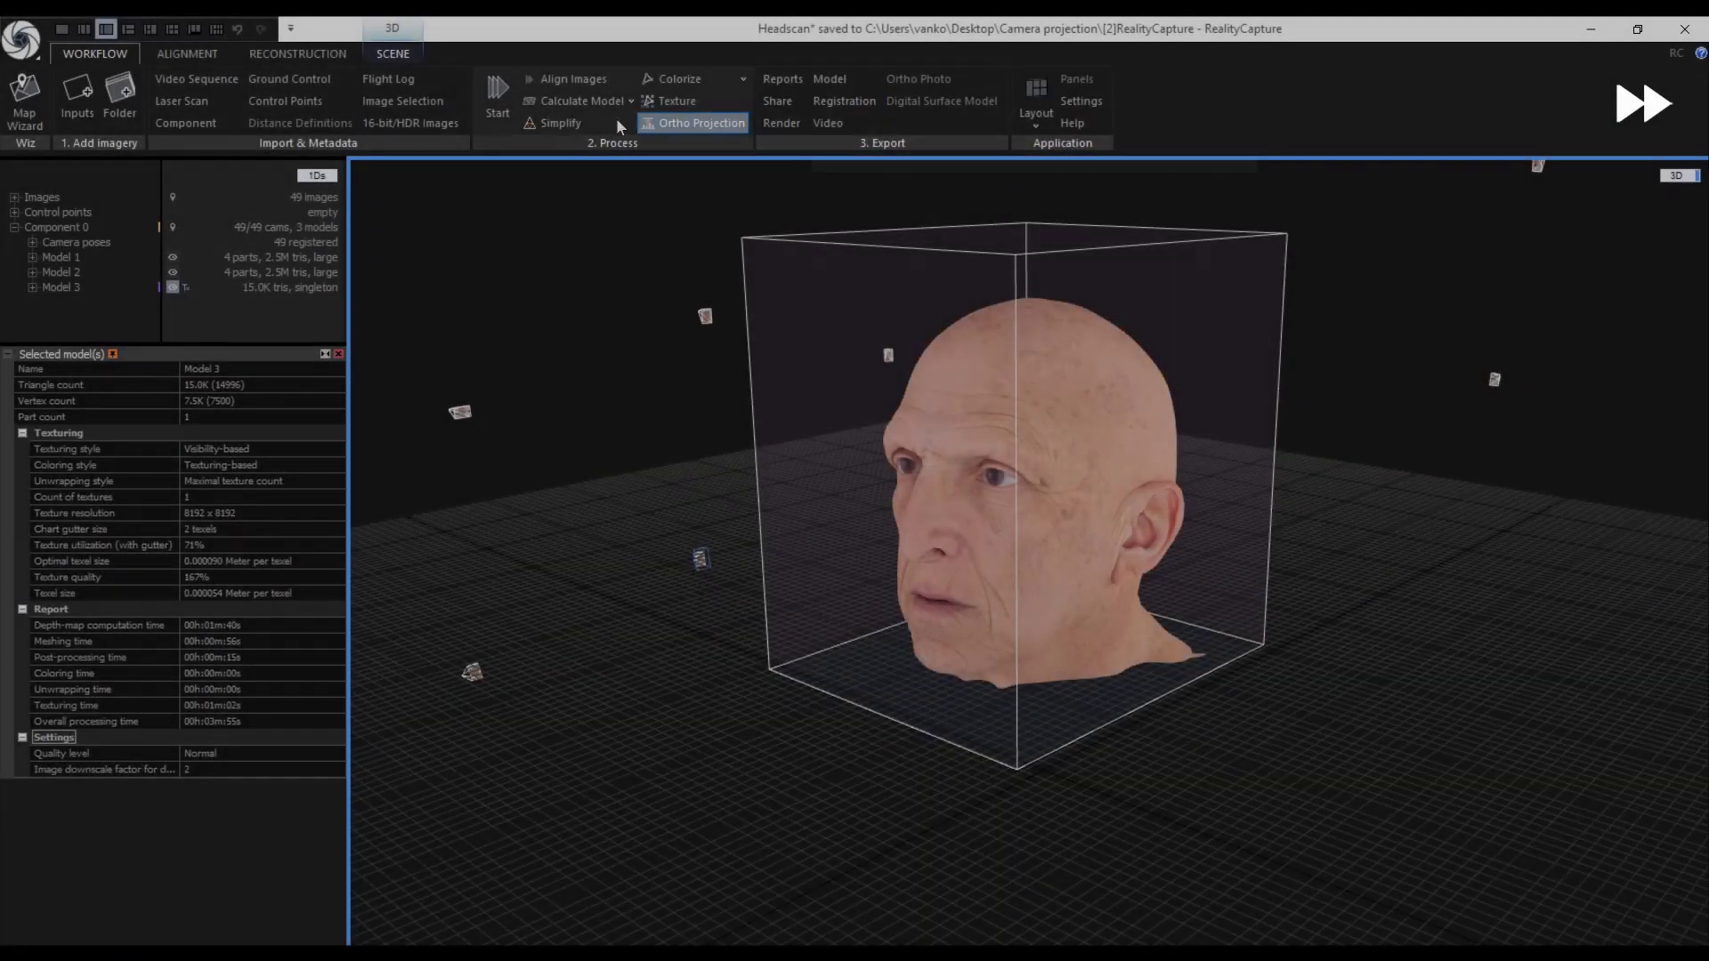
Step: Save the camera registration as a Maya ascii scene in new [4]Maya/Registration folders
left_click(186, 54)
left_click(859, 76)
left_click(332, 68)
left_click(146, 106)
type("[4]")
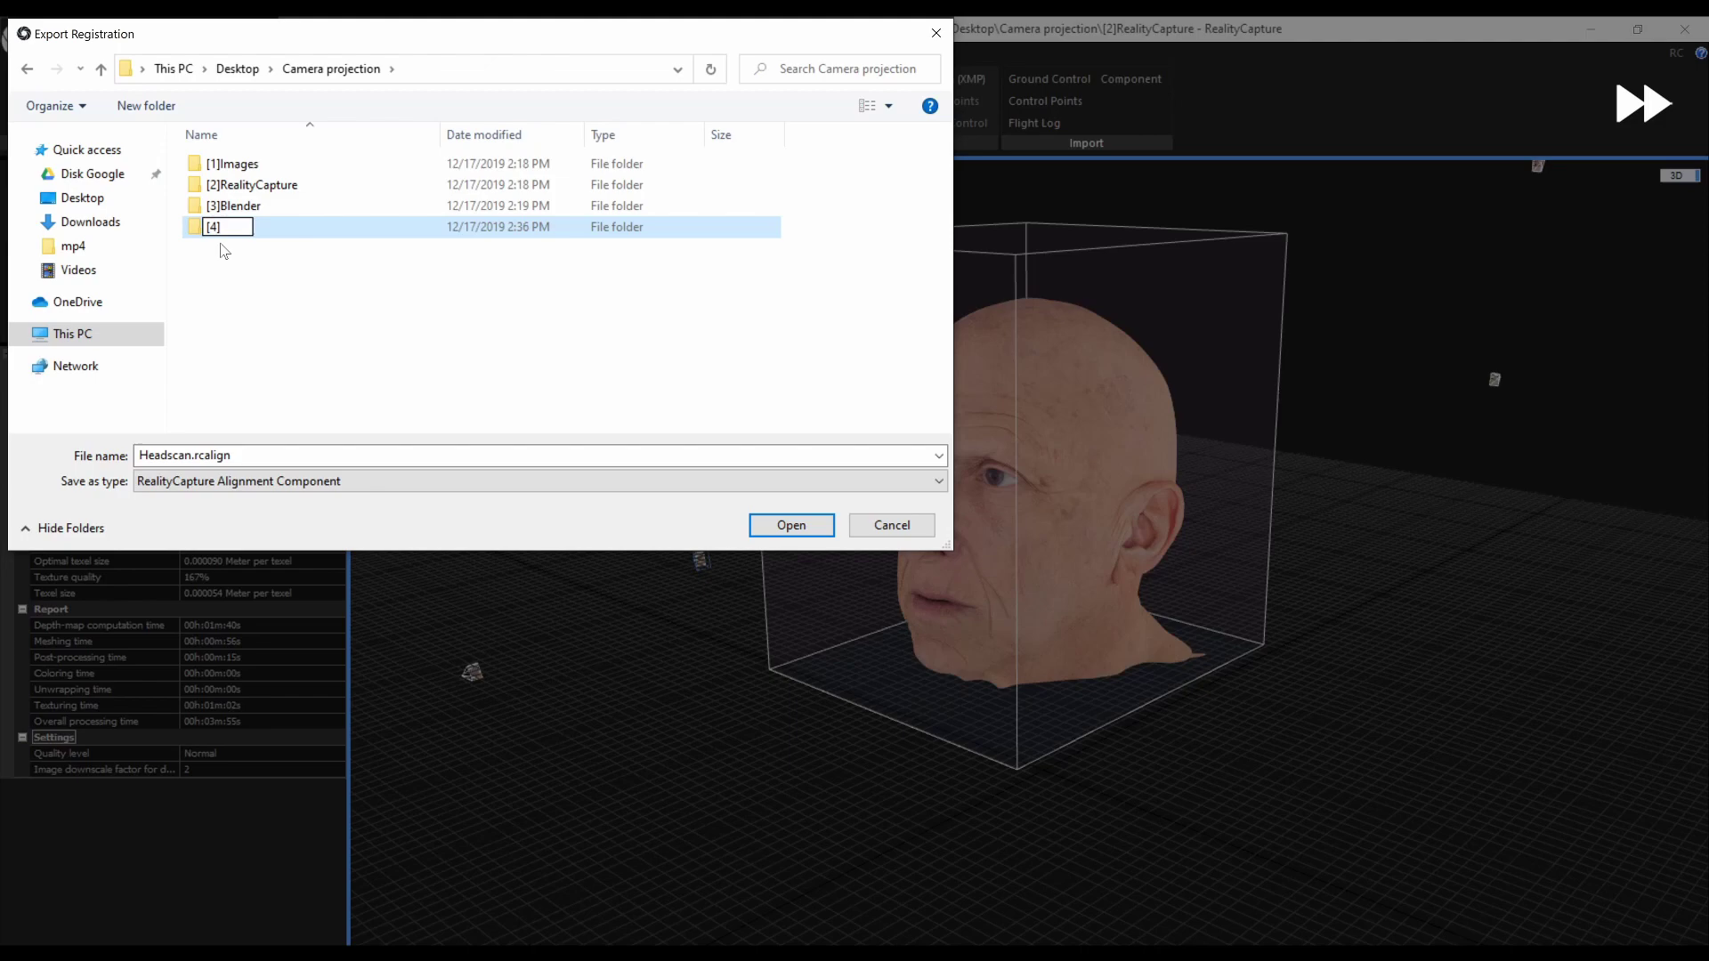
type("Maya")
key("Return")
key("Return")
left_click(145, 106)
type("Registration")
key("Return")
key("Return")
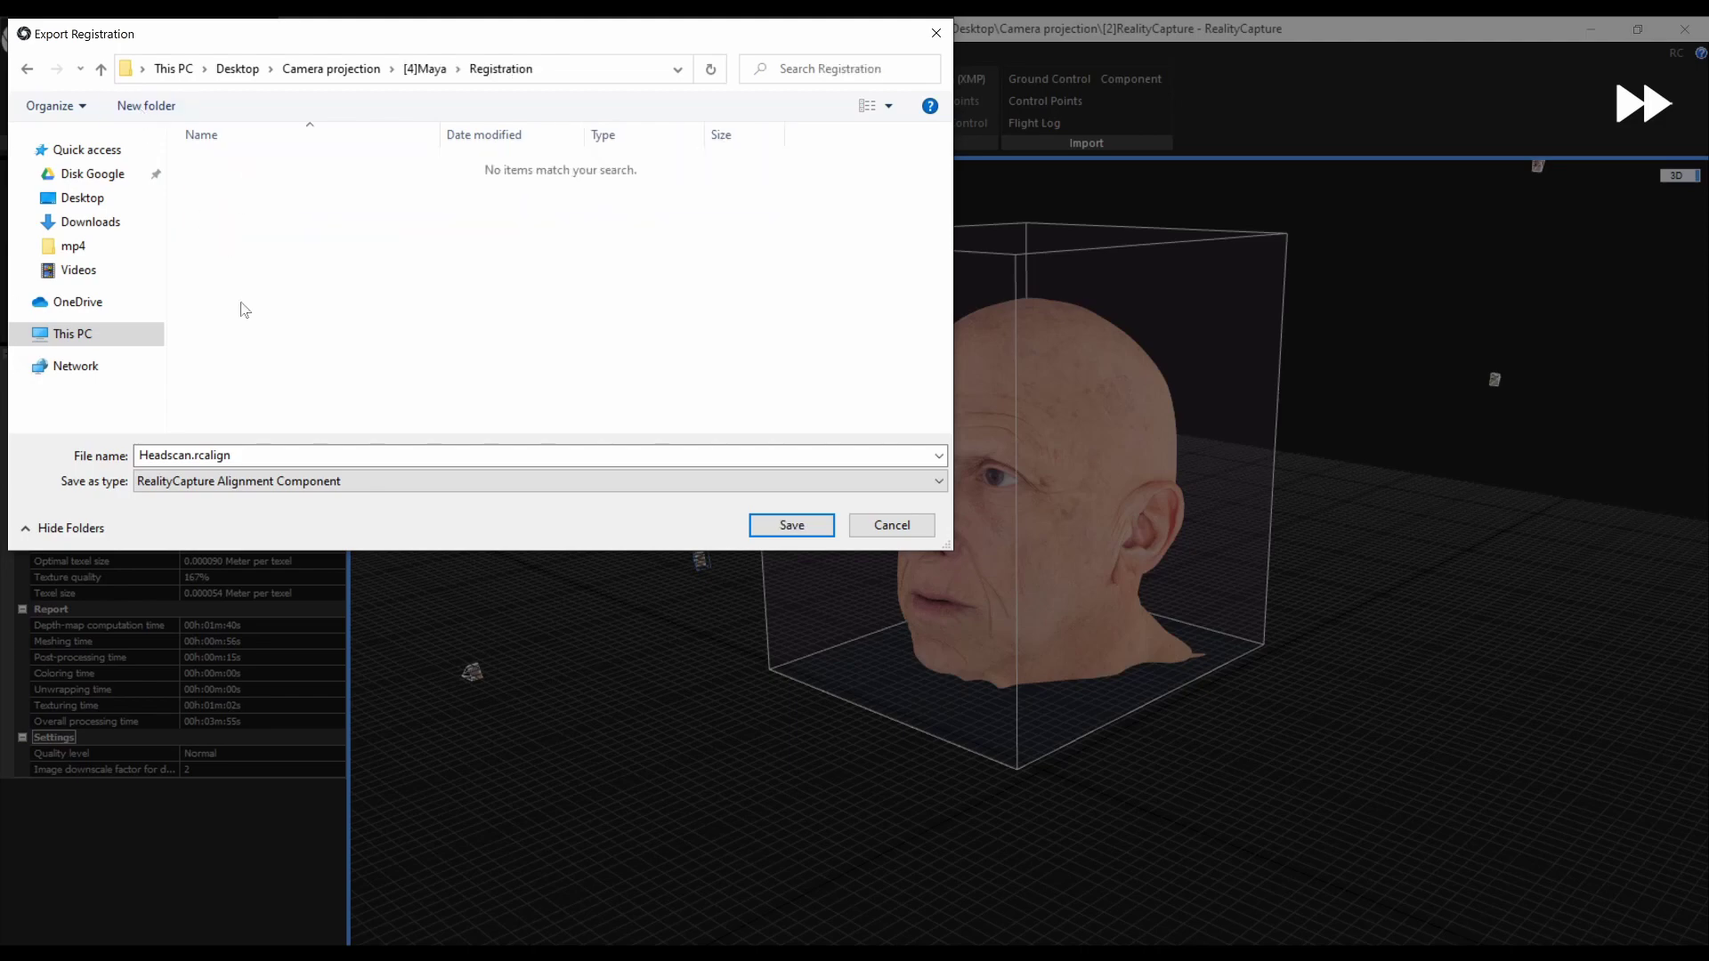
left_click(540, 481)
left_click(306, 530)
left_click(792, 525)
Step: Export with Keep intrinsics fit, Preserve resolution, 00001 naming and Same as XMP coordinates
left_click(1066, 424)
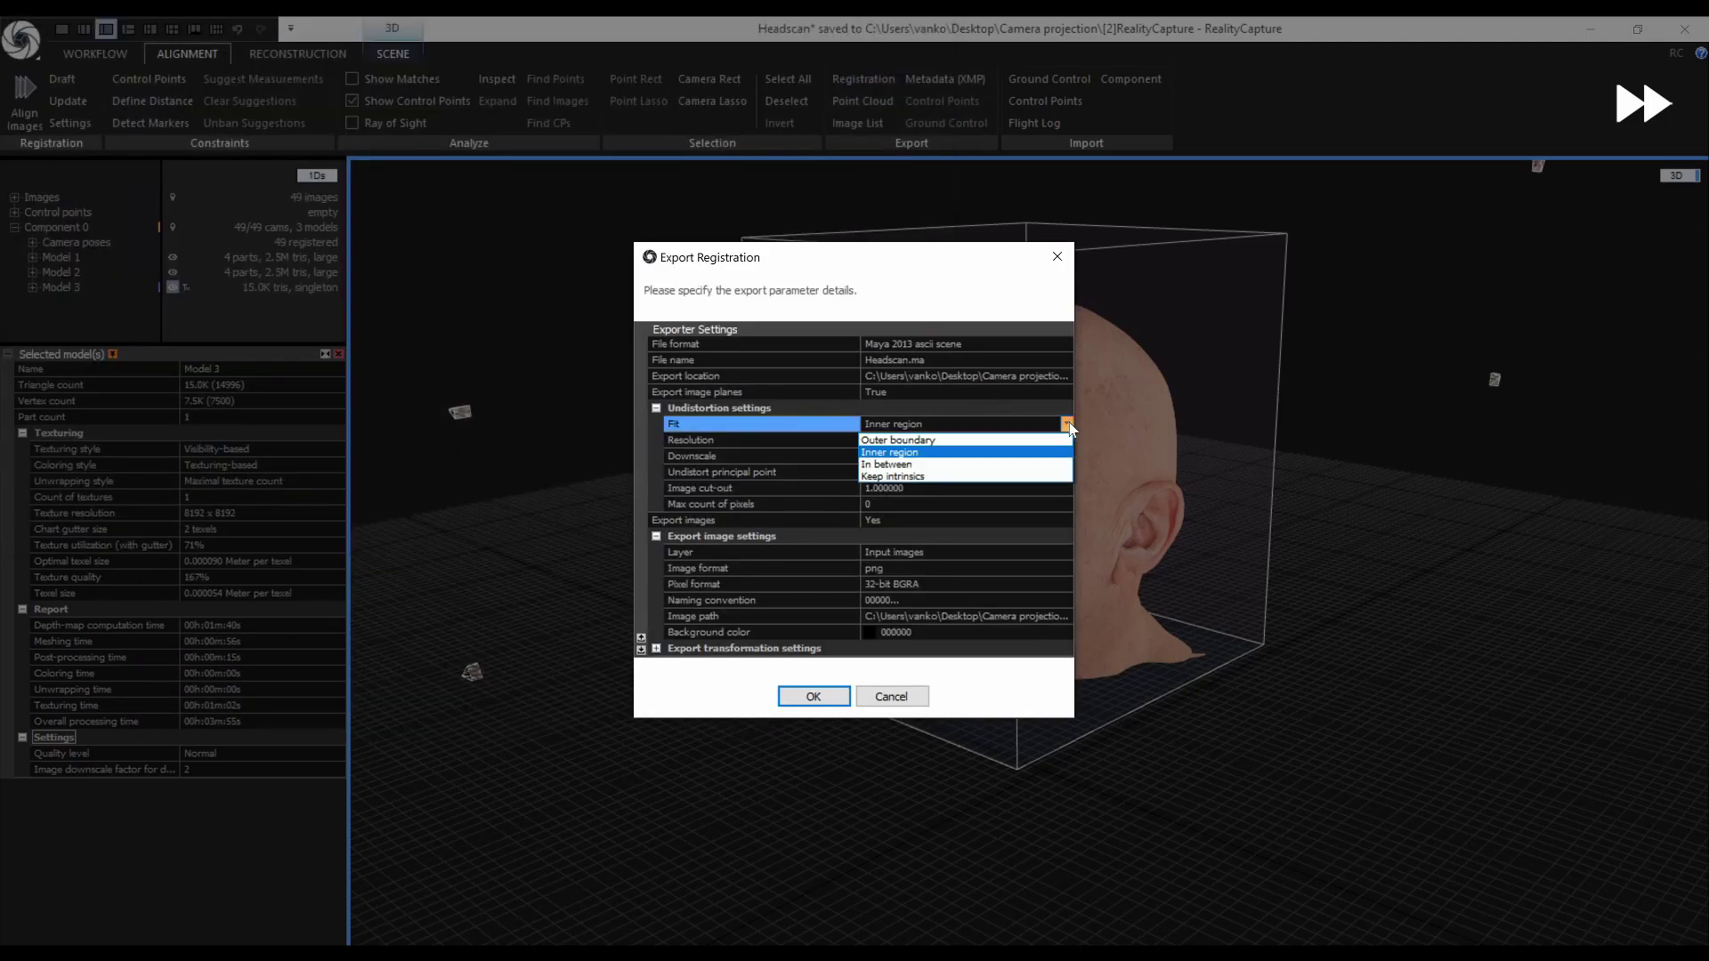
left_click(898, 475)
left_click(1067, 440)
left_click(912, 471)
left_click(1067, 599)
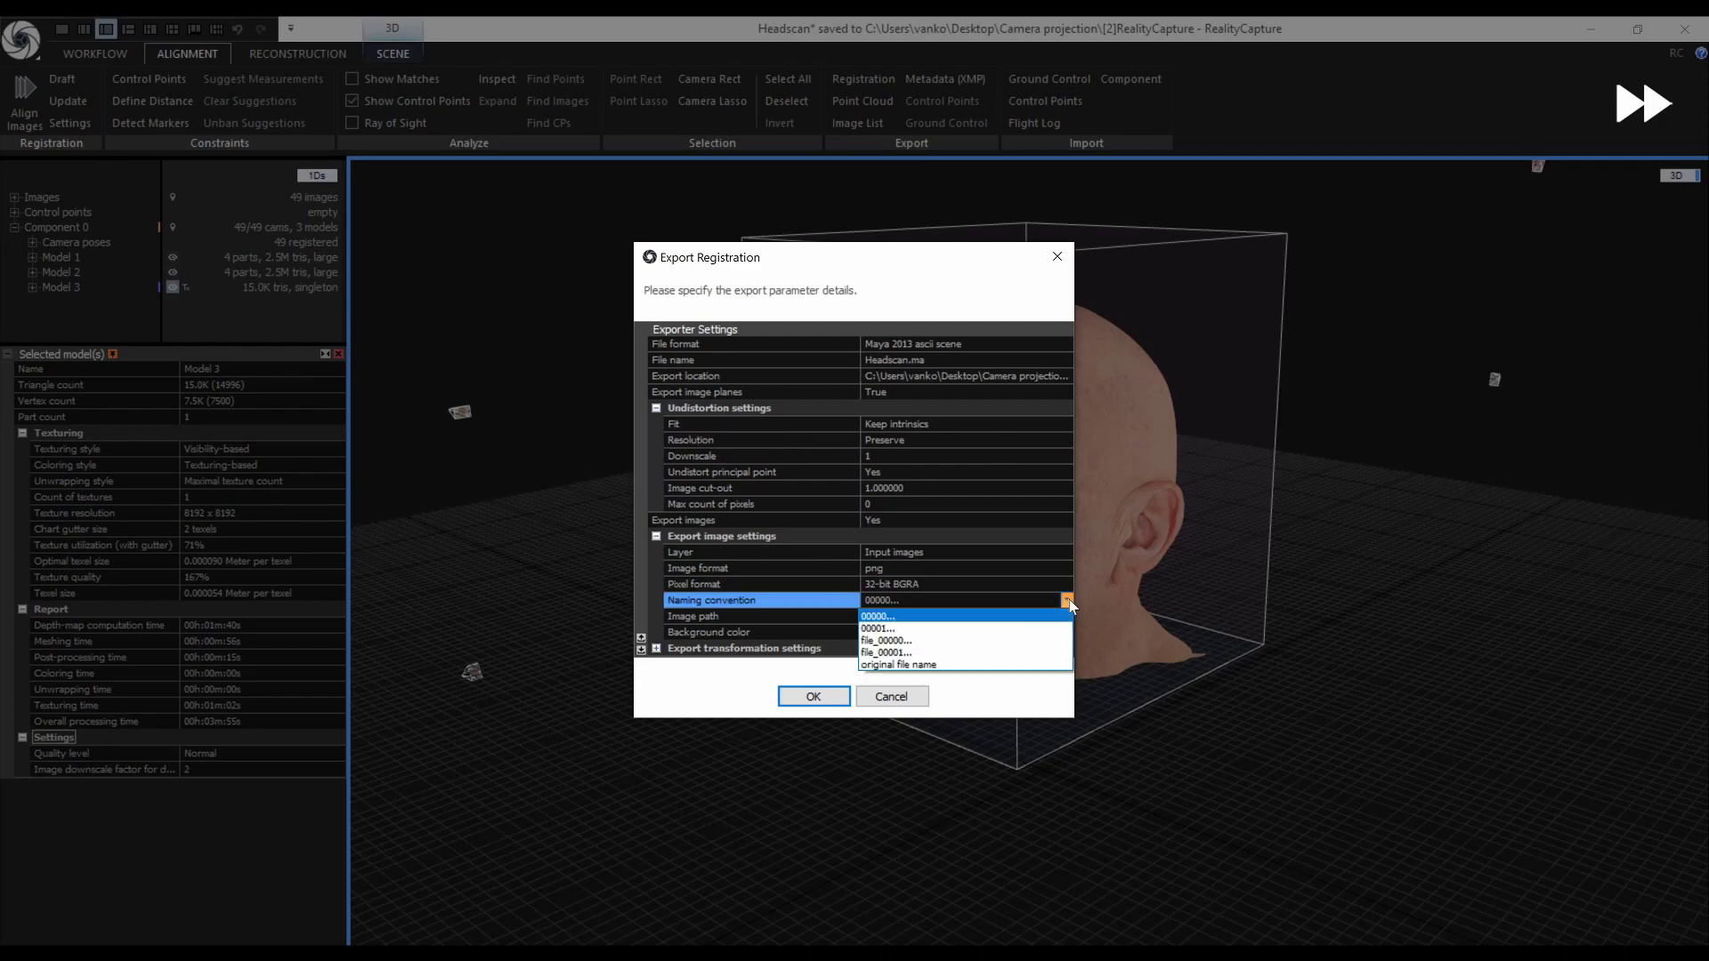
left_click(881, 628)
left_click(655, 648)
left_click(1067, 664)
left_click(922, 703)
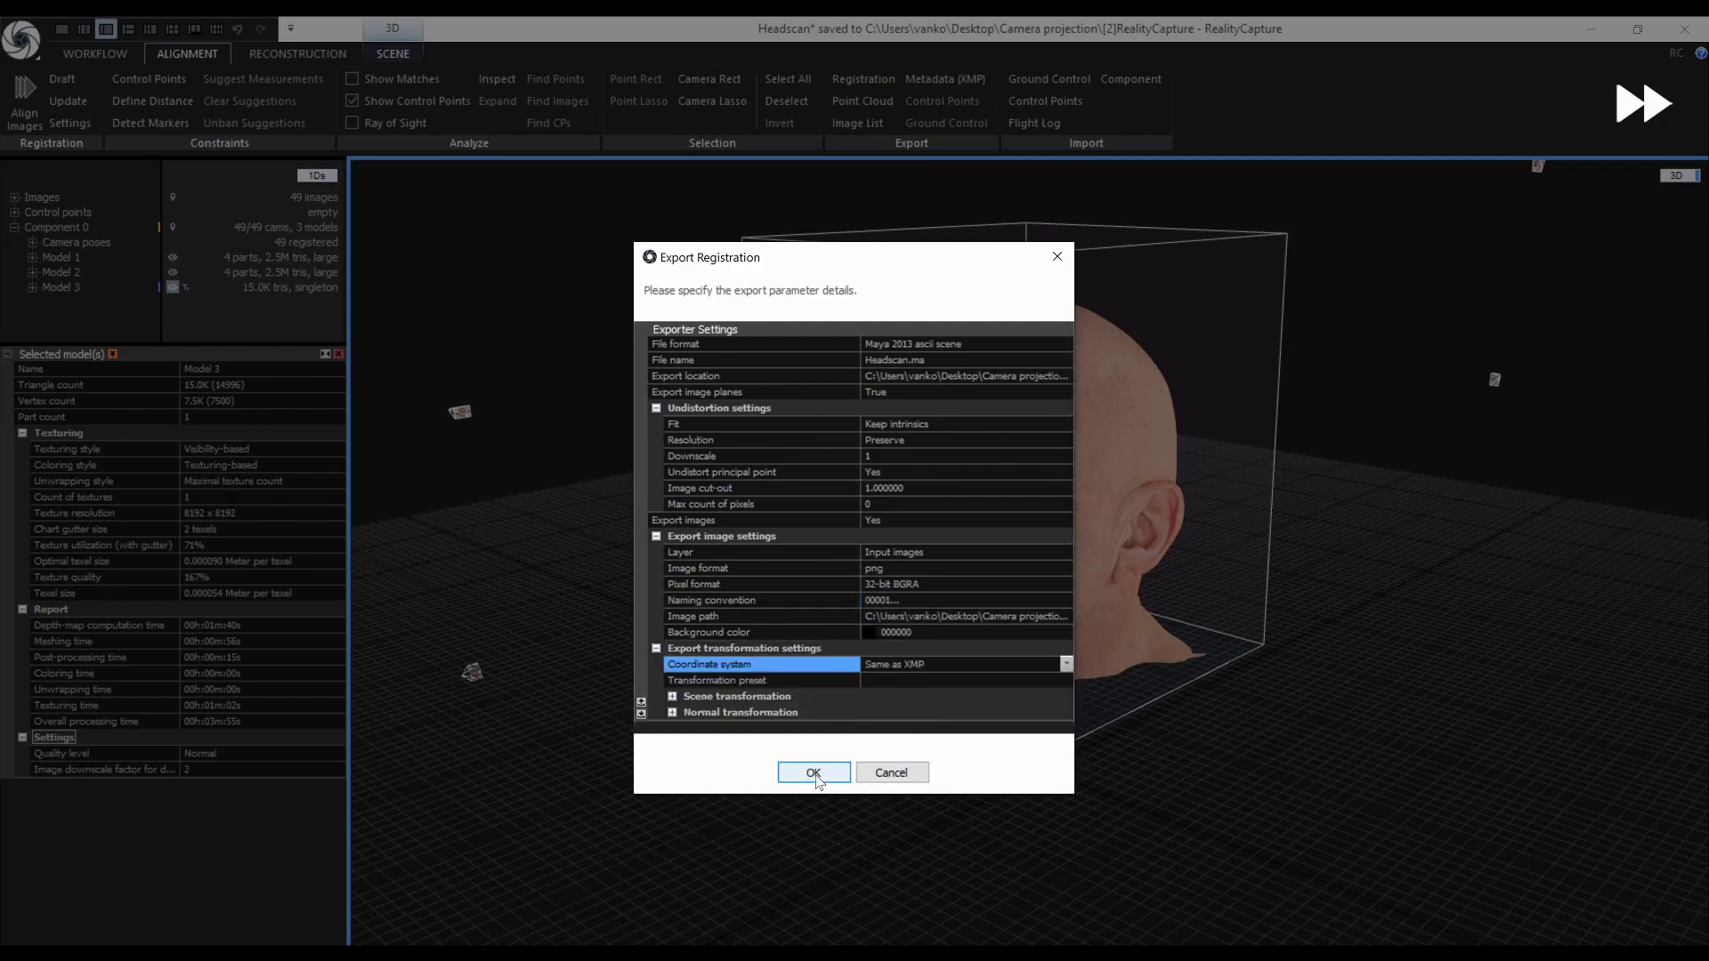
left_click(814, 775)
left_click(1109, 601)
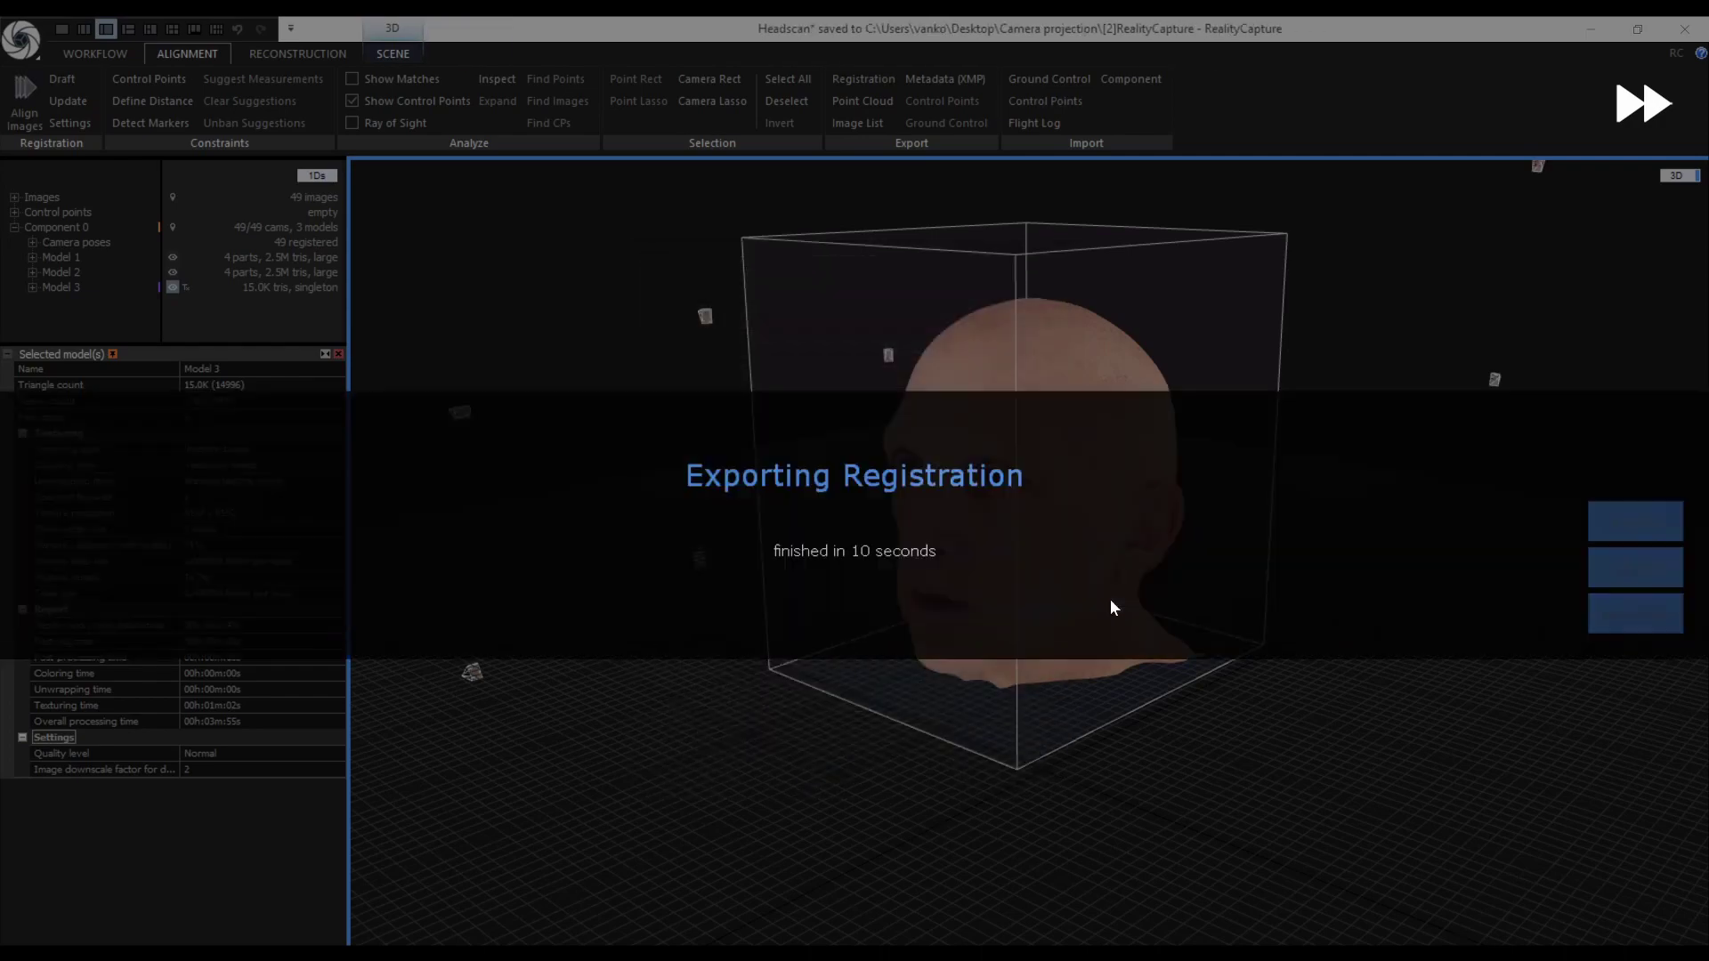
Step: Export the head model as OBJ into a new OBJ folder with changed coordinate system
left_click(297, 54)
left_click(1095, 79)
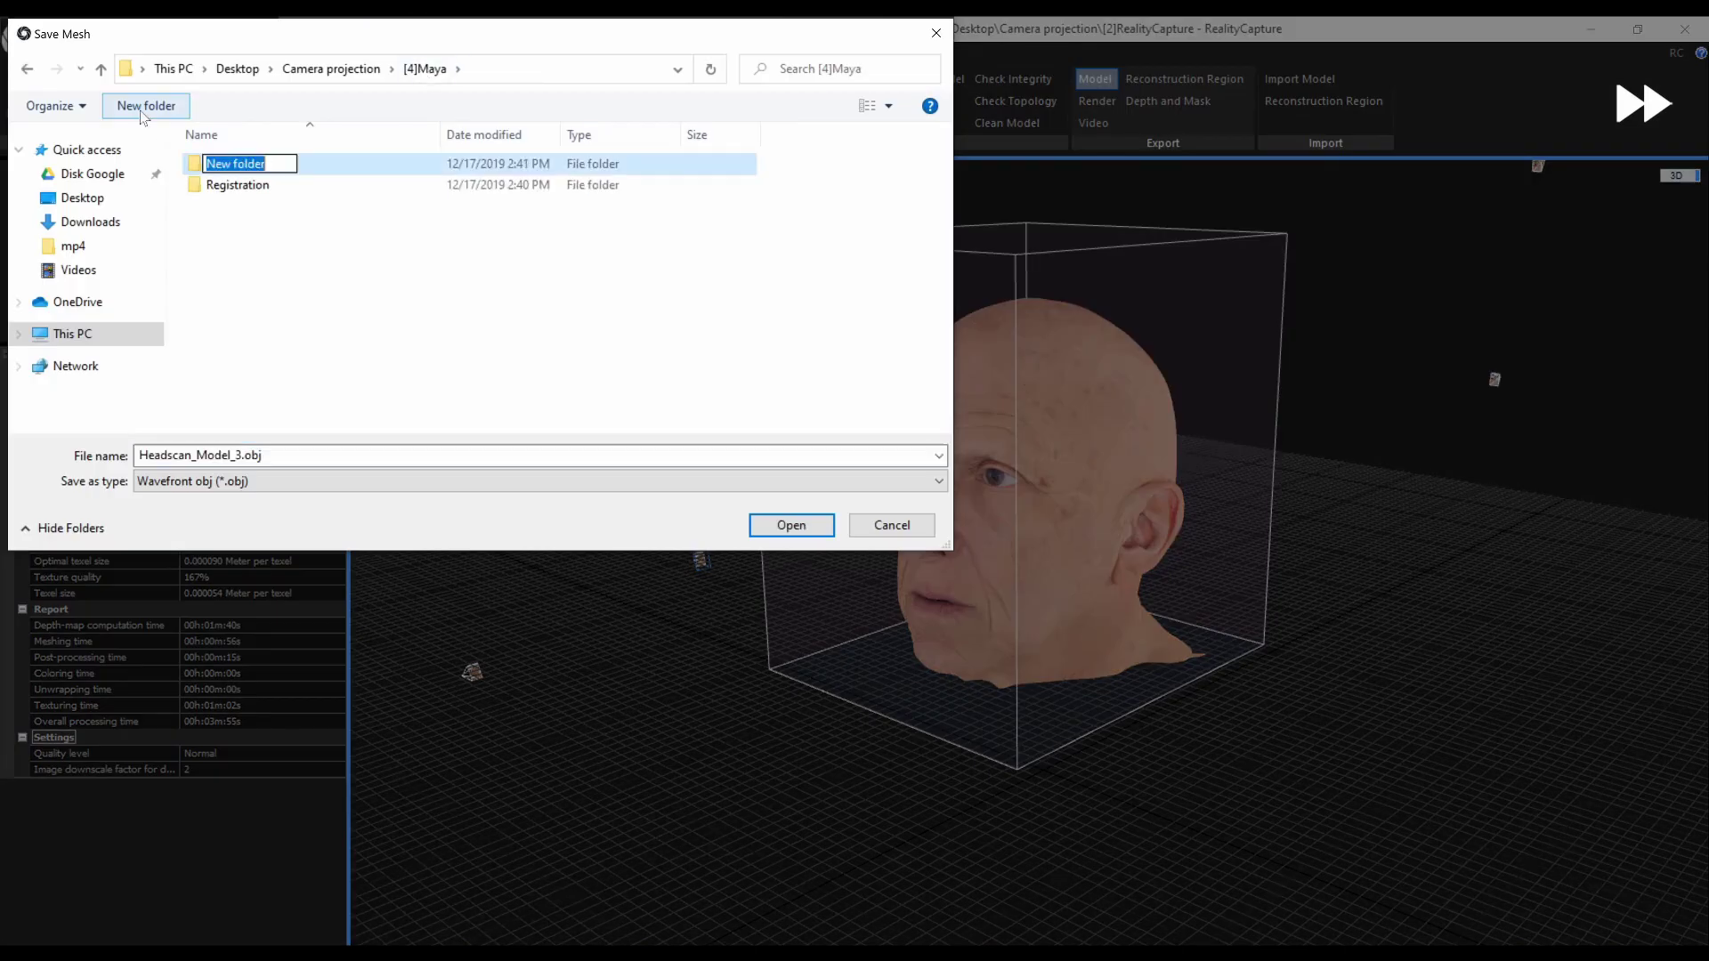
left_click(145, 105)
type("OBJ")
key("Return")
key("Return")
key("BackSpace")
key("BackSpace")
key("BackSpace")
key("Return")
left_click(953, 484)
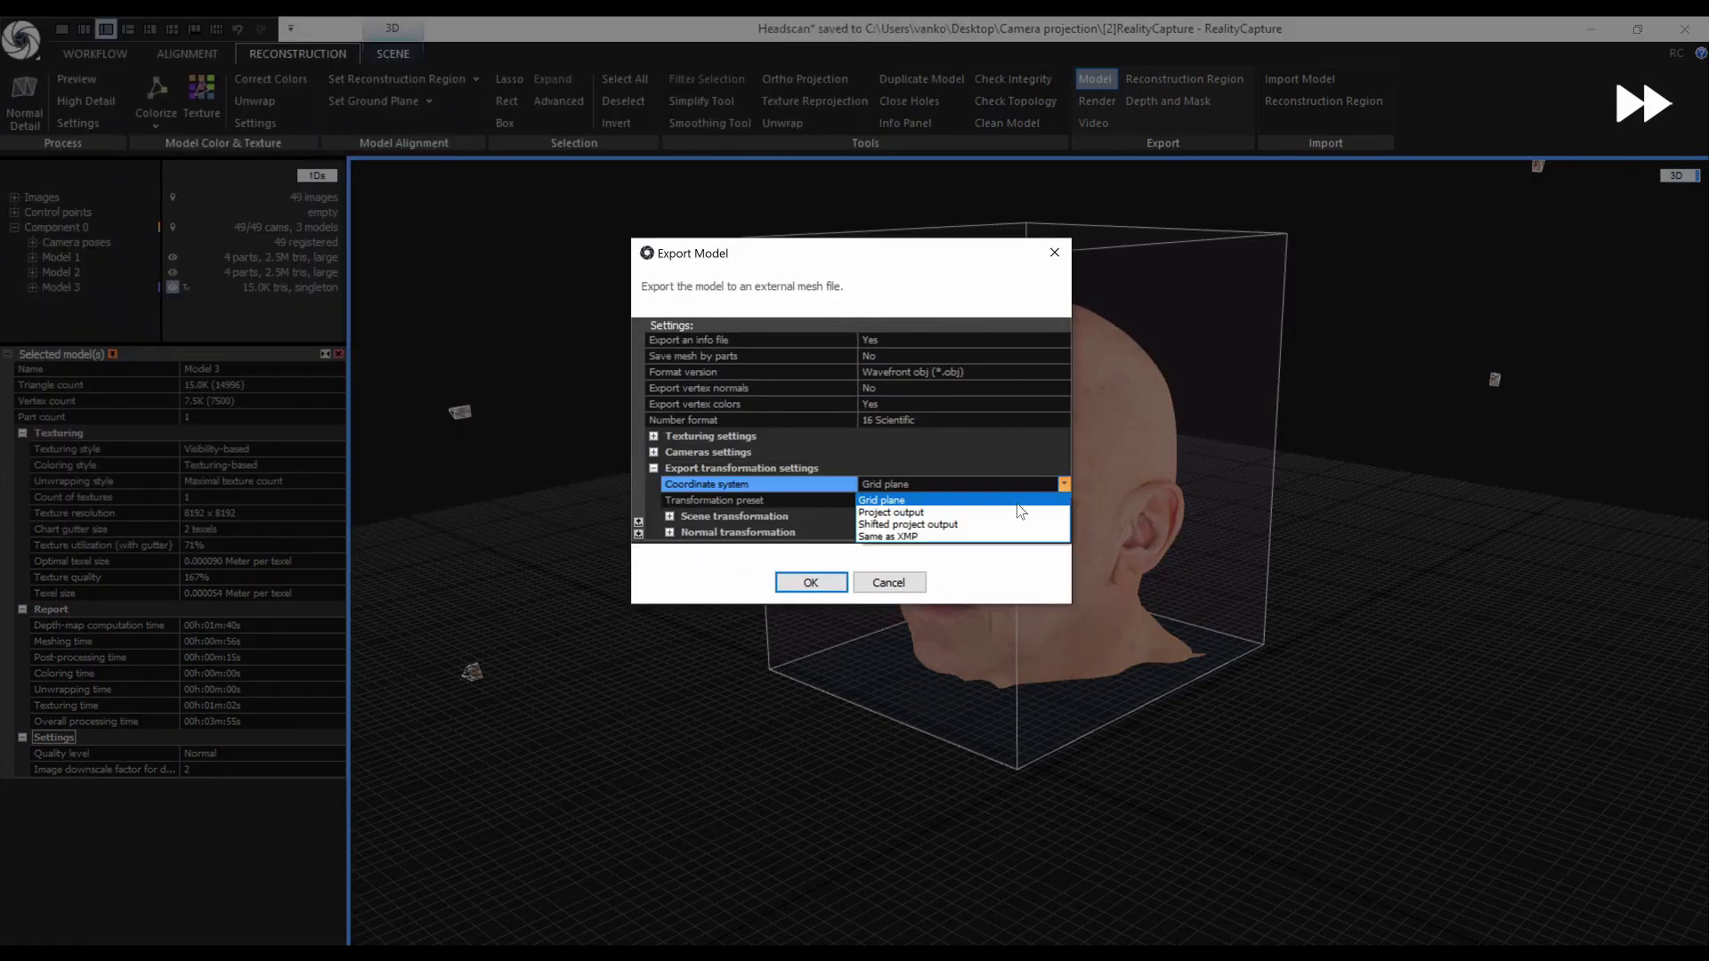
left_click(840, 586)
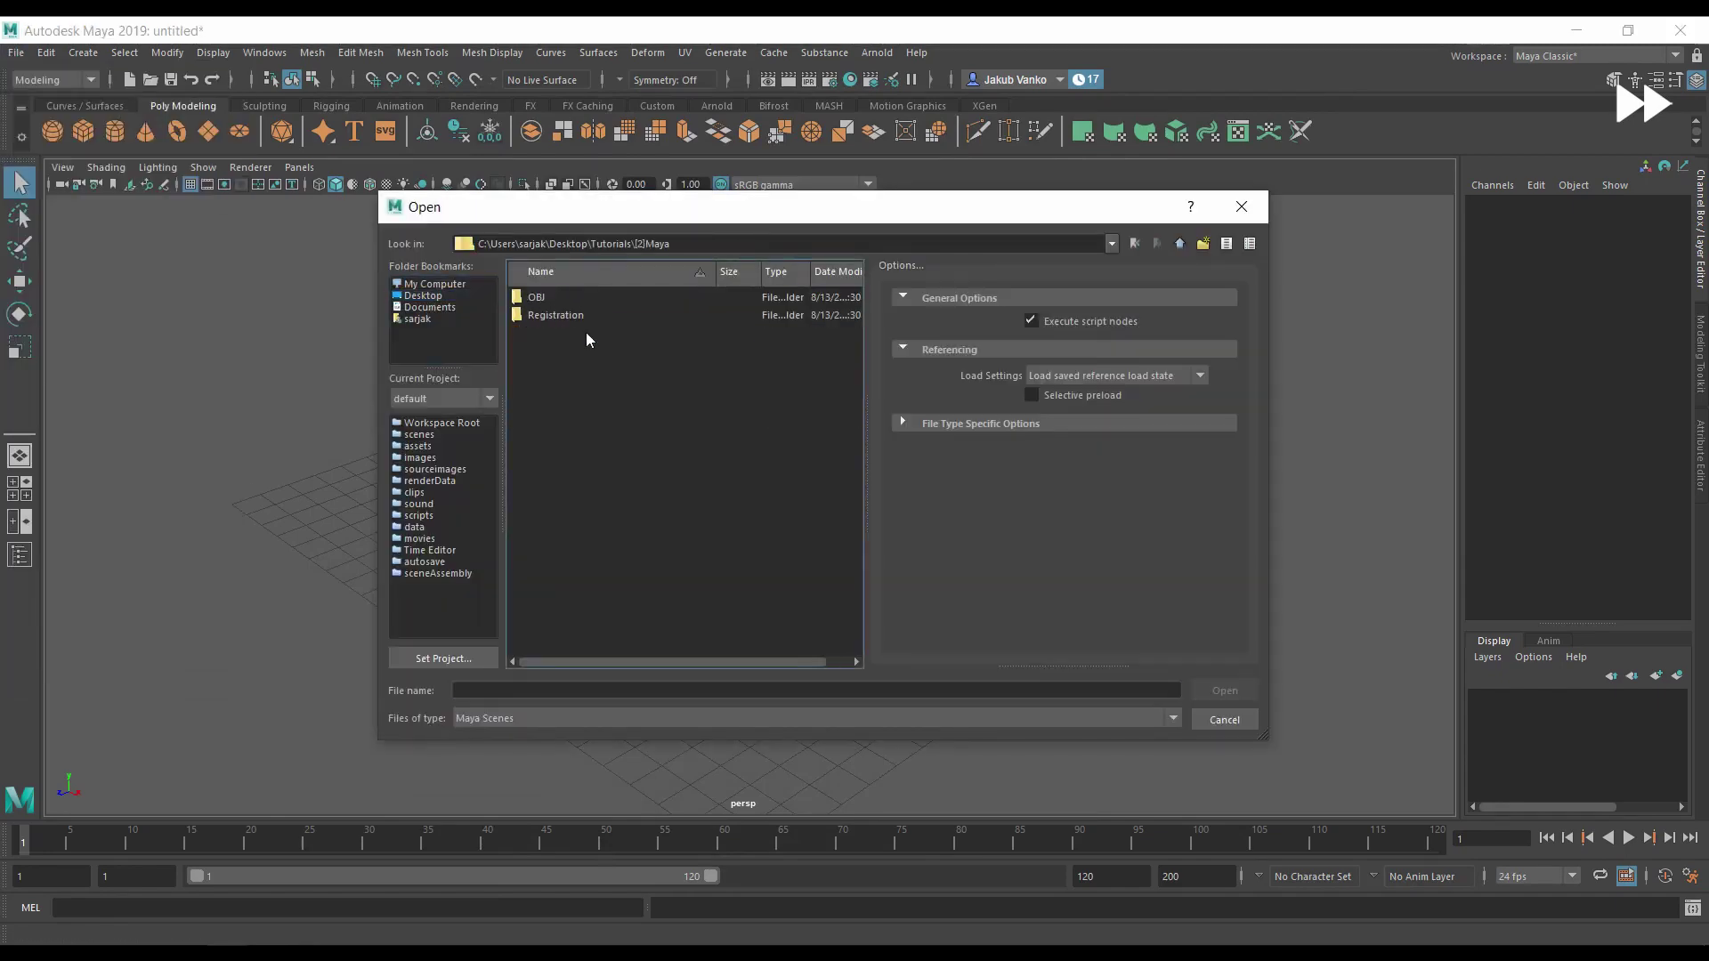
Step: Open Headscan.ma and set all cameras' Locator Scale to 0.1
double_click(535, 297)
left_click(574, 297)
left_click(1234, 691)
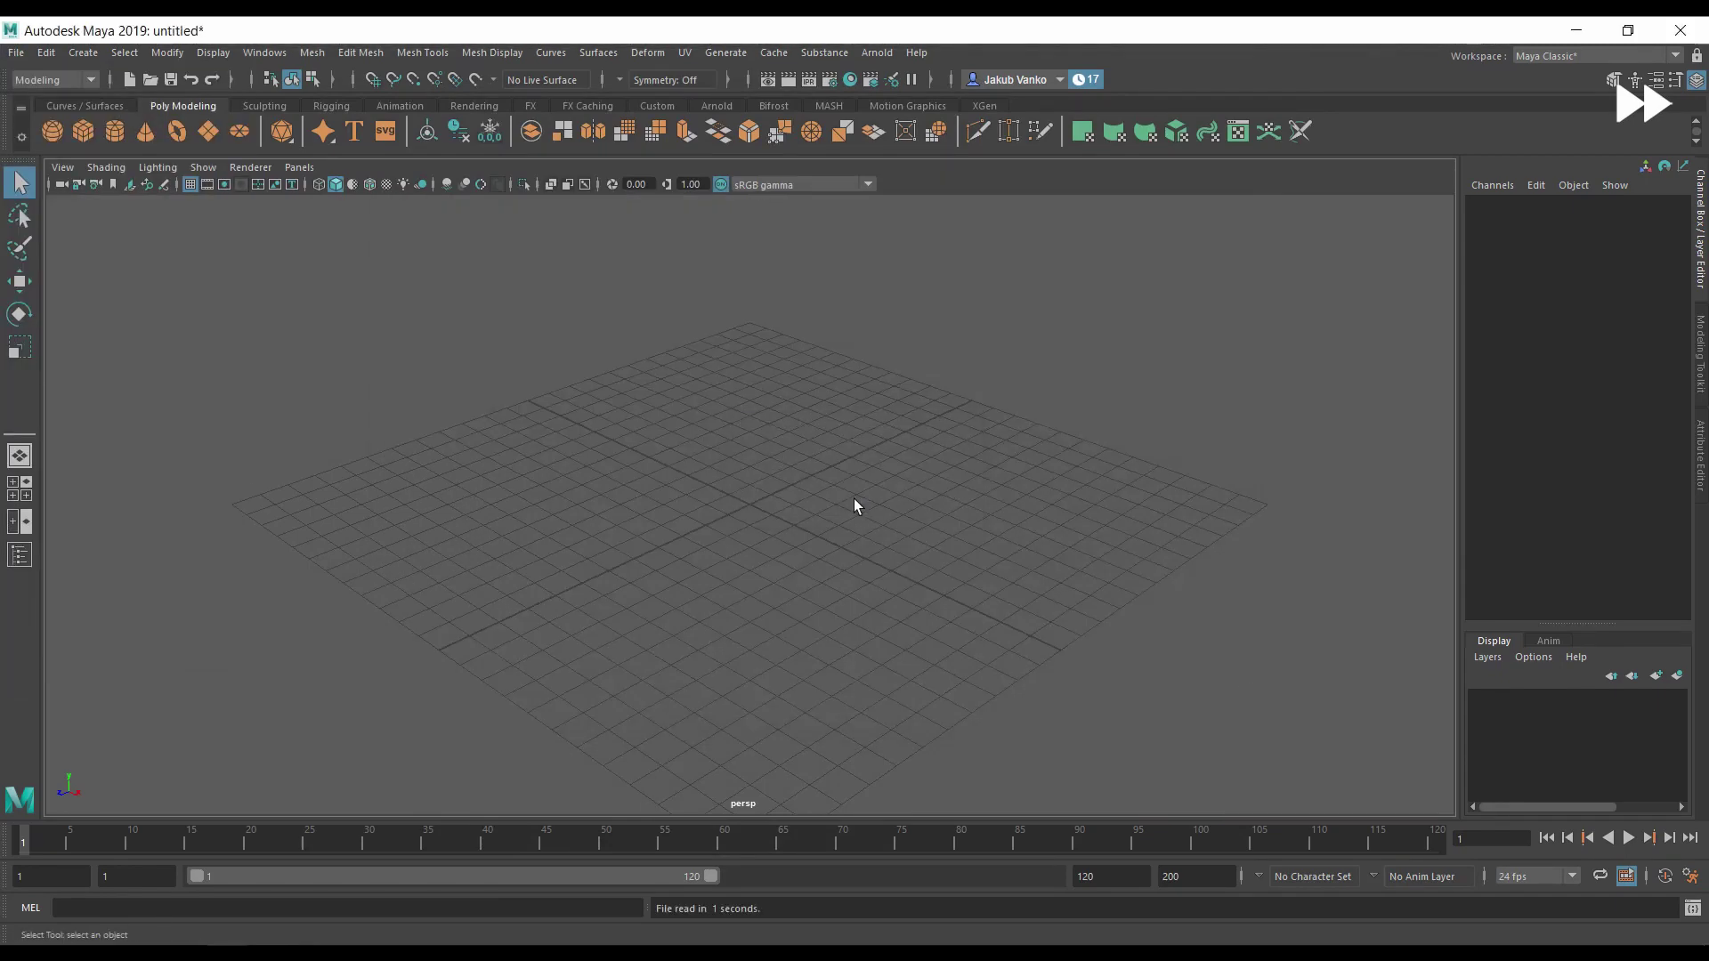
left_click_drag(685, 402, 867, 632)
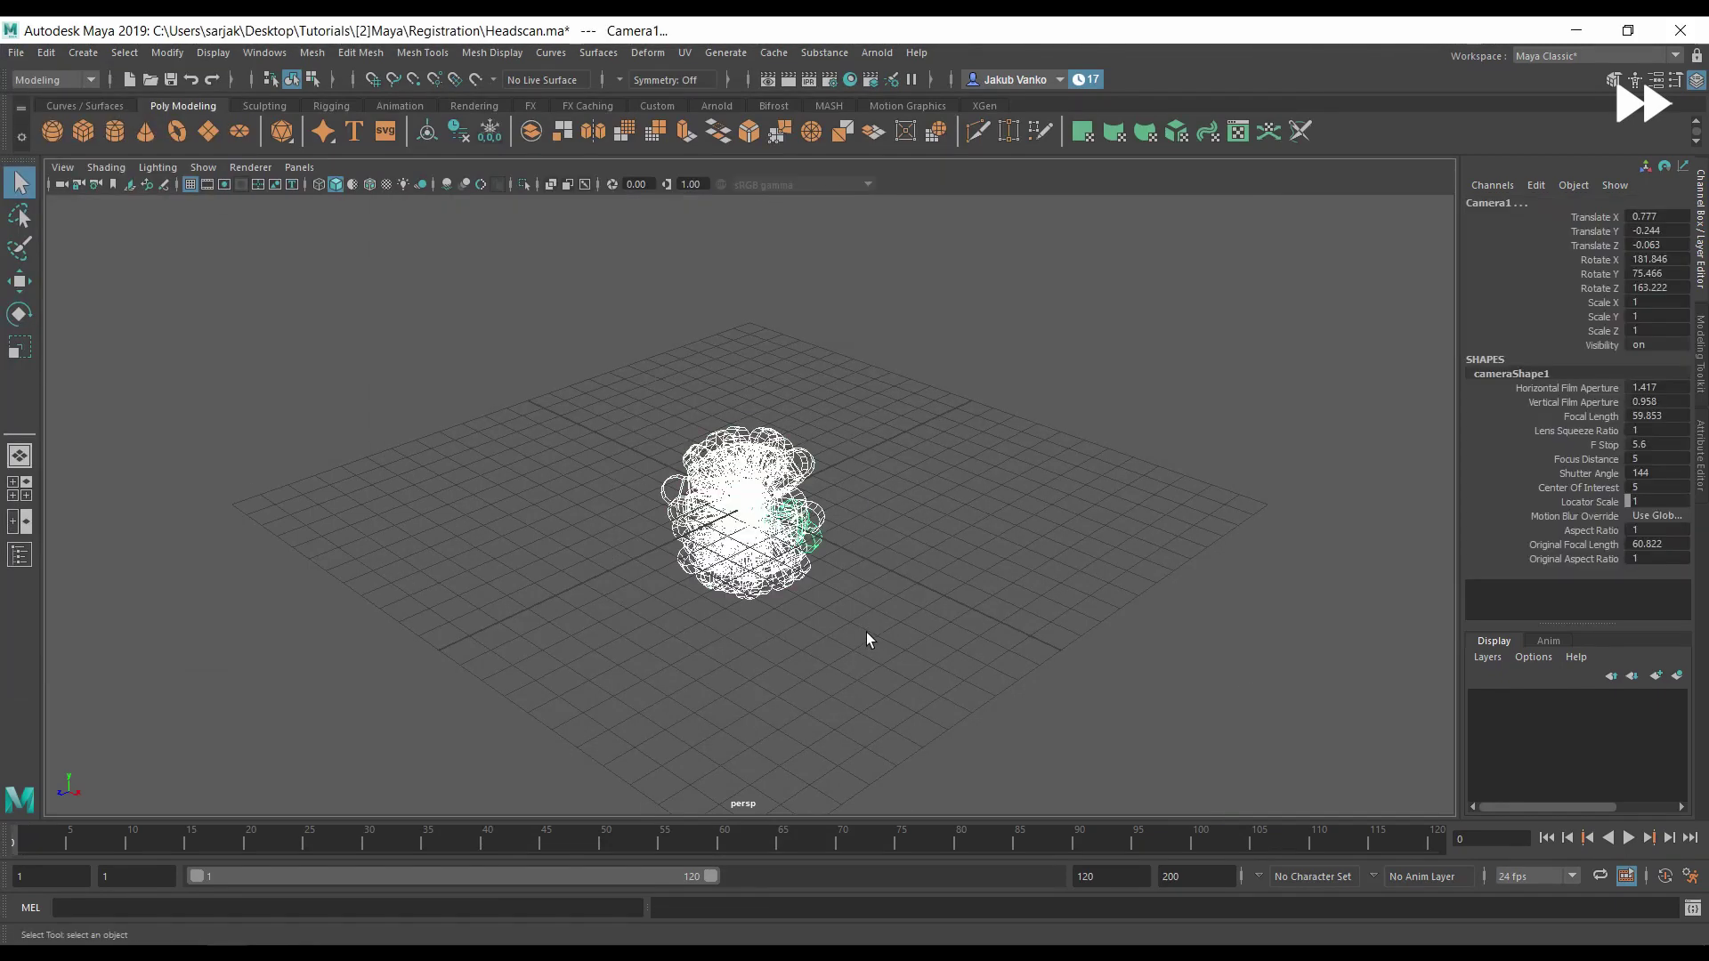
left_click(1652, 502)
type("0.1")
key("Return")
key("f")
Step: Import the head mesh OBJ from the OBJ folder
left_click(16, 52)
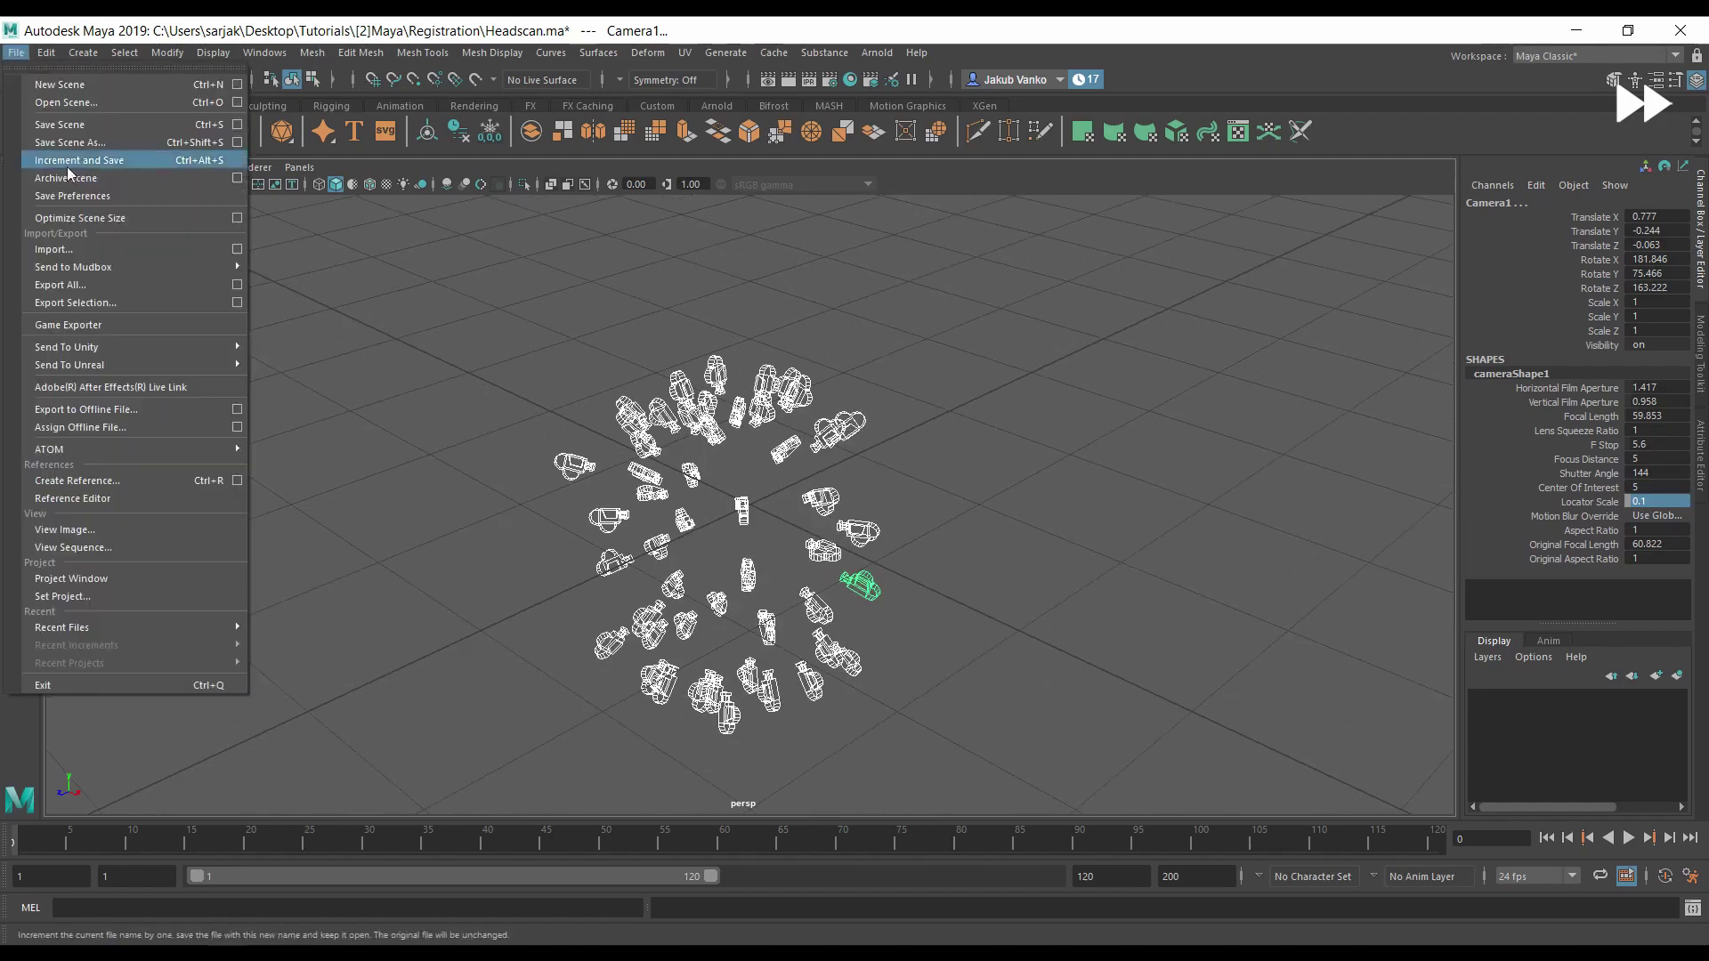
left_click(54, 252)
left_click(1179, 243)
double_click(541, 297)
left_click(562, 314)
left_click(1228, 692)
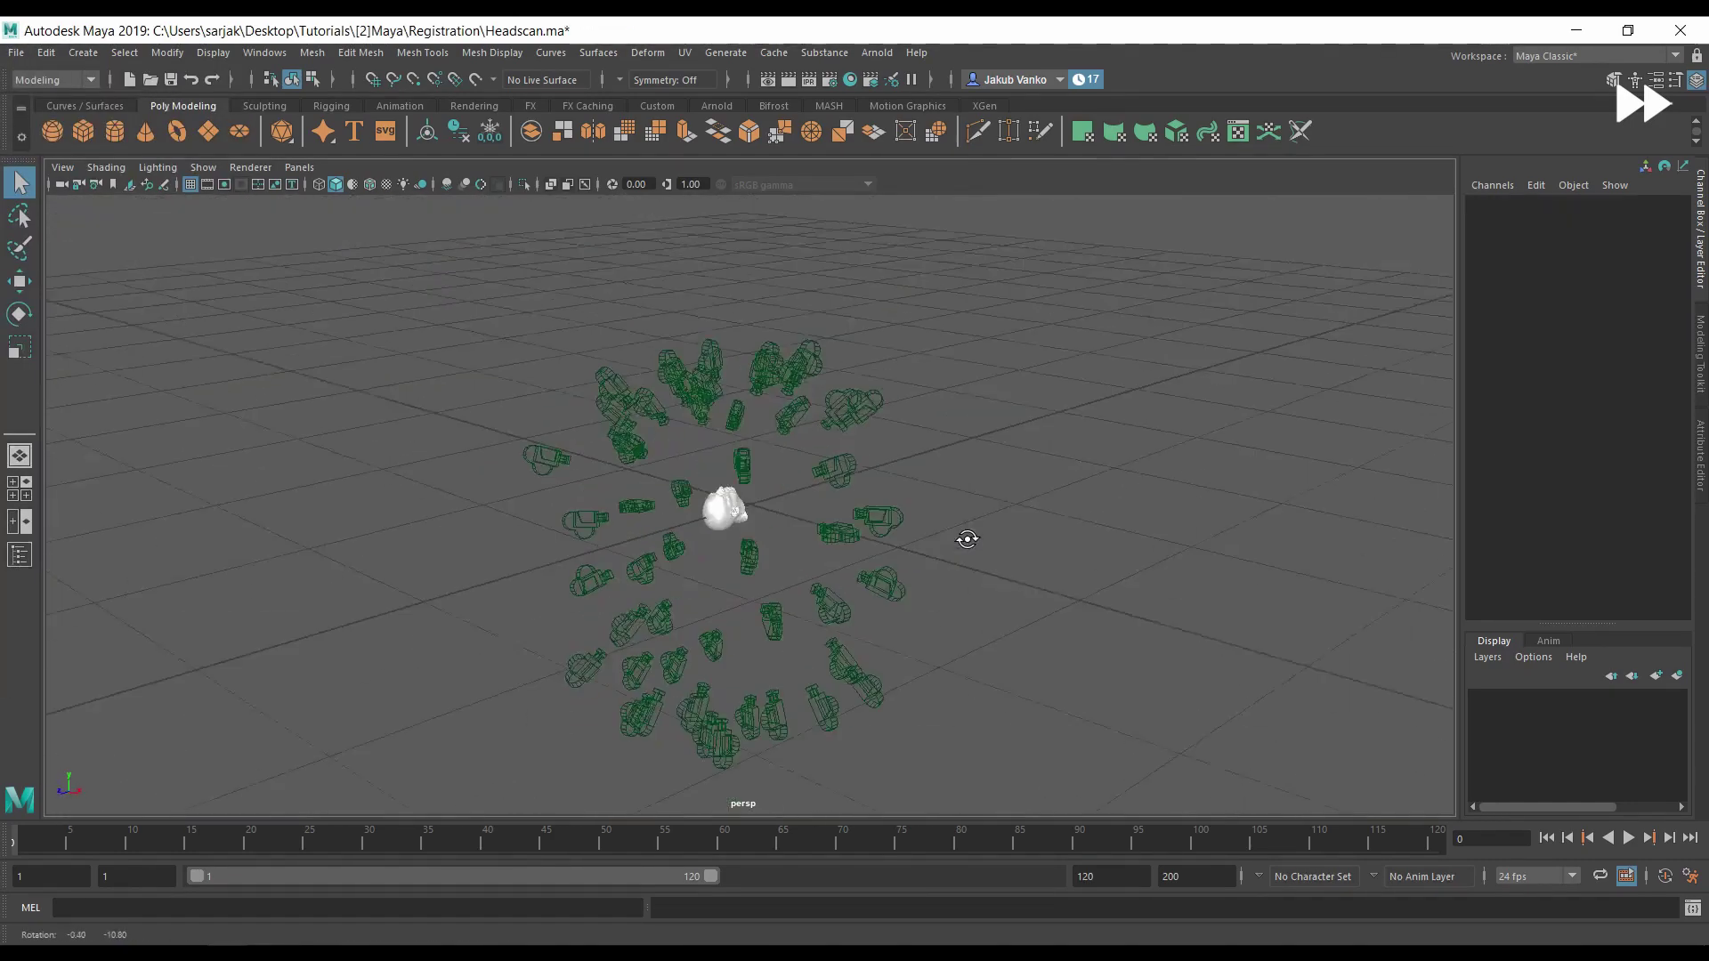
Step: Group all the cameras and rotate group1 90 degrees on X
left_click_drag(458, 291, 969, 798)
key("ctrl+g")
left_click(18, 554)
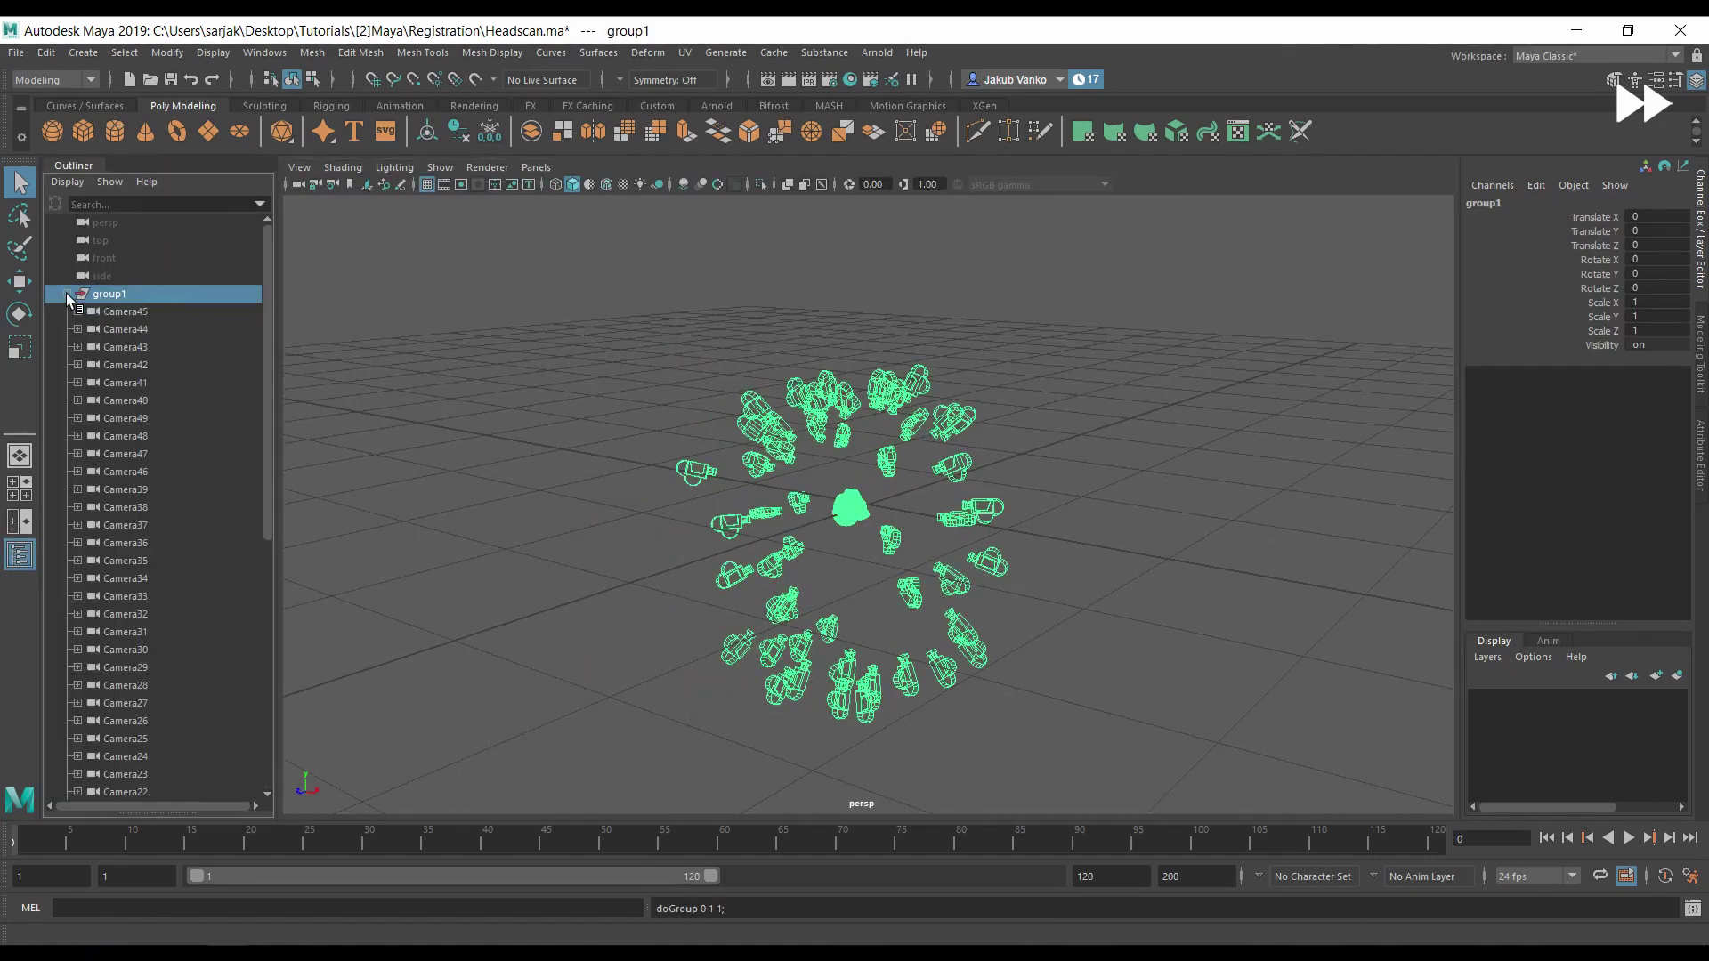
scroll(161, 402, "up", 3)
left_click(66, 294)
left_click(1657, 259)
type("90")
key("Return")
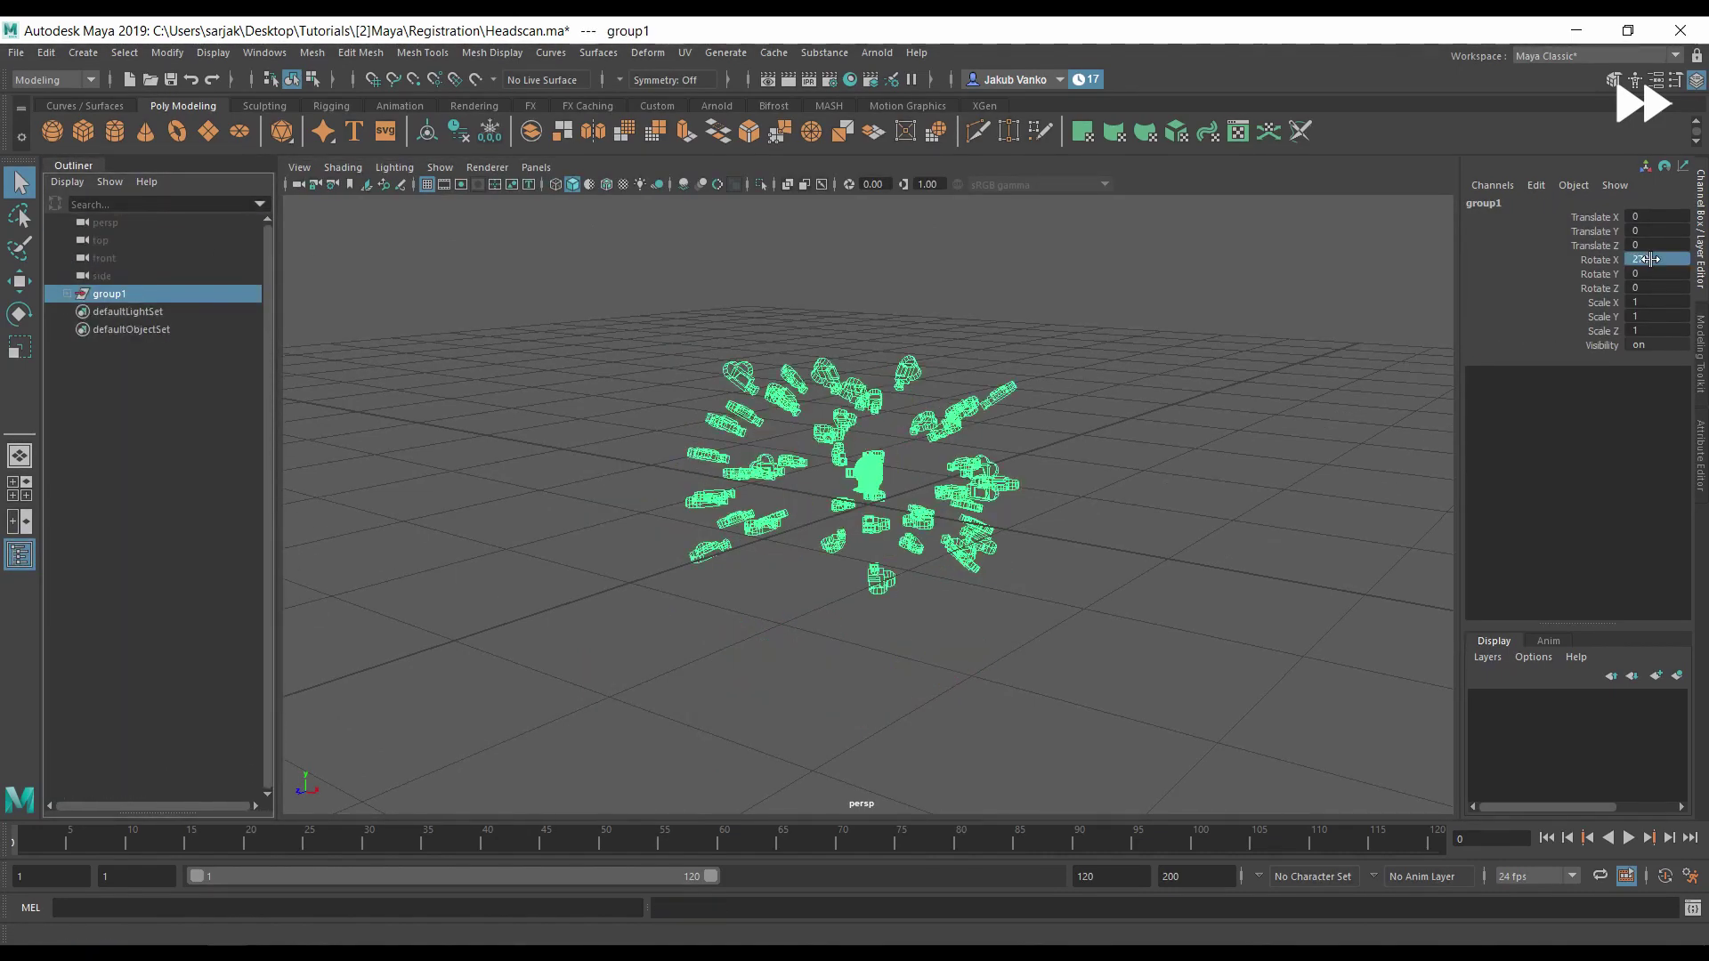
left_click(1113, 466)
scroll(1112, 466, "up", 5)
scroll(935, 400, "up", 5)
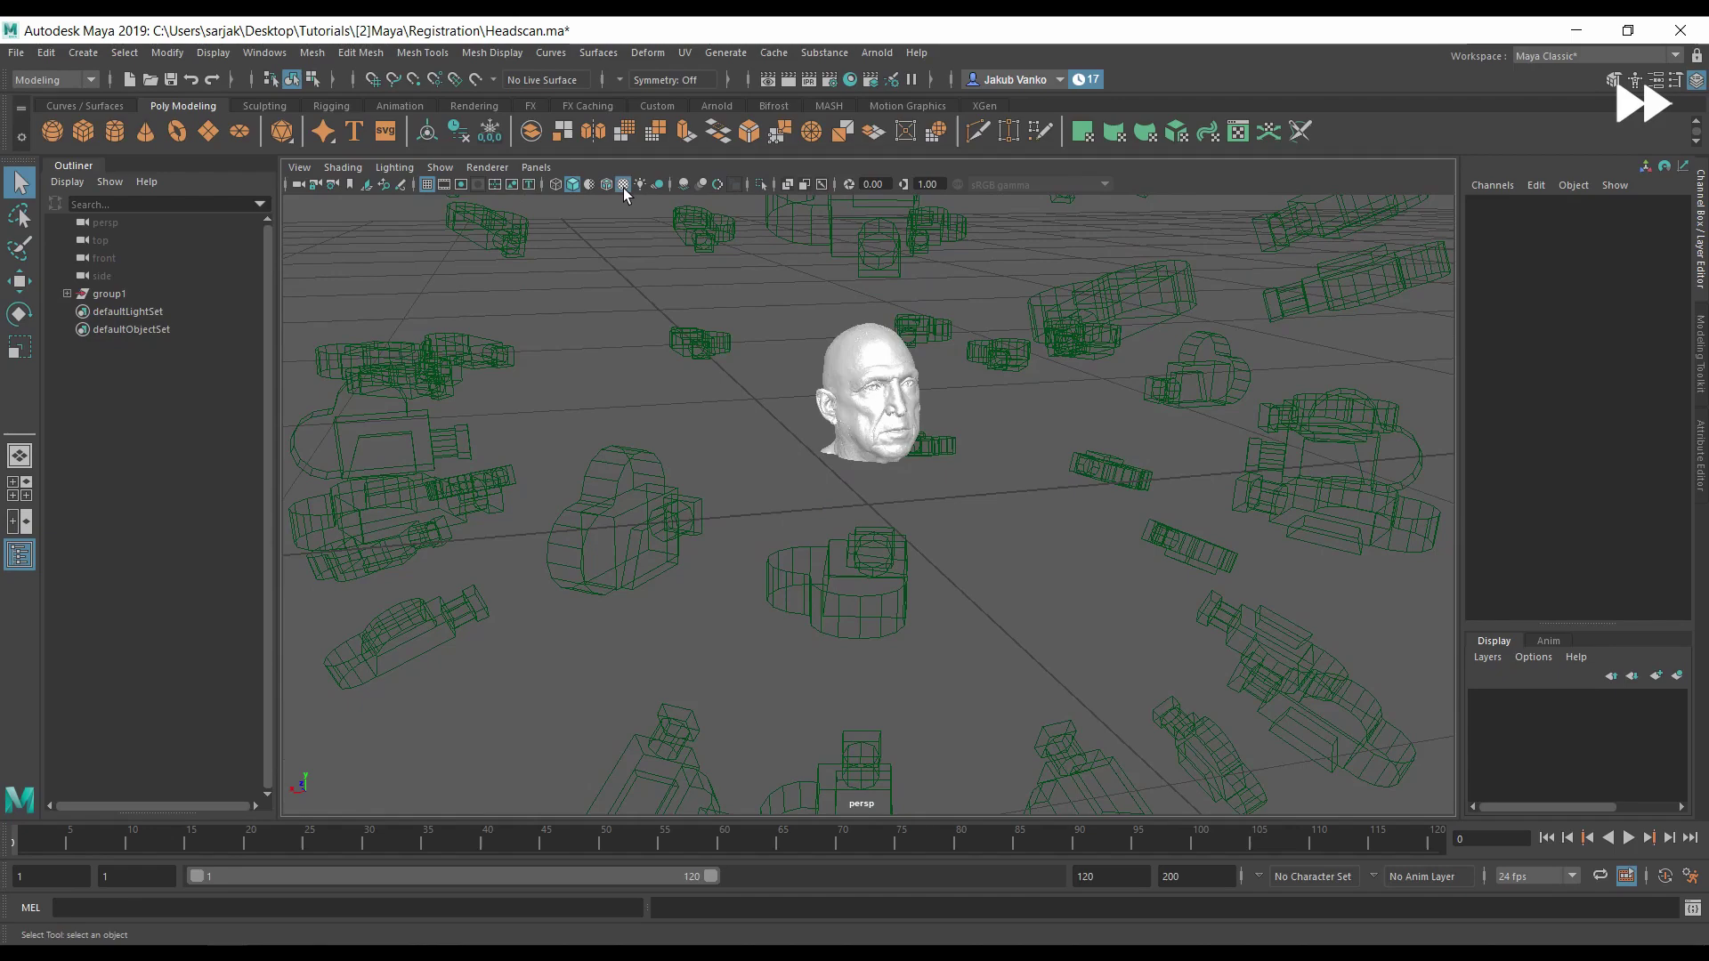
Step: Change the viewport lighting and move in closer to the head
left_click(412, 172)
left_click(431, 252)
right_click_drag(440, 267, 1019, 362, "alt")
mouse_move(1019, 362)
left_mouse_down("alt")
mouse_move(641, 440)
mouse_move(894, 441)
mouse_move(858, 389)
left_mouse_up("alt")
left_click(16, 52)
left_click(81, 128)
Step: Show Camera7's image plane in all views
left_click(858, 389)
key("ctrl+a")
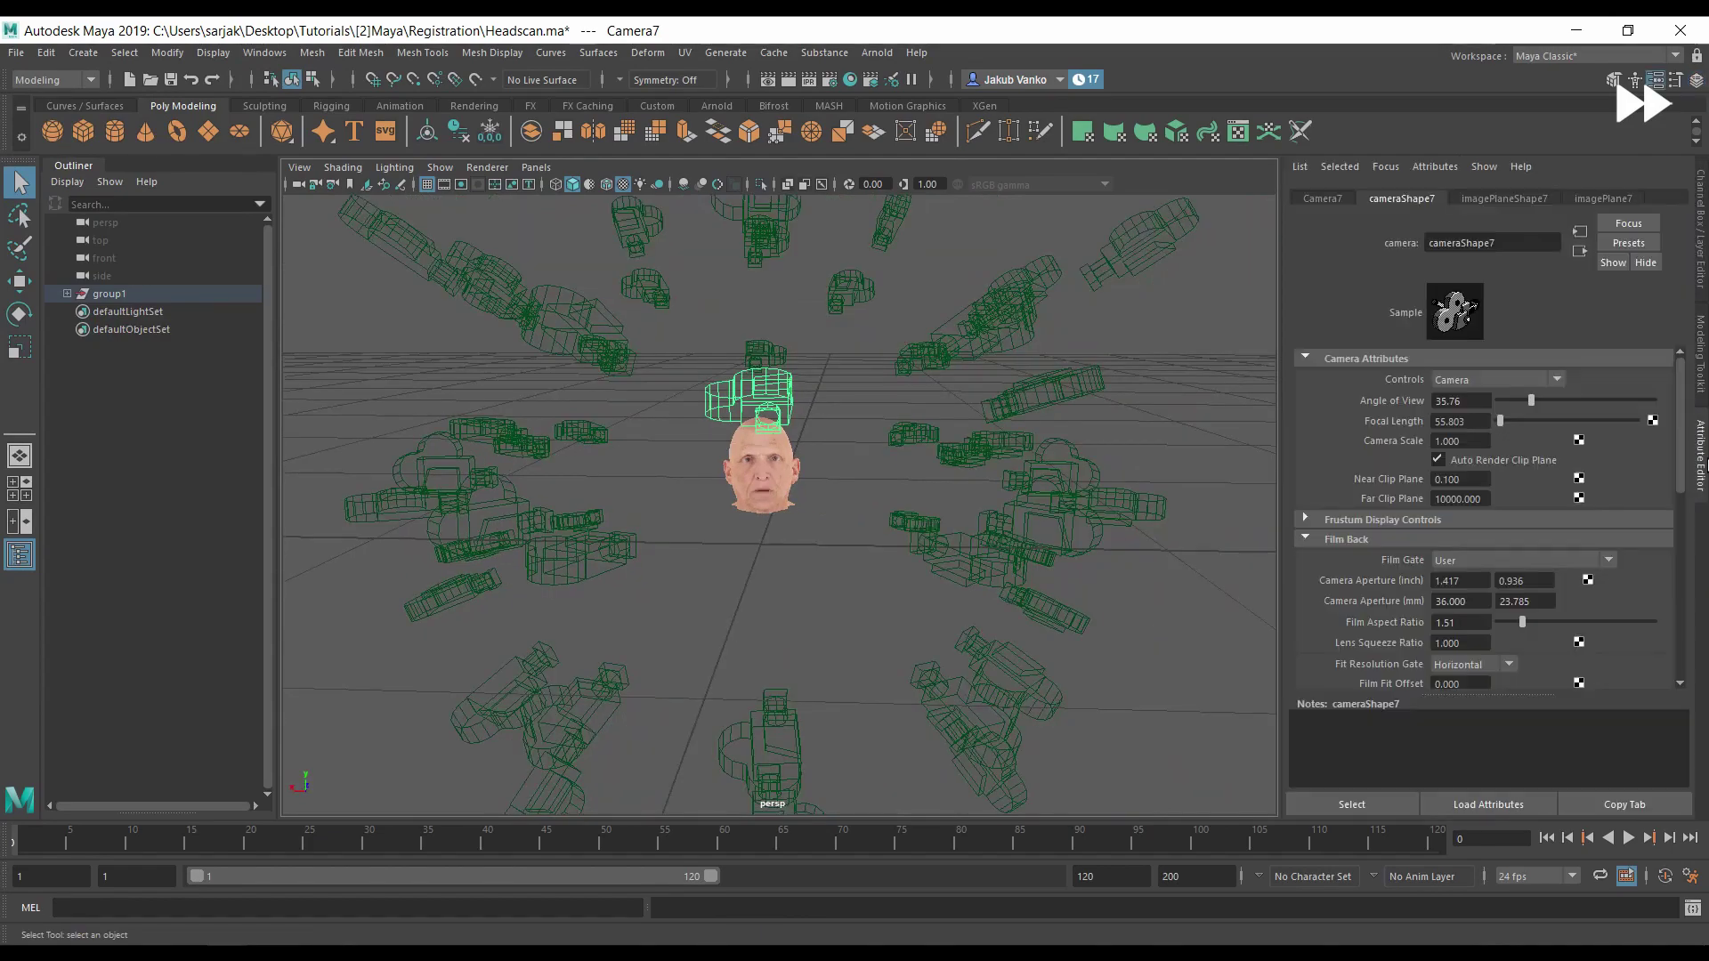
left_click(1521, 197)
left_click(1438, 397)
left_click_drag(1241, 454, 1171, 481, "alt")
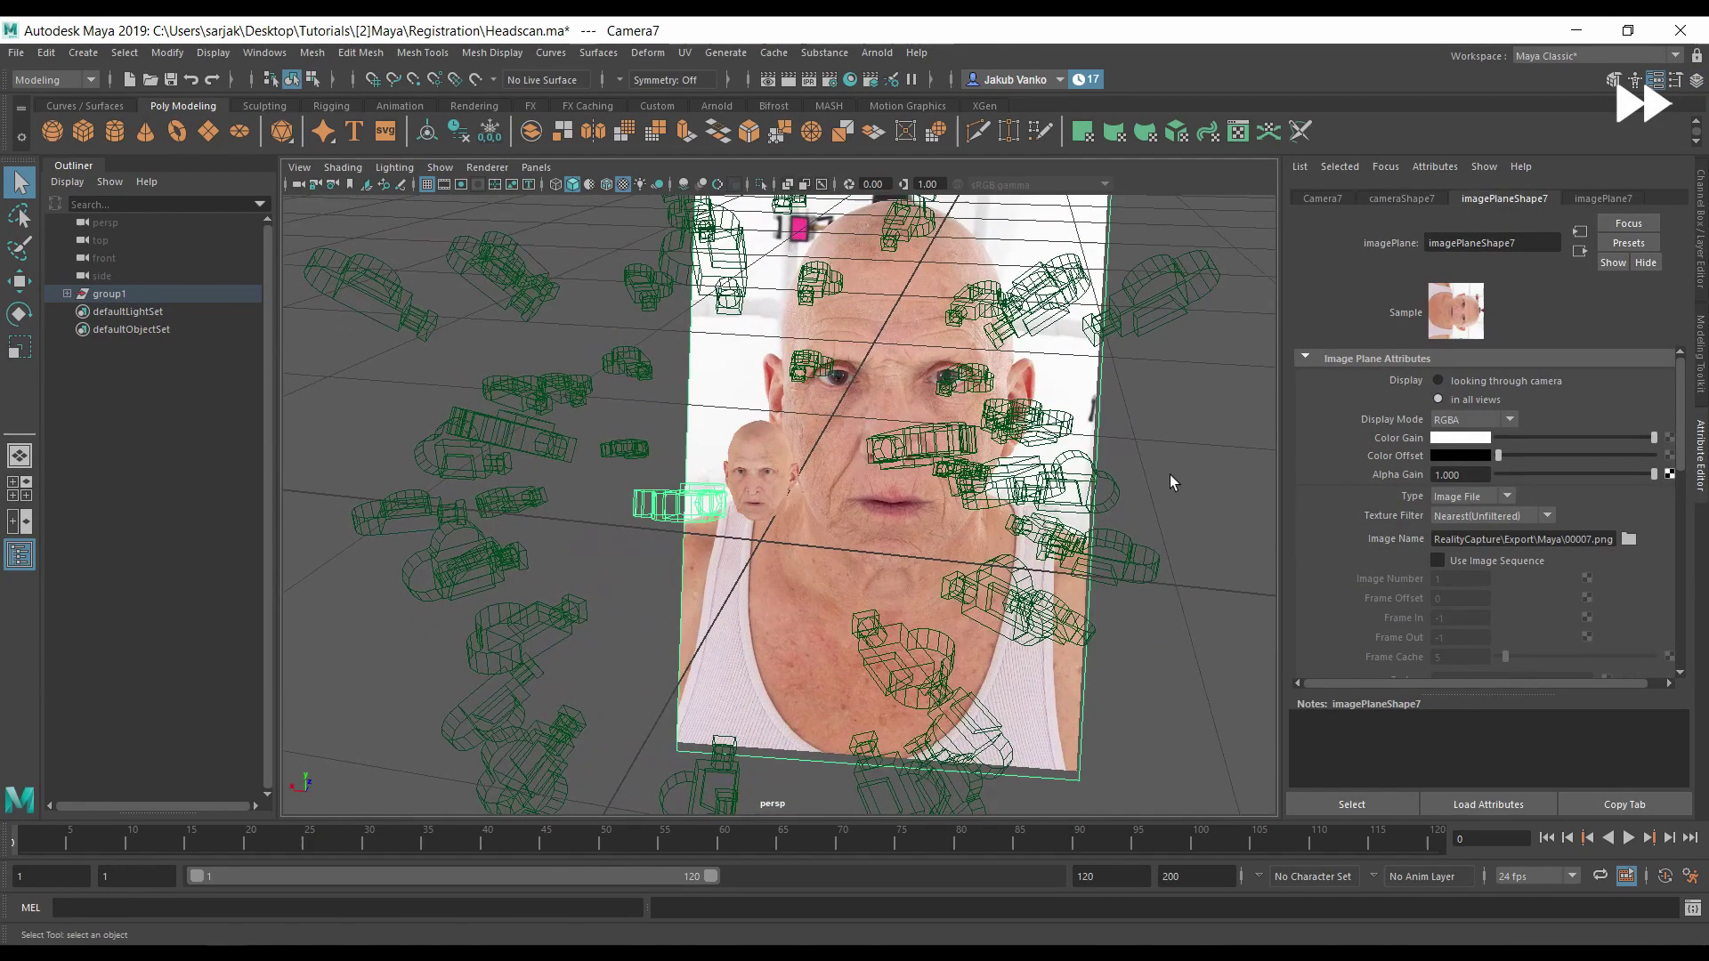
Step: View through Camera7 with its resolution gate shown, after briefly trying other cameras
left_click(535, 167)
left_click(611, 235)
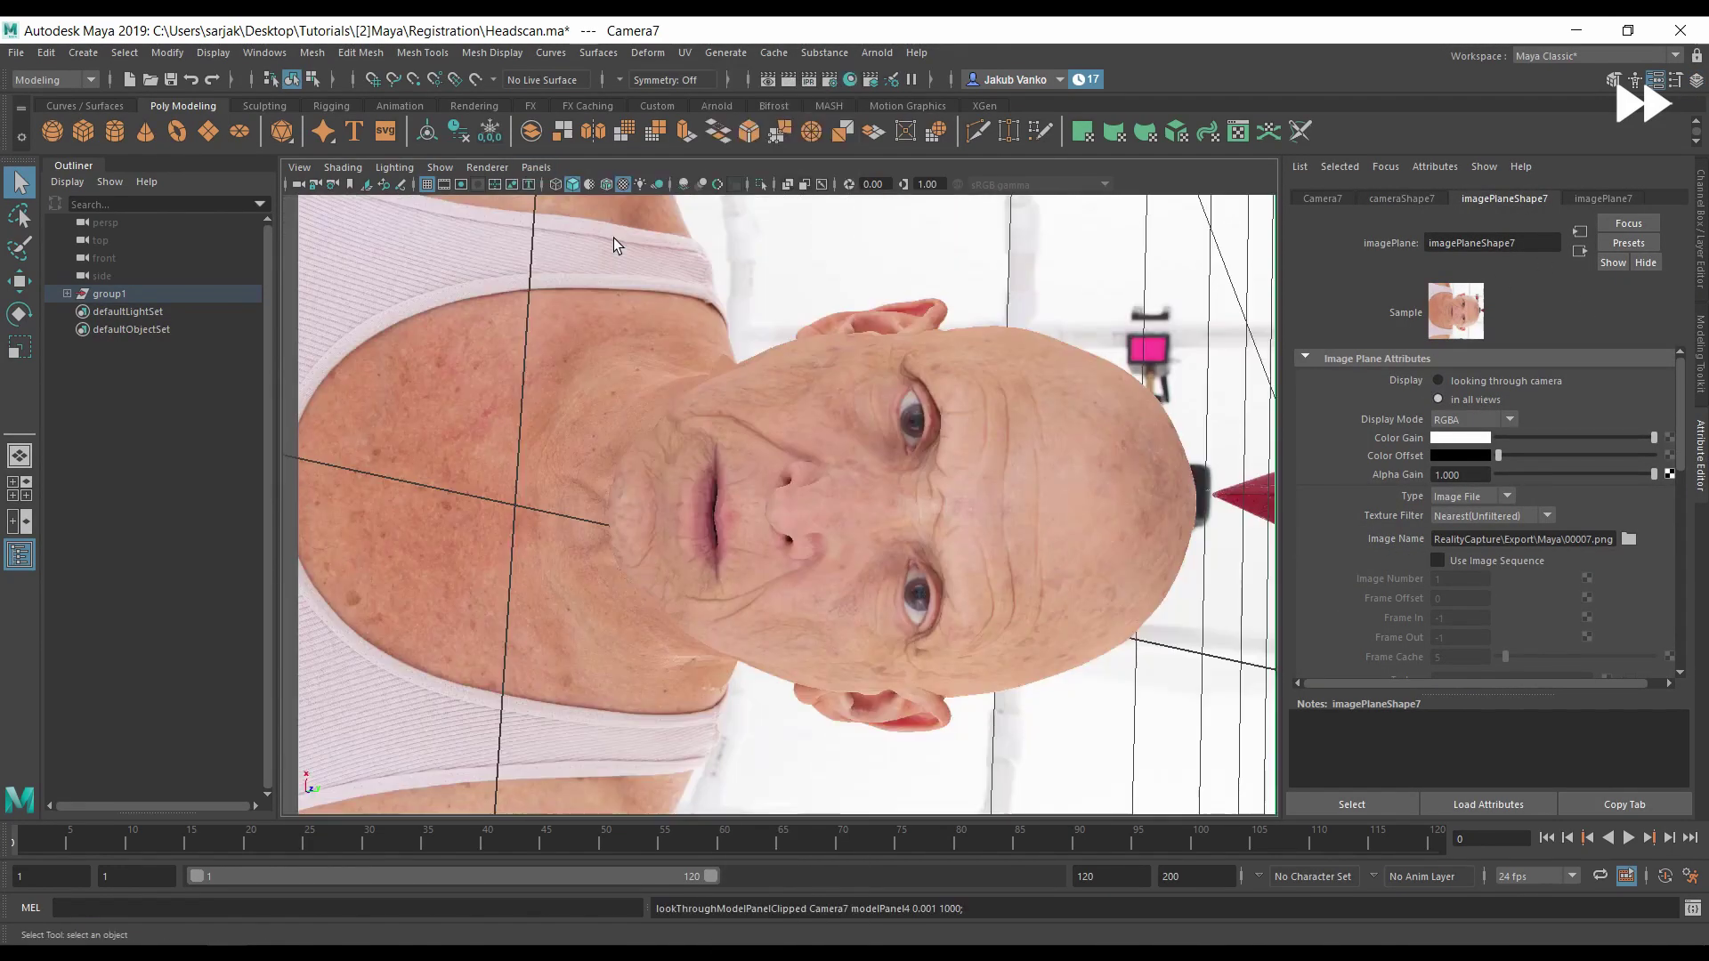
left_click(620, 186)
left_click(393, 168)
left_click(427, 193)
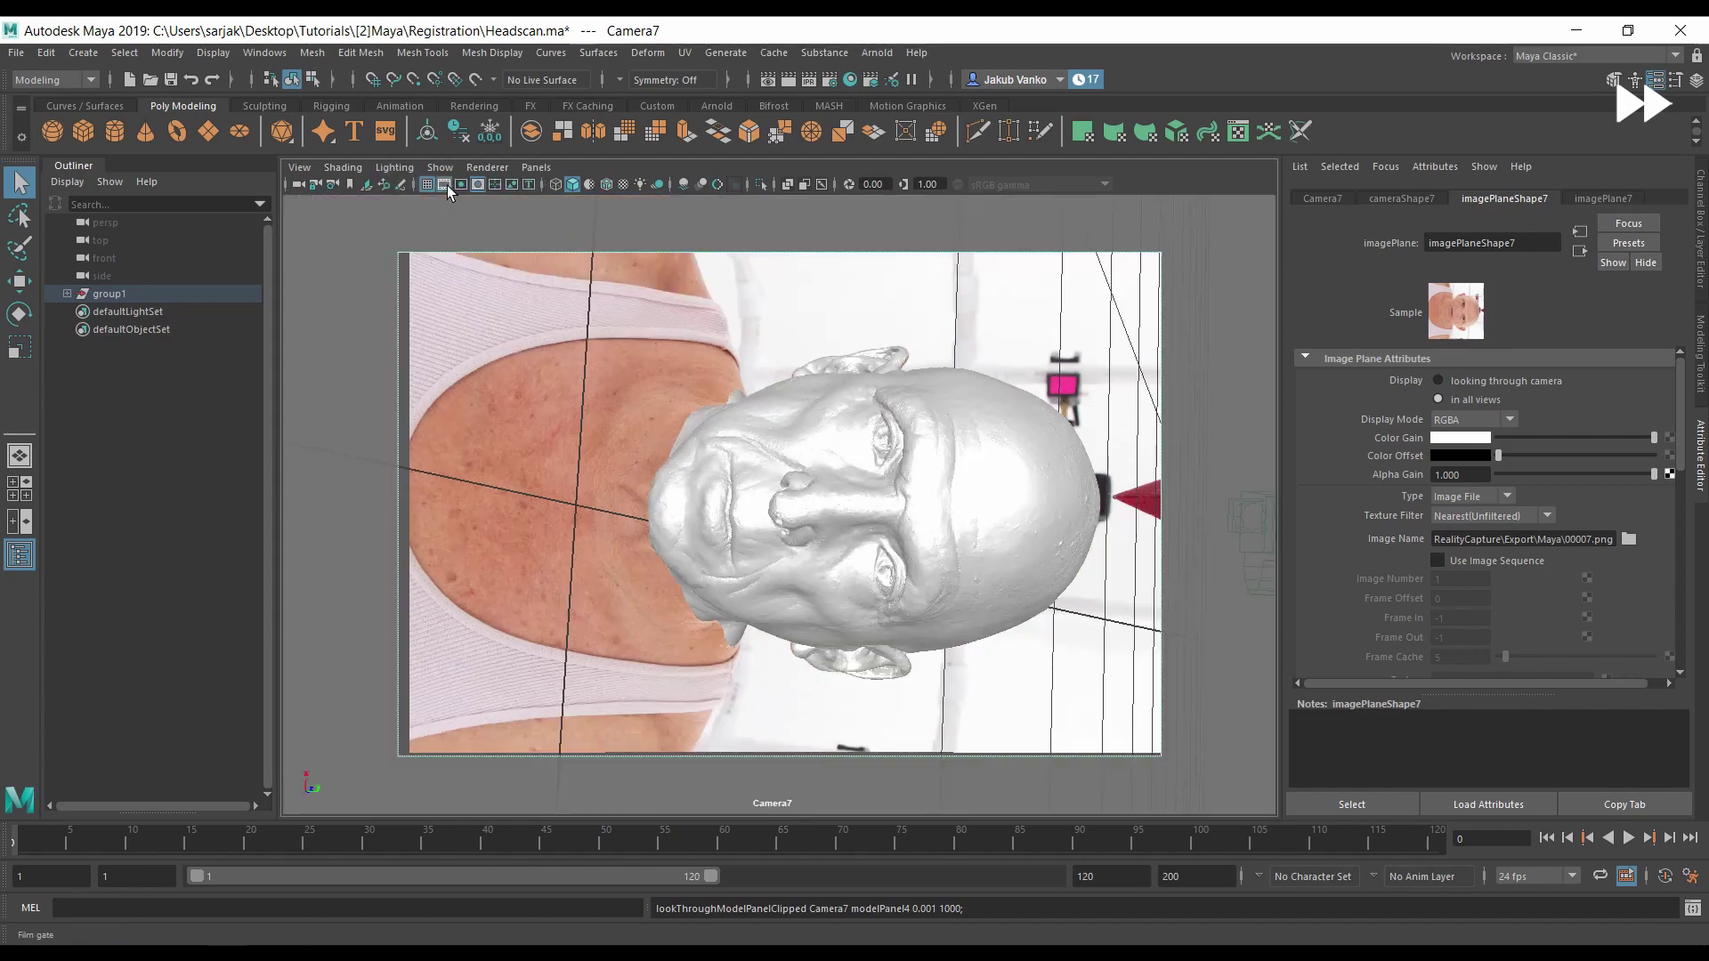
left_click(536, 167)
left_click(775, 238)
left_click(536, 167)
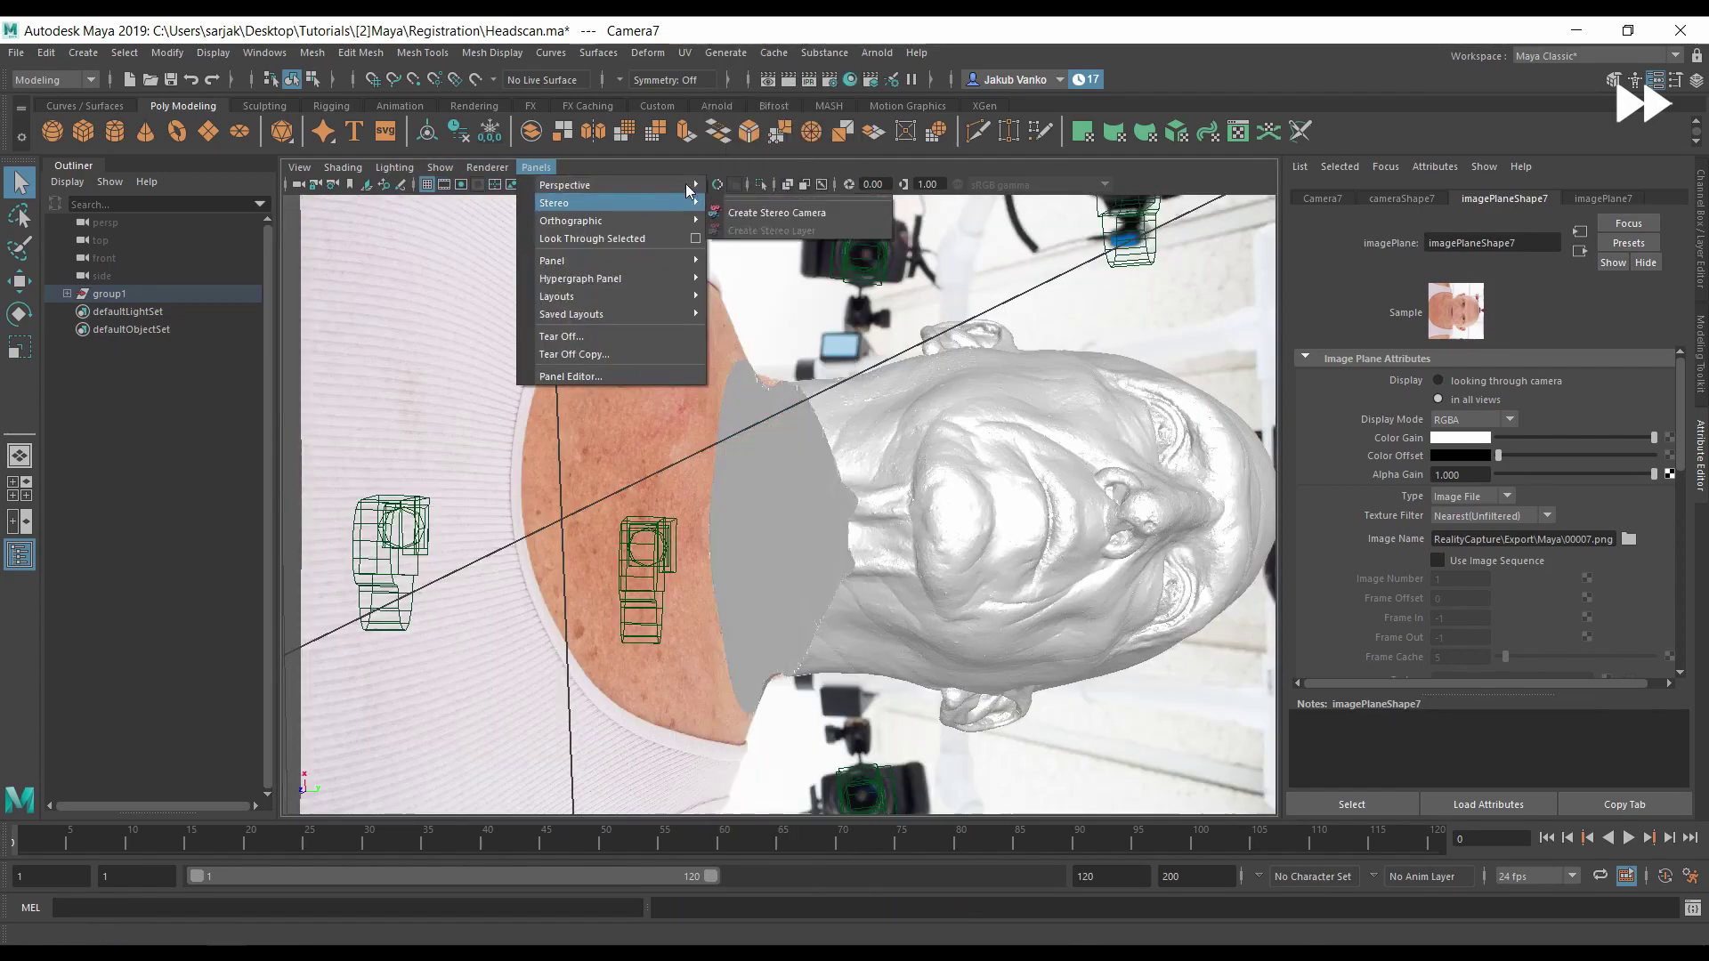
left_click(788, 193)
left_click(536, 167)
mouse_move(565, 185)
left_click(788, 278)
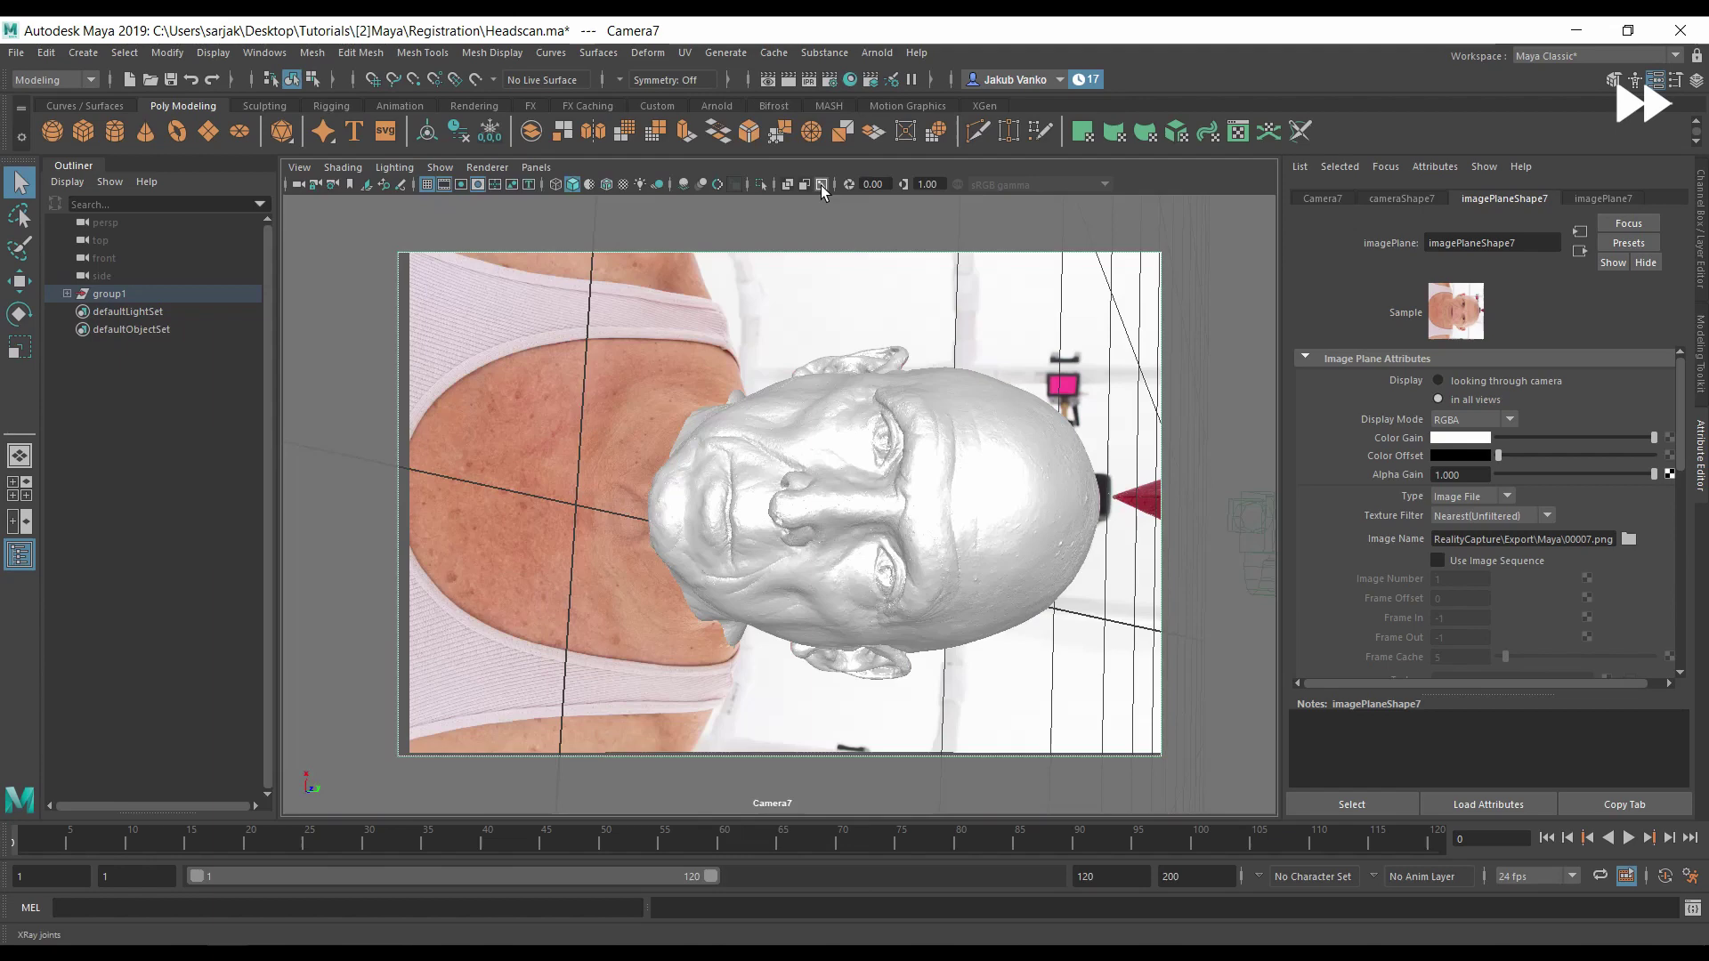
Step: Create Lambert Projection_7 with a Perspective file projection linked to cameraShape7
left_click(849, 78)
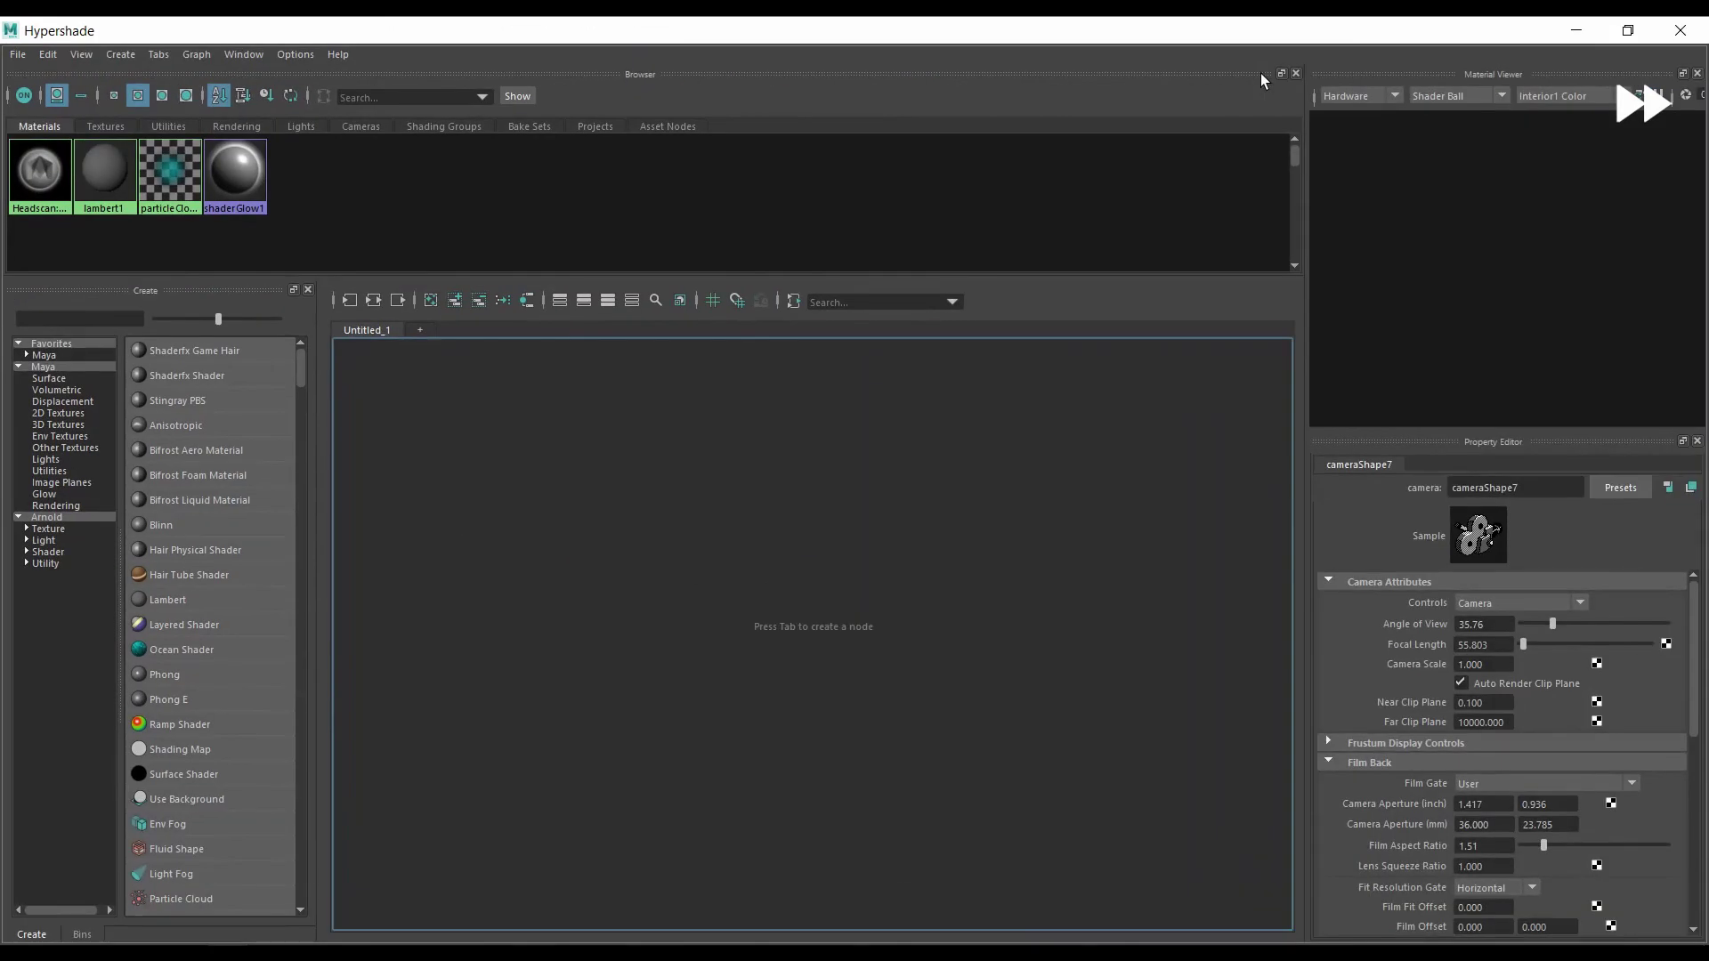
left_click(255, 600)
double_click(1468, 487)
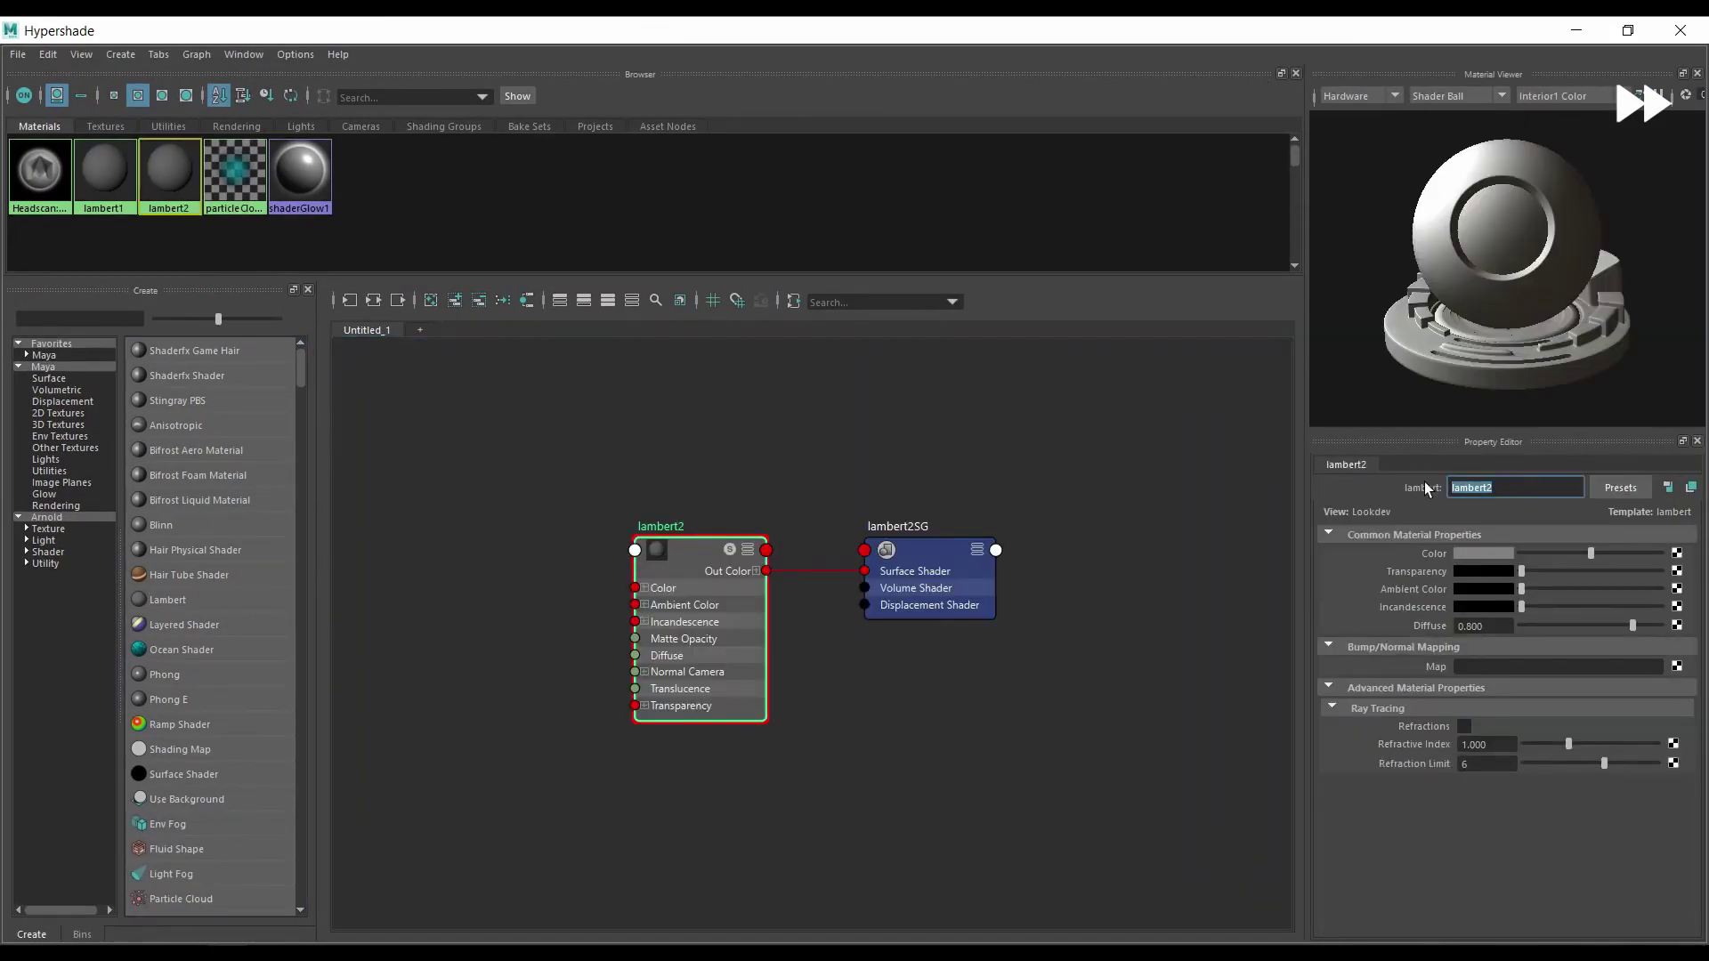
type("Projection_7")
left_click(1676, 553)
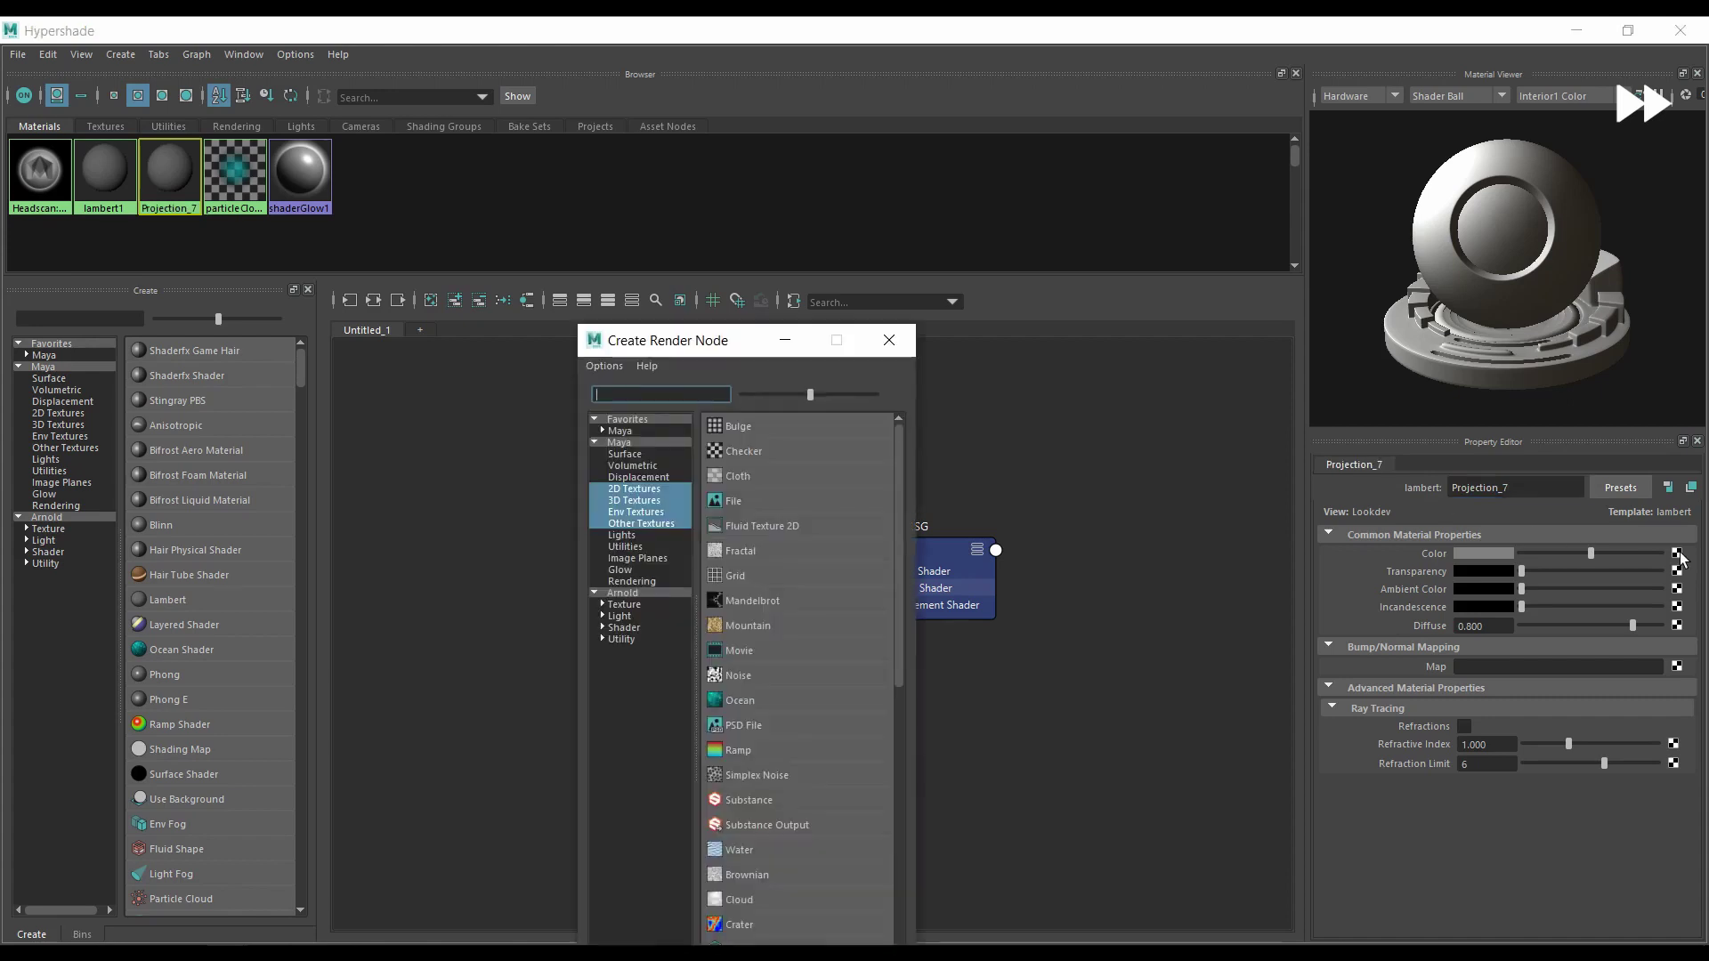
right_click(882, 499)
left_click(1019, 545)
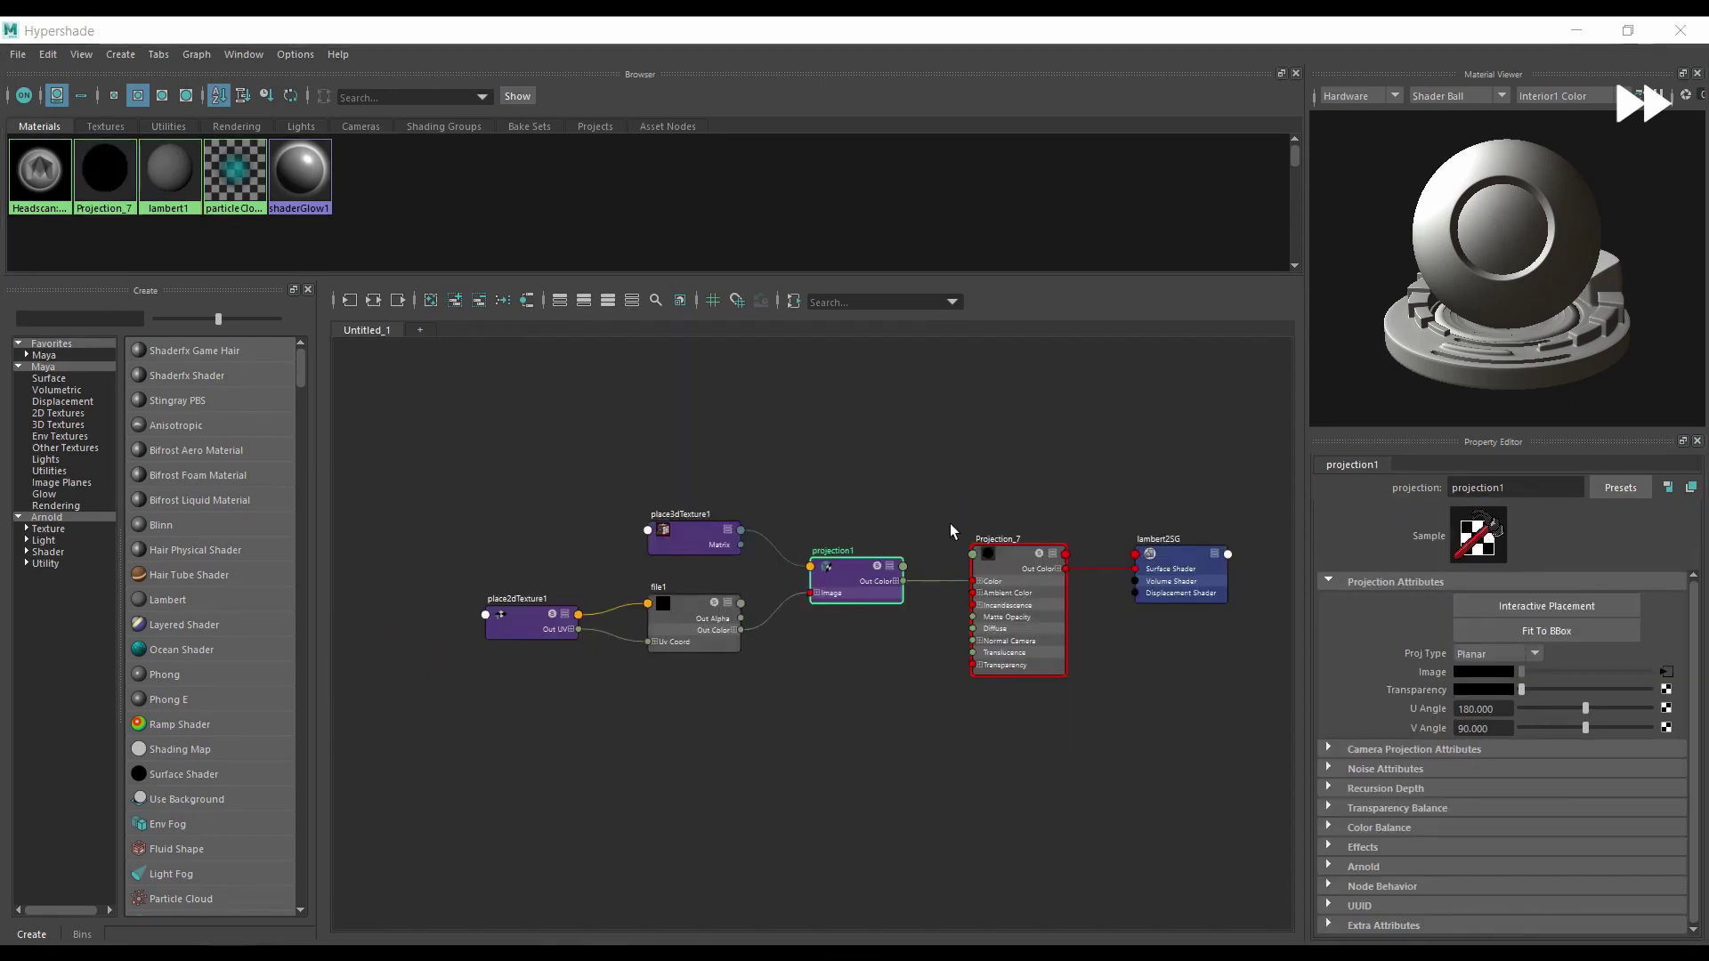
left_click(1495, 655)
left_click(1532, 816)
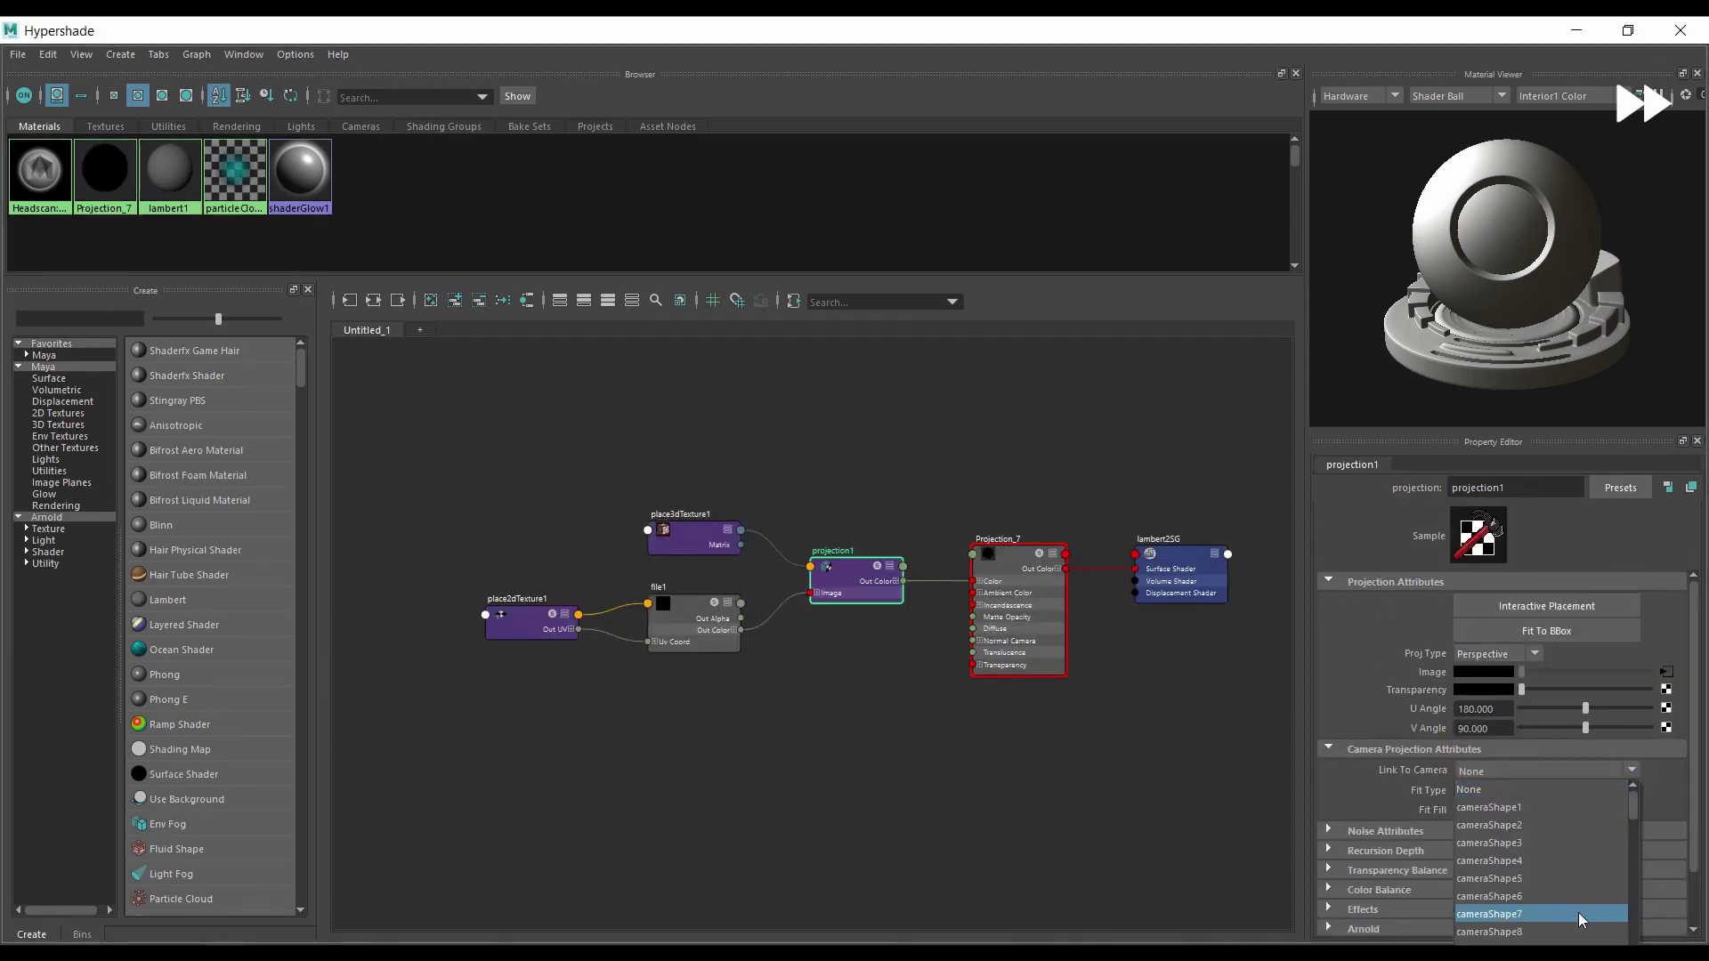
Step: Load 00007.png from the Registration folder into the file texture
left_click(695, 605)
double_click(695, 598)
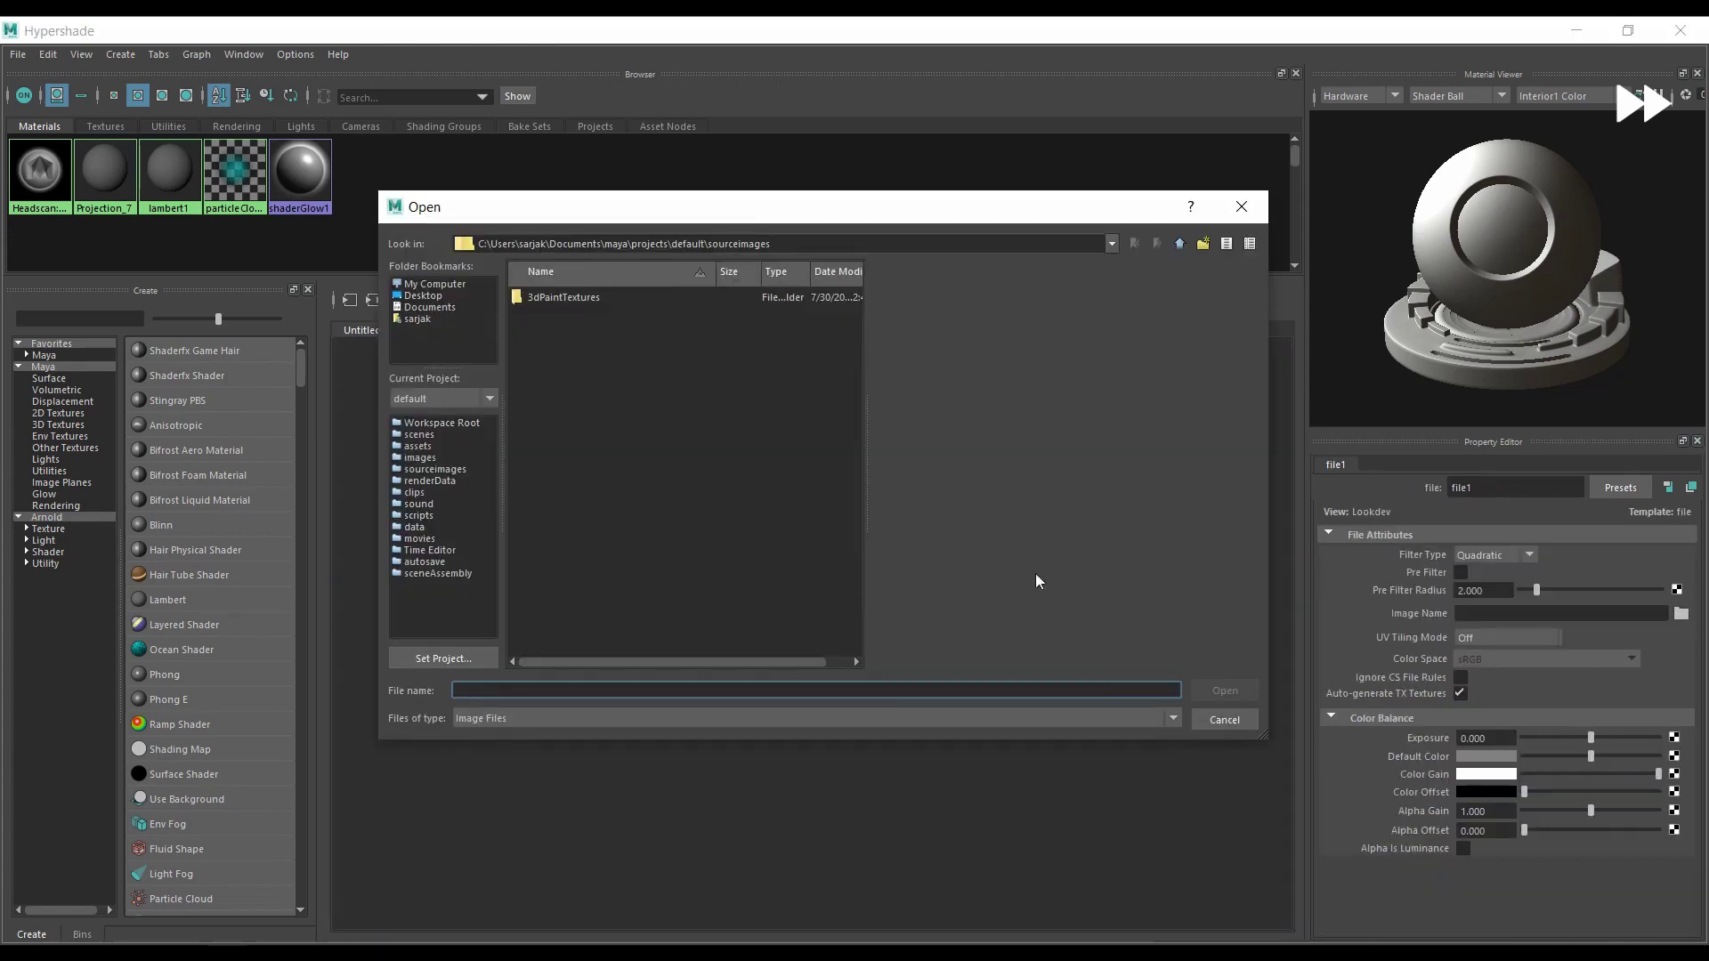
double_click(599, 331)
double_click(573, 404)
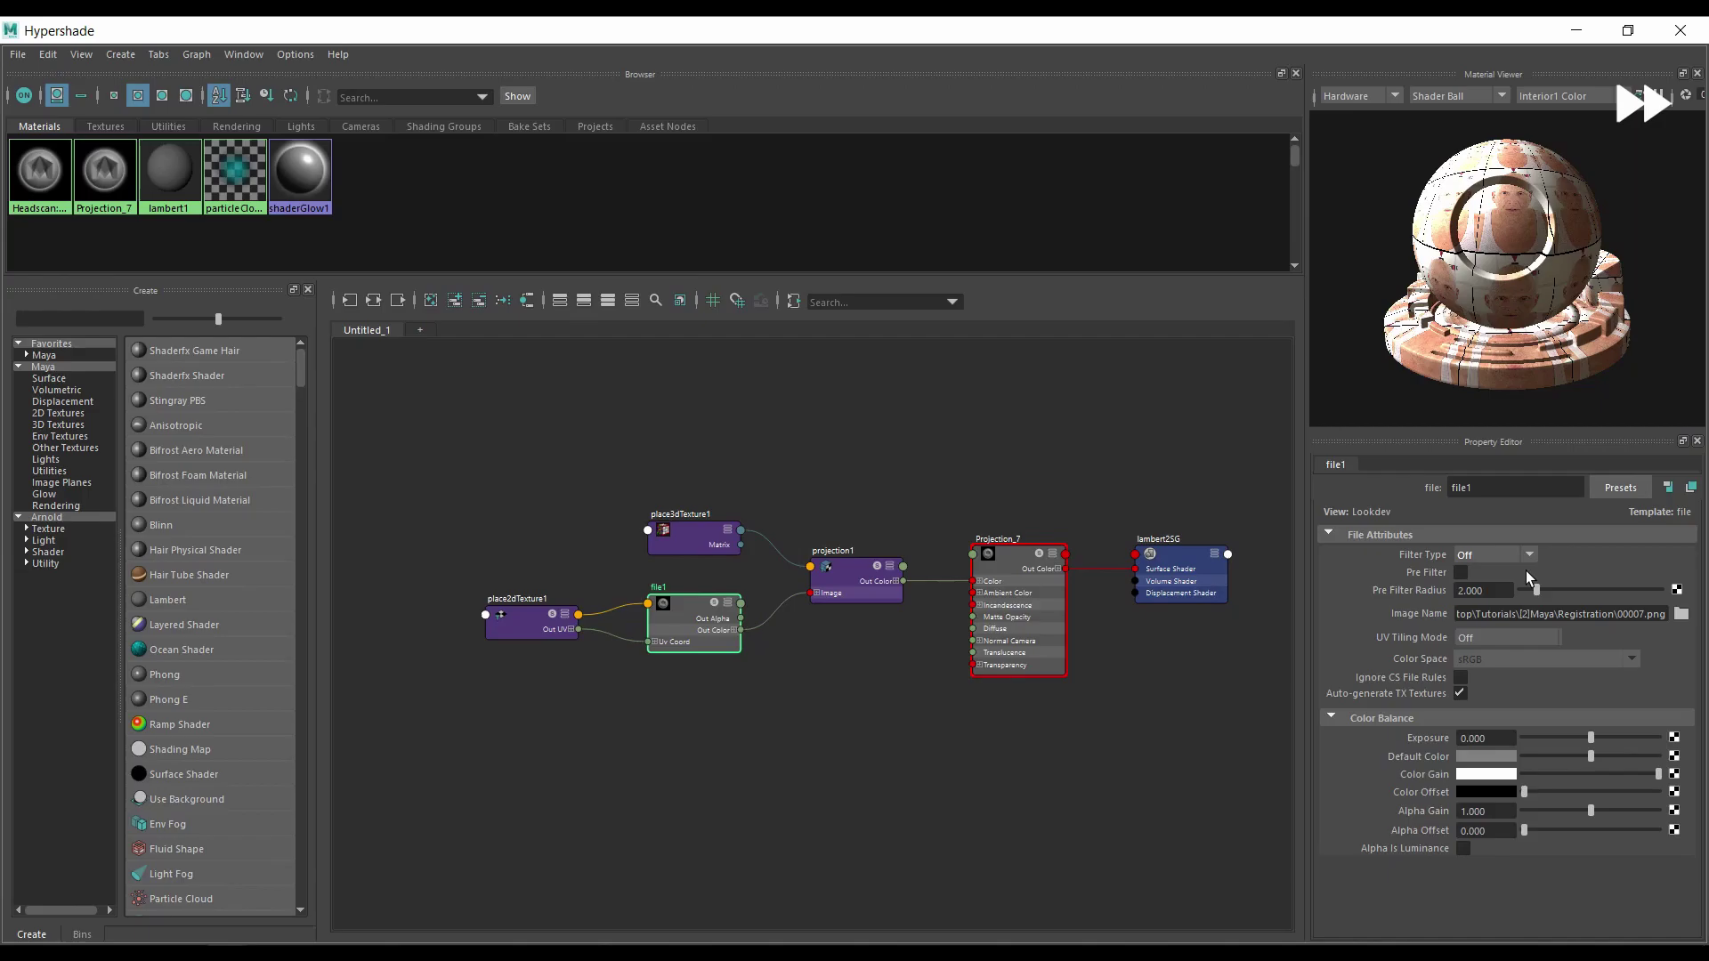
Step: Assign Projection_7 to the head and return to the persp camera
left_click(1680, 30)
right_click(1046, 483)
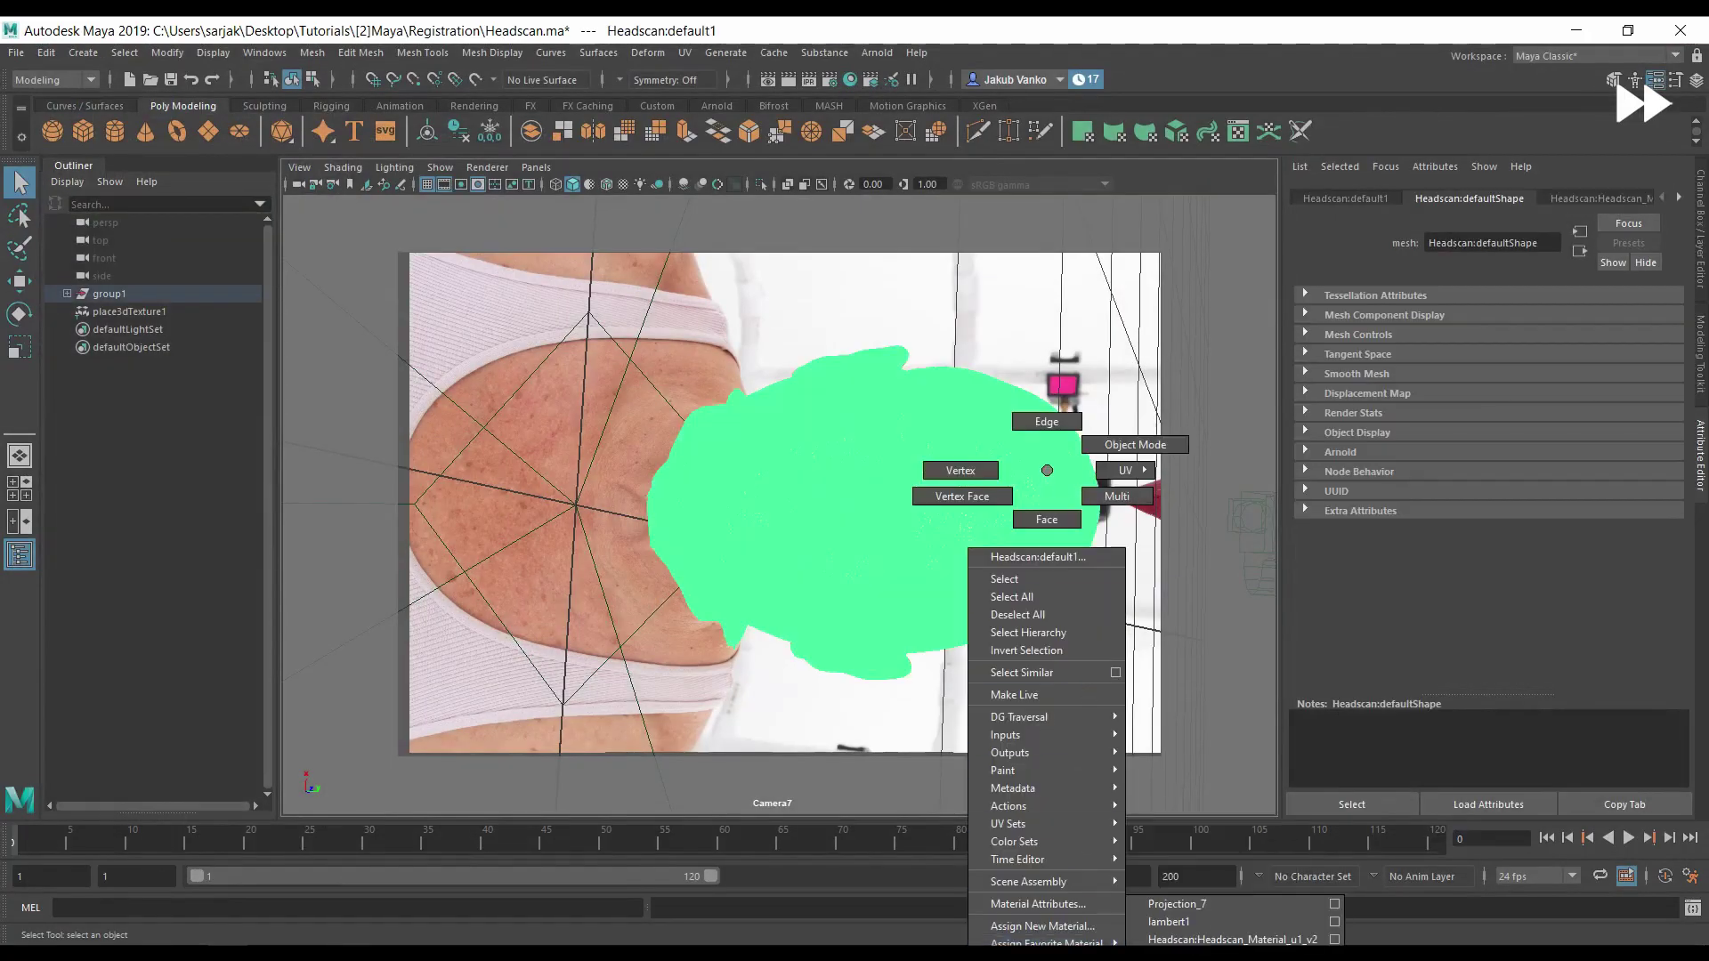
left_click(1206, 908)
left_click(535, 168)
left_click(717, 196)
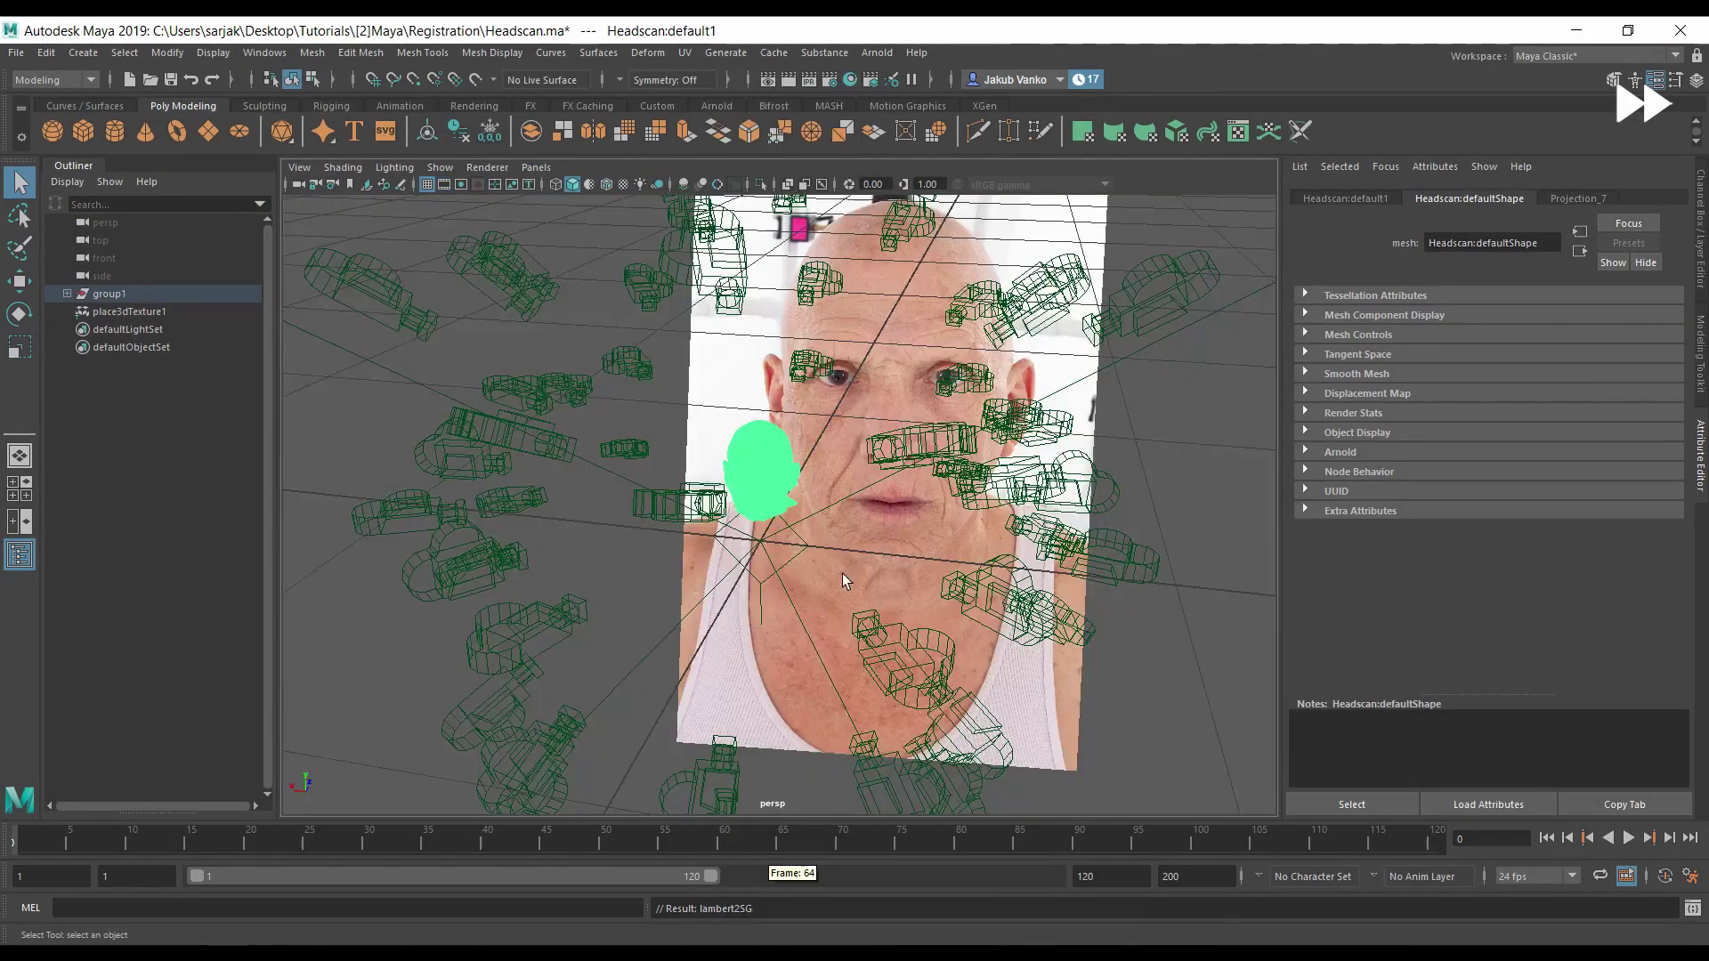
left_click(642, 534)
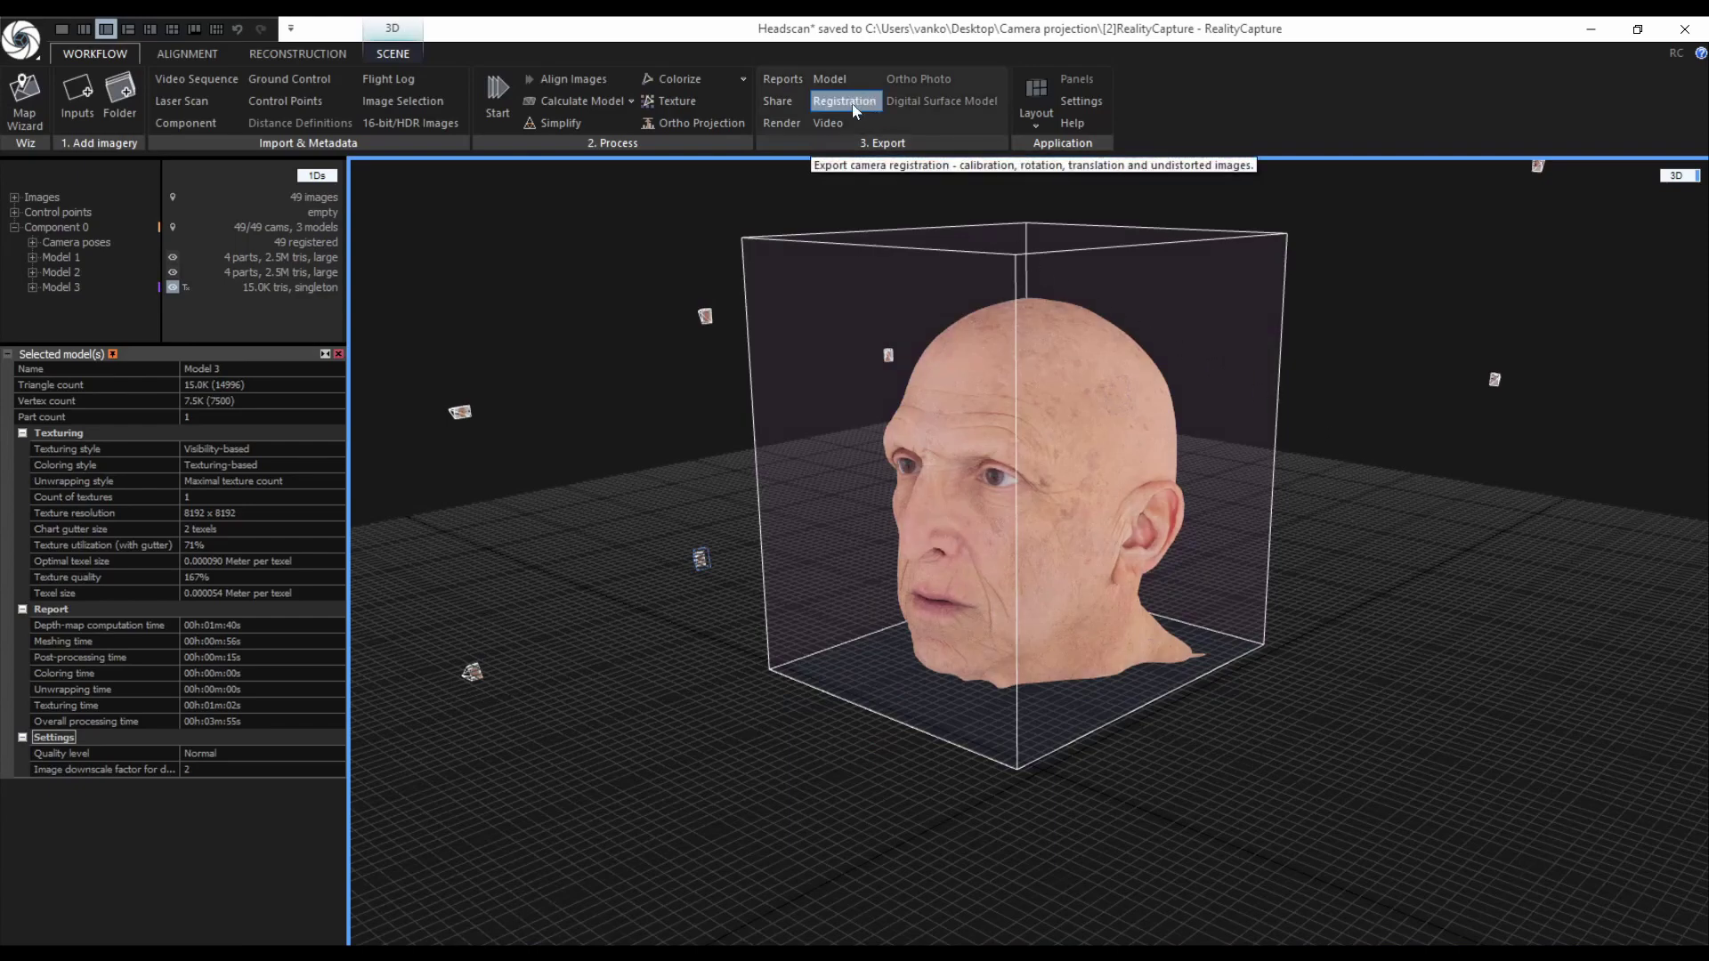
Step: Show control points and start the registration export in a new [4]Maya folder
left_click(211, 53)
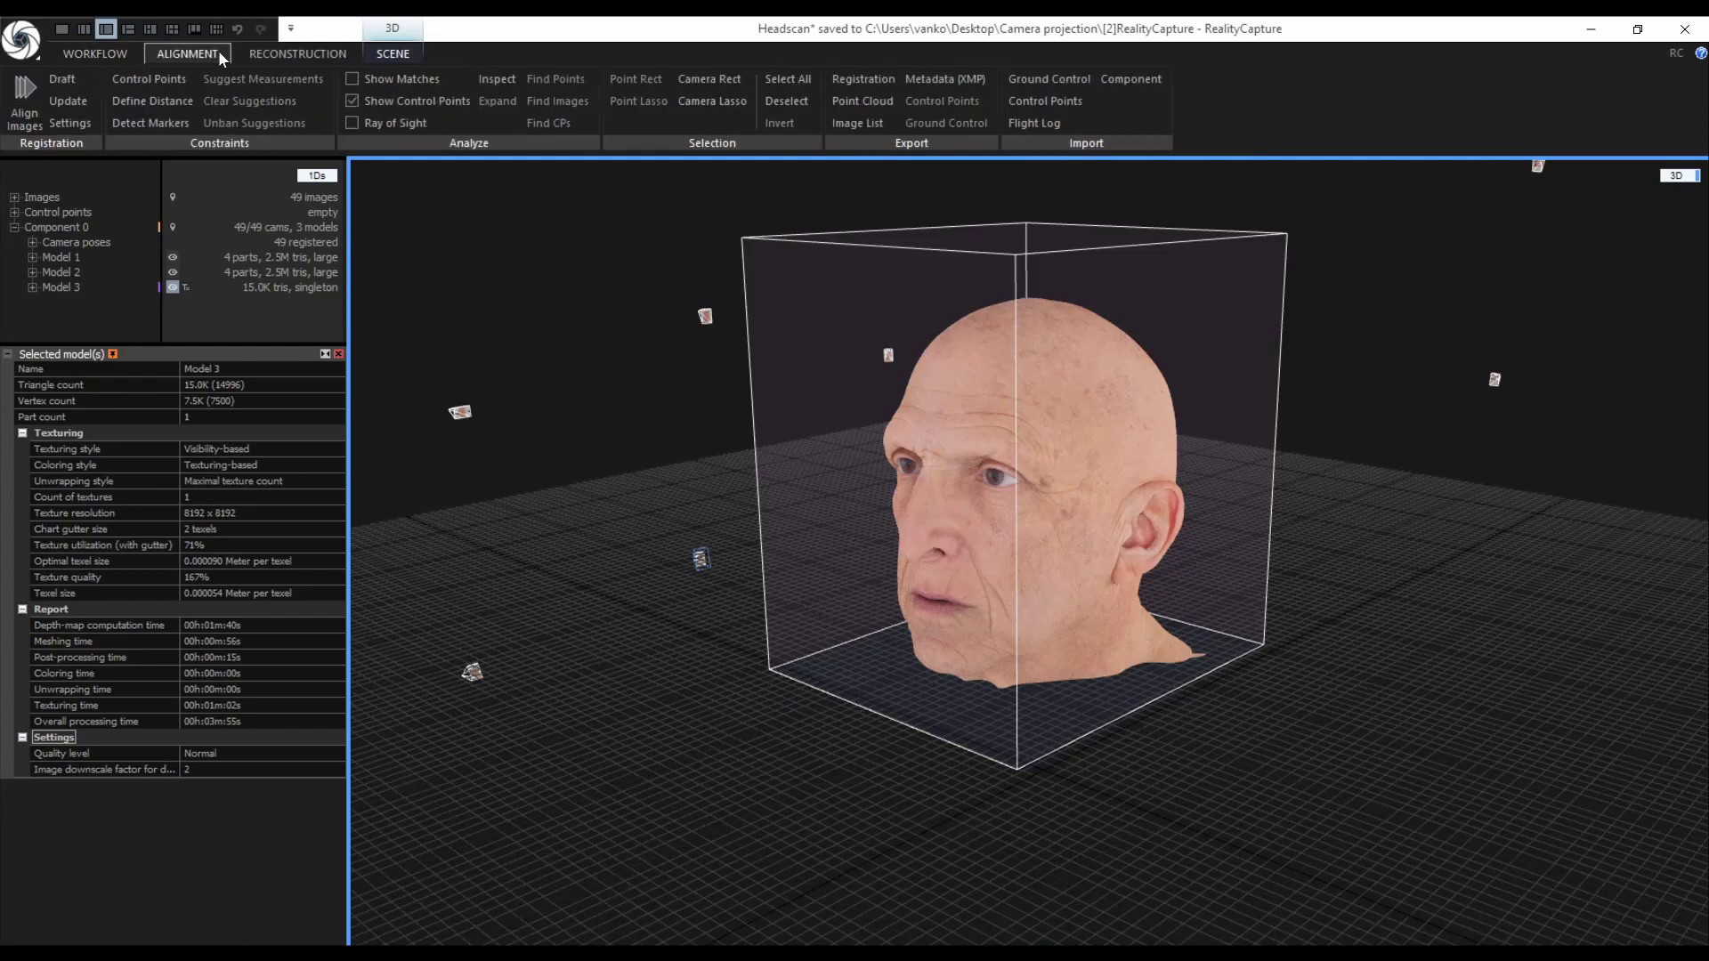
left_click(354, 99)
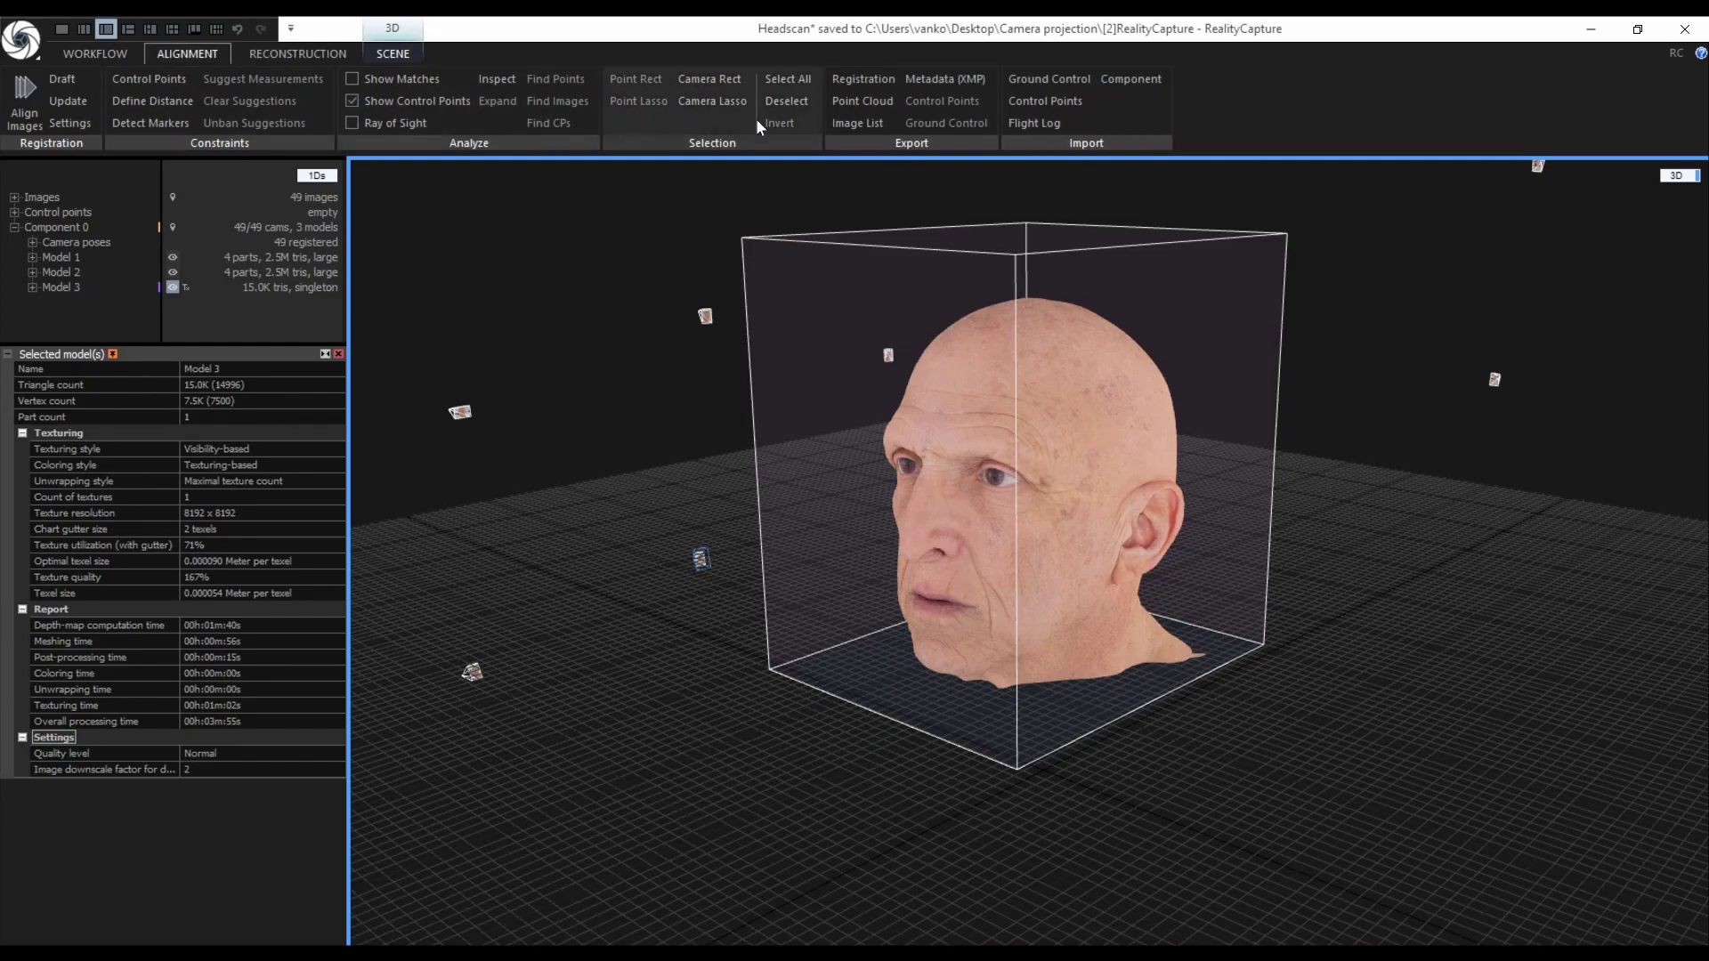
left_click(874, 89)
key("alt+Up")
key("ctrl+shift+n")
type("[4]Maya")
key("Return")
double_click(238, 238)
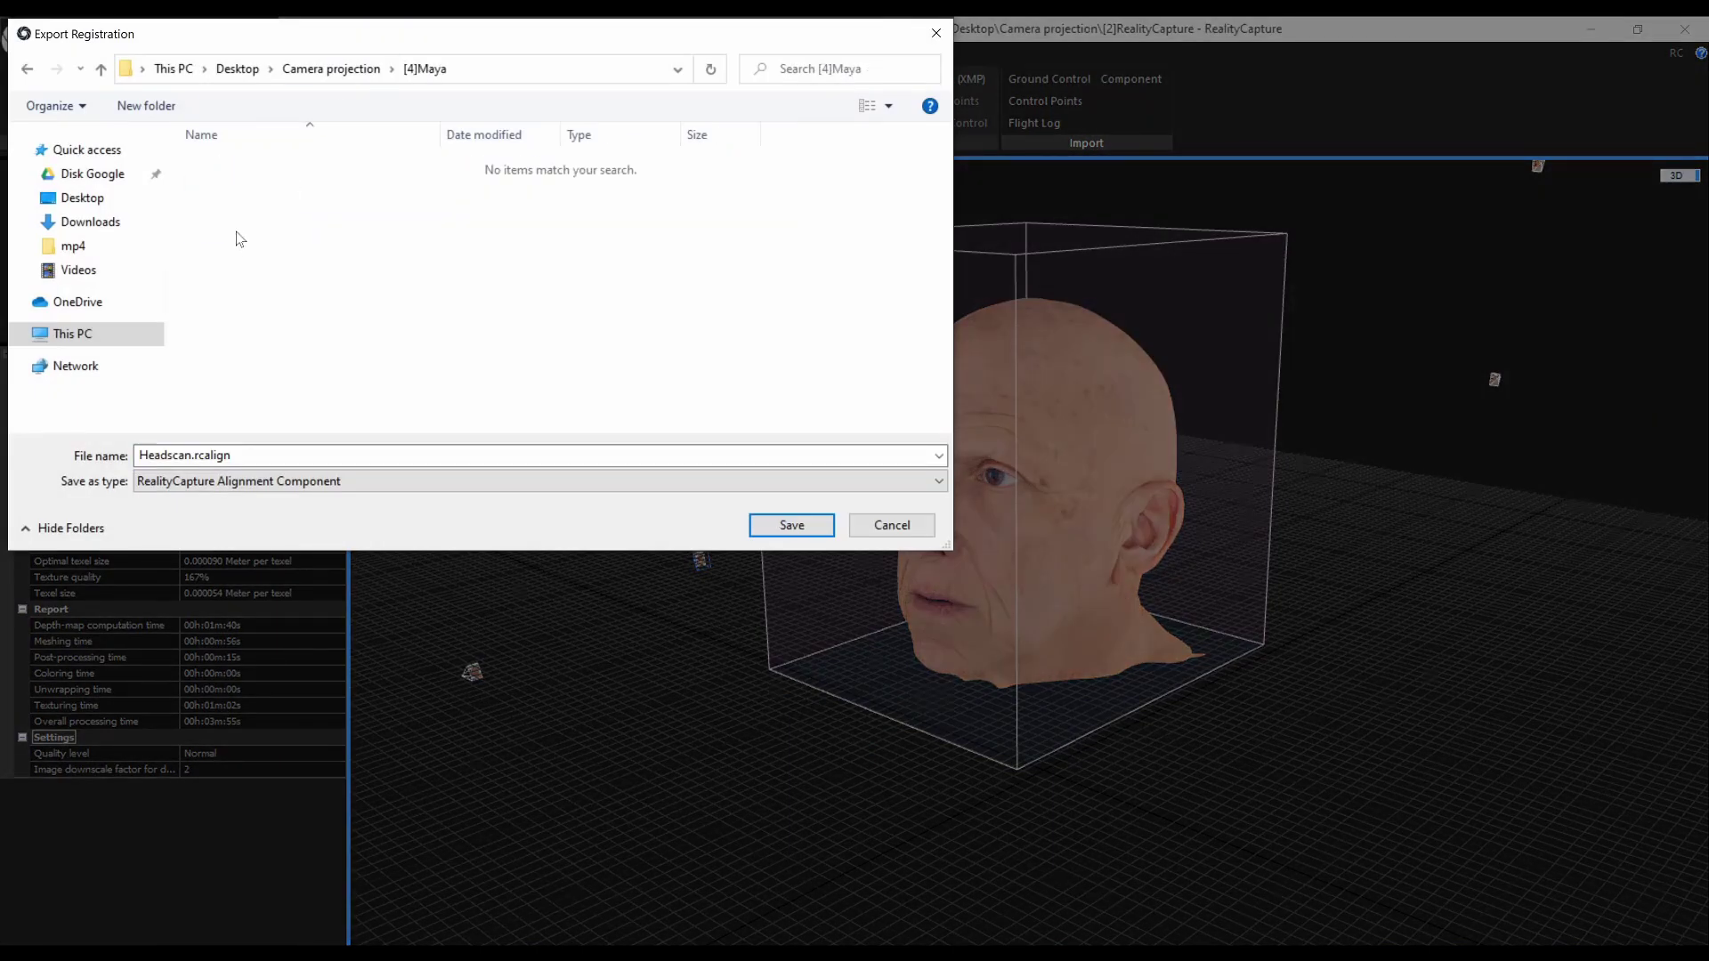
Step: Add a Registration folder inside [4]Maya and choose Maya 2013 ascii scene format
key("ctrl+shift+n")
type("Registration")
key("Return")
double_click(248, 176)
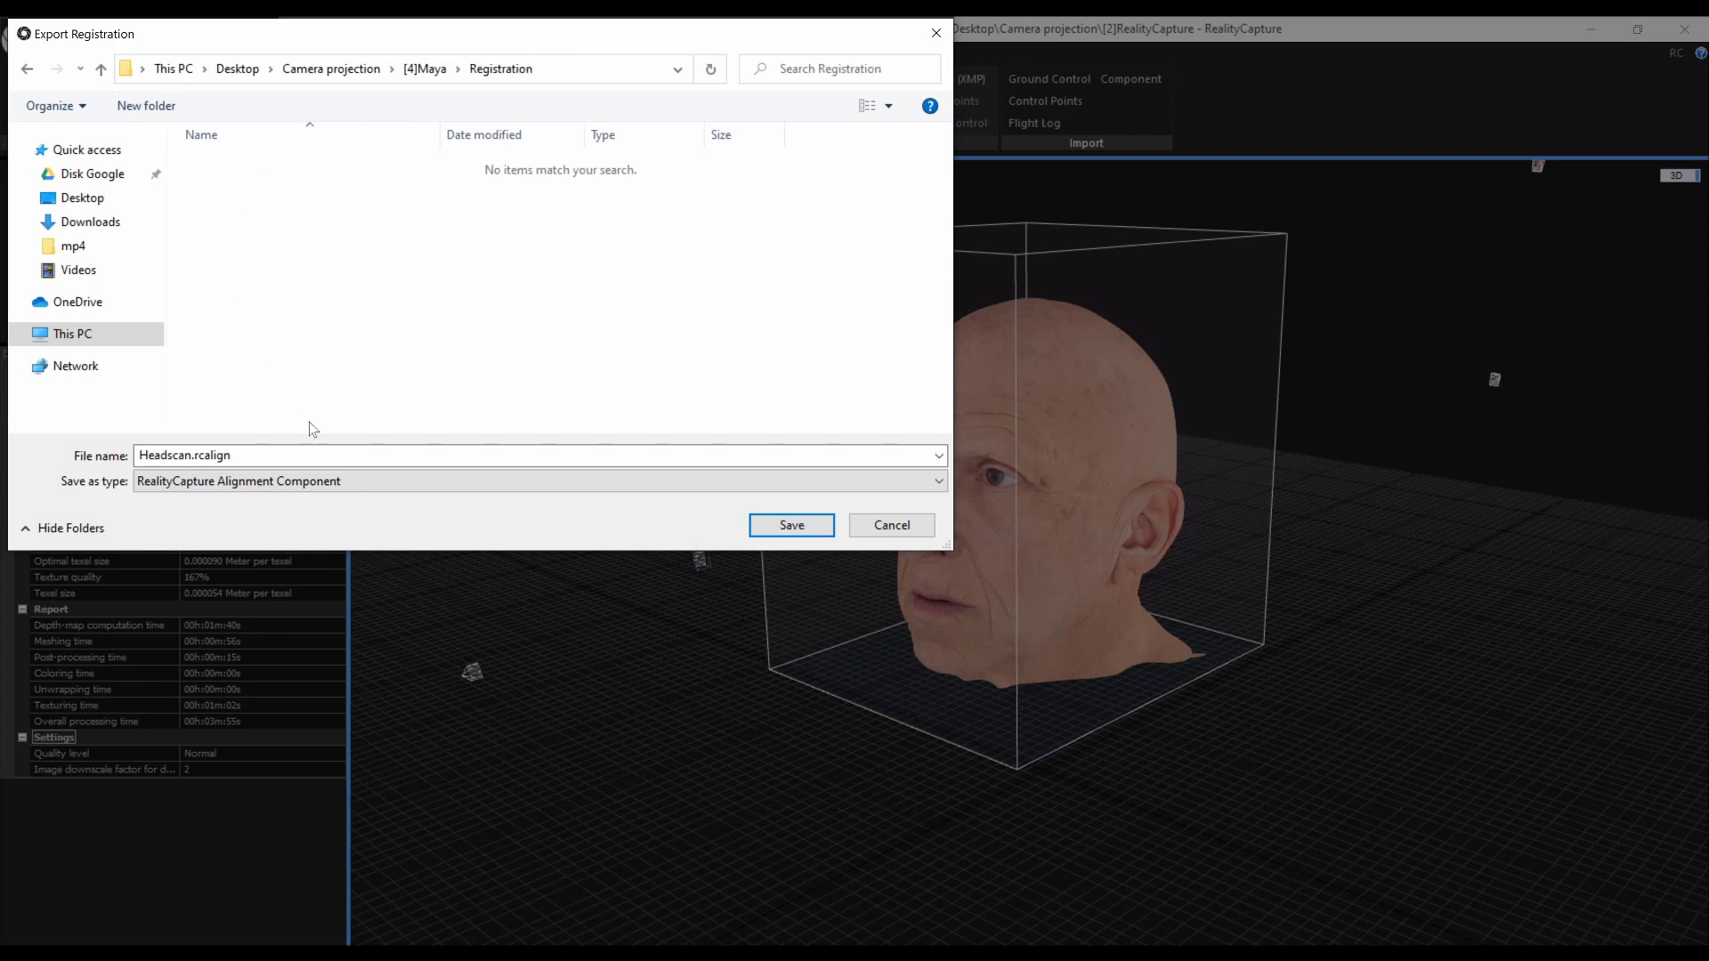
left_click(351, 484)
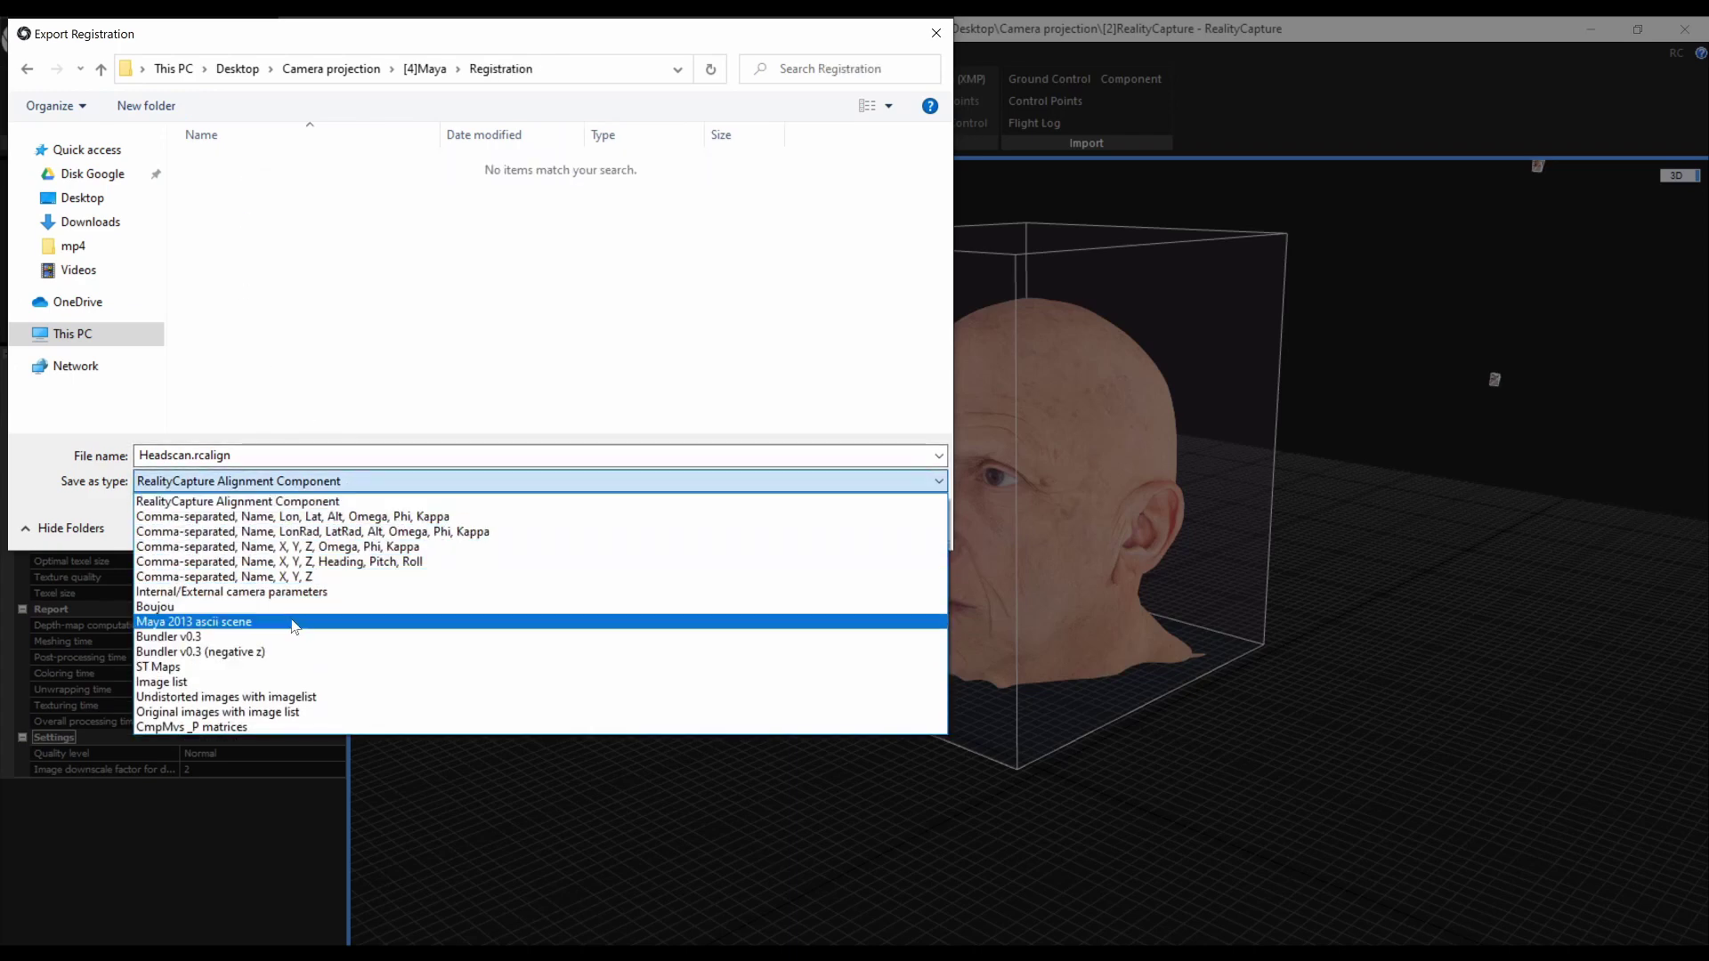
left_click(293, 622)
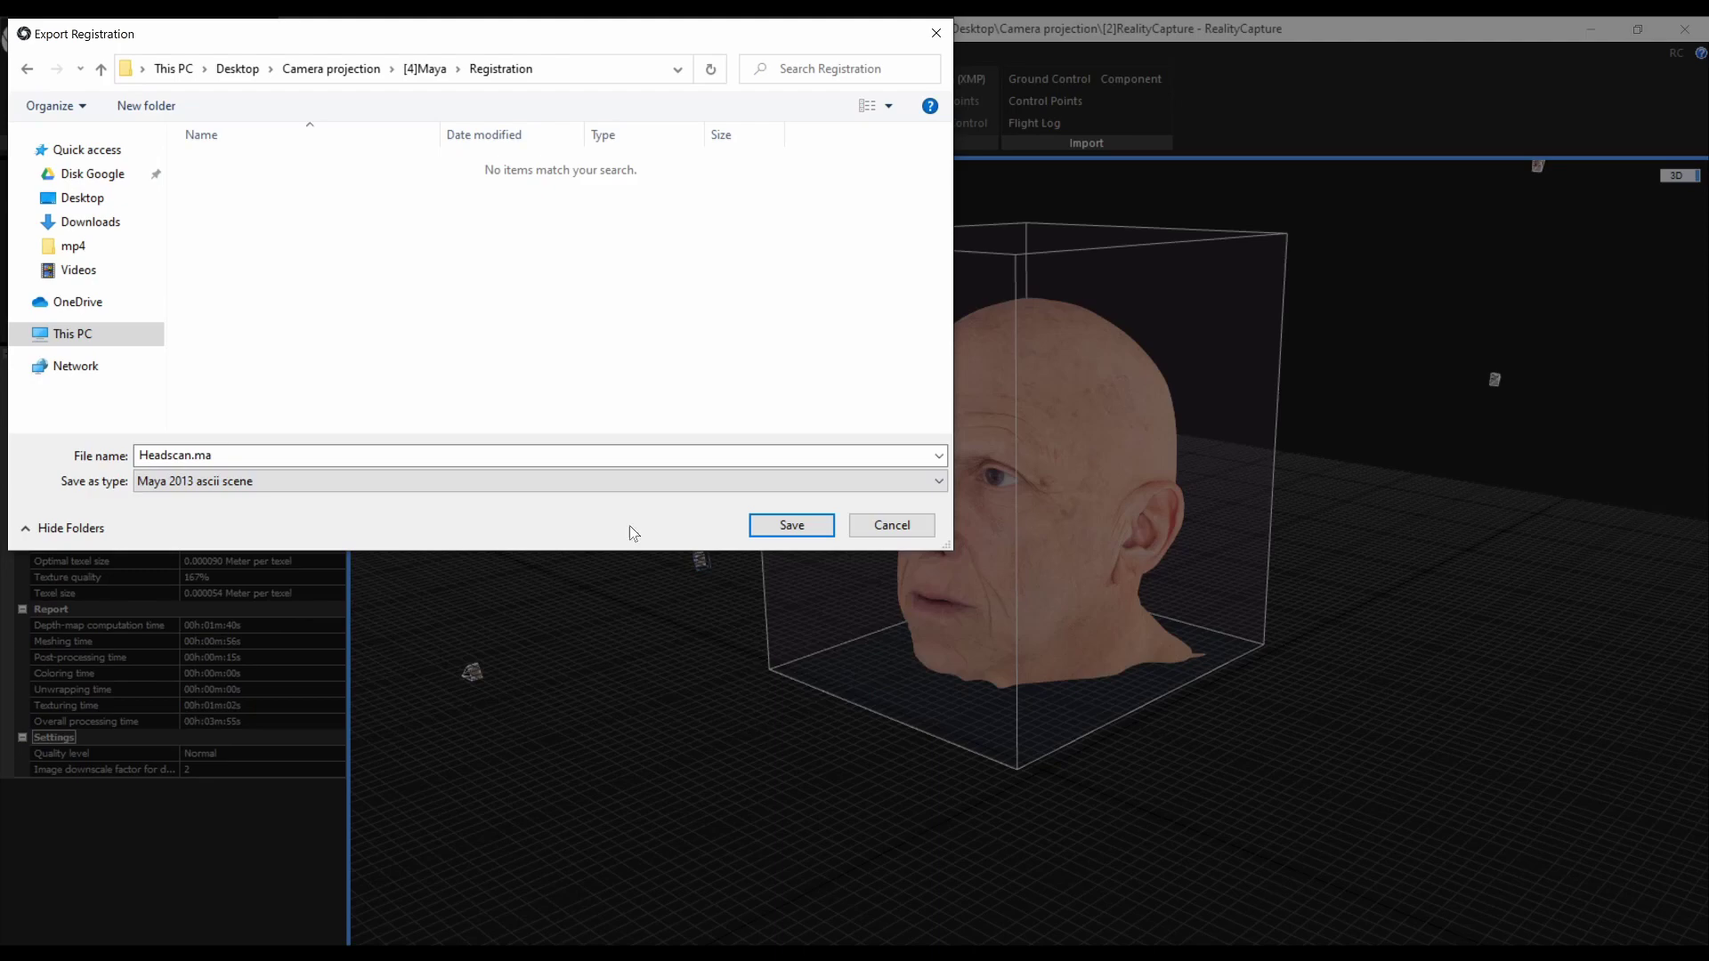
Step: Save Headscan.ma with Keep intrinsics fit, Preserve resolution and 00001 image naming
left_click(761, 524)
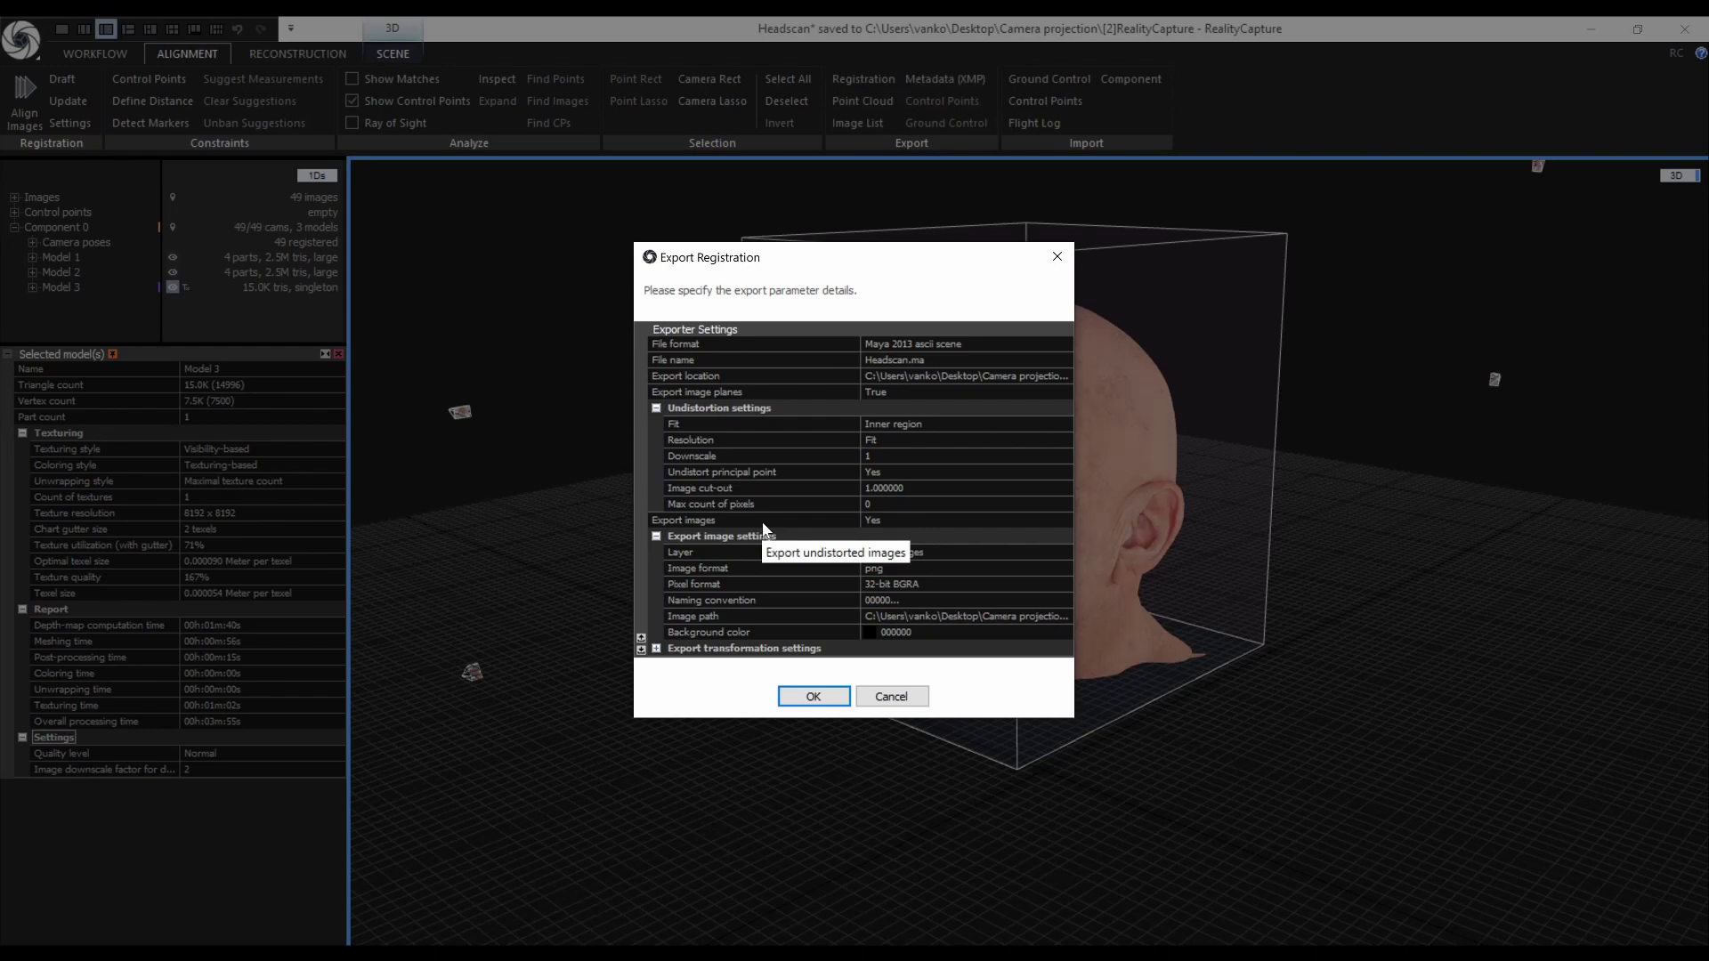
left_click(1067, 423)
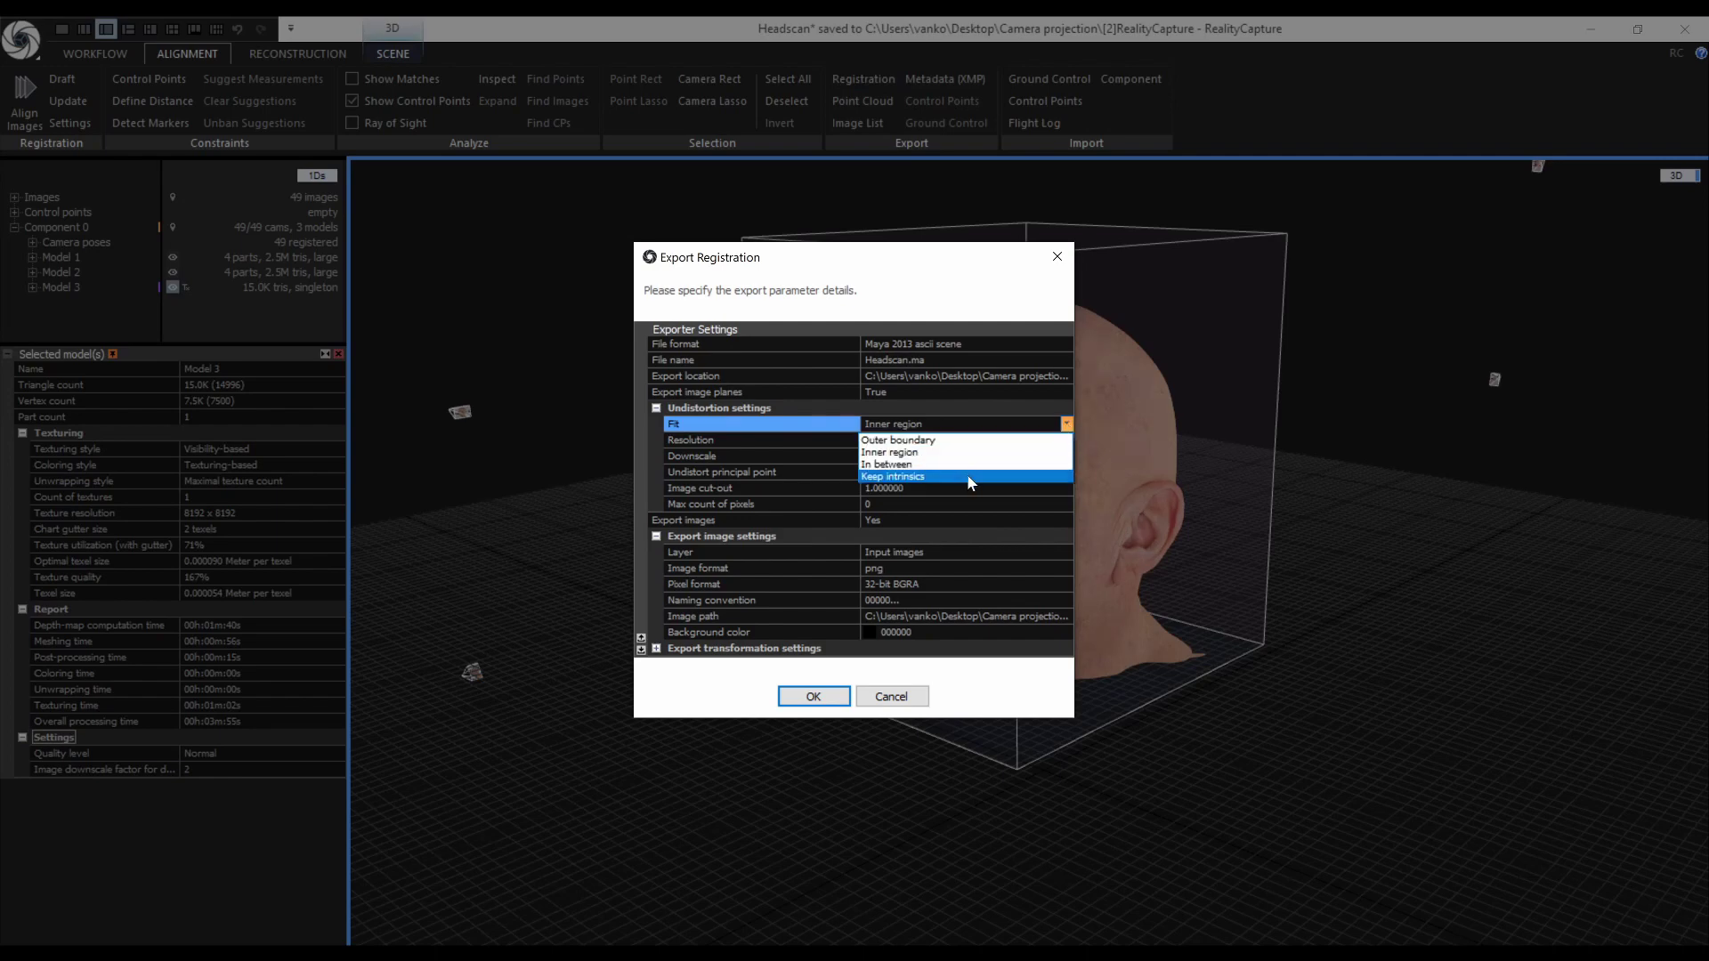
left_click(969, 478)
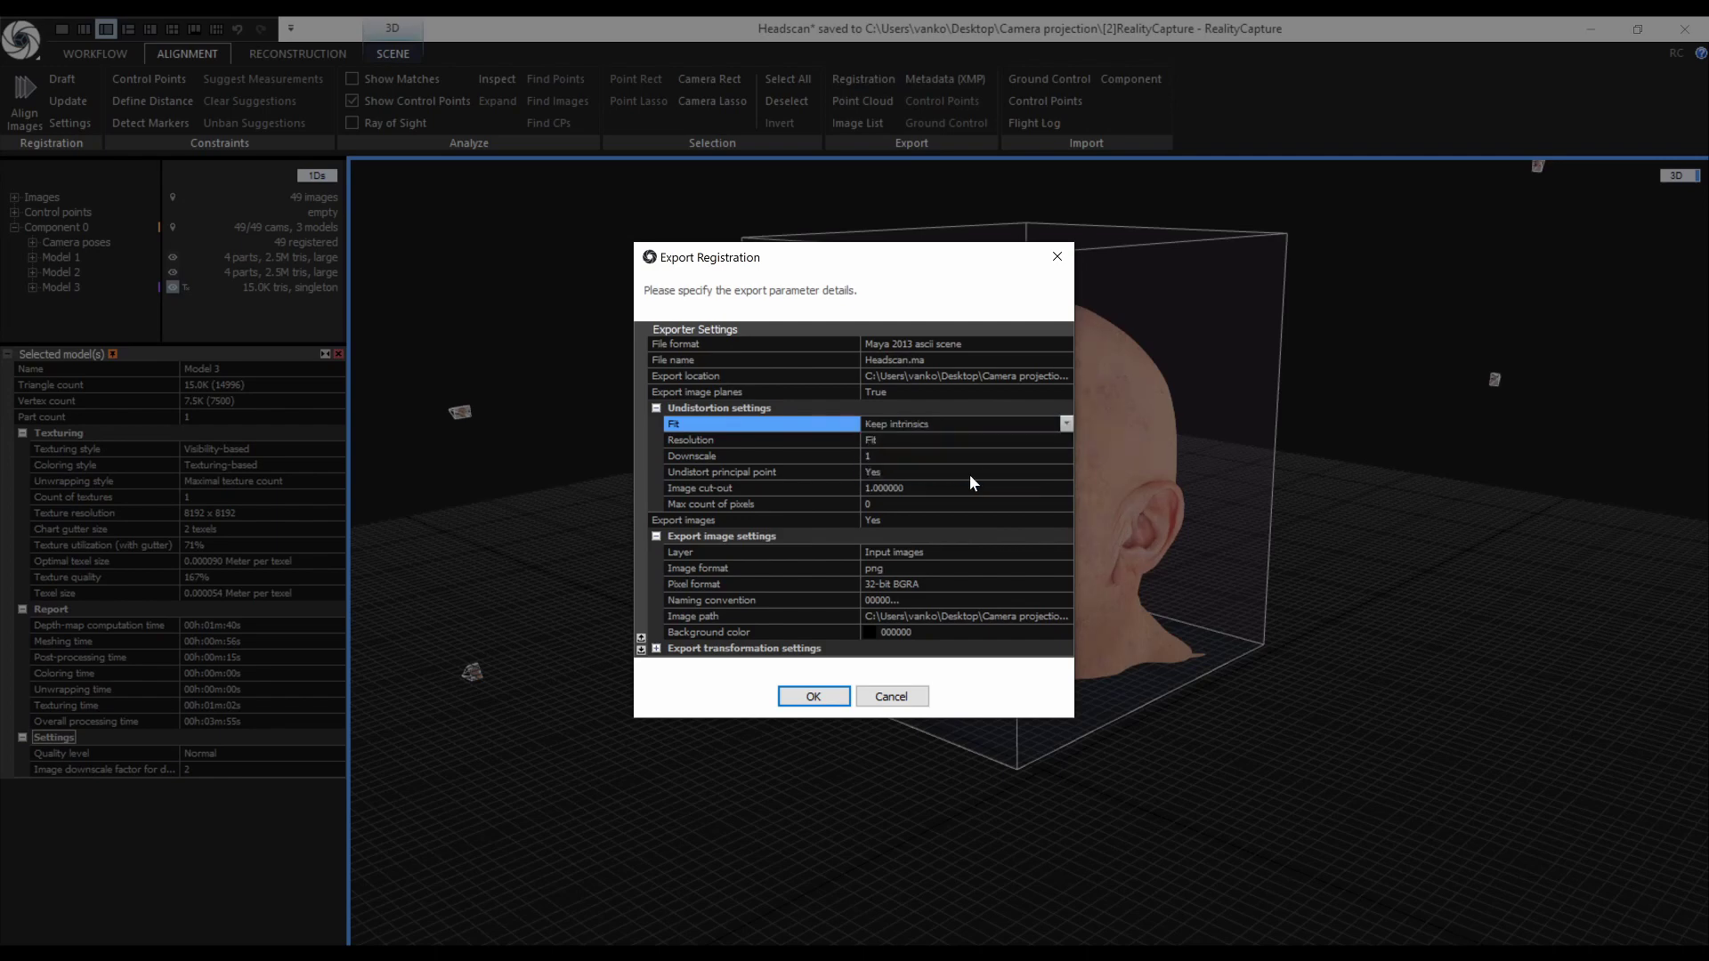
left_click(1067, 439)
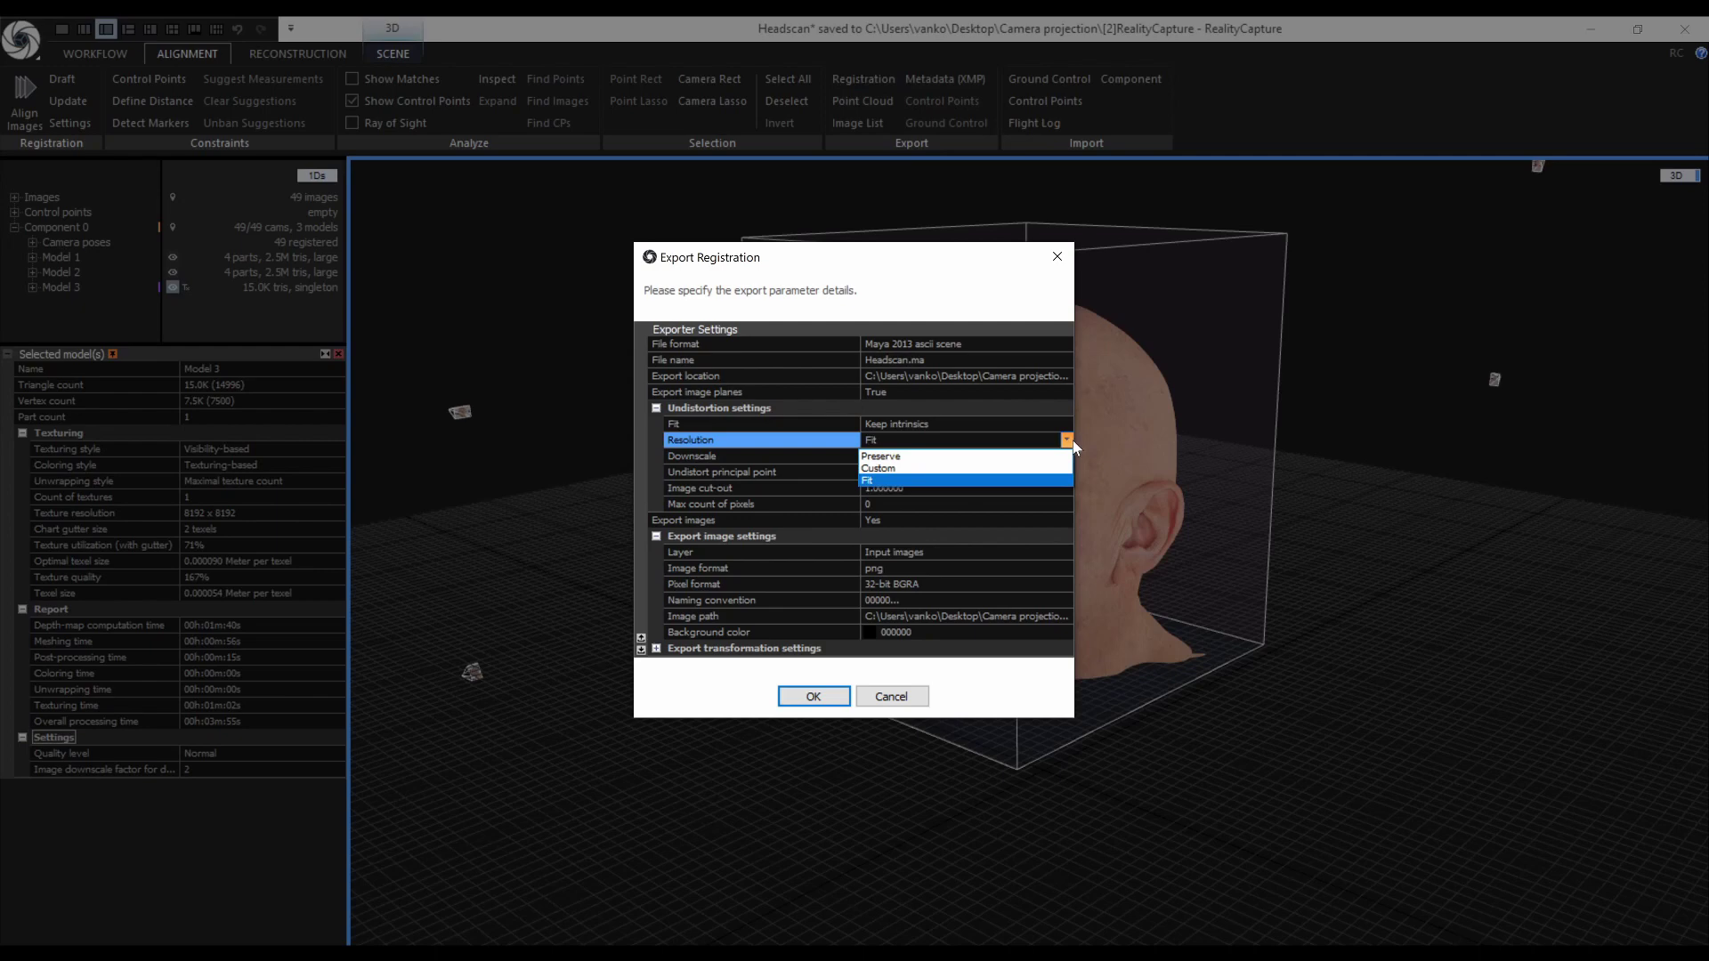
left_click(999, 458)
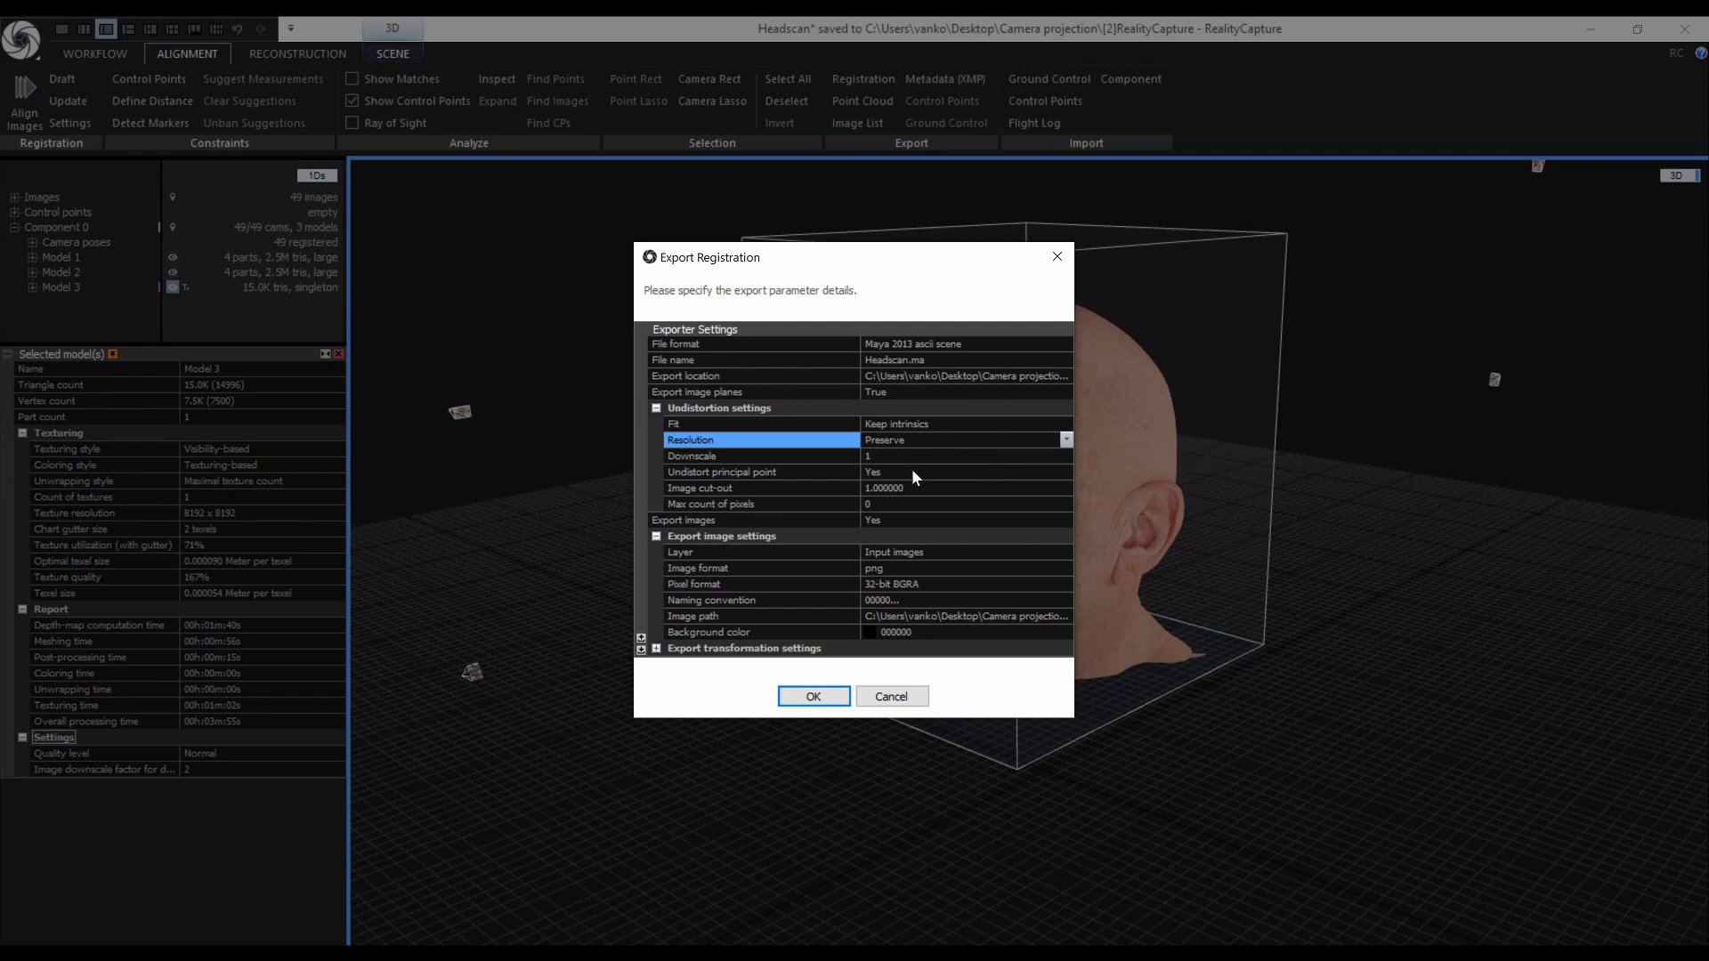
left_click(1067, 600)
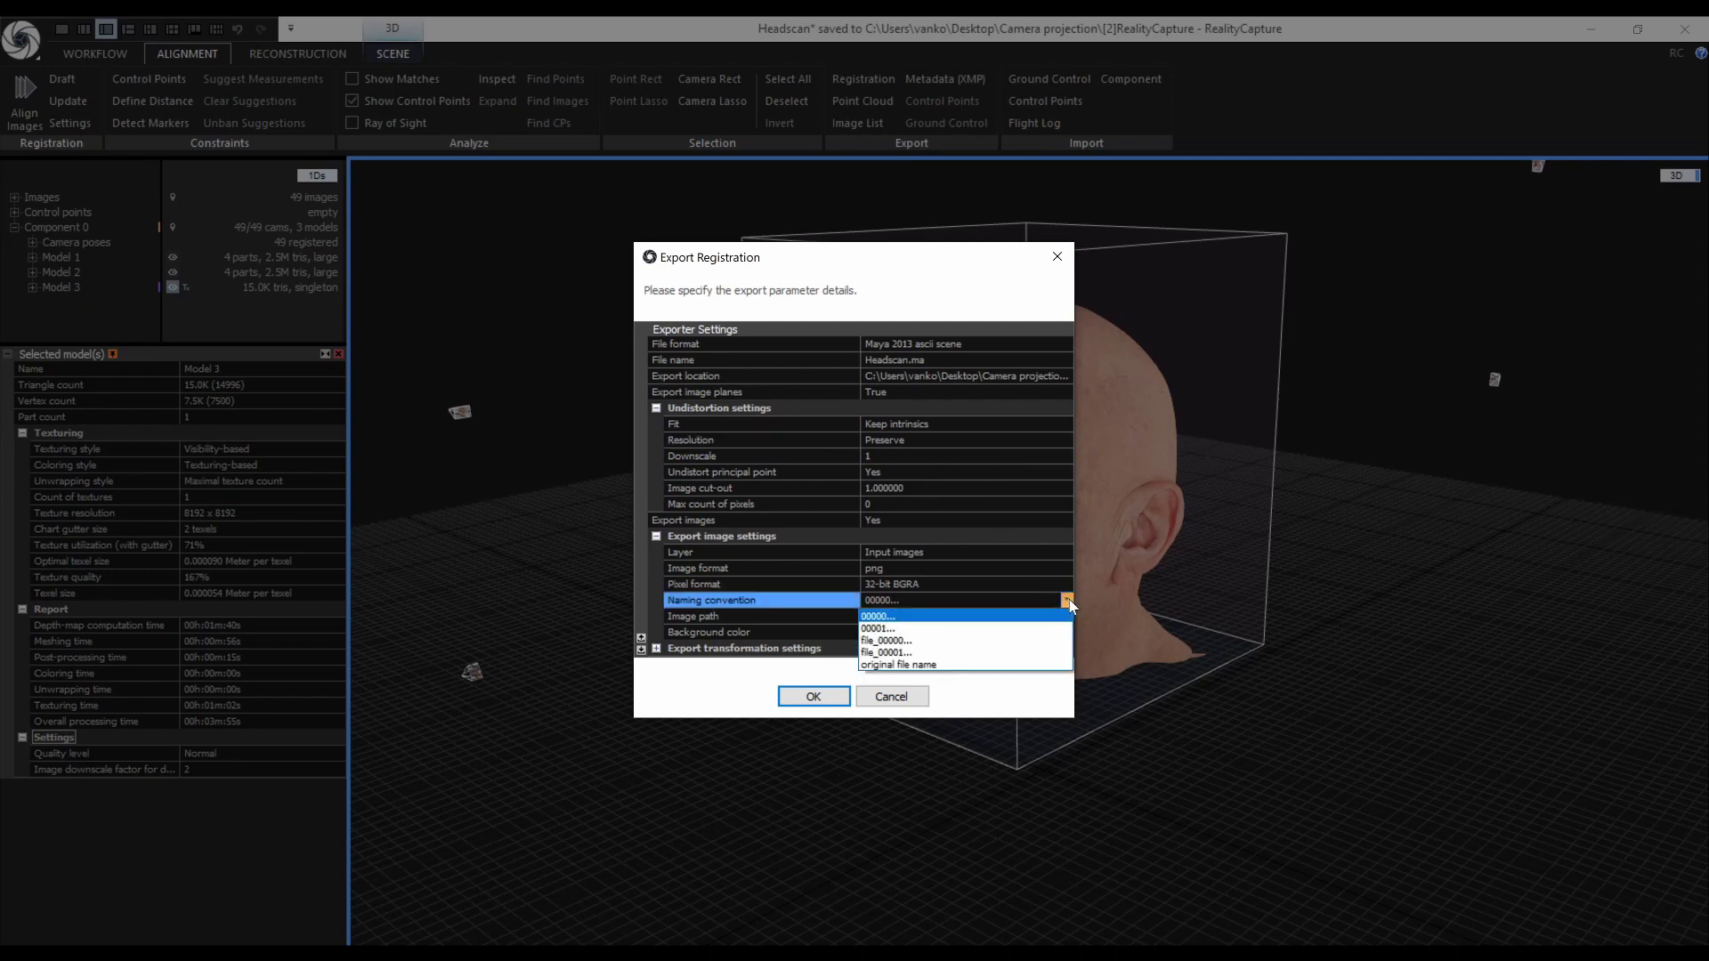
left_click(899, 630)
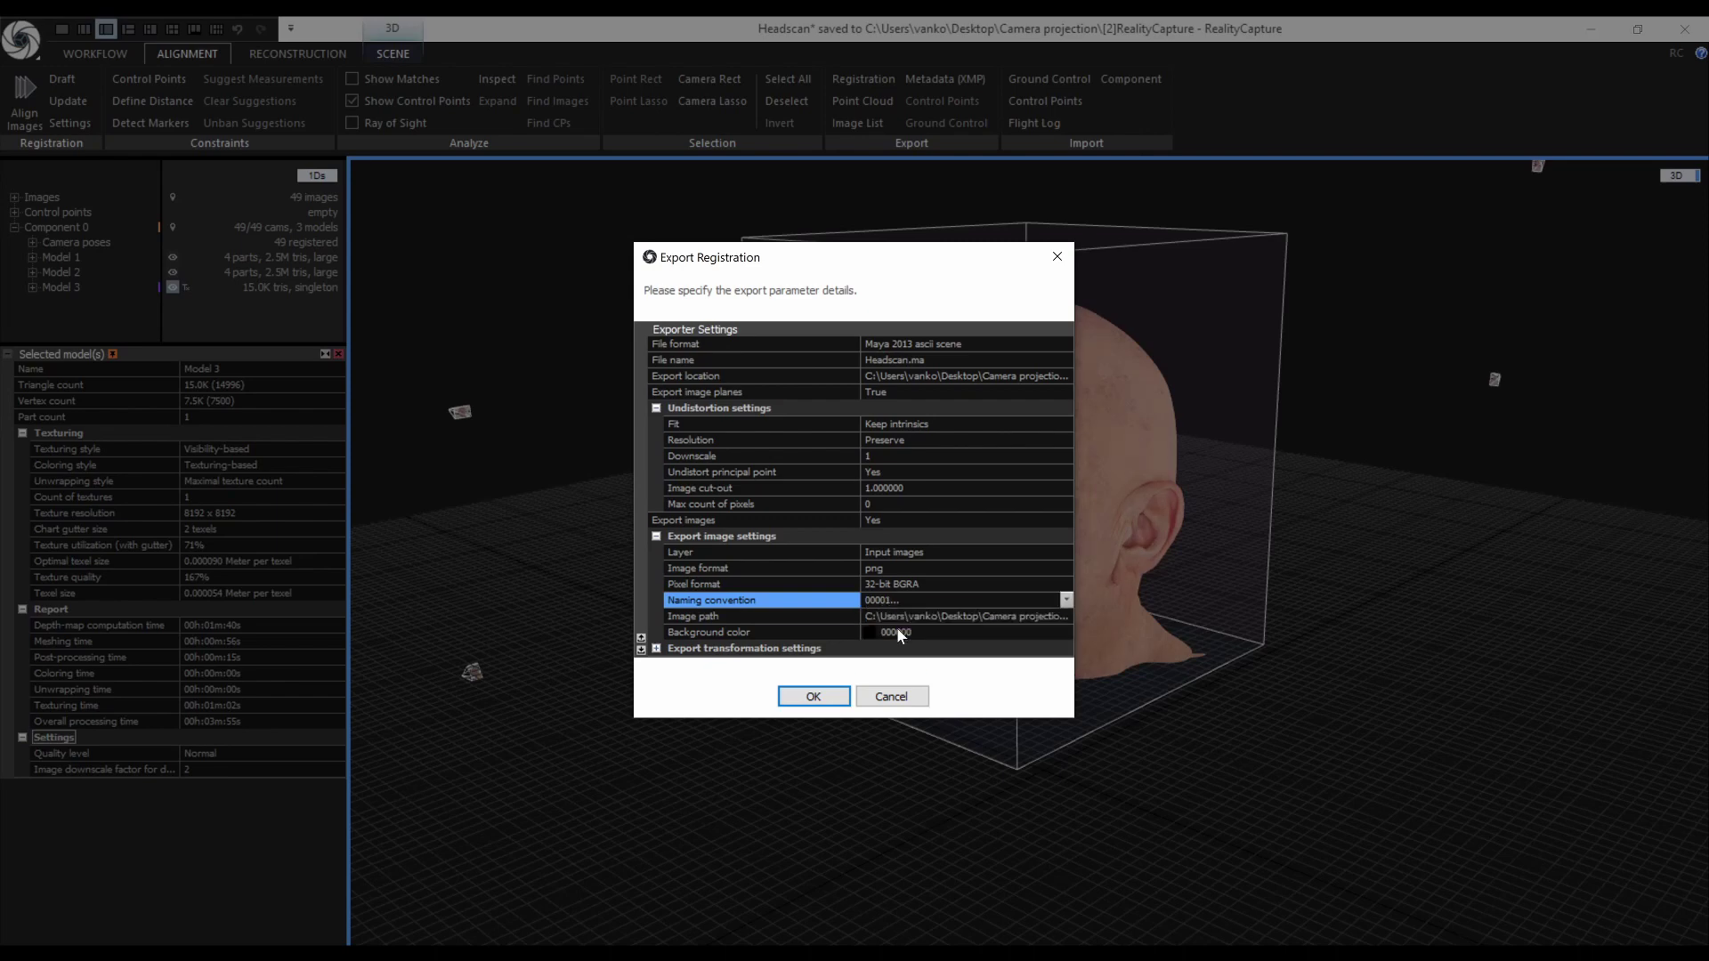
Step: Set the export transformation coordinate system to Same as XMP
left_click(655, 649)
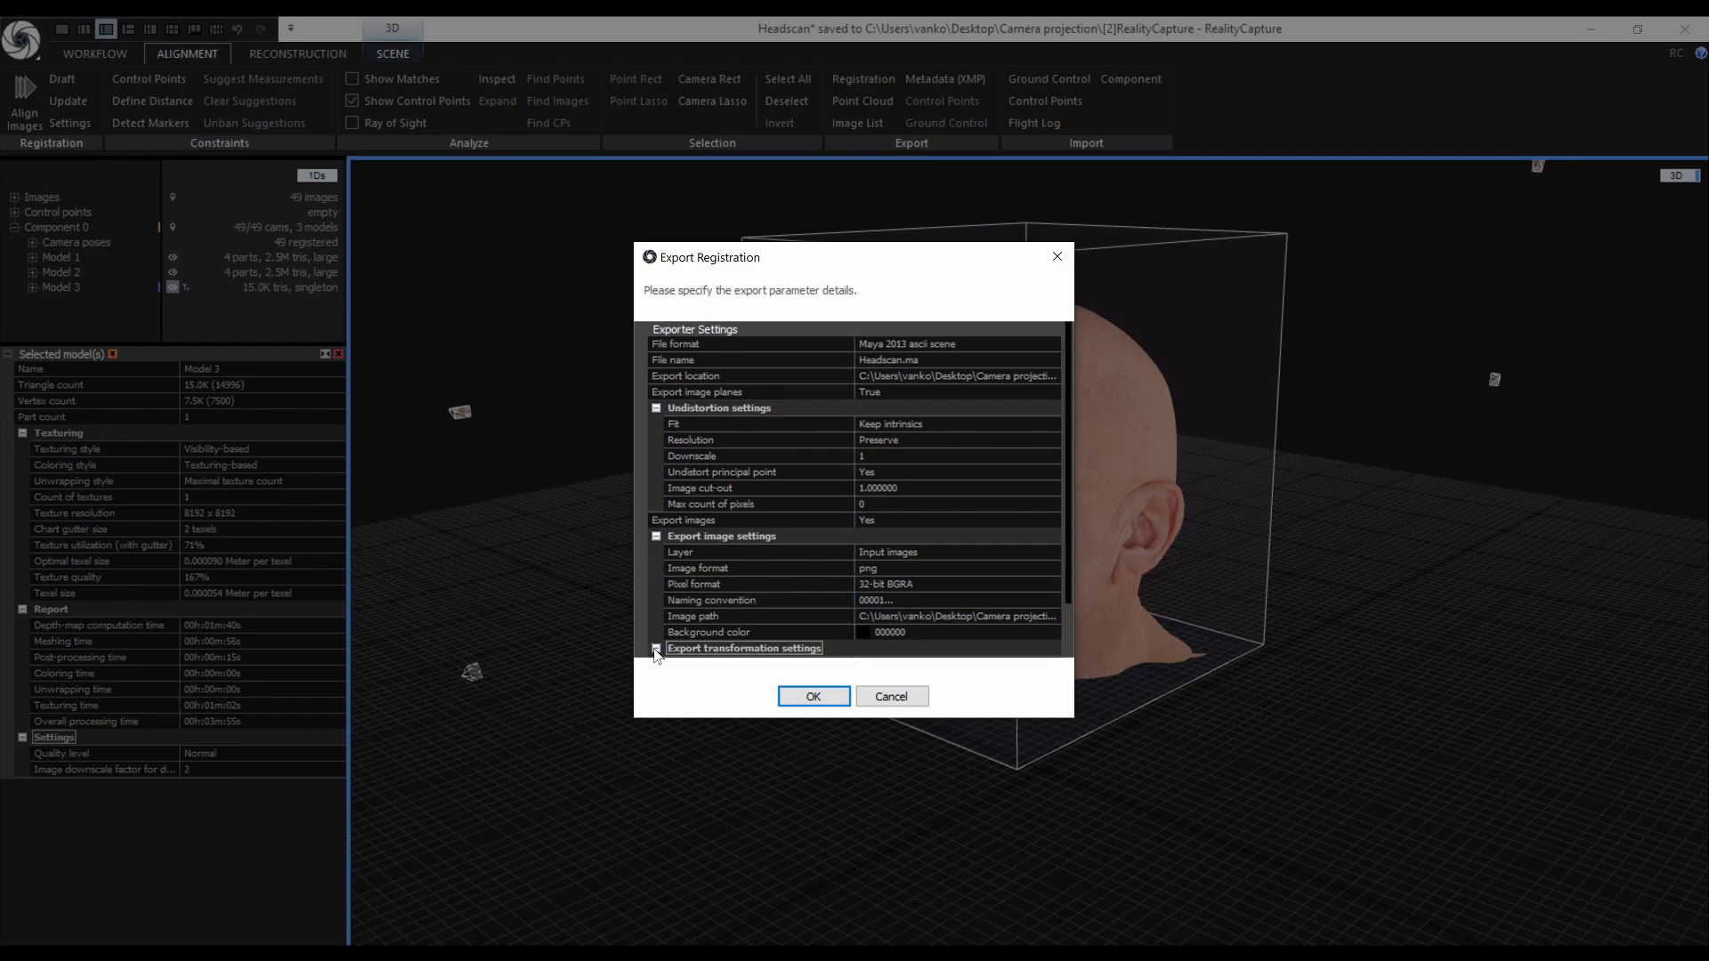
left_click_drag(889, 717, 890, 795)
left_click(961, 664)
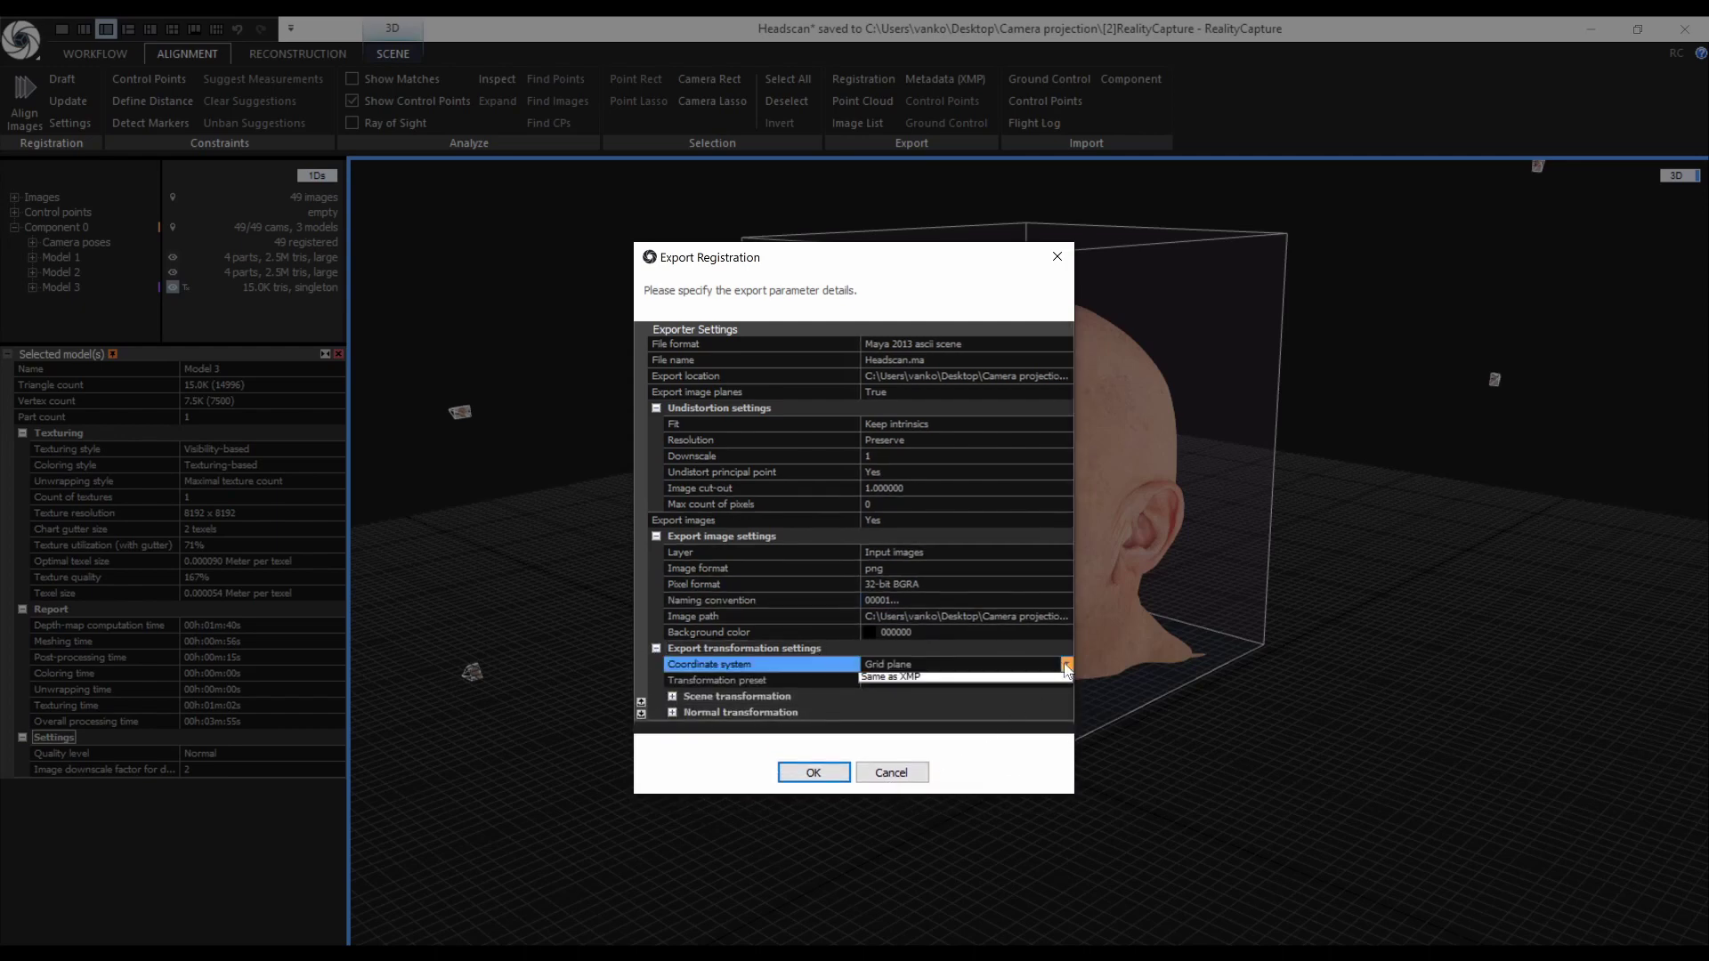
left_click(1066, 664)
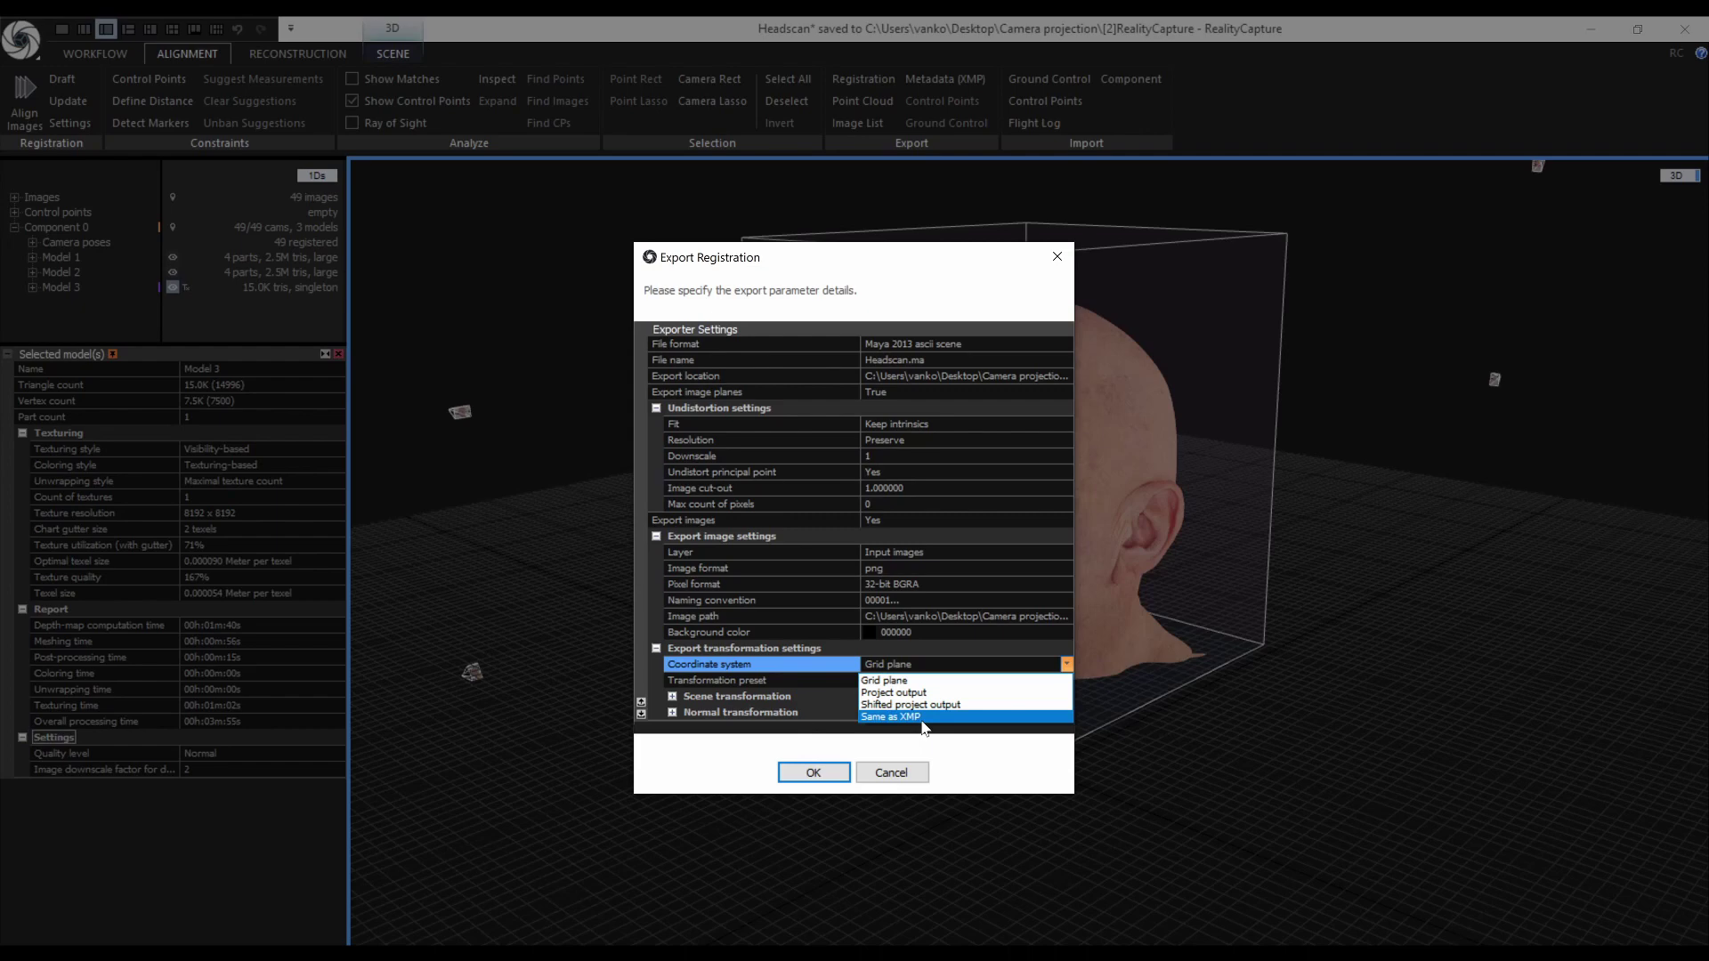
left_click(921, 718)
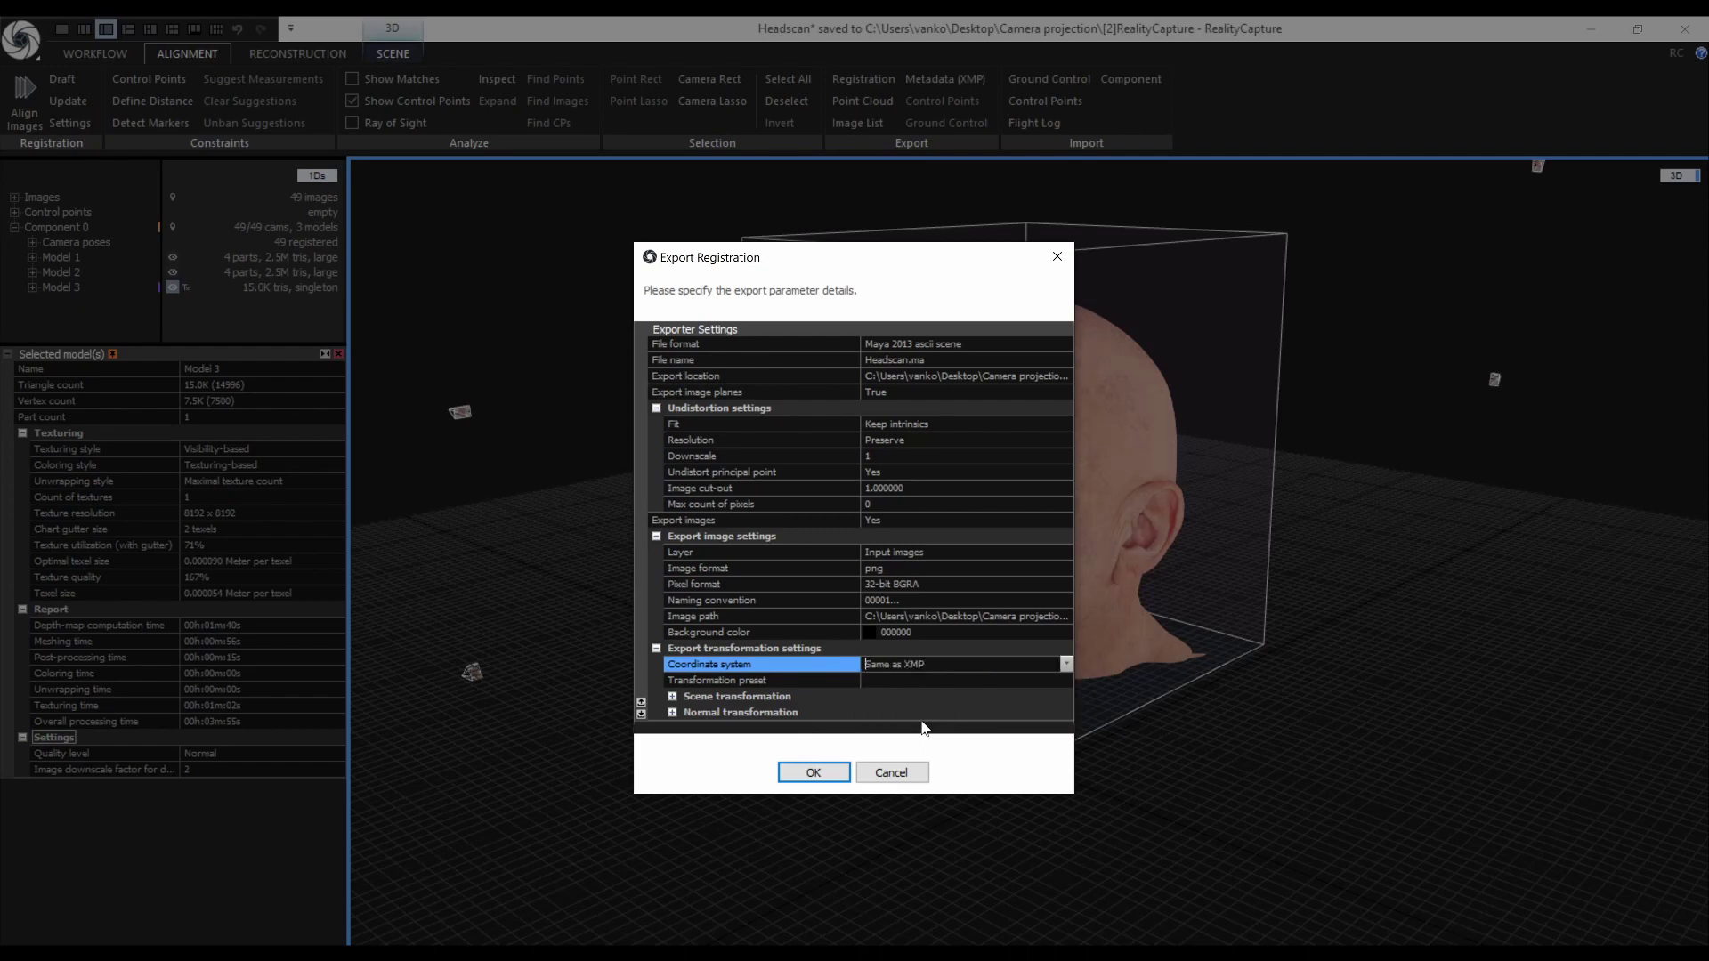
Step: Run the export and close the bit-depth notice with Do not show again ticked
left_click(813, 773)
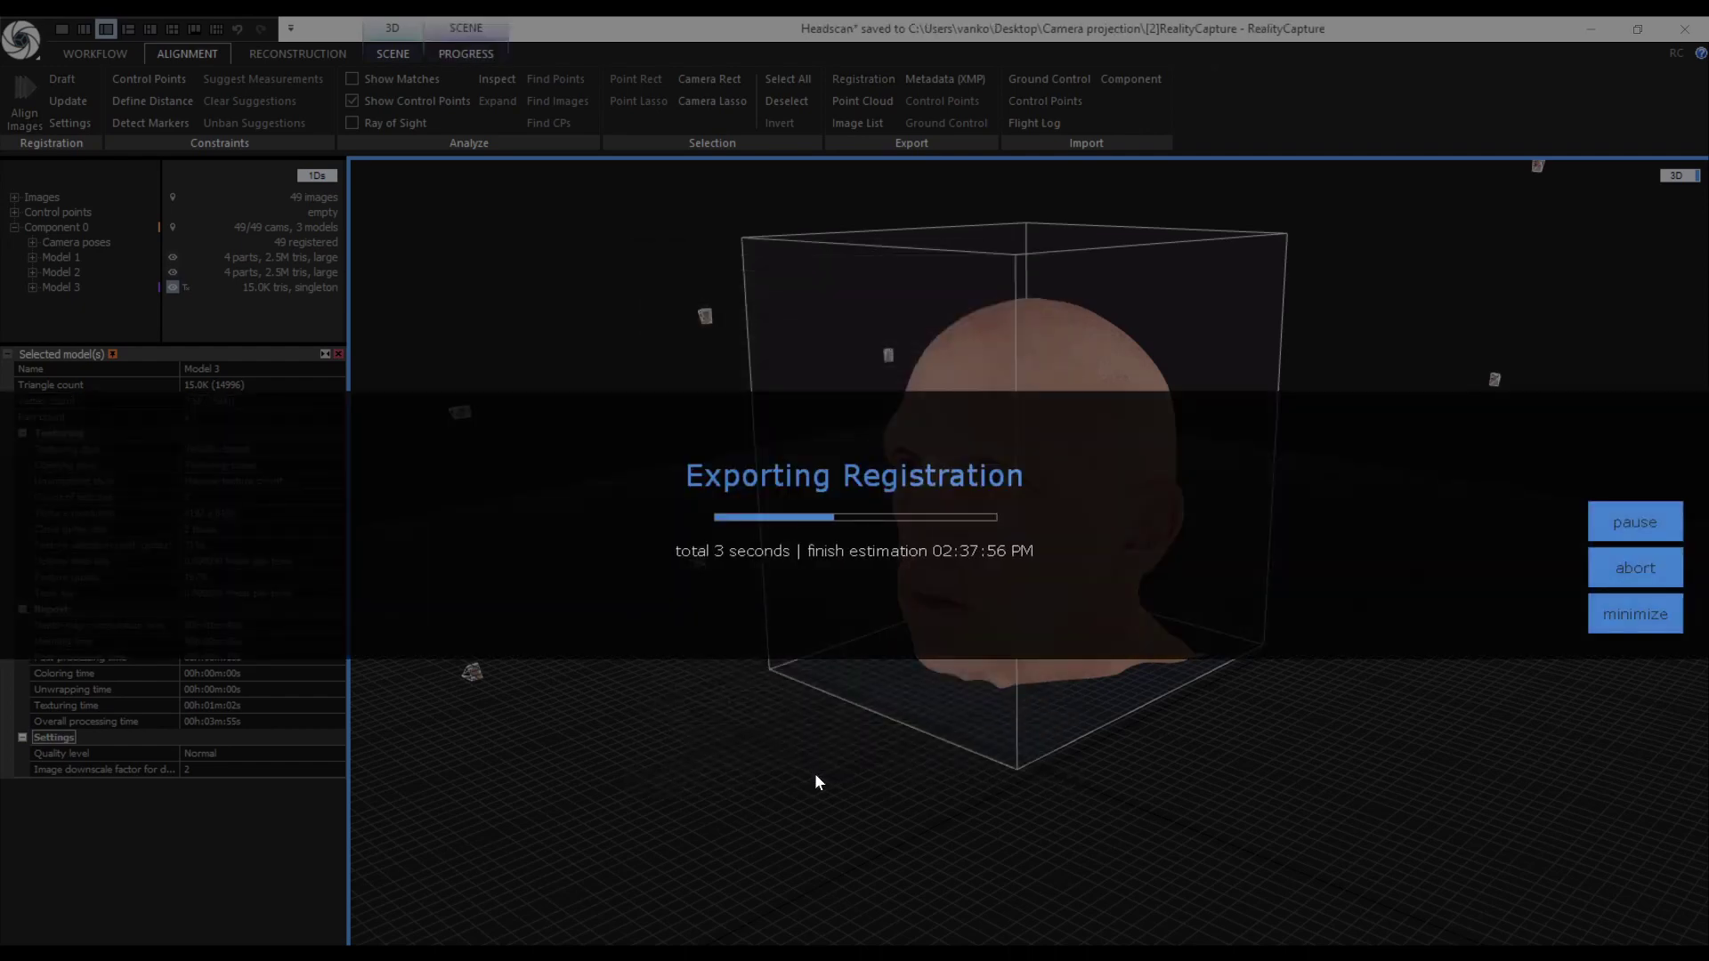
left_click(563, 590)
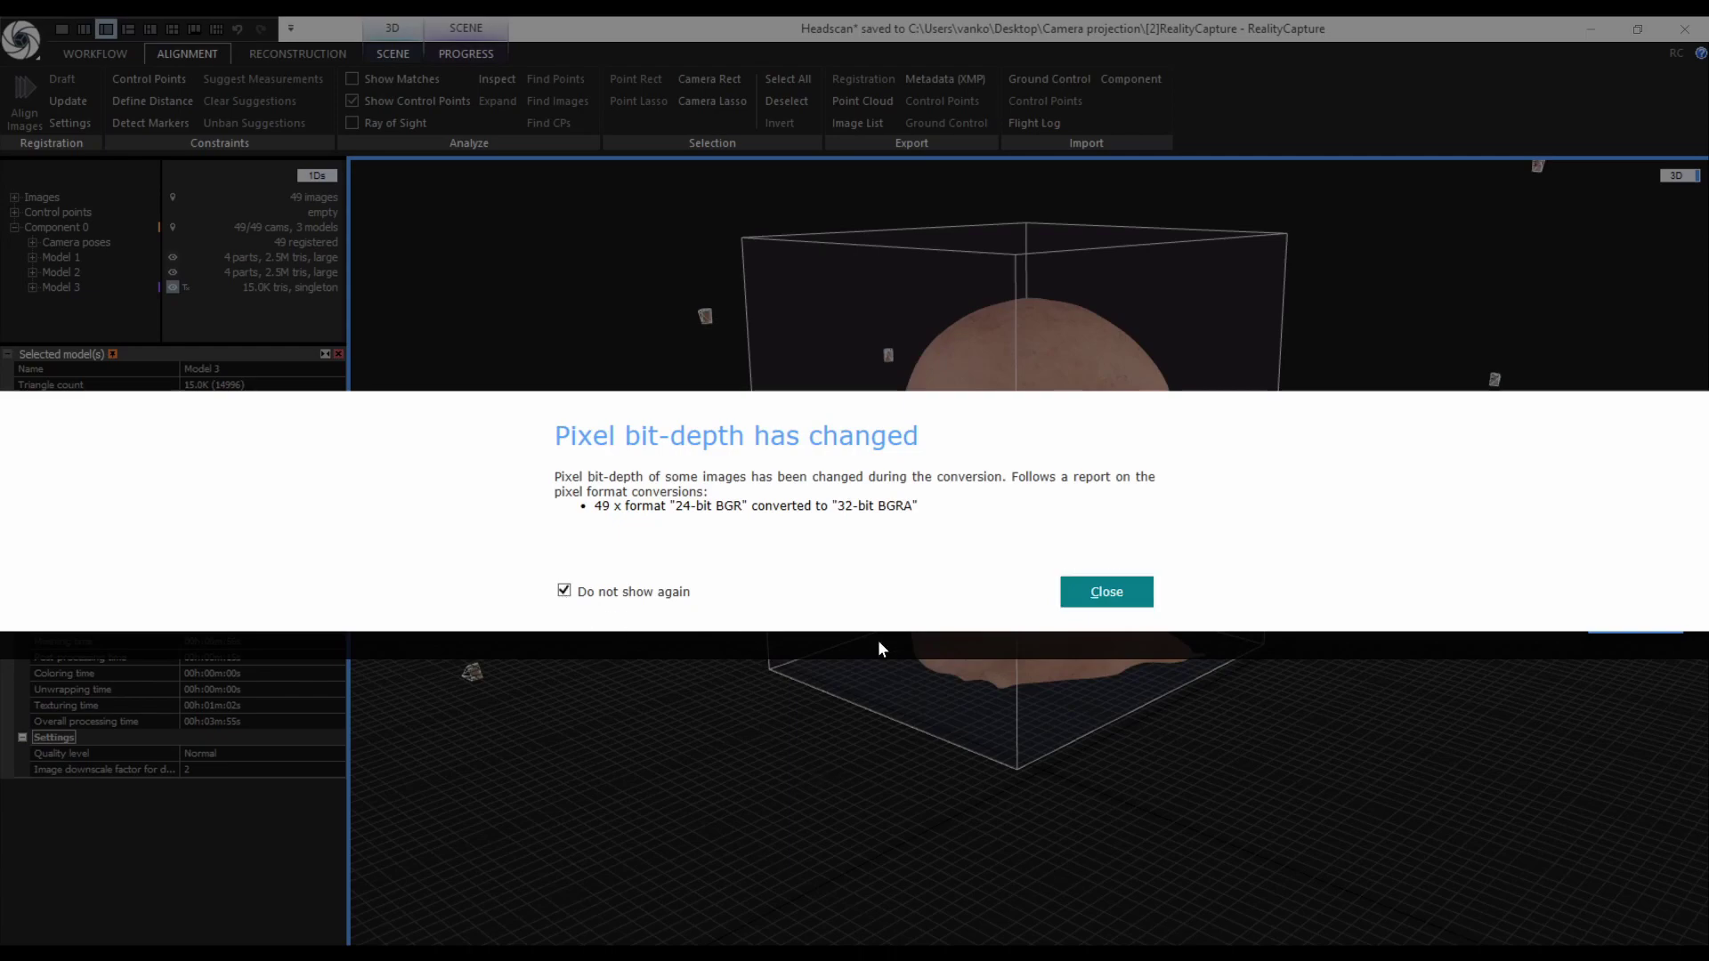
left_click(1106, 594)
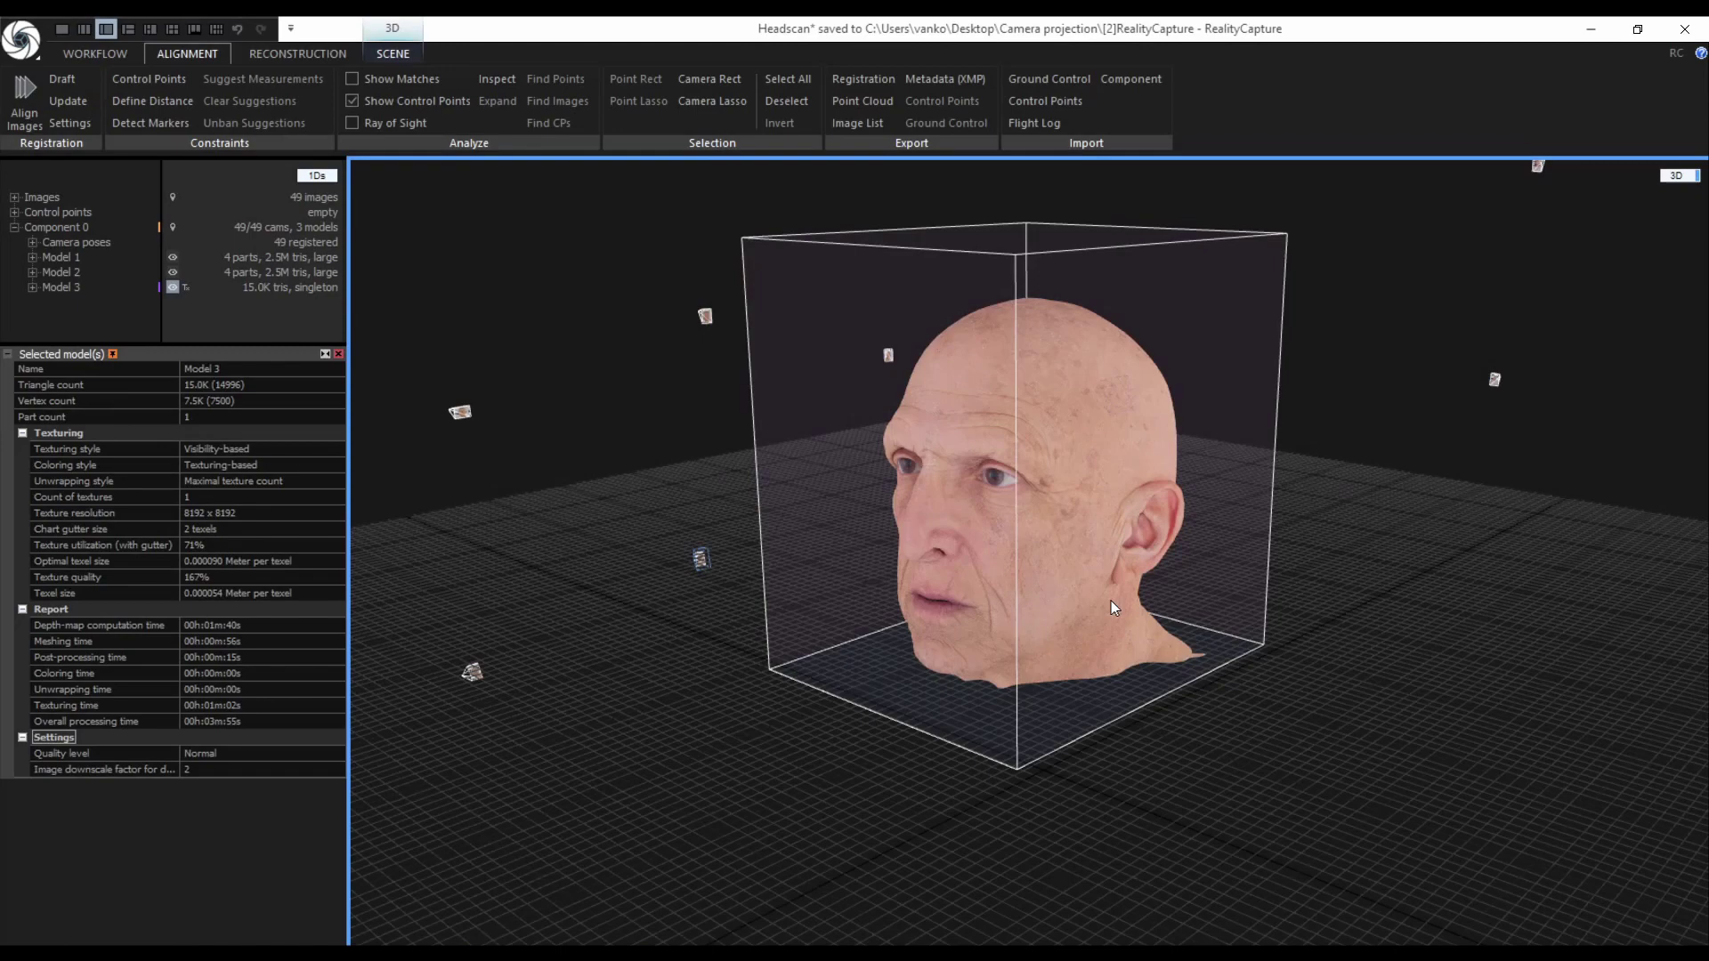
Step: Save Headscan.obj to [4]Maya\OBJ and export it with Same as XMP coordinates
left_click(327, 58)
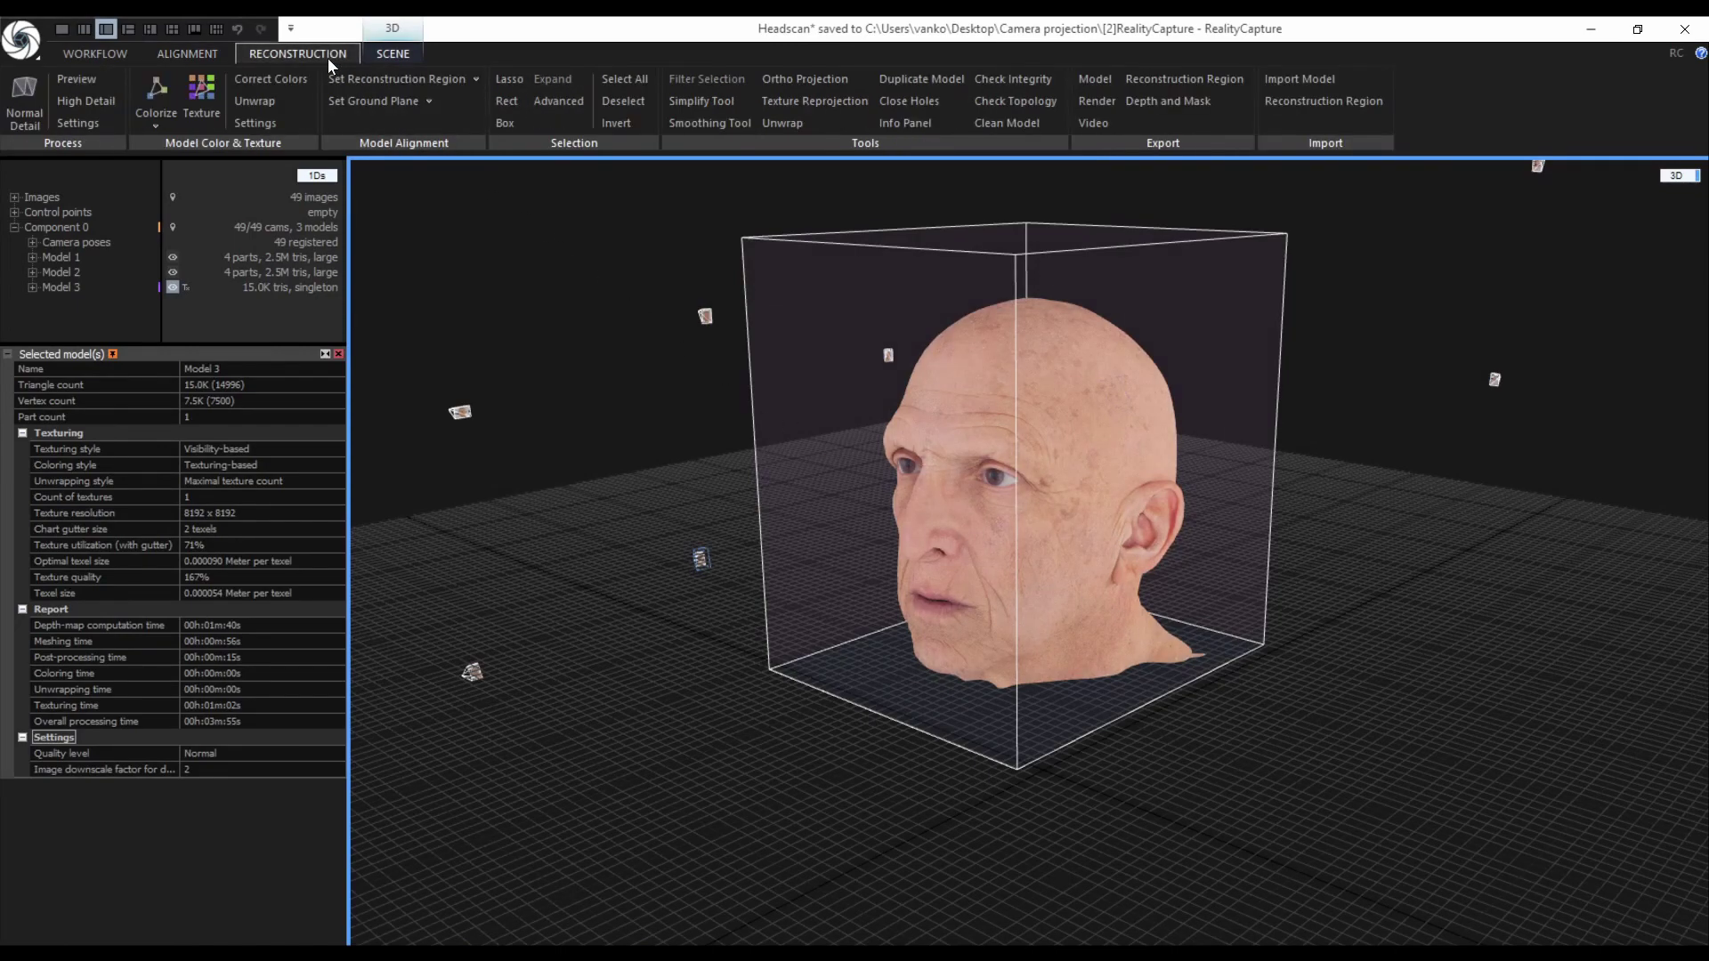
left_click(1094, 78)
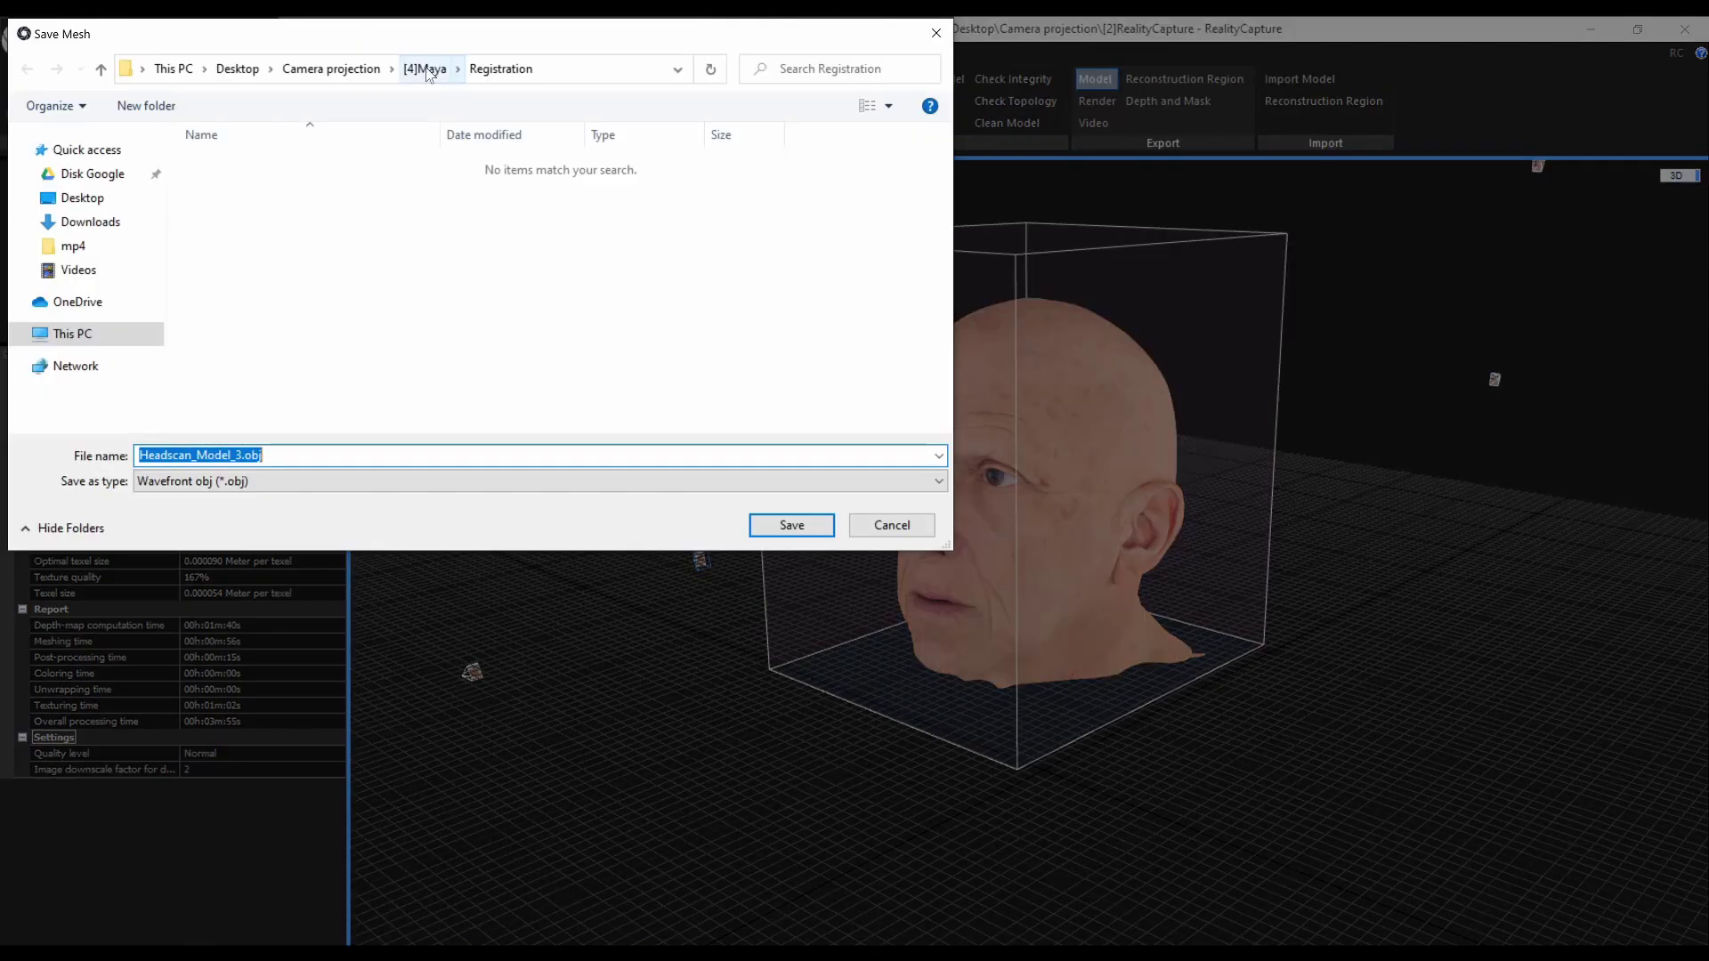
left_click(424, 69)
key("Return")
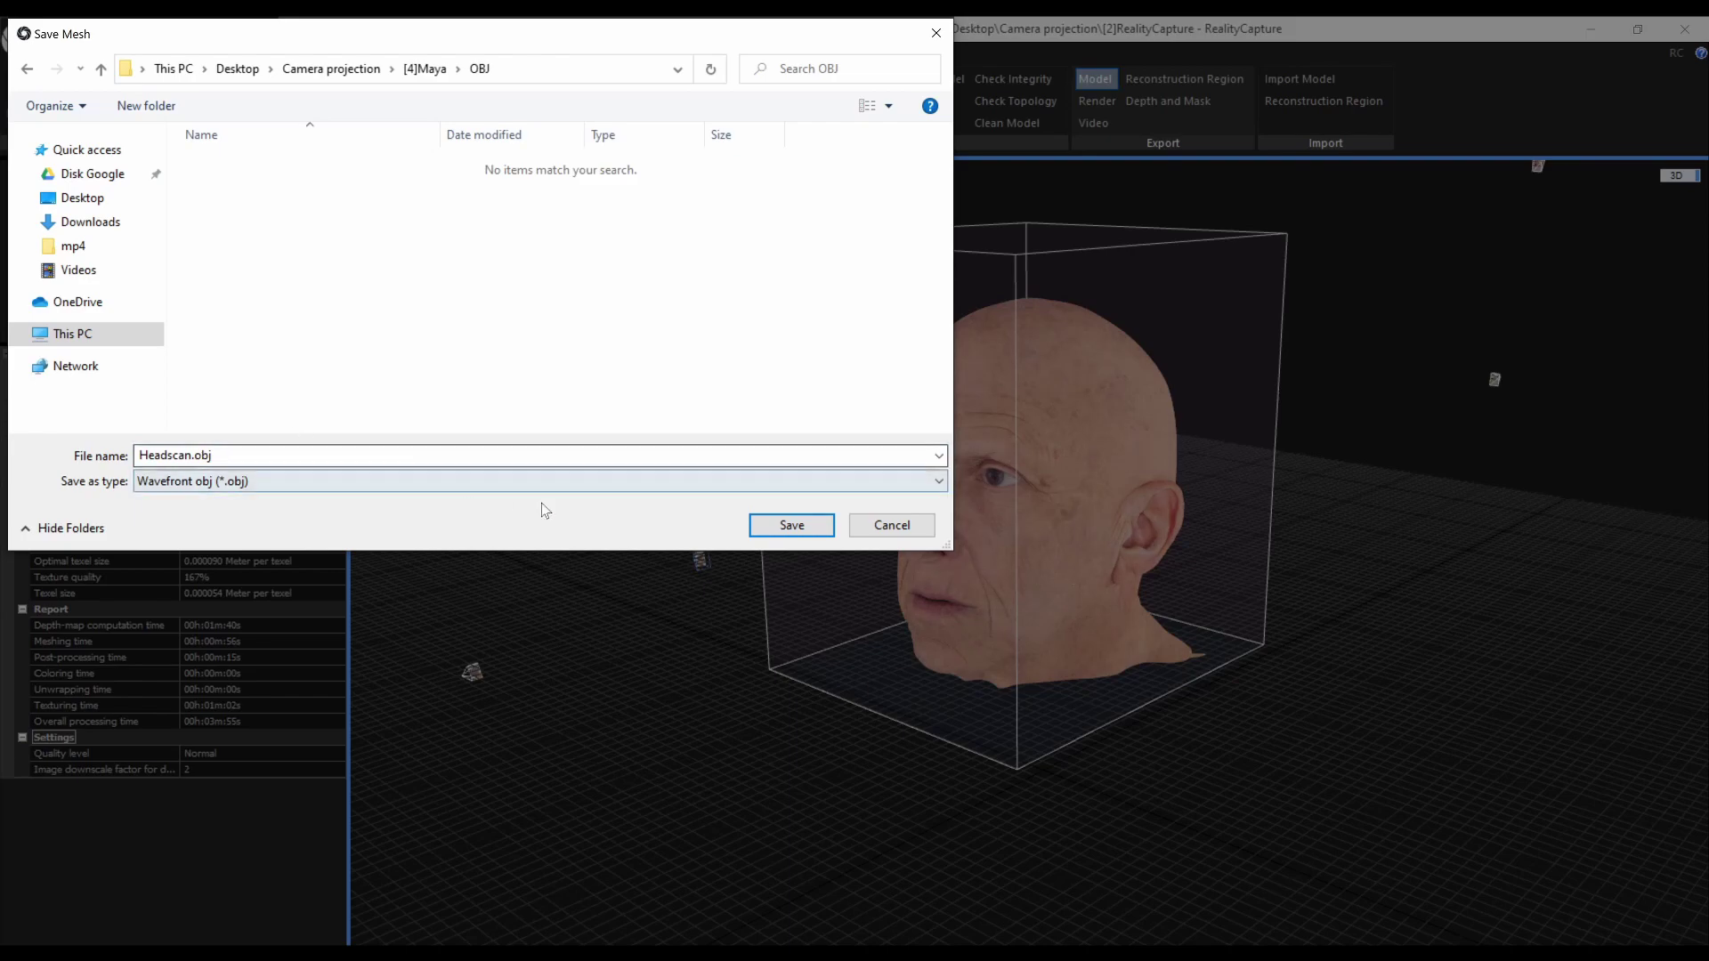
left_click(791, 526)
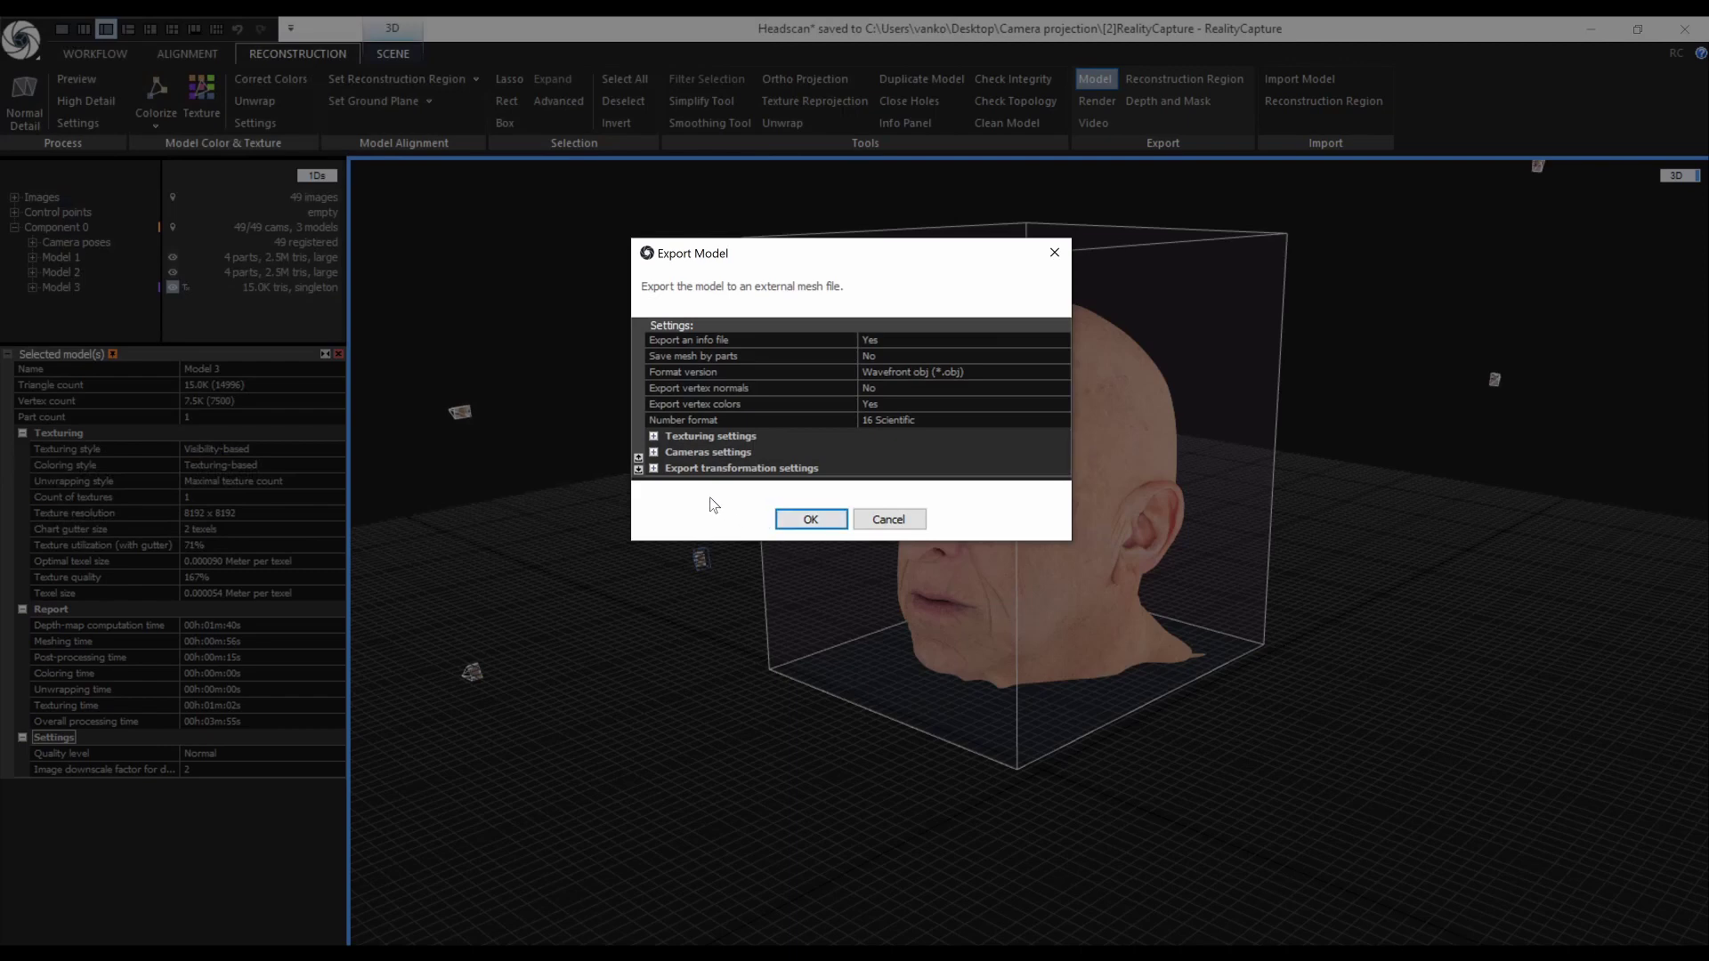
left_click(653, 469)
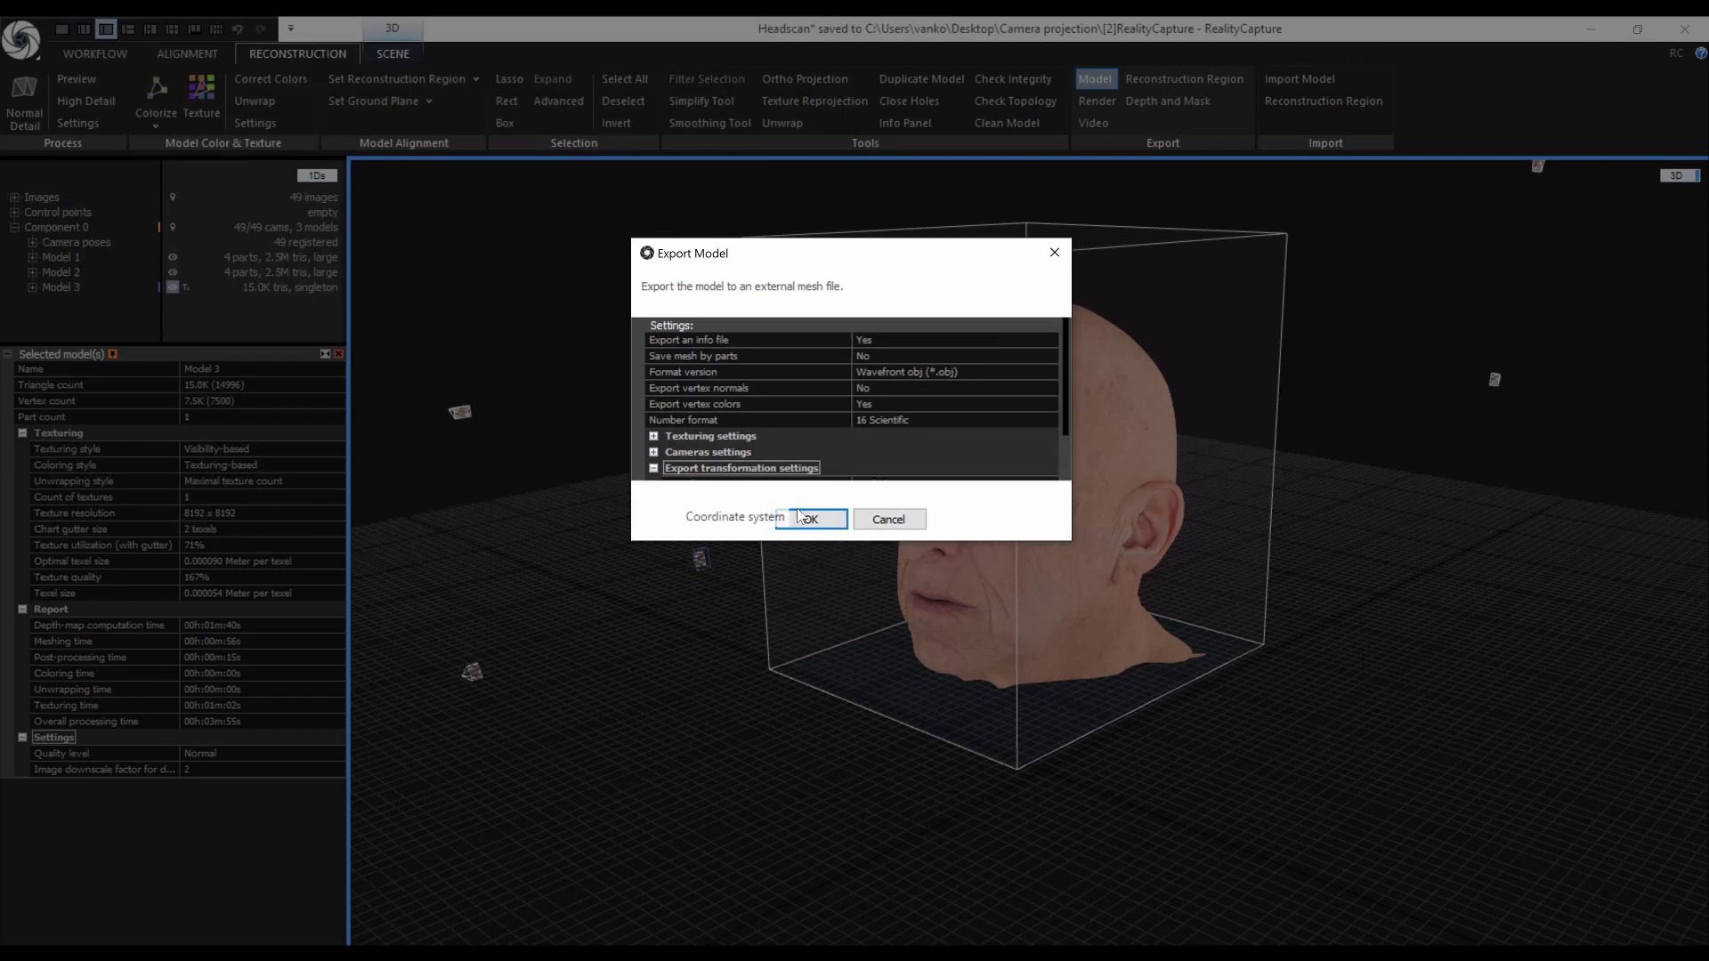
left_click_drag(827, 540, 827, 608)
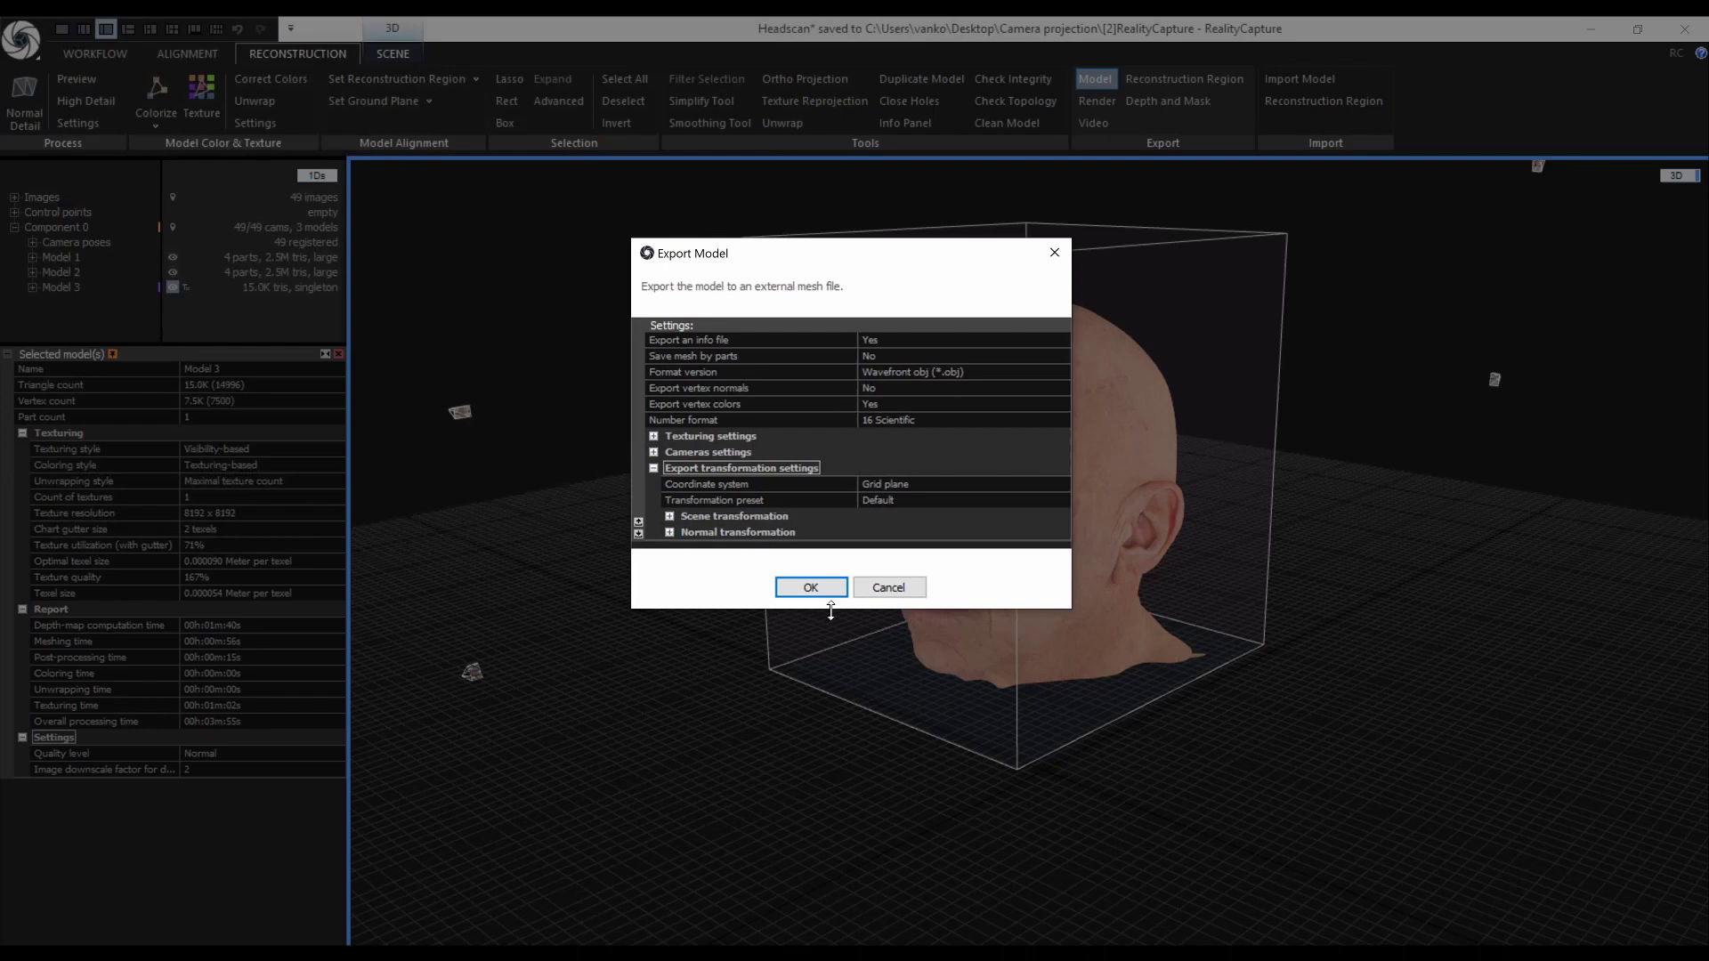
left_click(1064, 489)
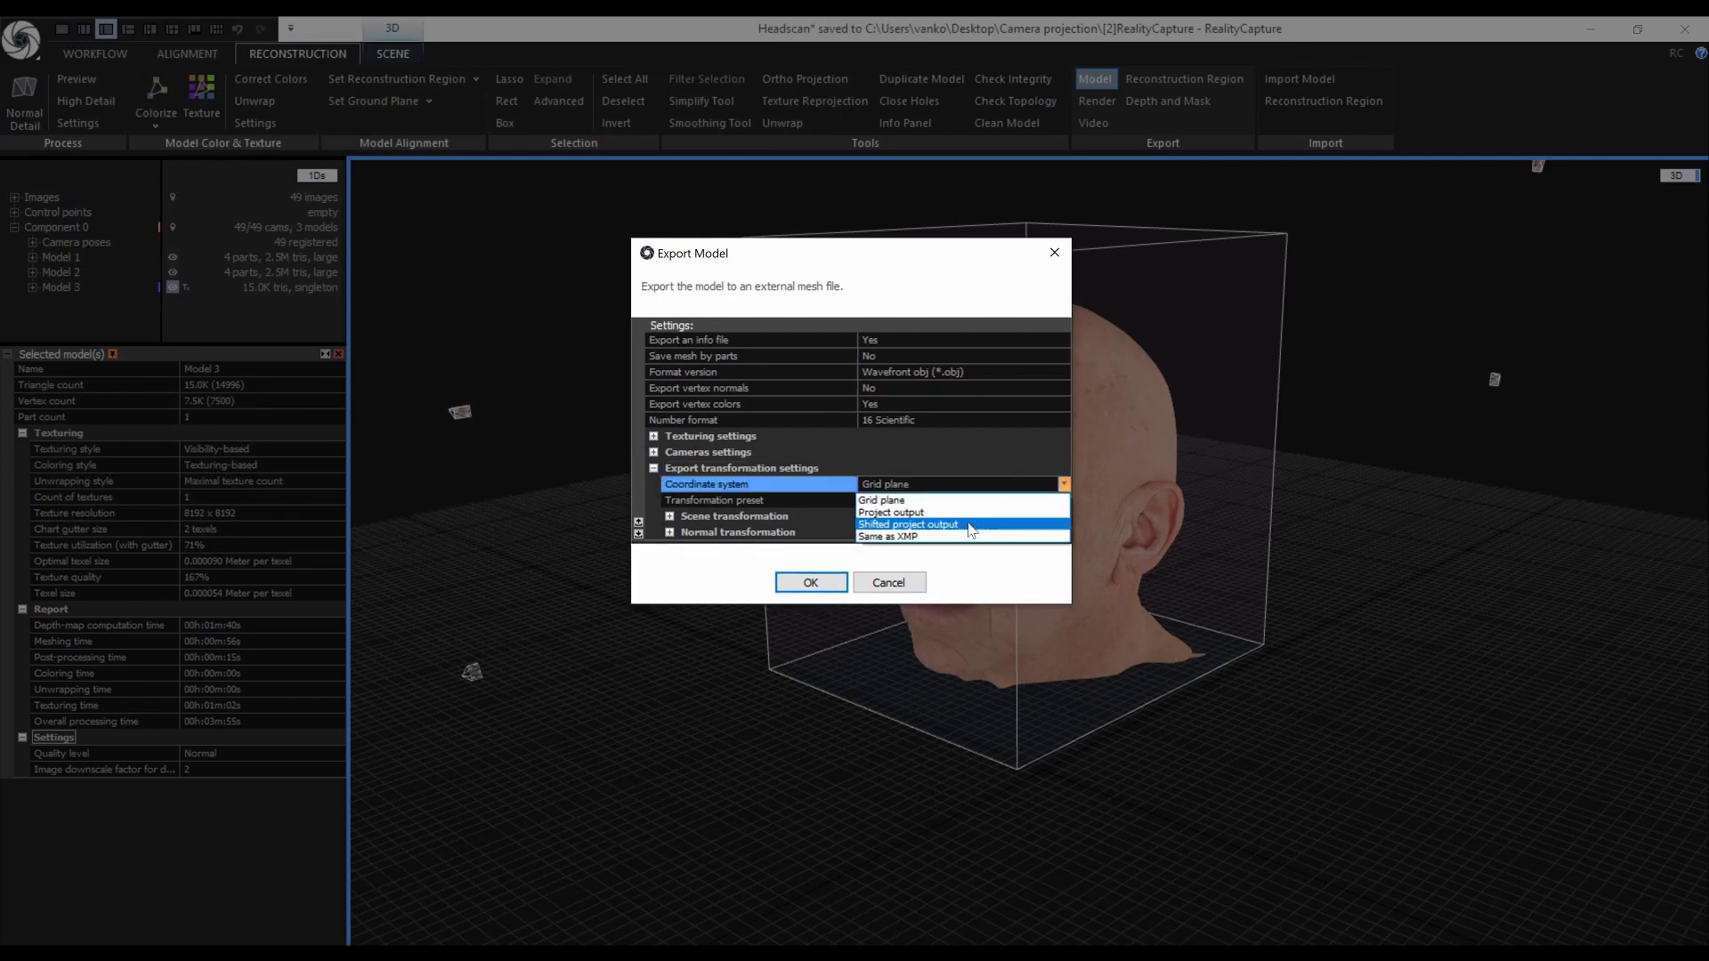
left_click(941, 552)
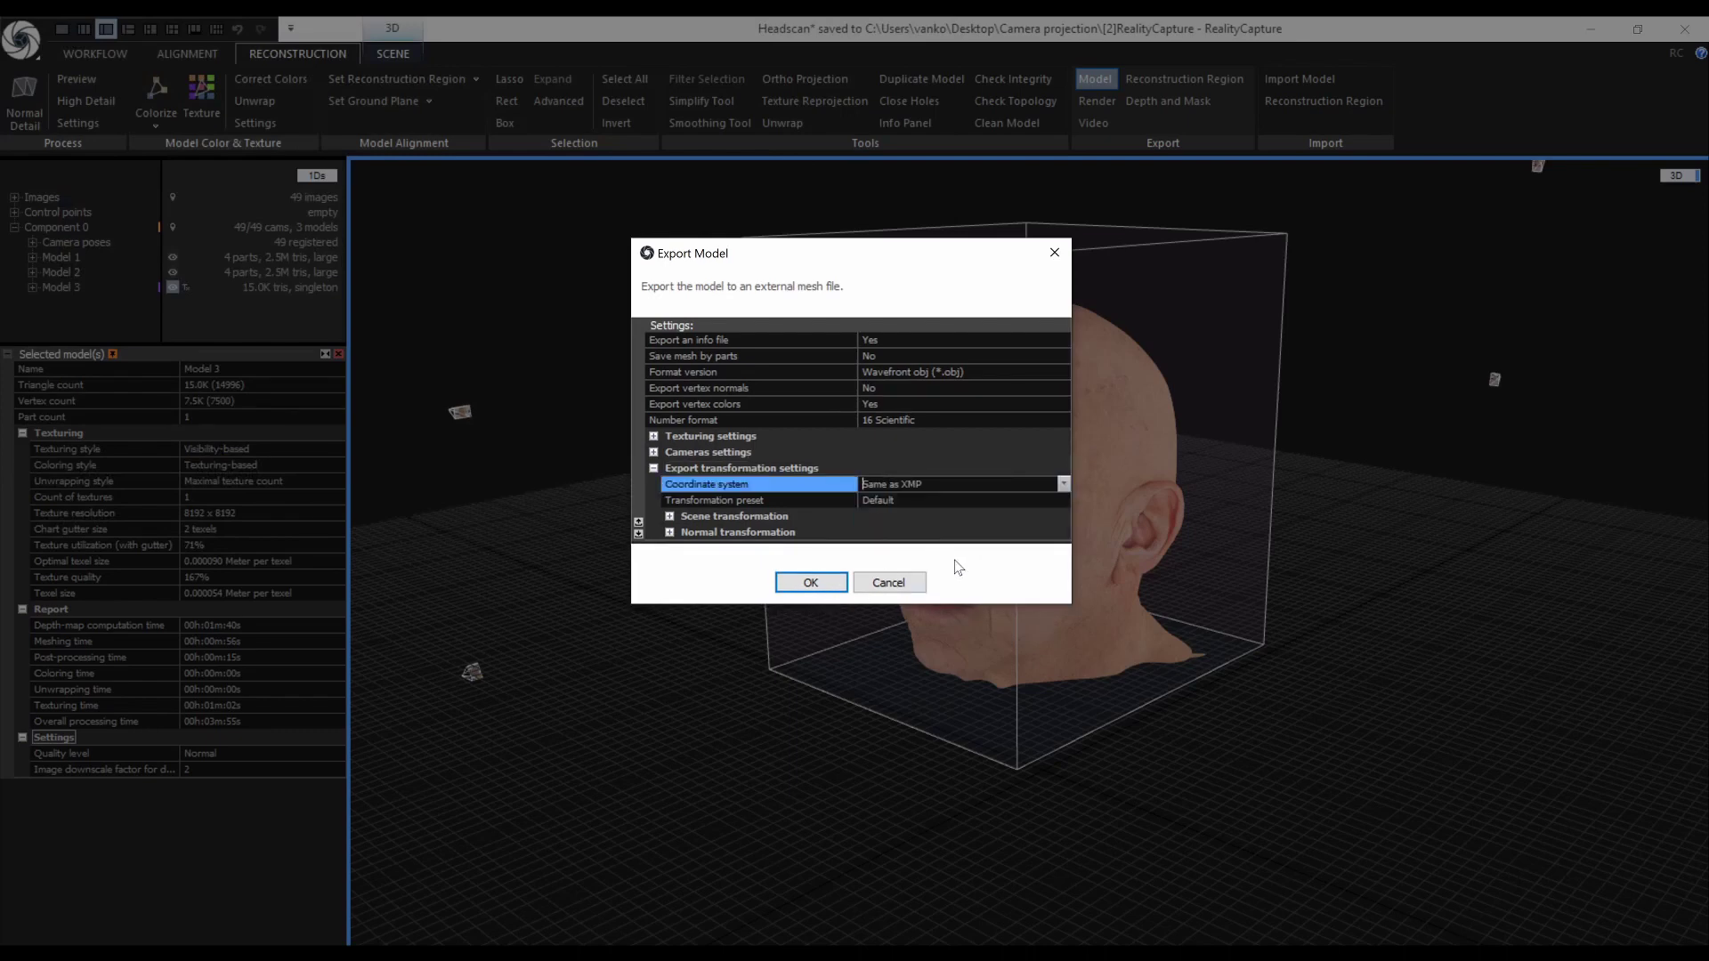
left_click(838, 587)
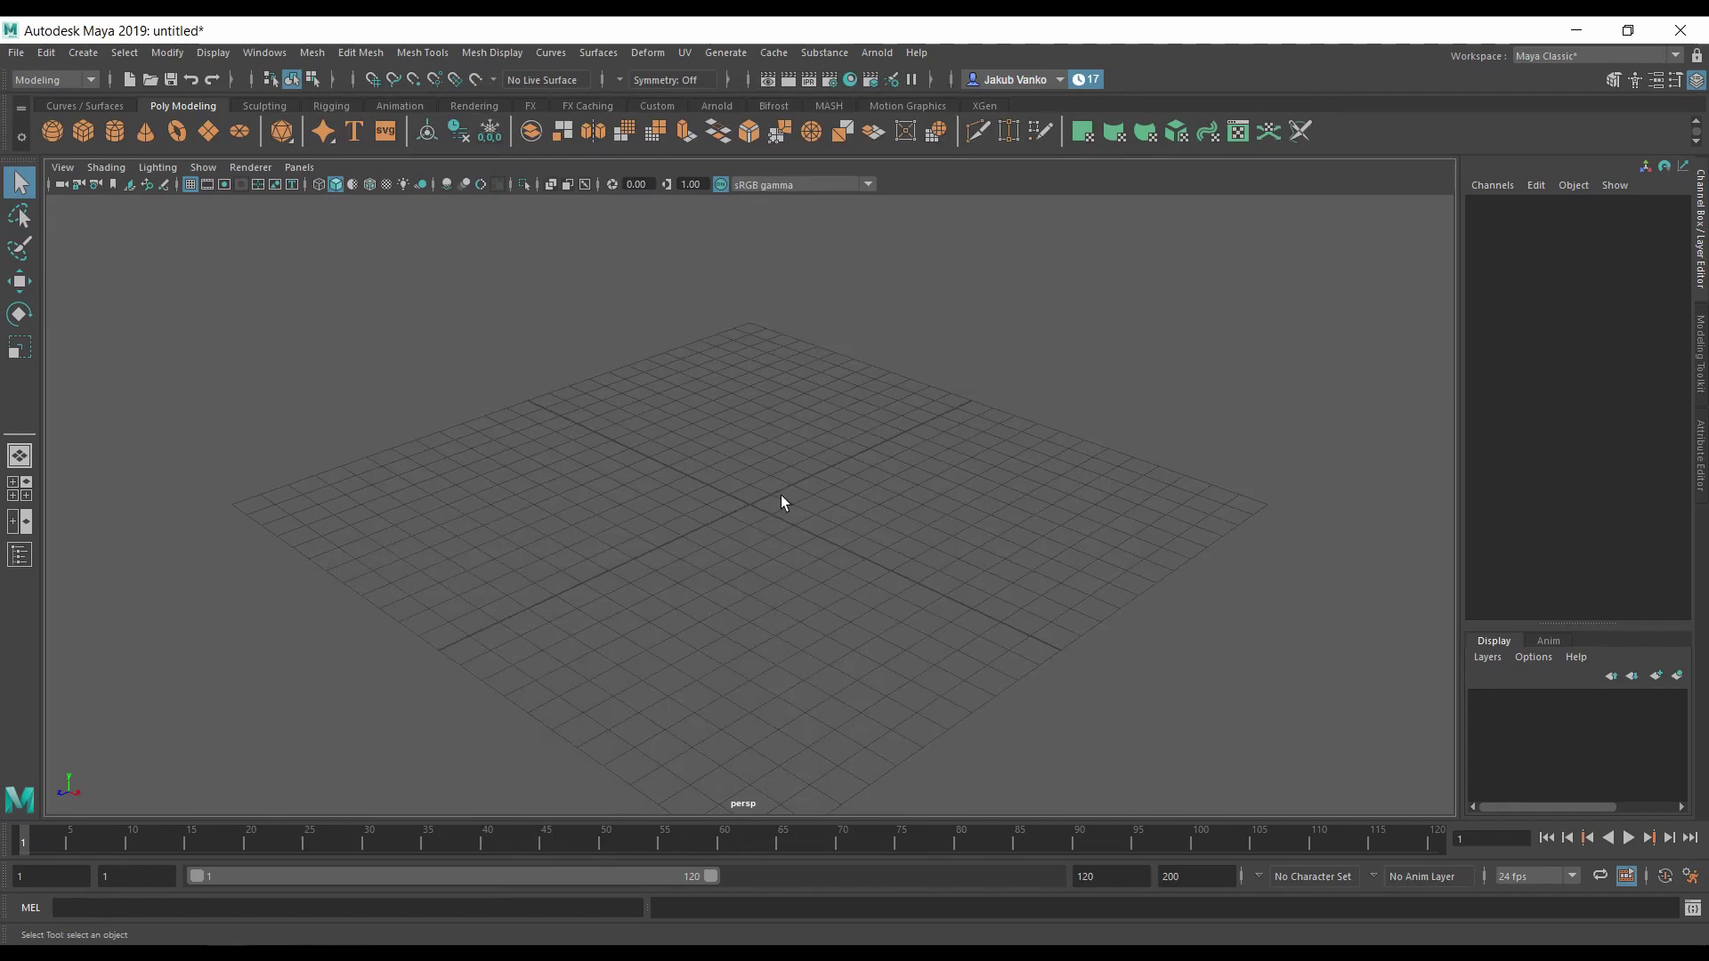
Step: Open Headscan.ma from the Registration folder, choosing Don't Save for the untitled scene
left_click(16, 52)
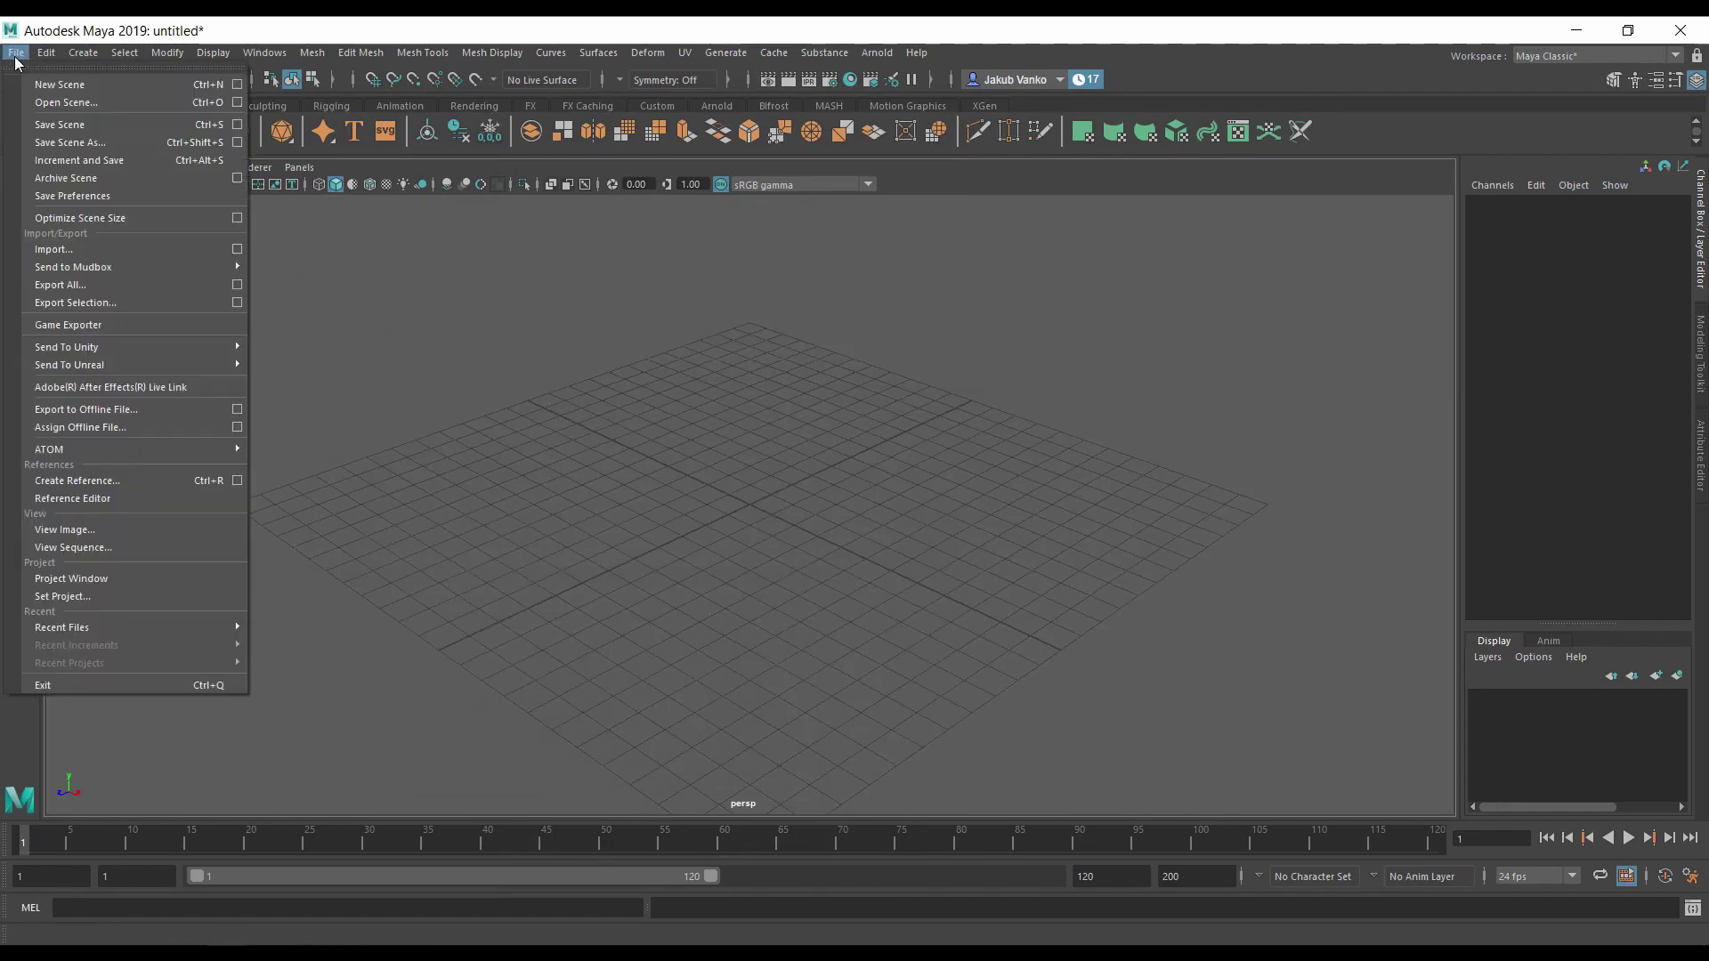
left_click(120, 104)
double_click(602, 318)
left_click(630, 299)
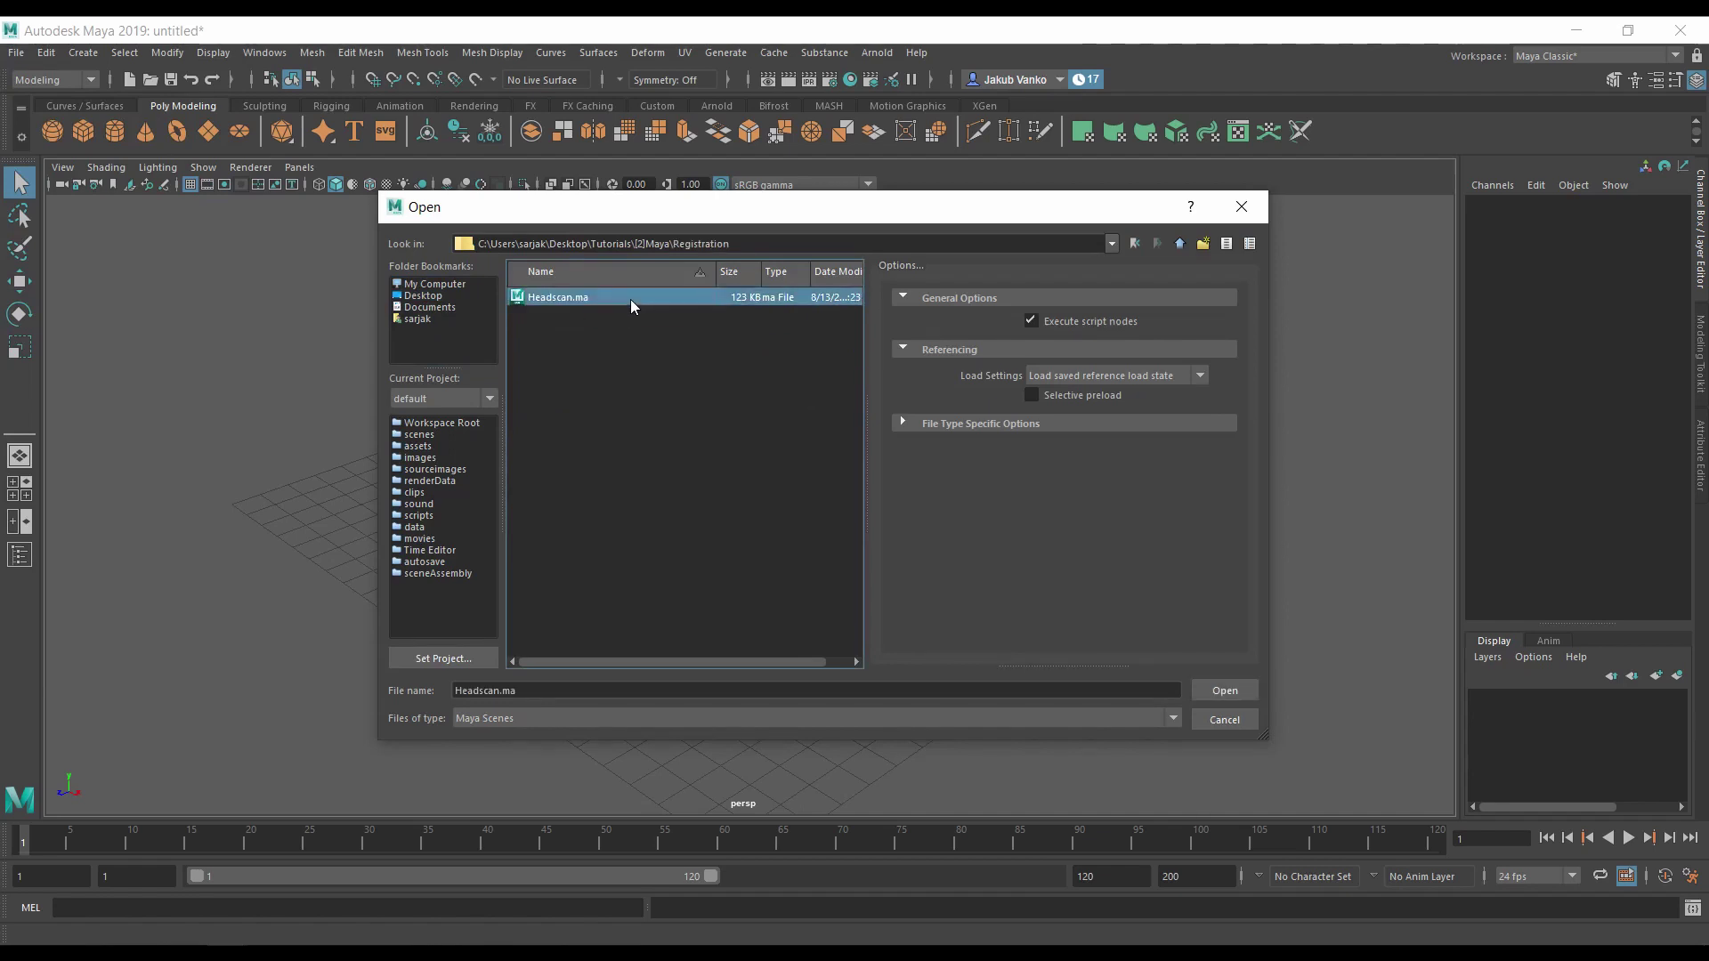
left_click(1253, 696)
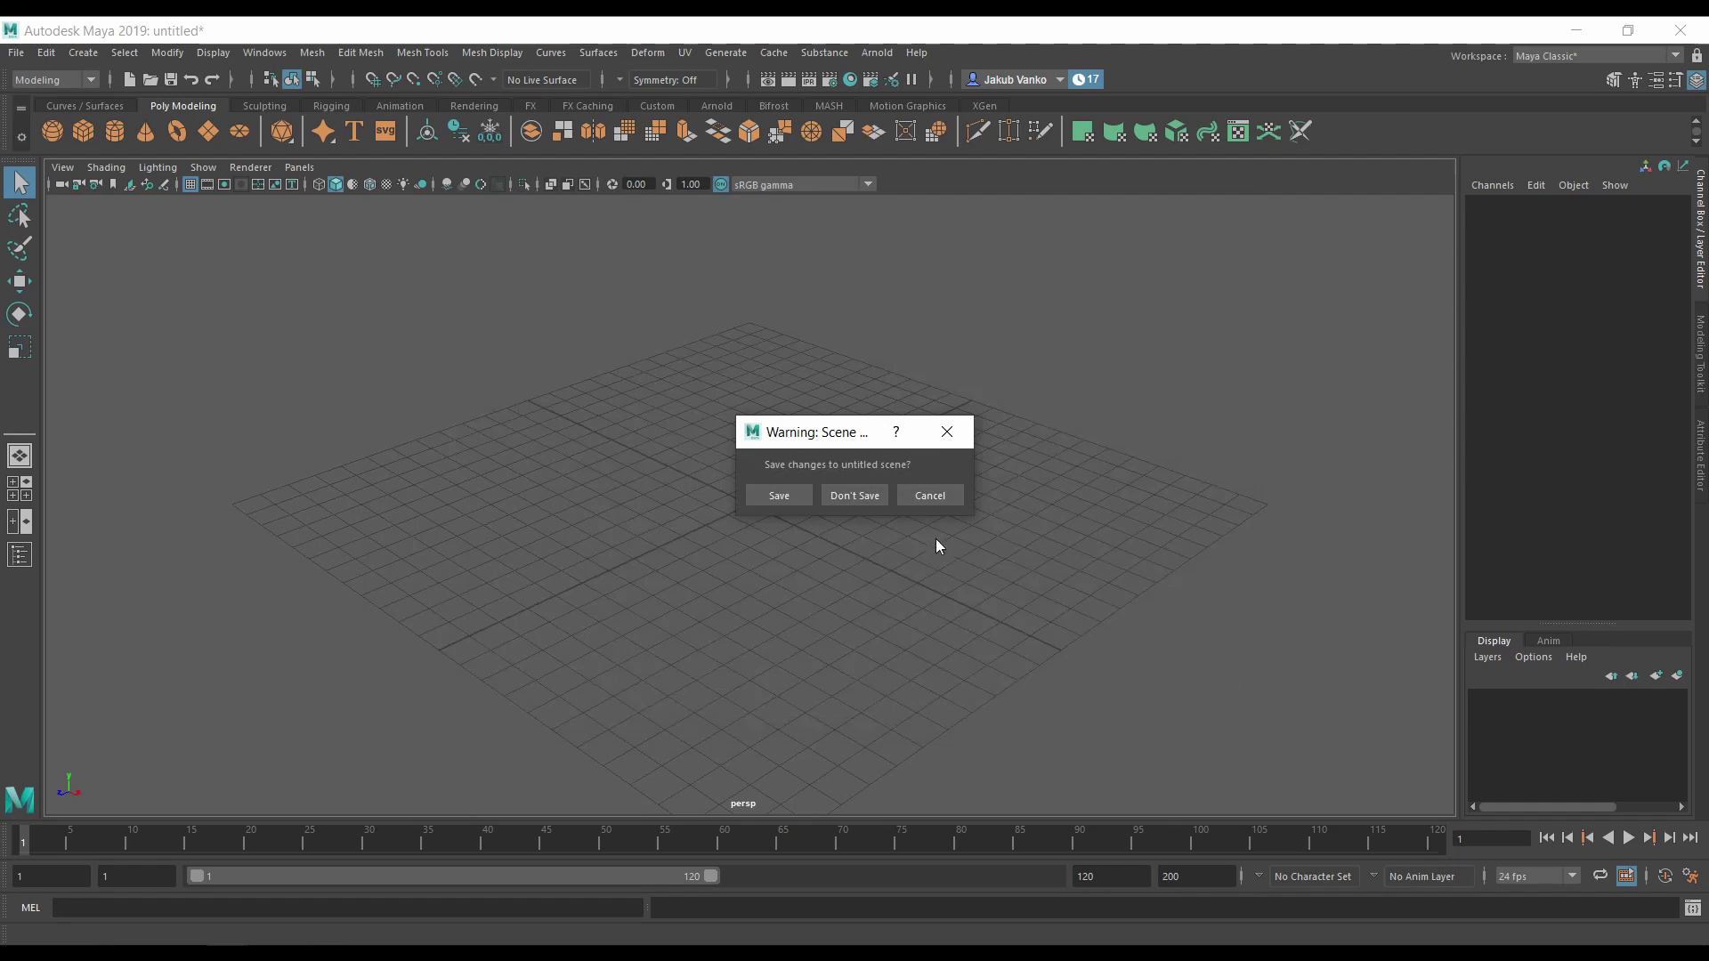
left_click(854, 494)
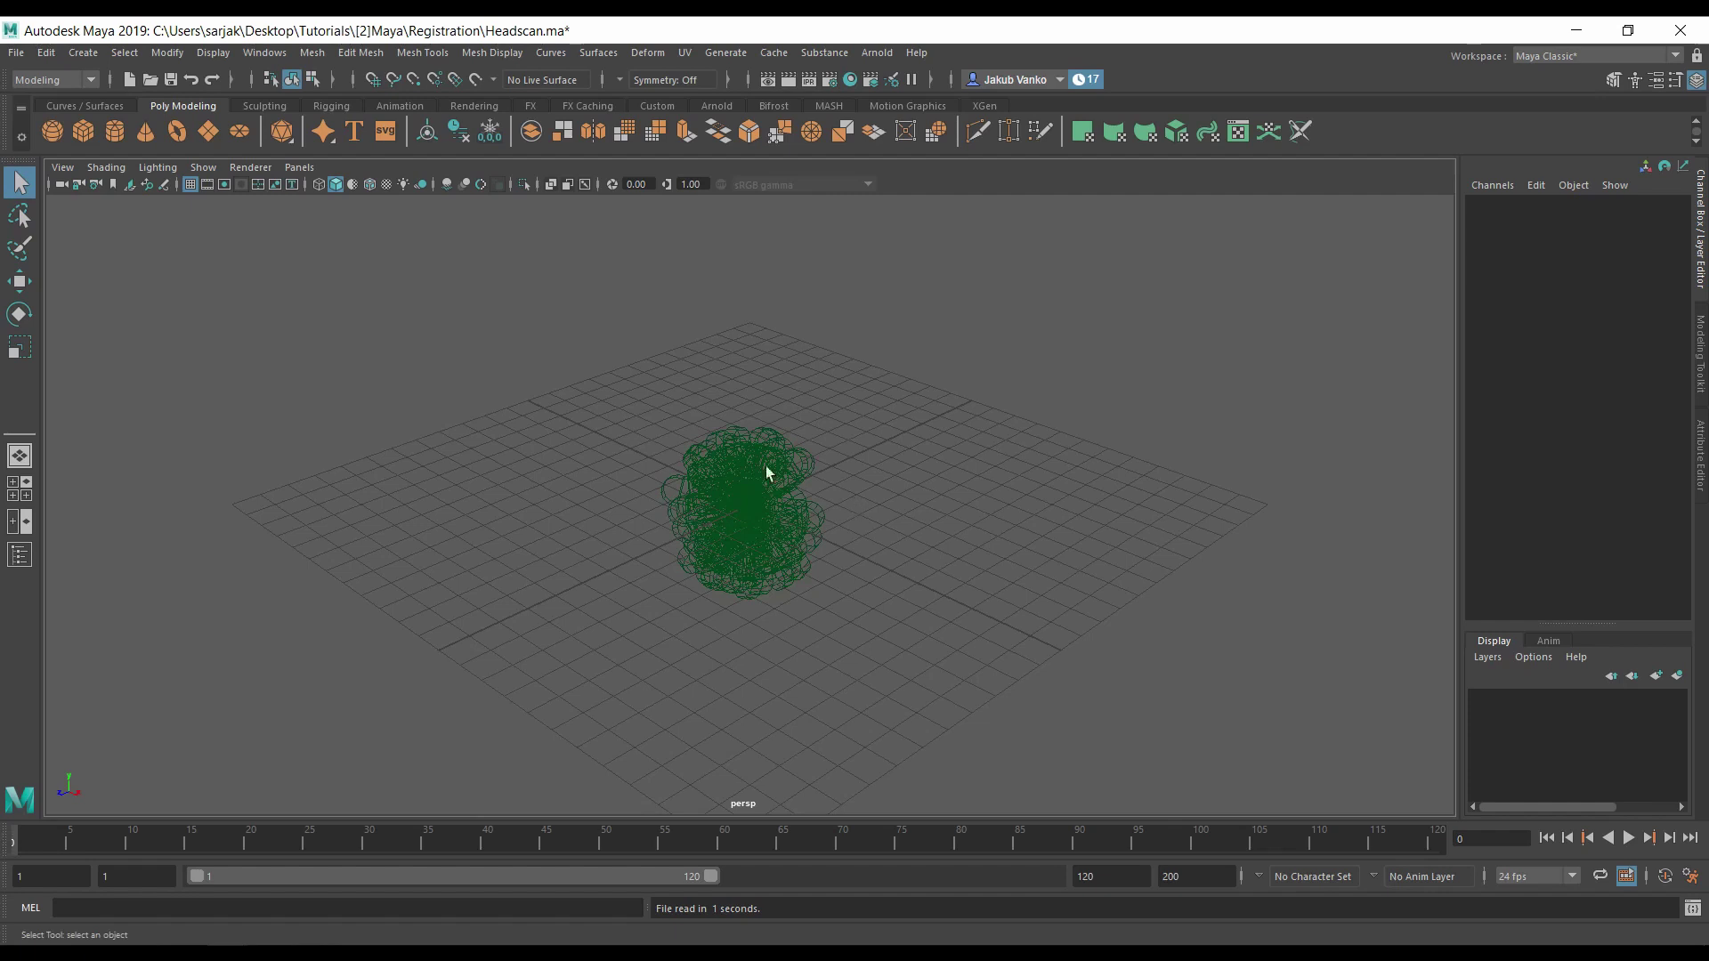
Step: Marquee-select the whole camera cluster and set Locator Scale to 0.1
left_click_drag(618, 380, 869, 634)
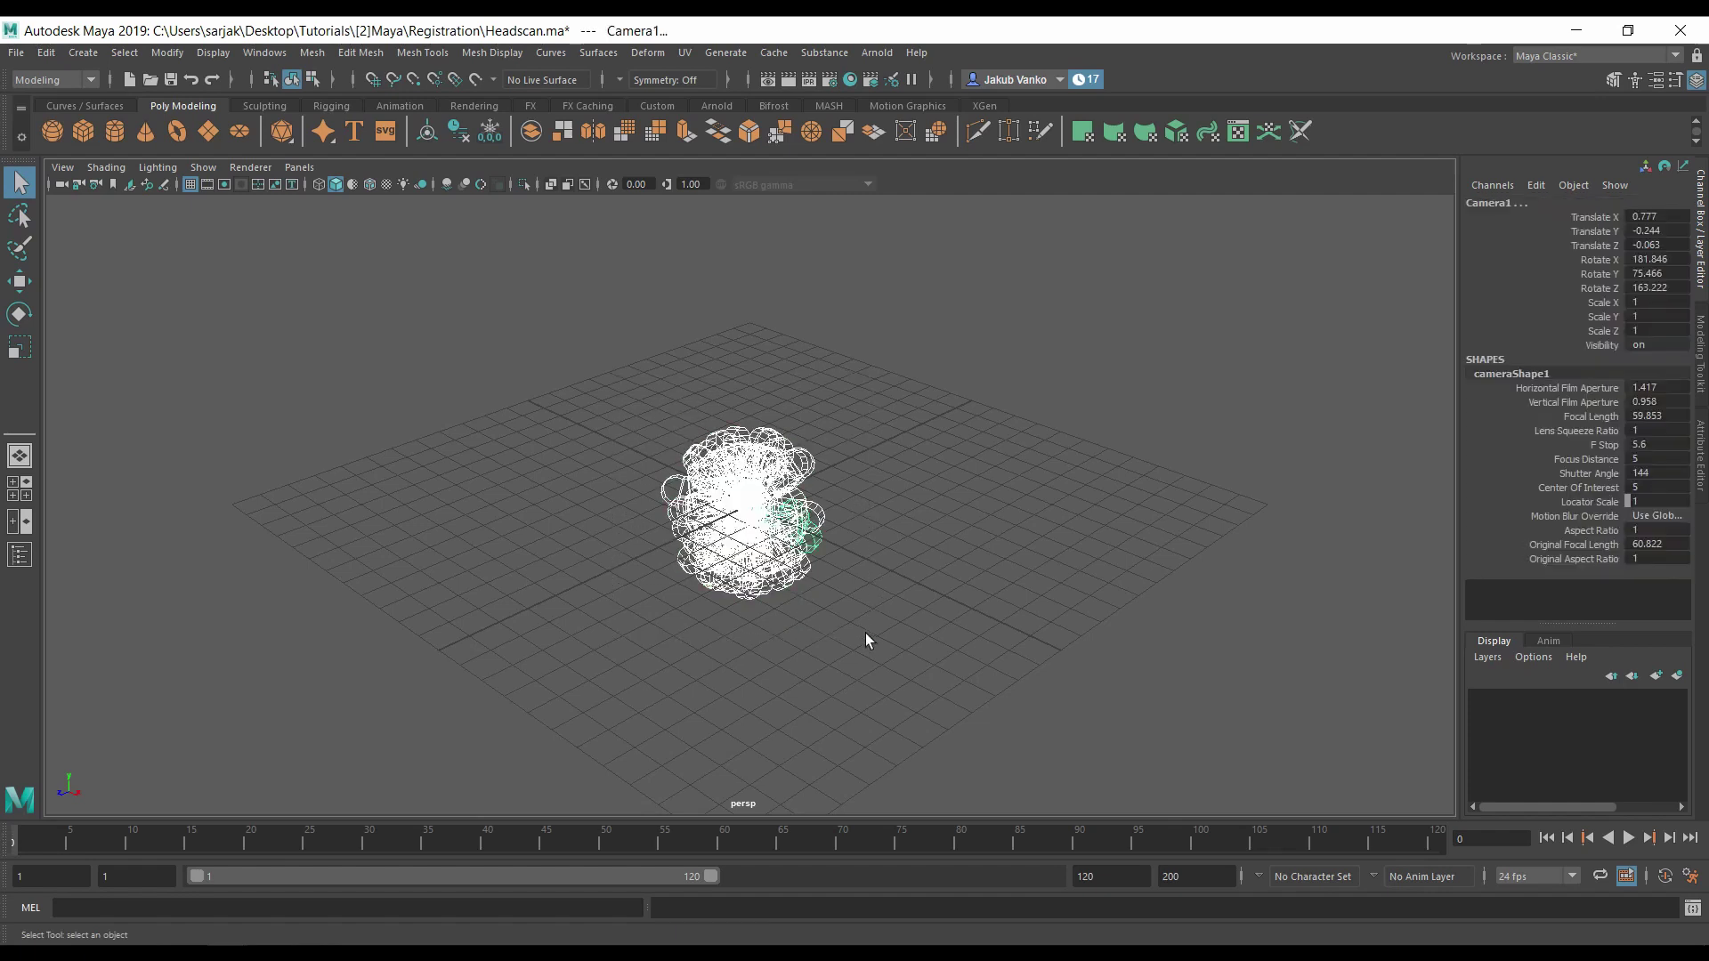
left_click(1653, 500)
type("0.3")
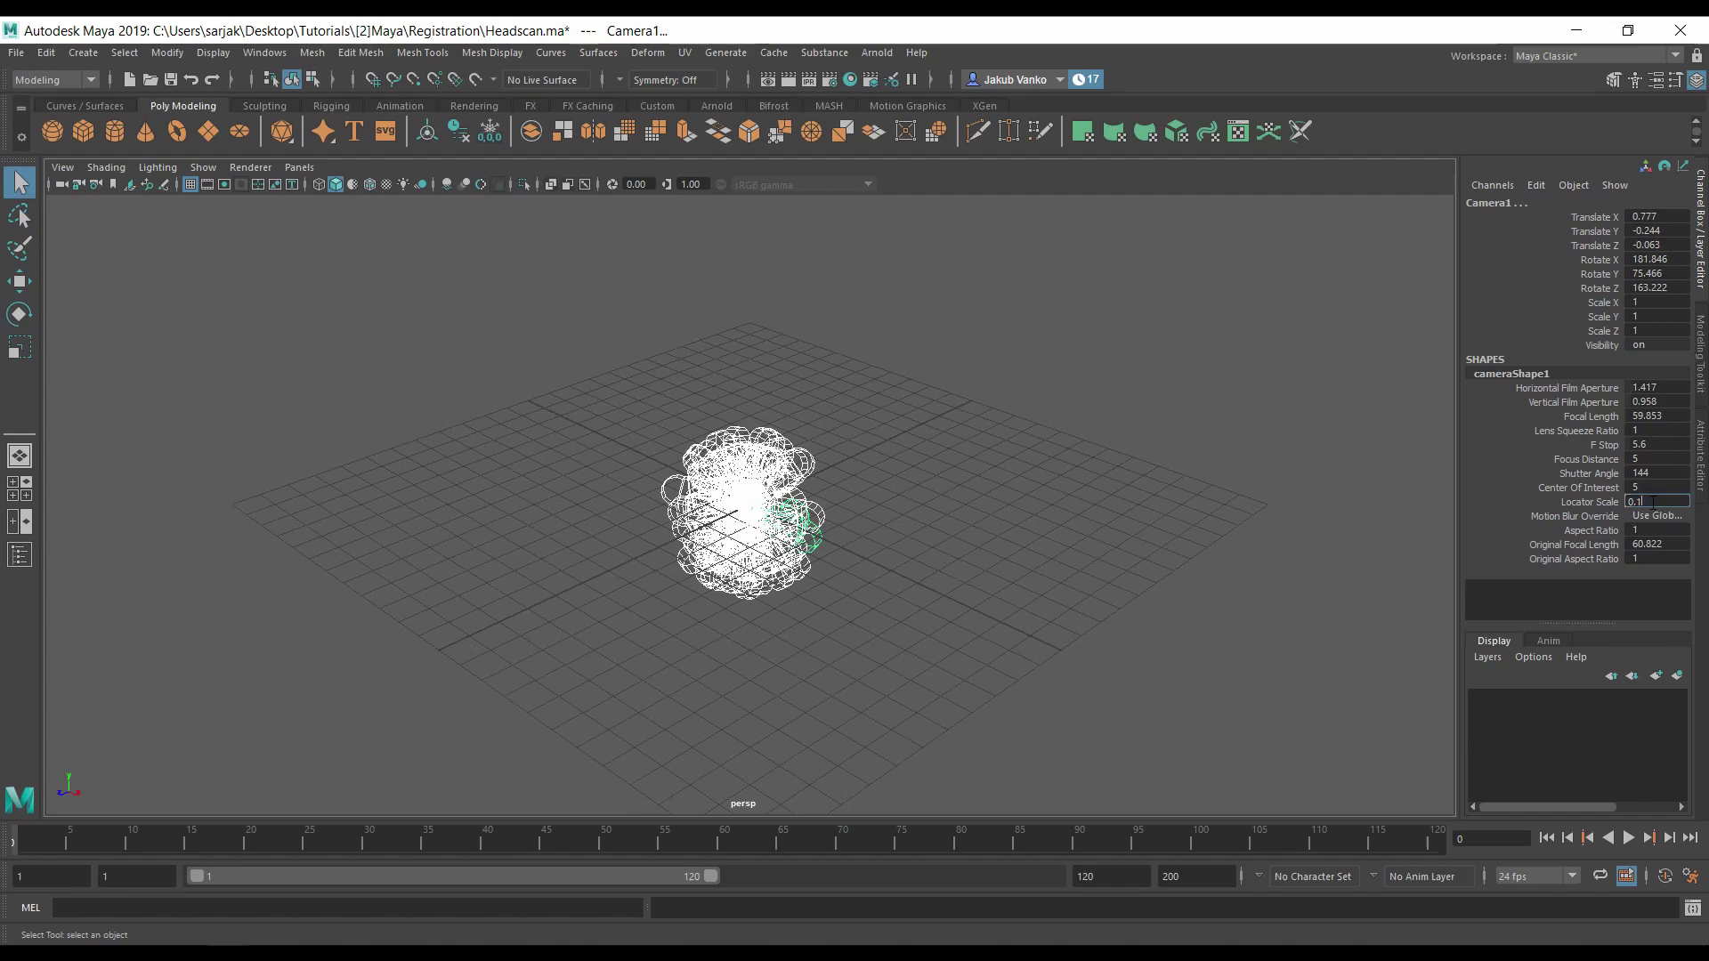
key("Return")
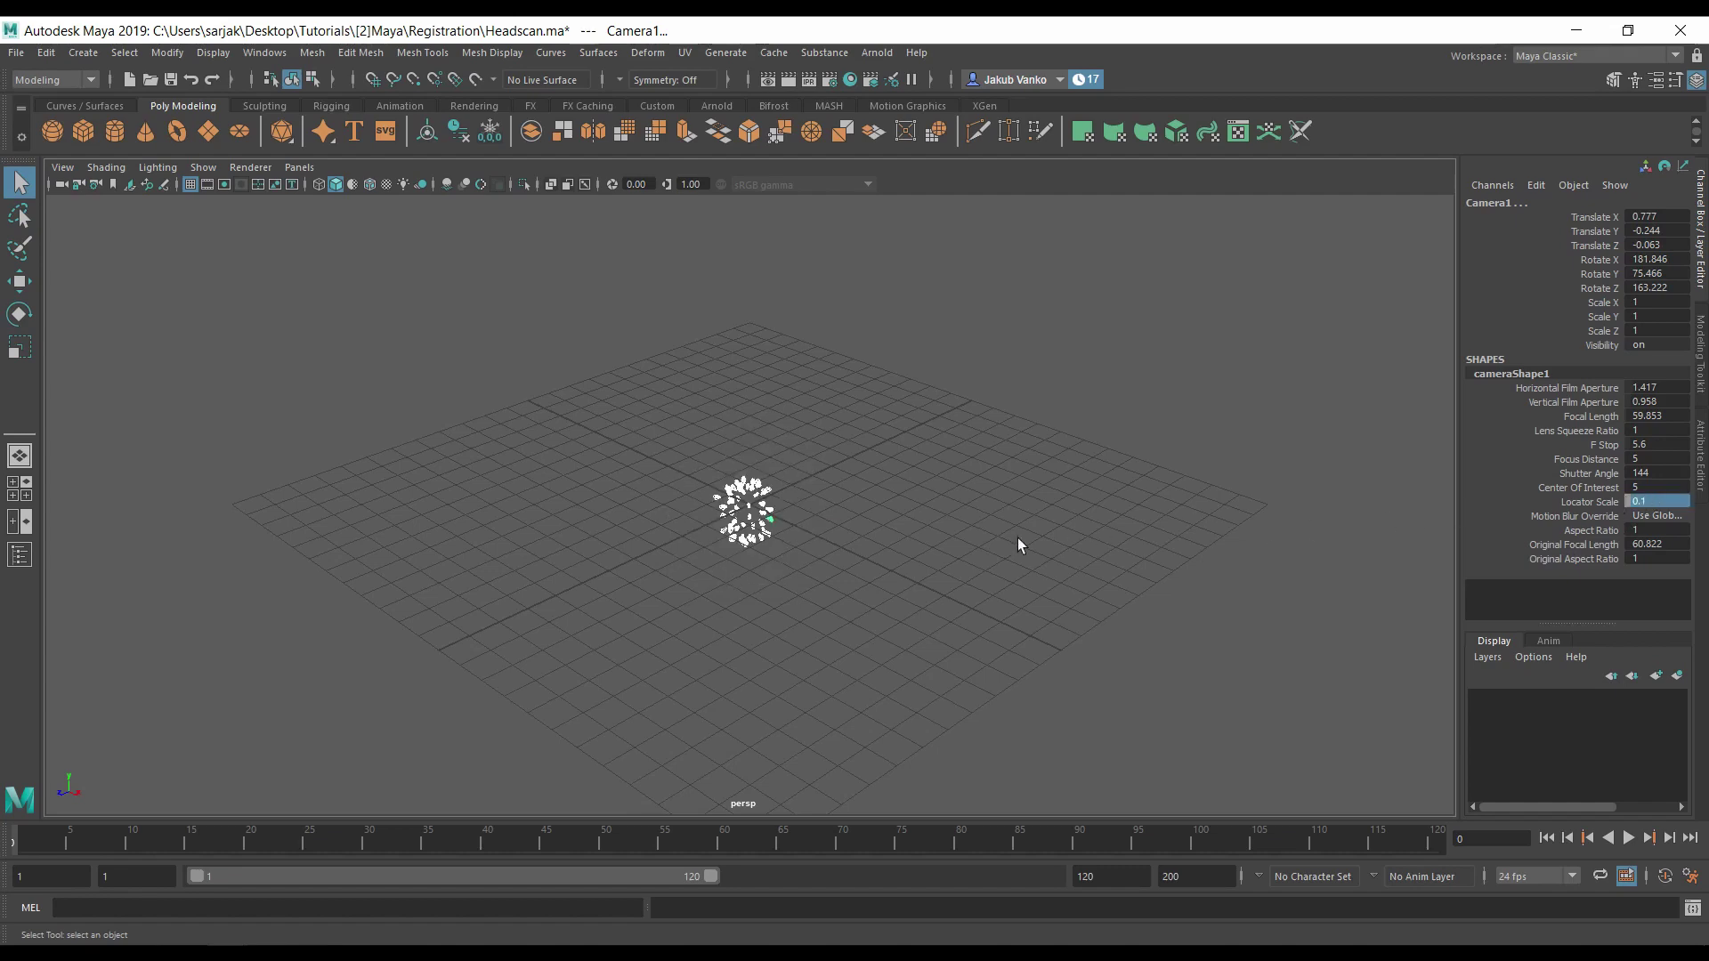
scroll(747, 520, "up", 2)
scroll(747, 521, "up", 2)
scroll(747, 521, "up", 3)
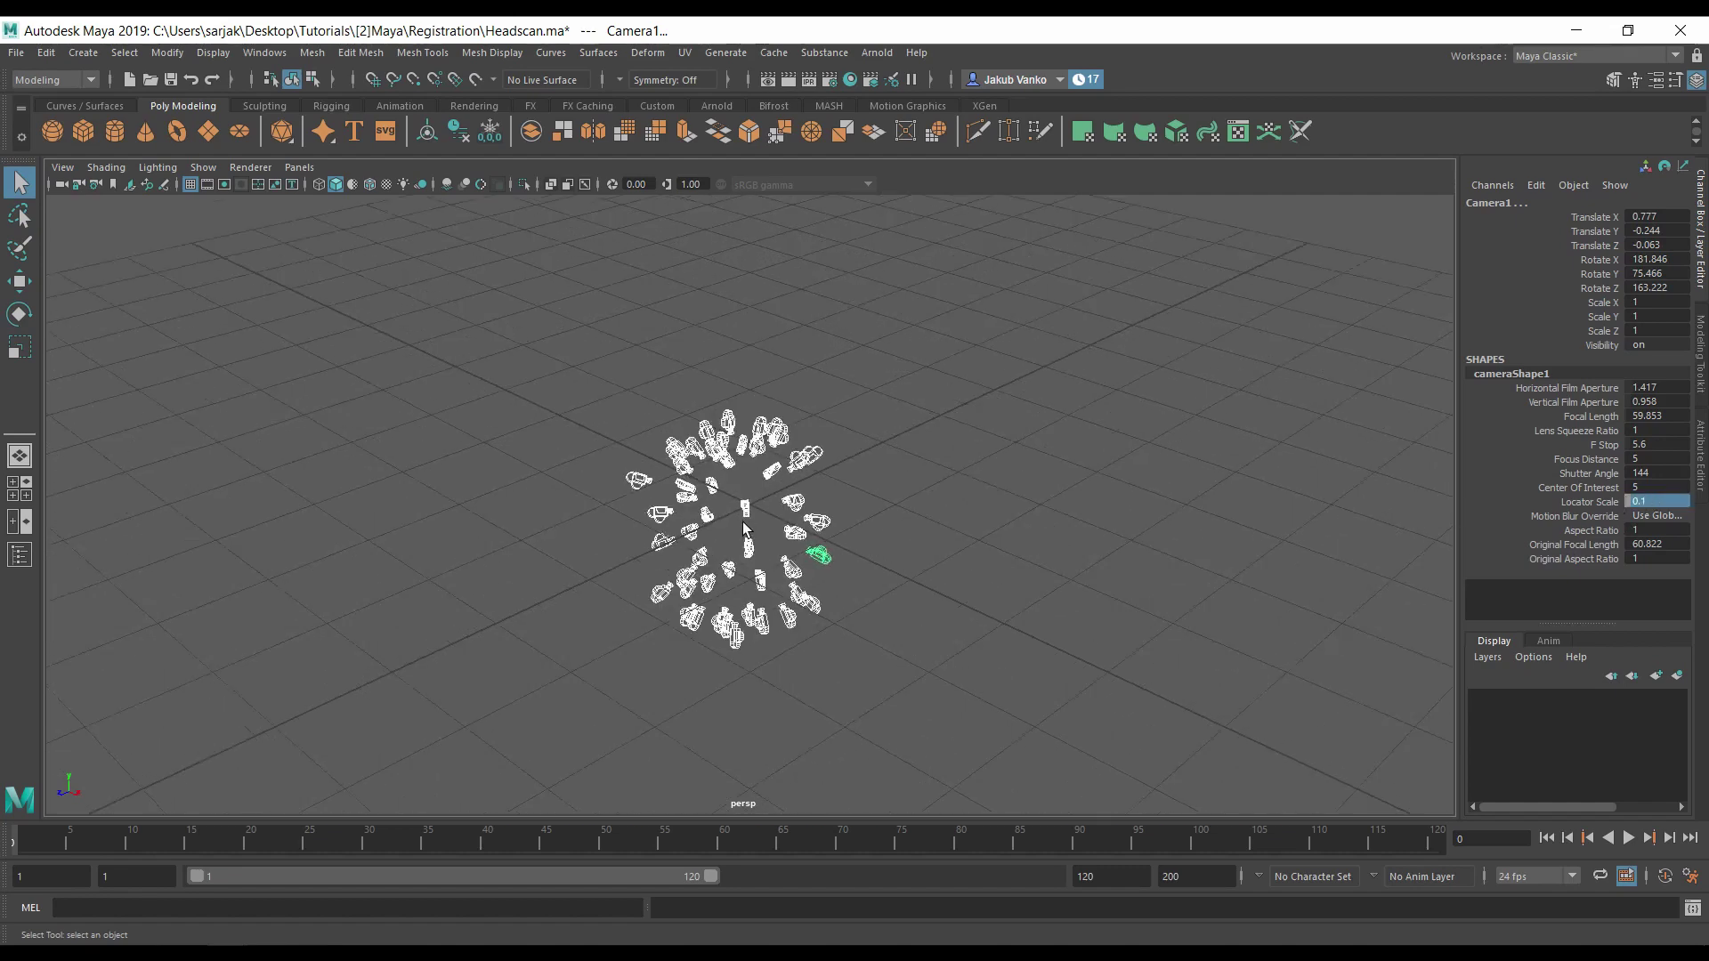
scroll(743, 531, "up", 2)
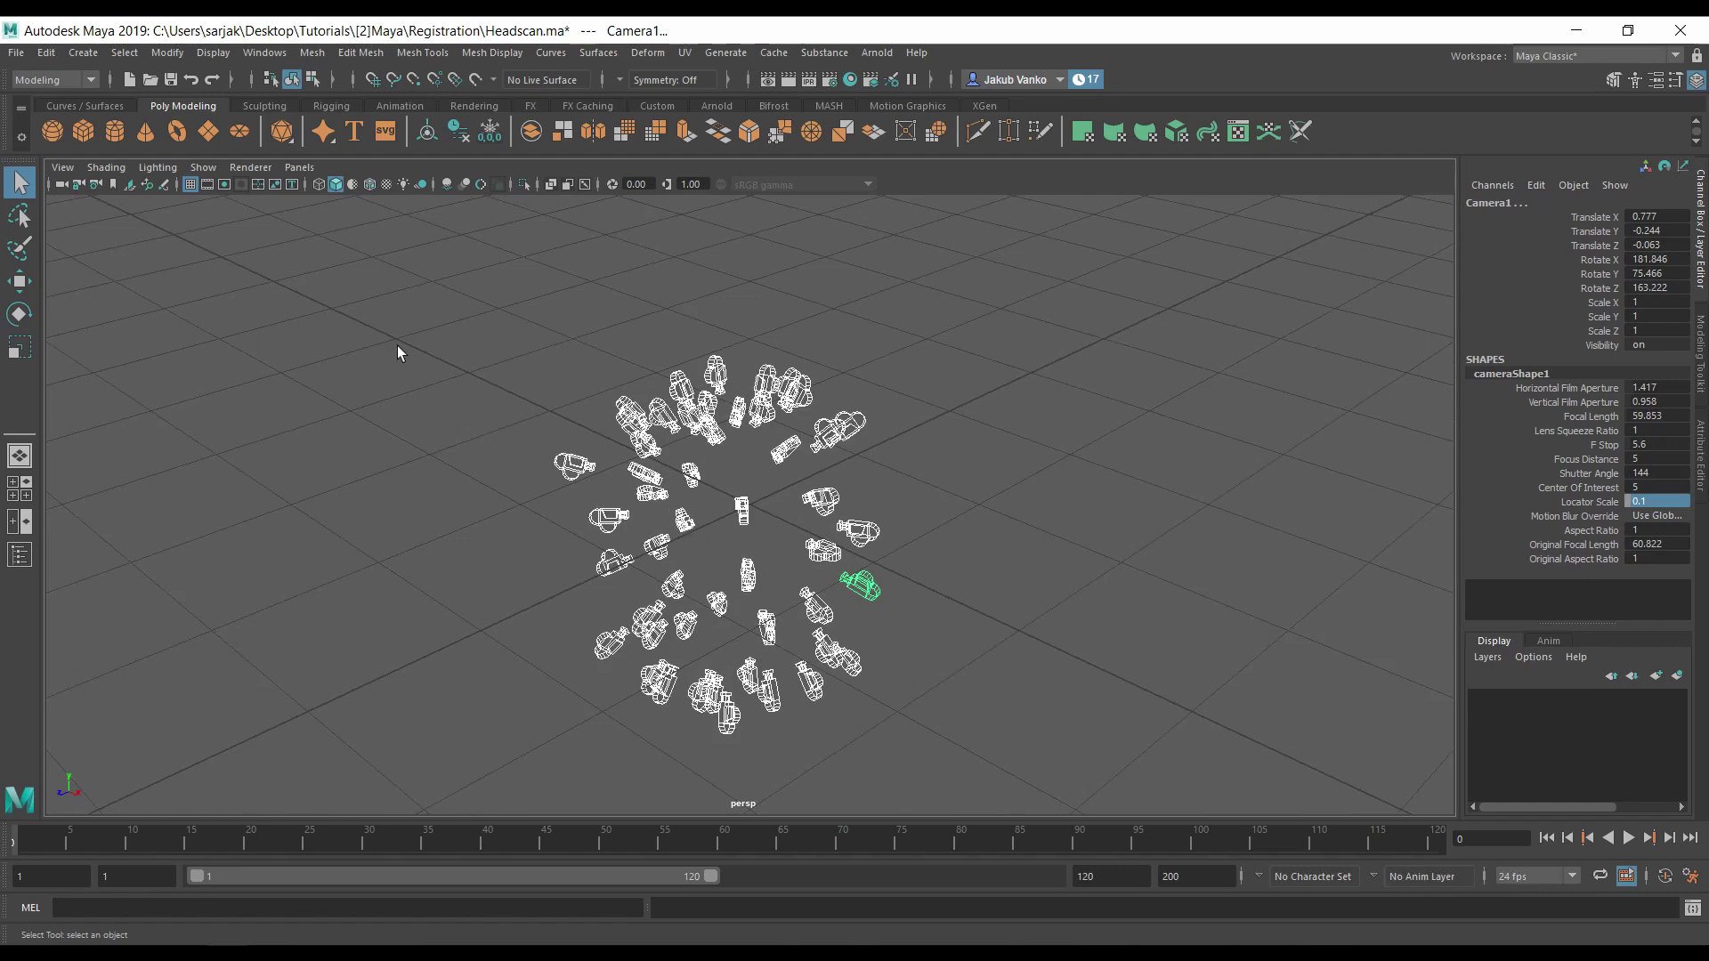
Step: Import the head scan mesh and group it with all the cameras into group1
left_click(16, 53)
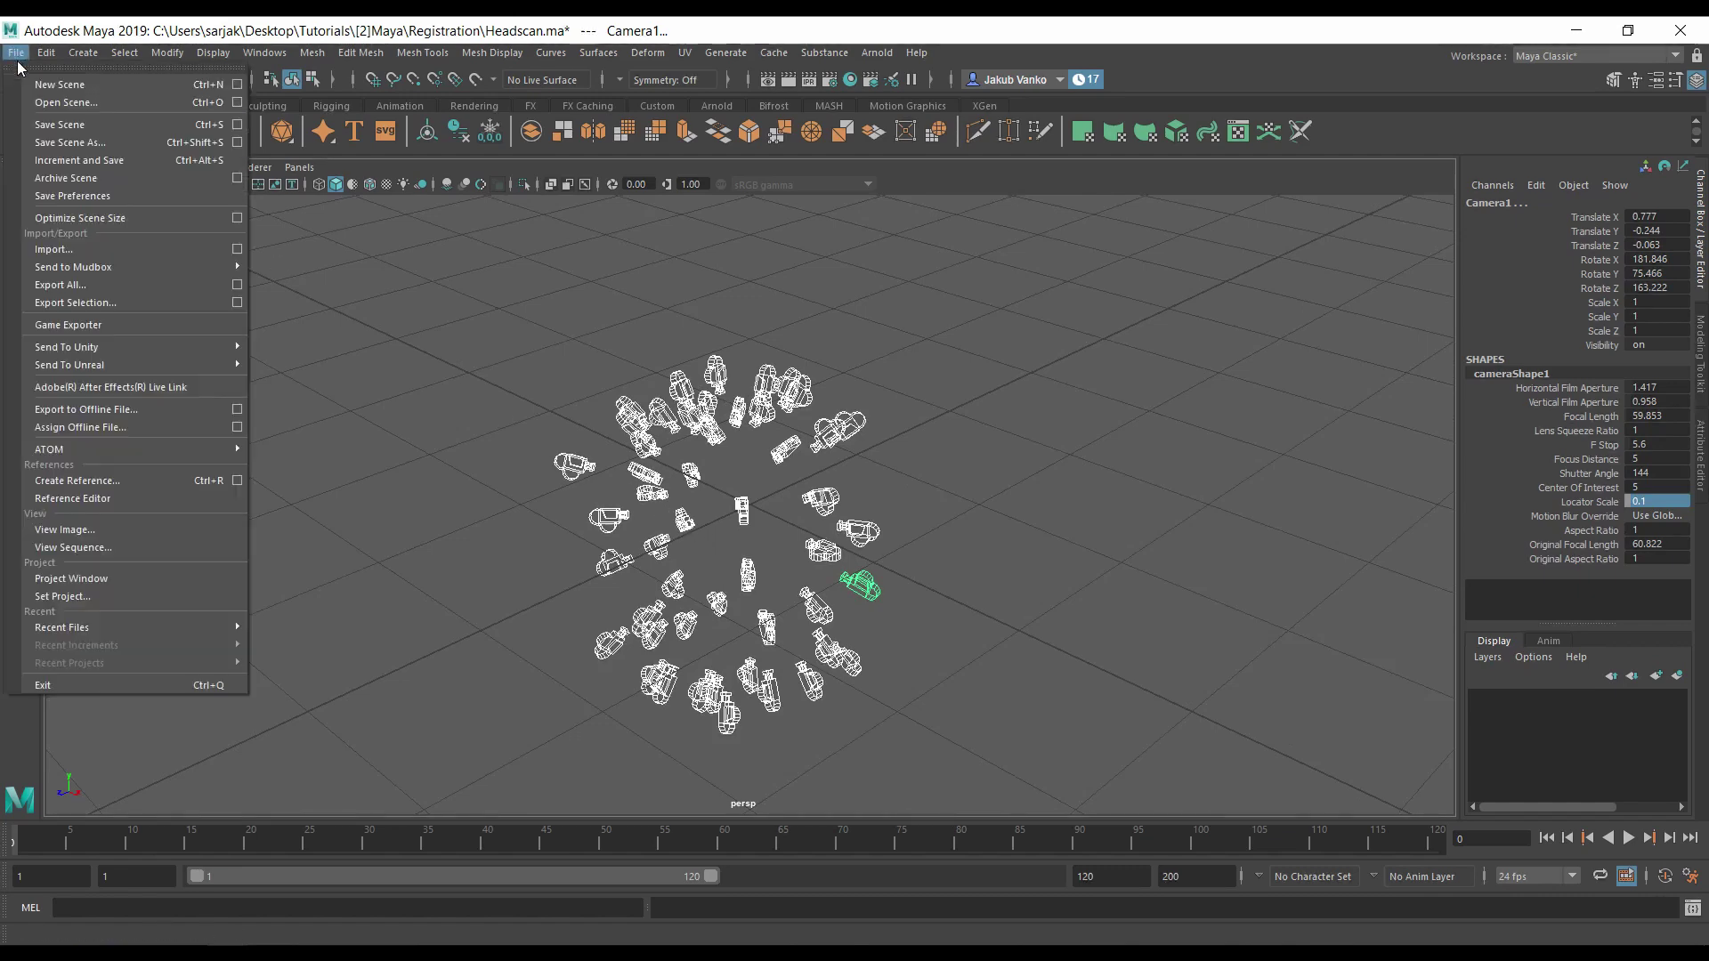
left_click(177, 243)
left_click(1232, 692)
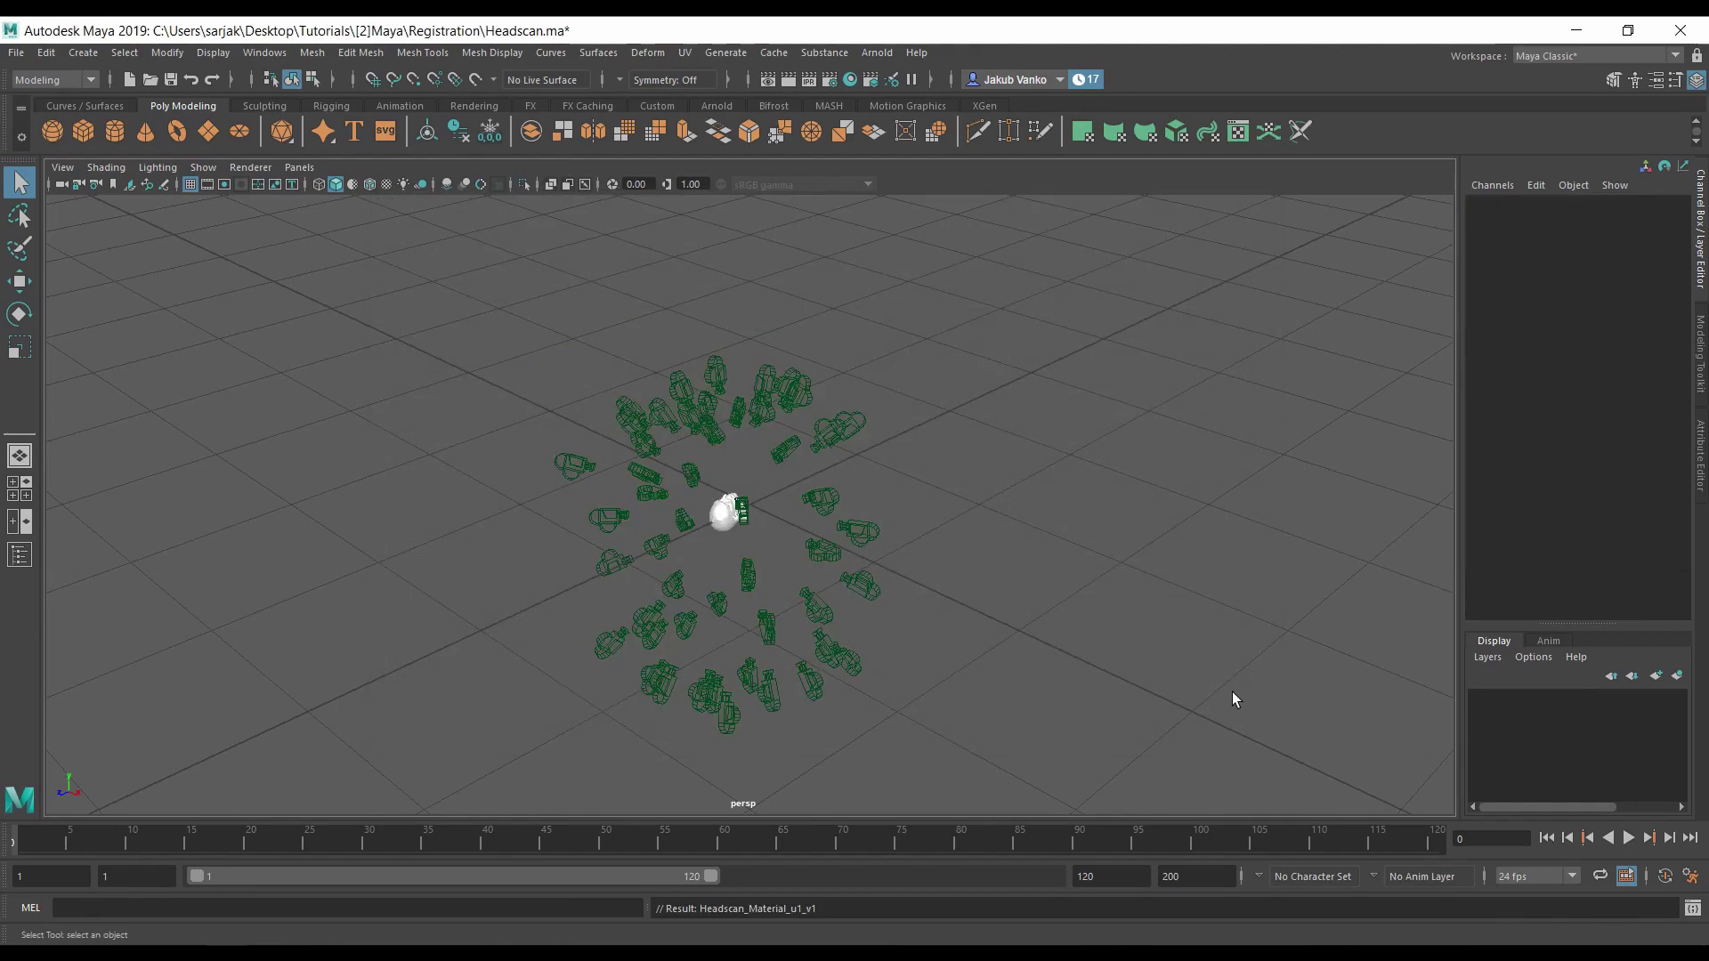
left_click_drag(1233, 692, 838, 553, "alt")
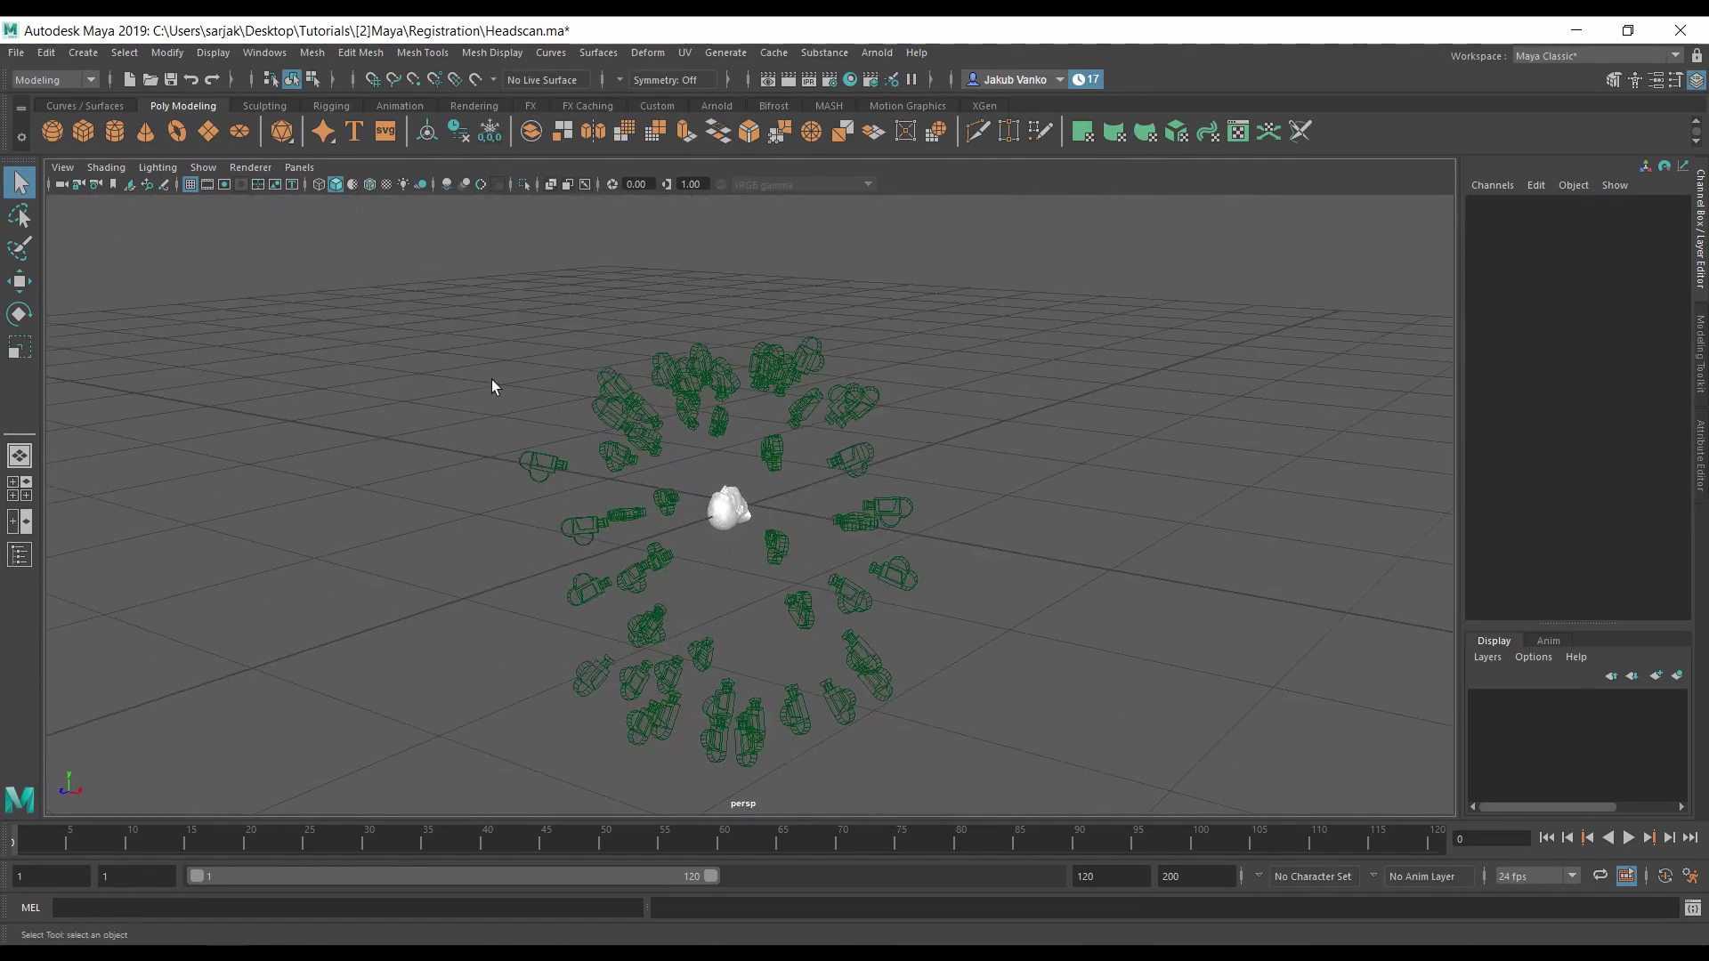
left_click_drag(459, 291, 971, 788)
key("ctrl+g")
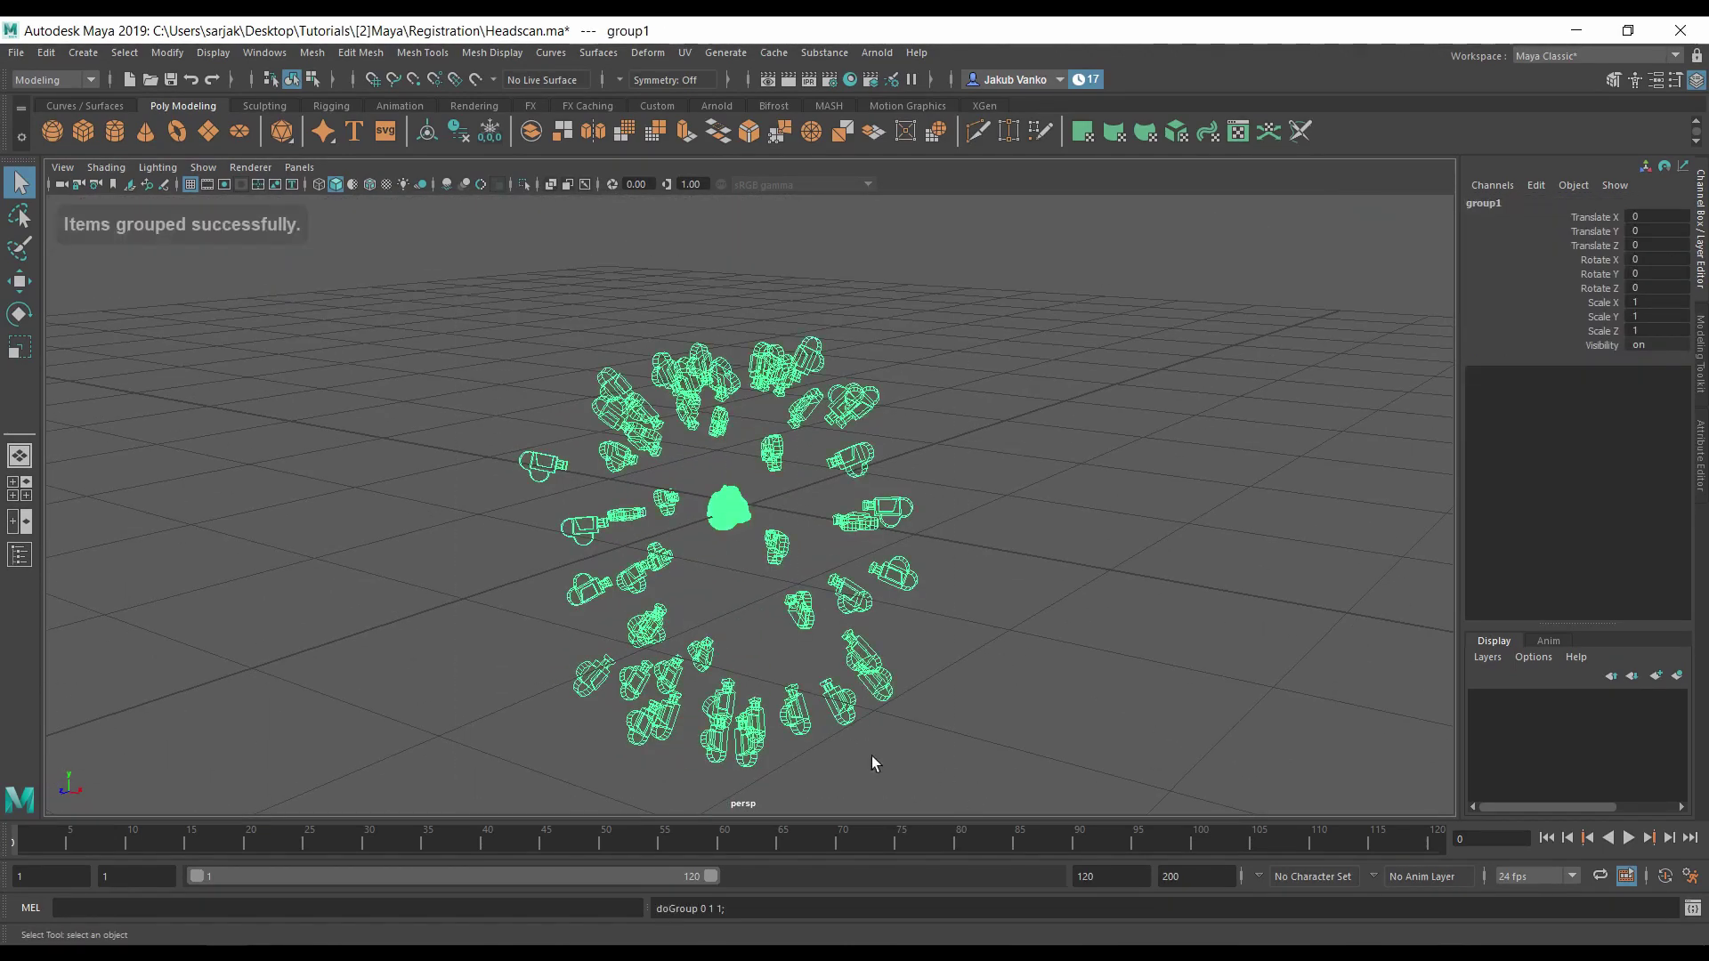
Step: Select group1 in the Outliner and set its rotation to 90
left_click(20, 556)
left_click(74, 303)
scroll(200, 454, "down", 3)
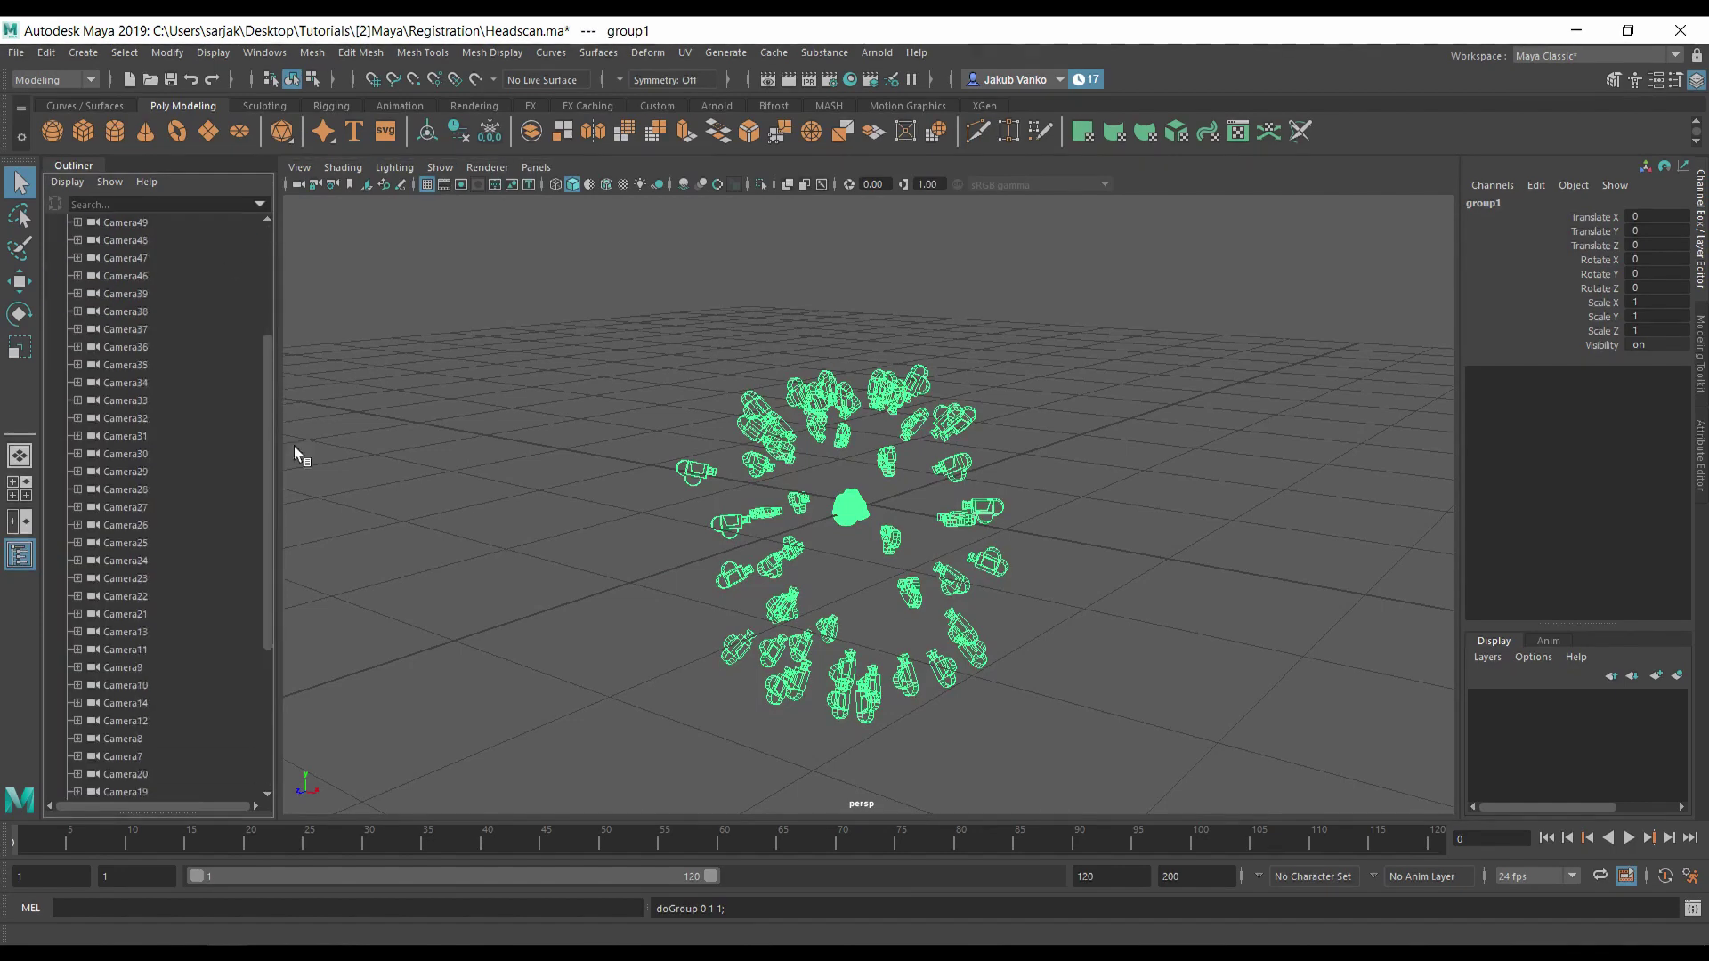
scroll(201, 400, "up", 10)
scroll(200, 401, "up", 1)
left_click(76, 294)
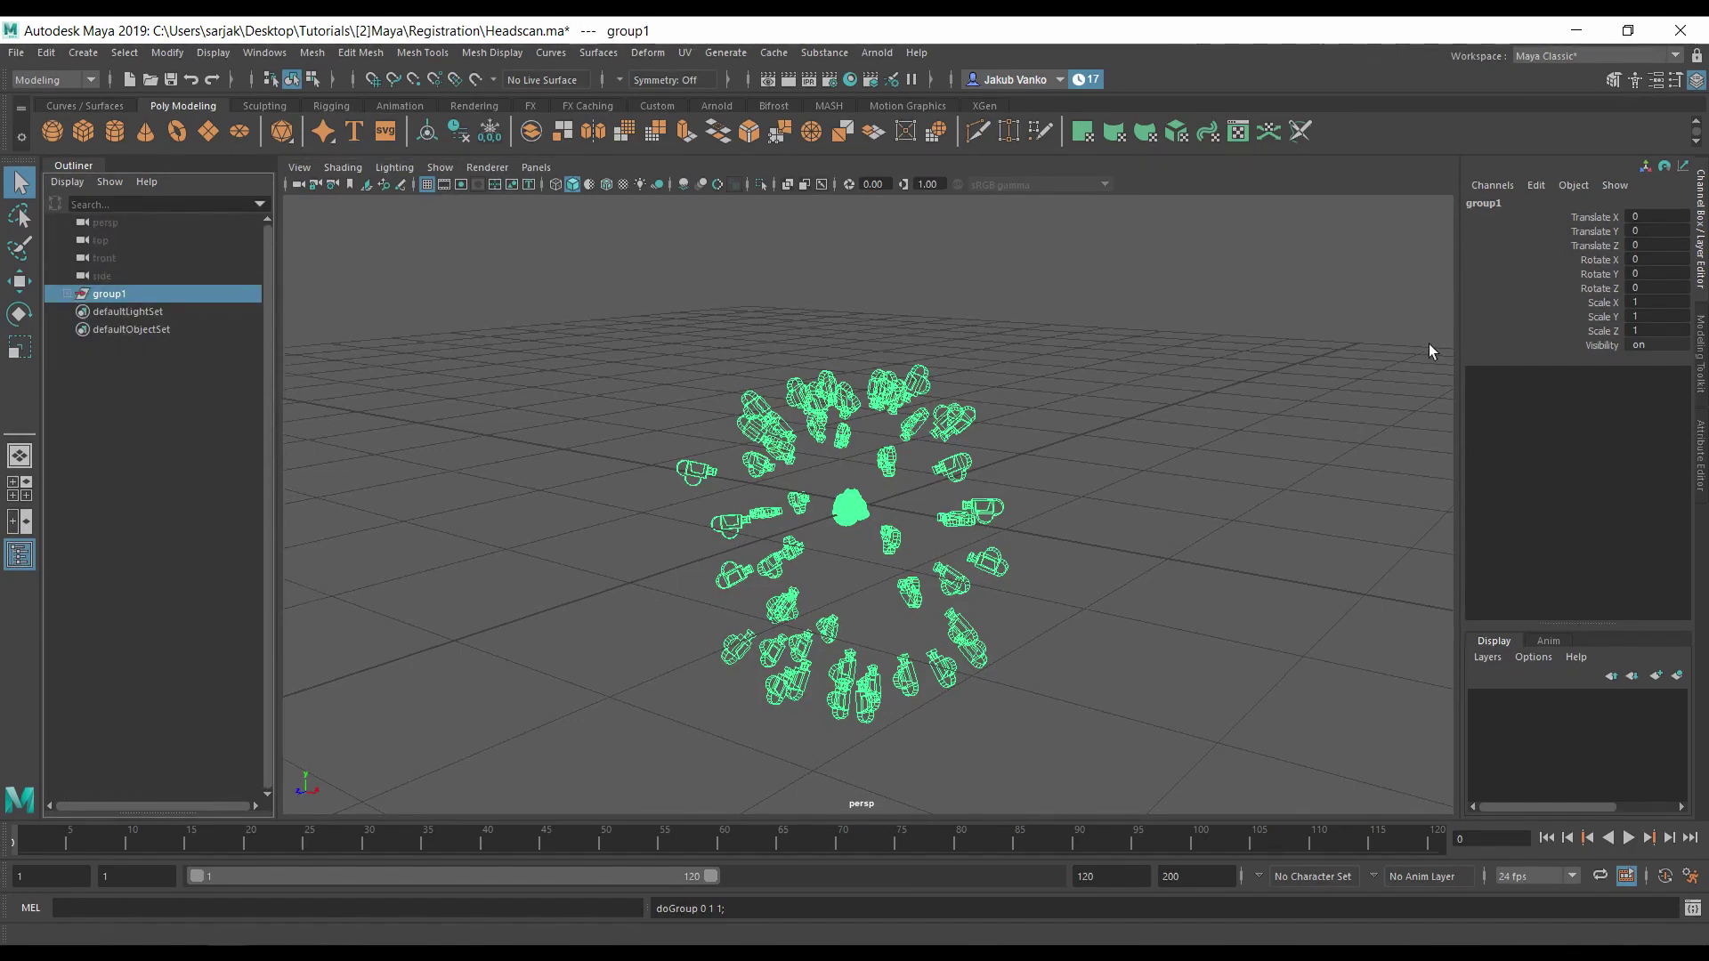
left_click(1650, 260)
type("90")
key("Return")
left_click(1114, 466)
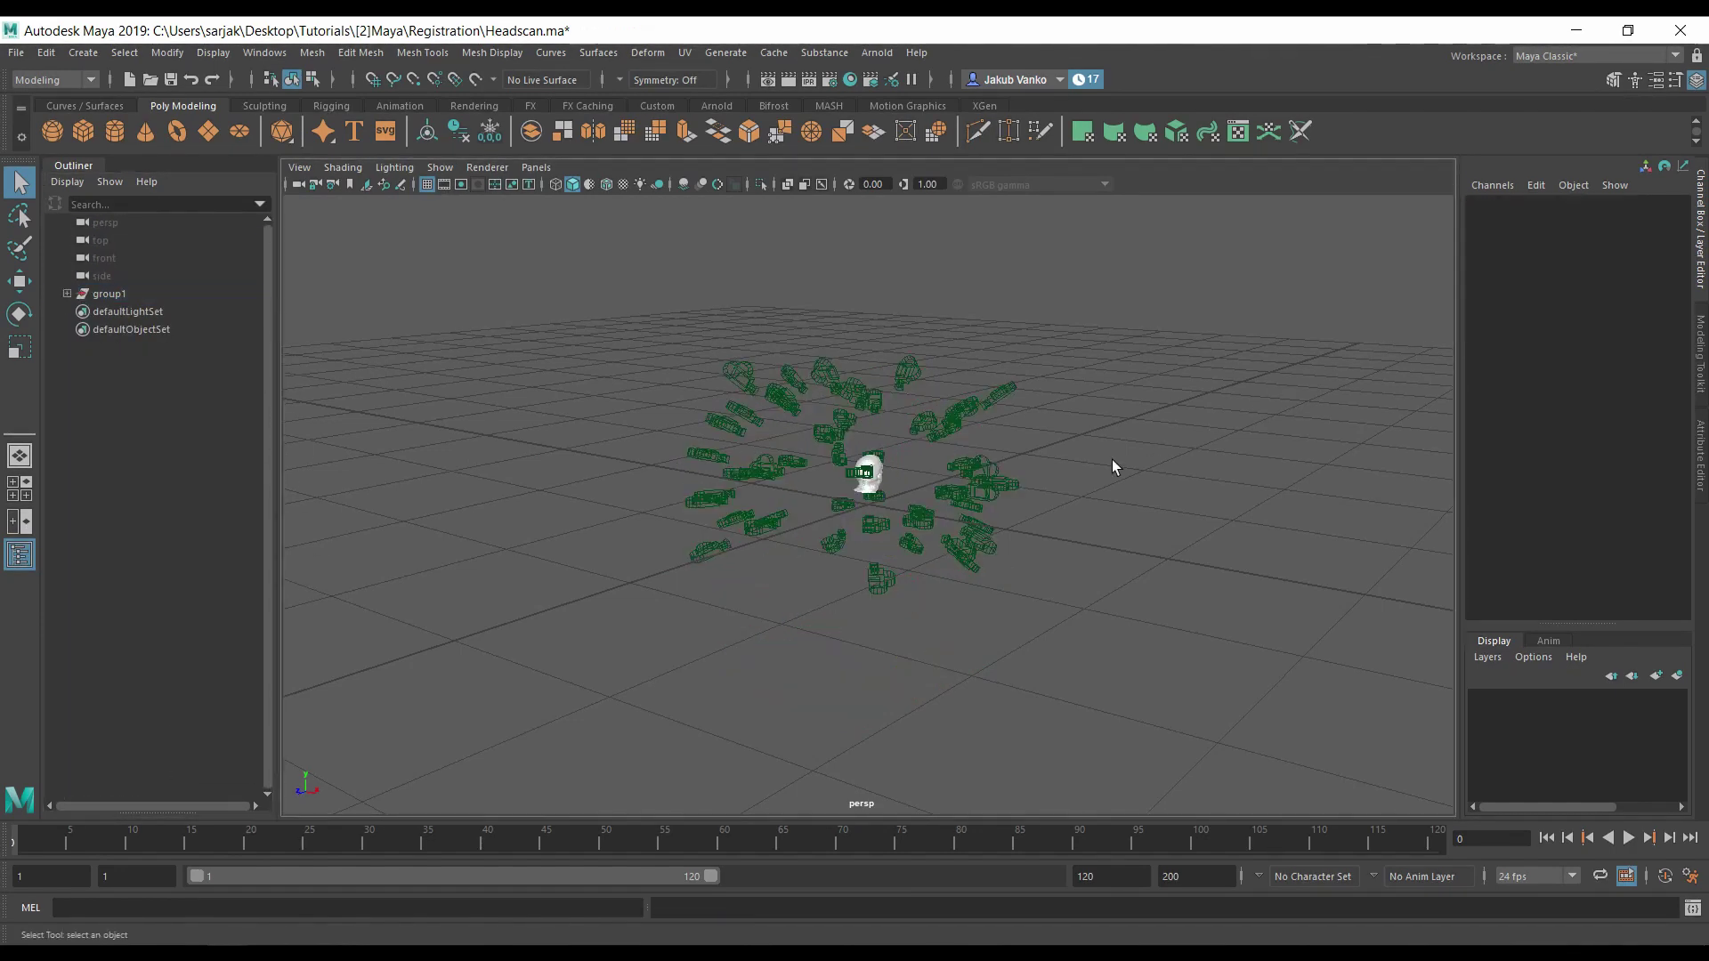
scroll(934, 485, "up", 3)
scroll(809, 462, "up", 3)
scroll(857, 419, "up", 3)
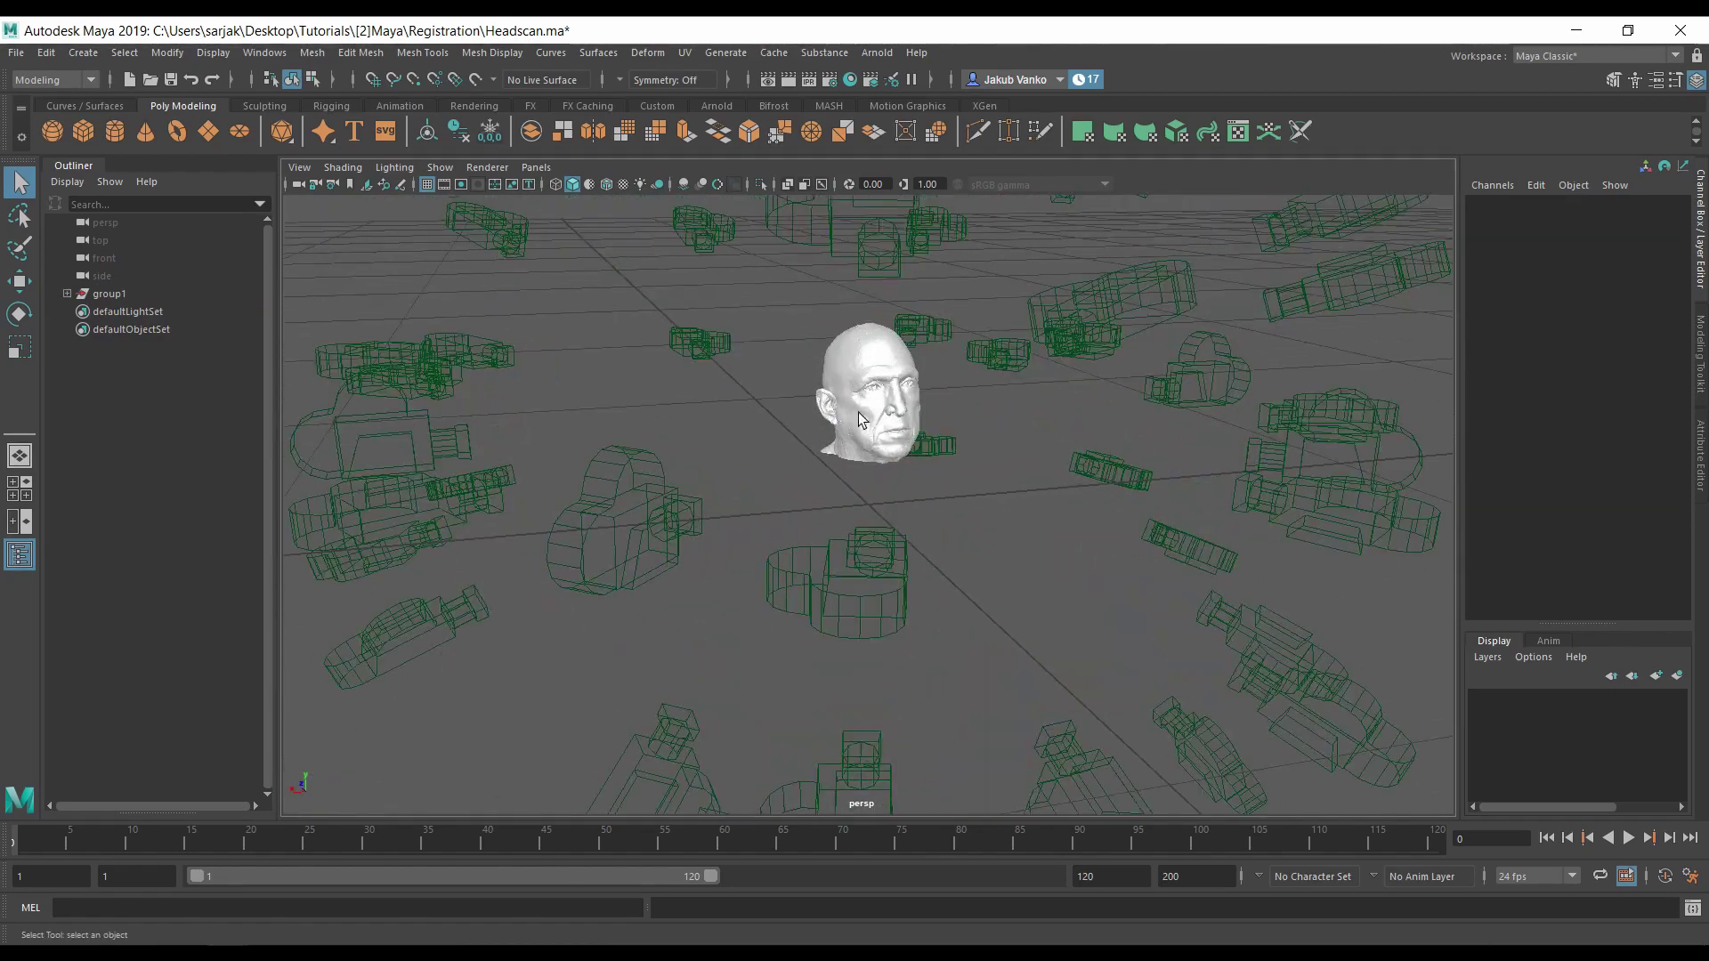
Step: Display the head with its texture under flat lighting
left_click(623, 185)
left_click(413, 172)
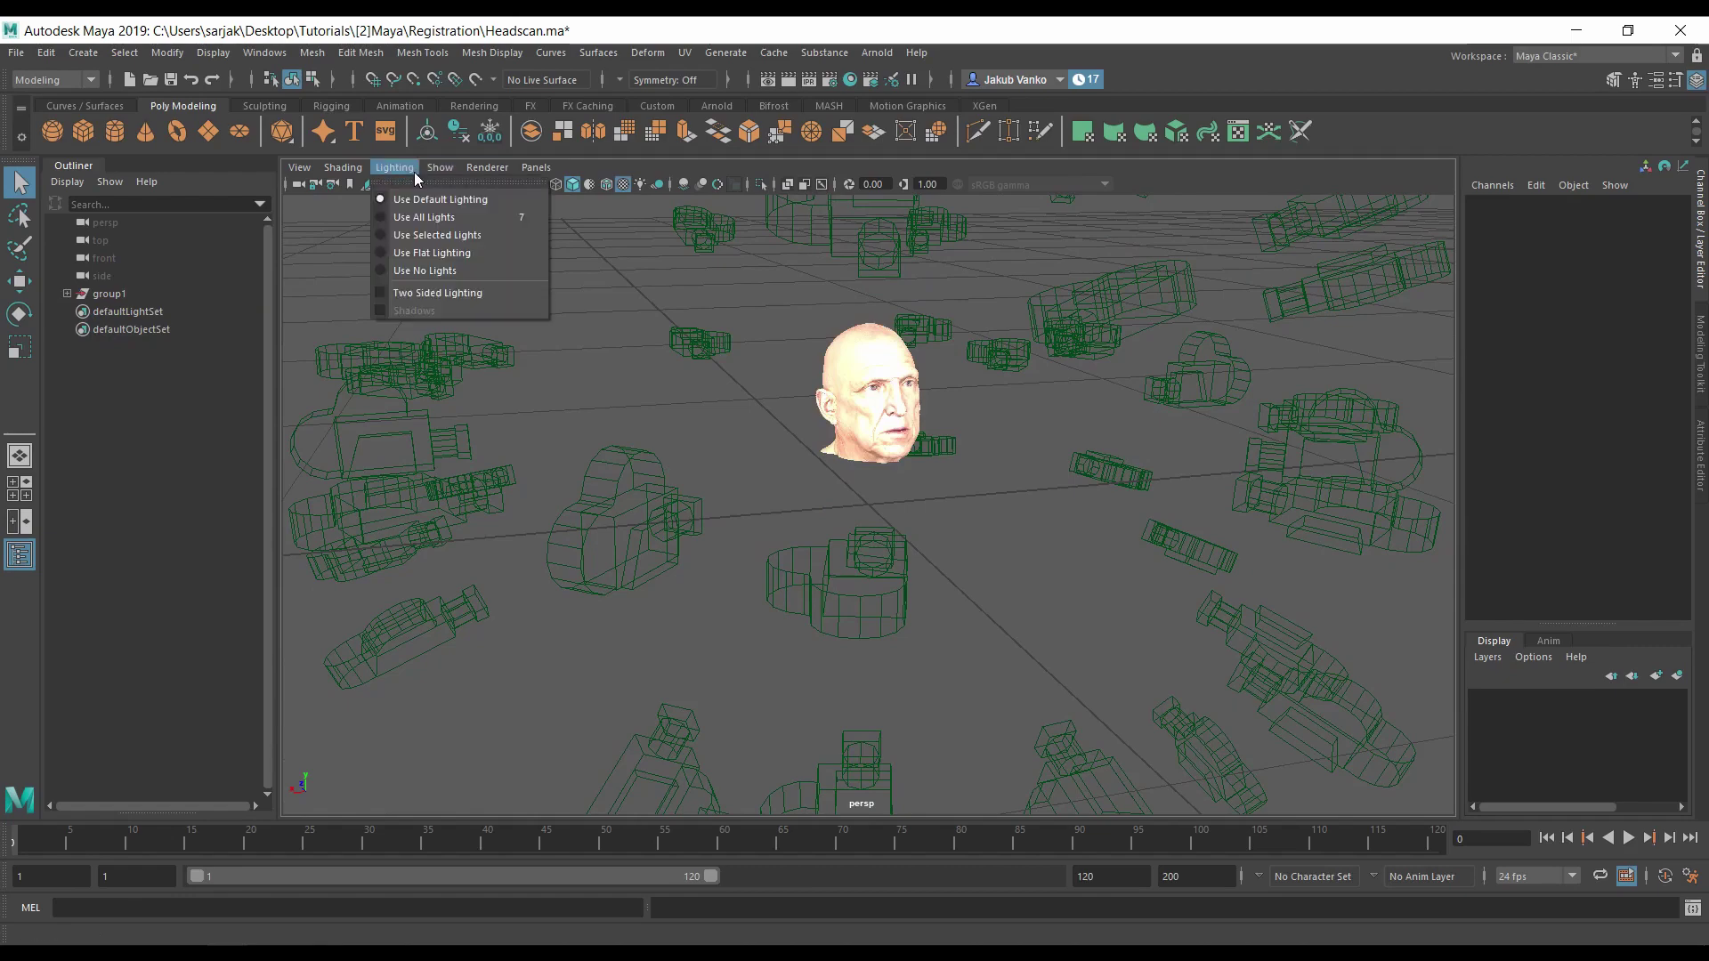
left_click(439, 272)
mouse_move(629, 308)
left_mouse_down("alt")
mouse_move(624, 445)
mouse_move(867, 453)
left_mouse_up("alt")
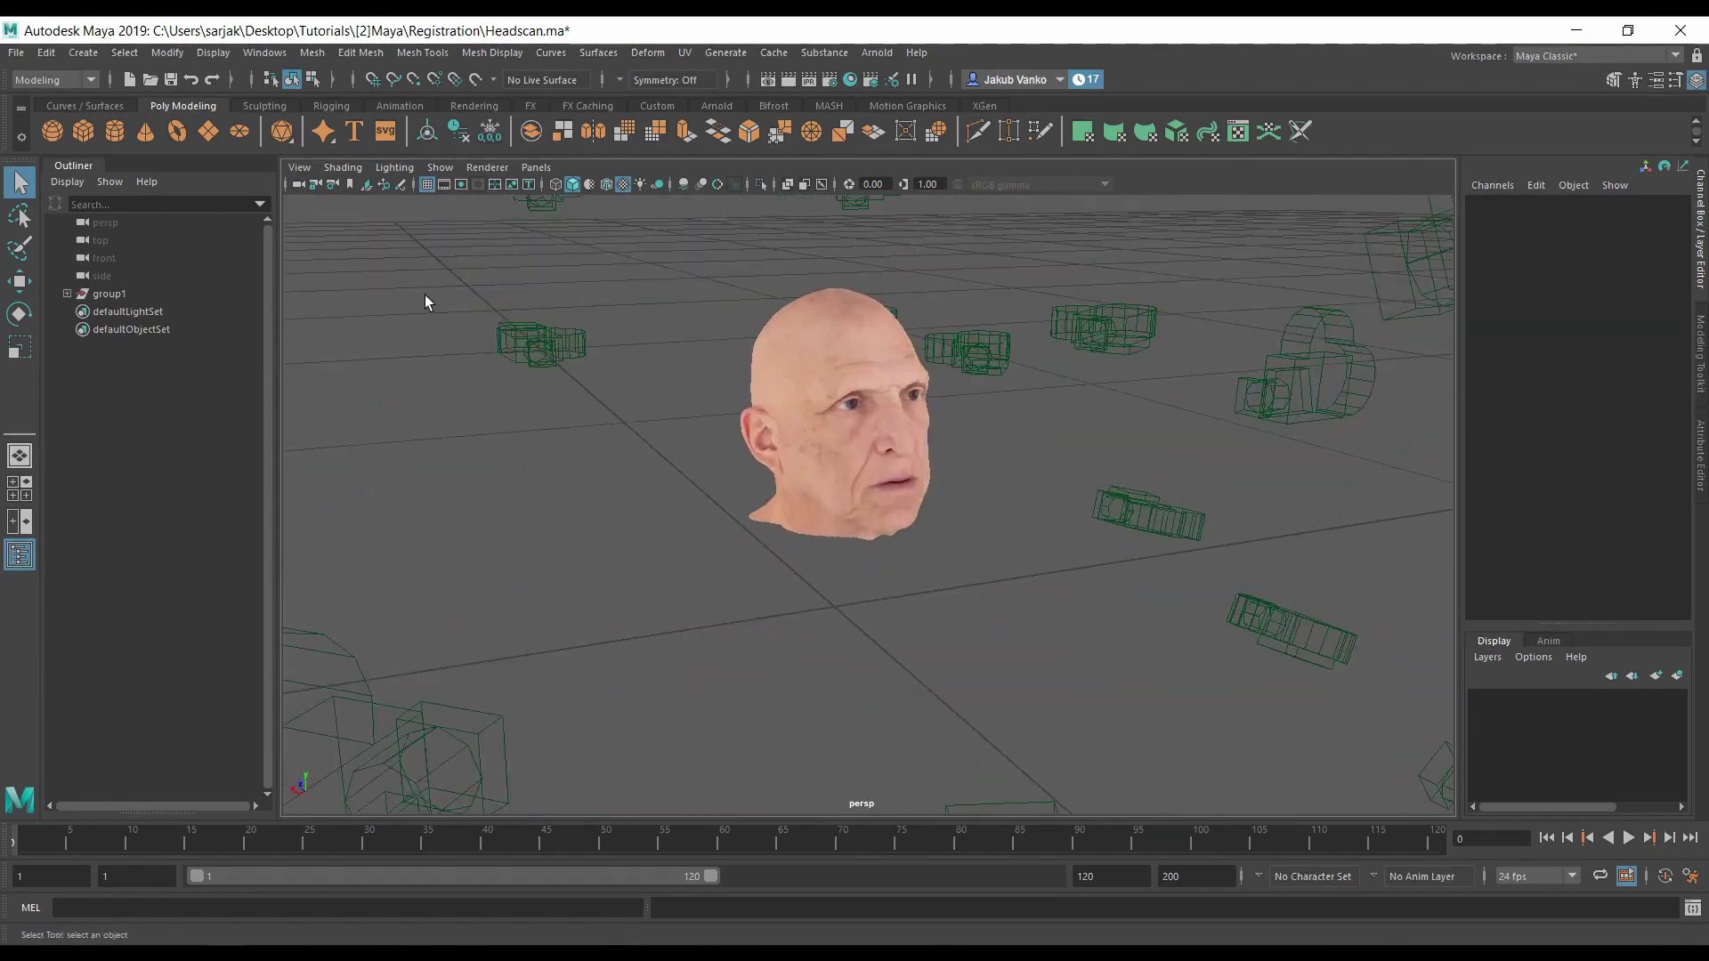
Step: Save the Headscan scene and select Camera7 above the head
left_click(18, 52)
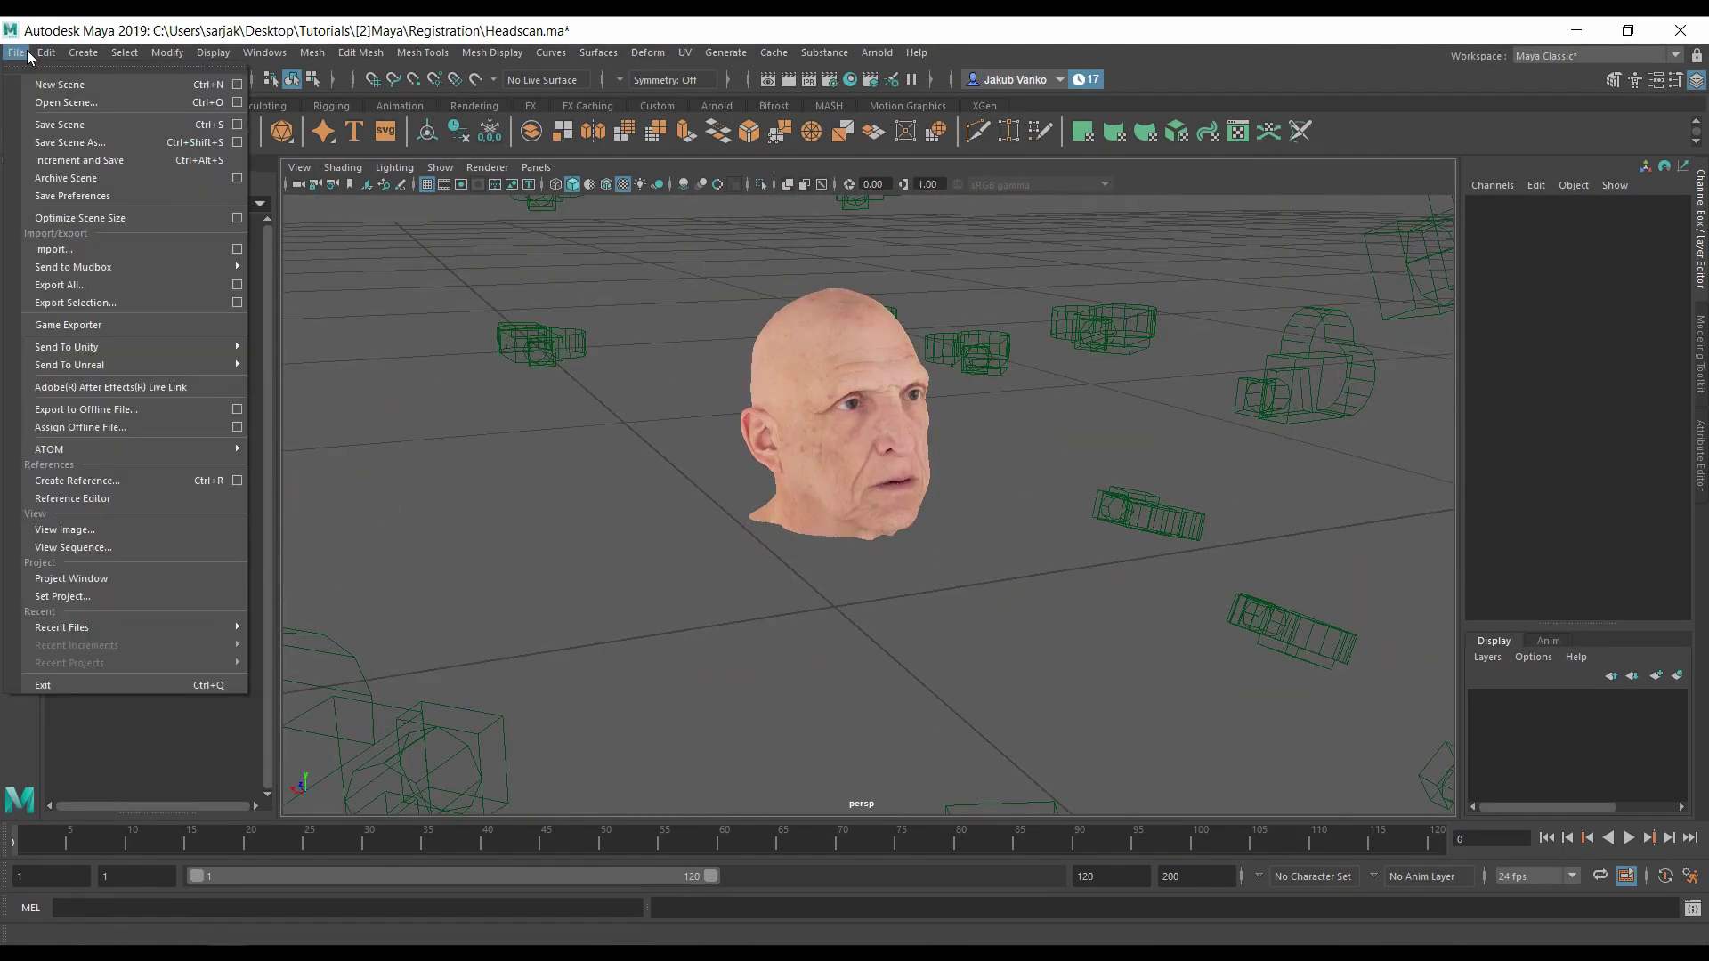
left_click(83, 124)
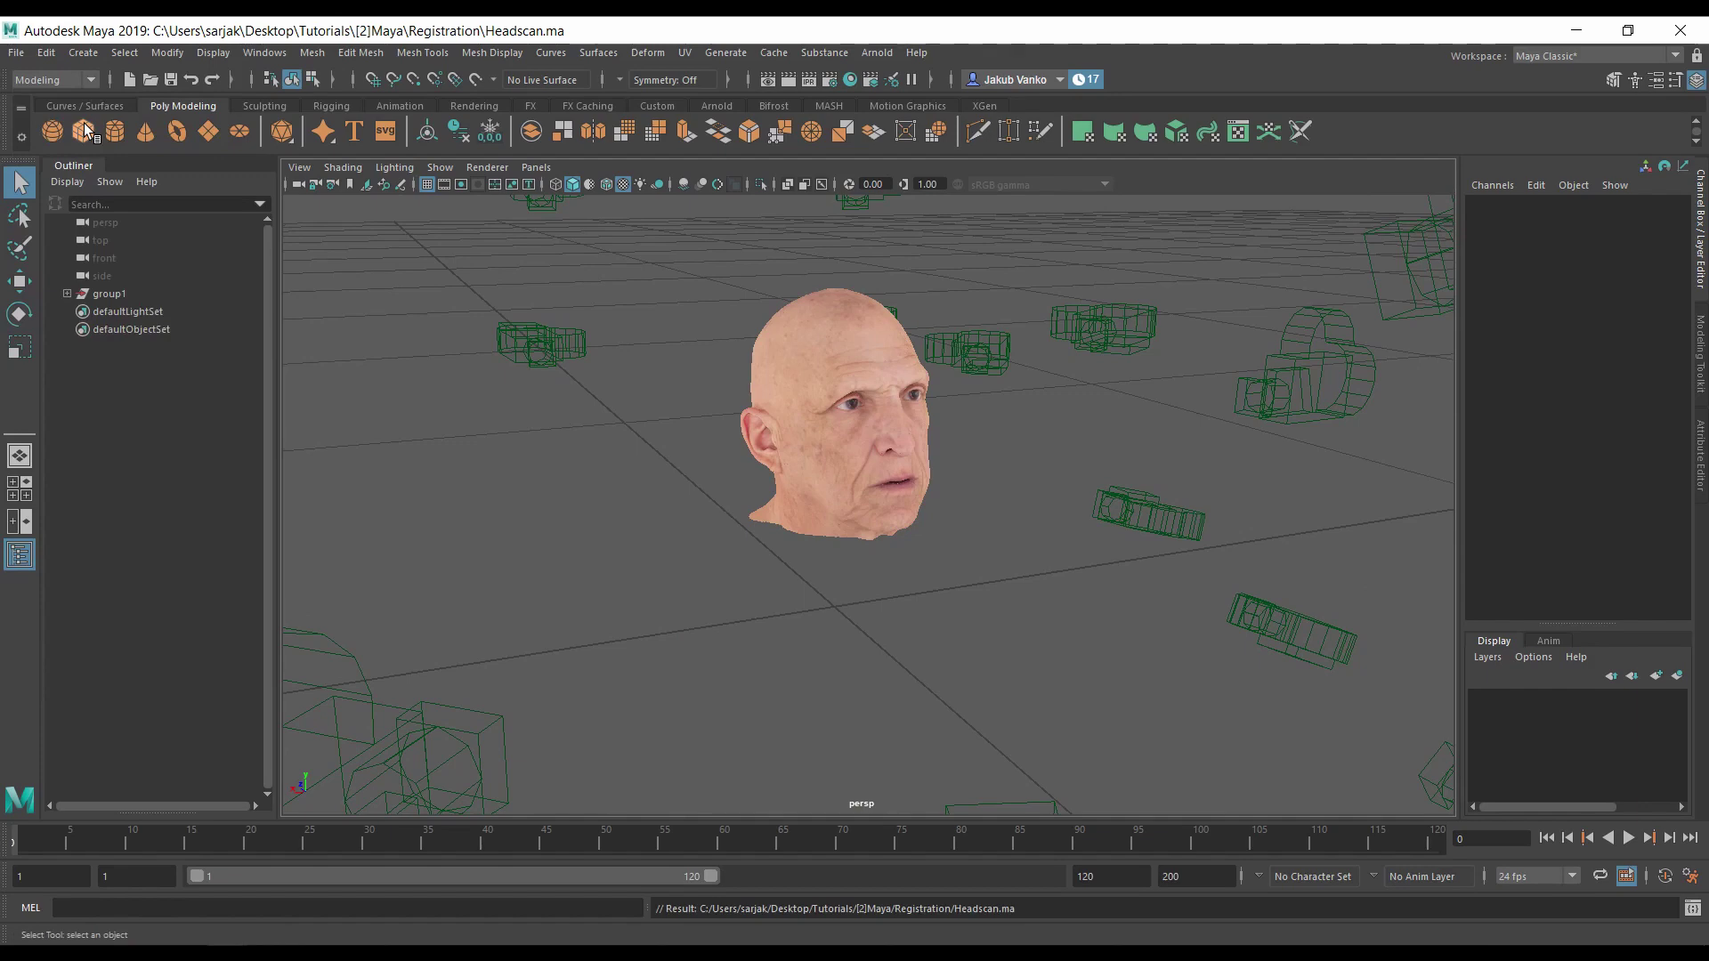
scroll(790, 460, "down", 2)
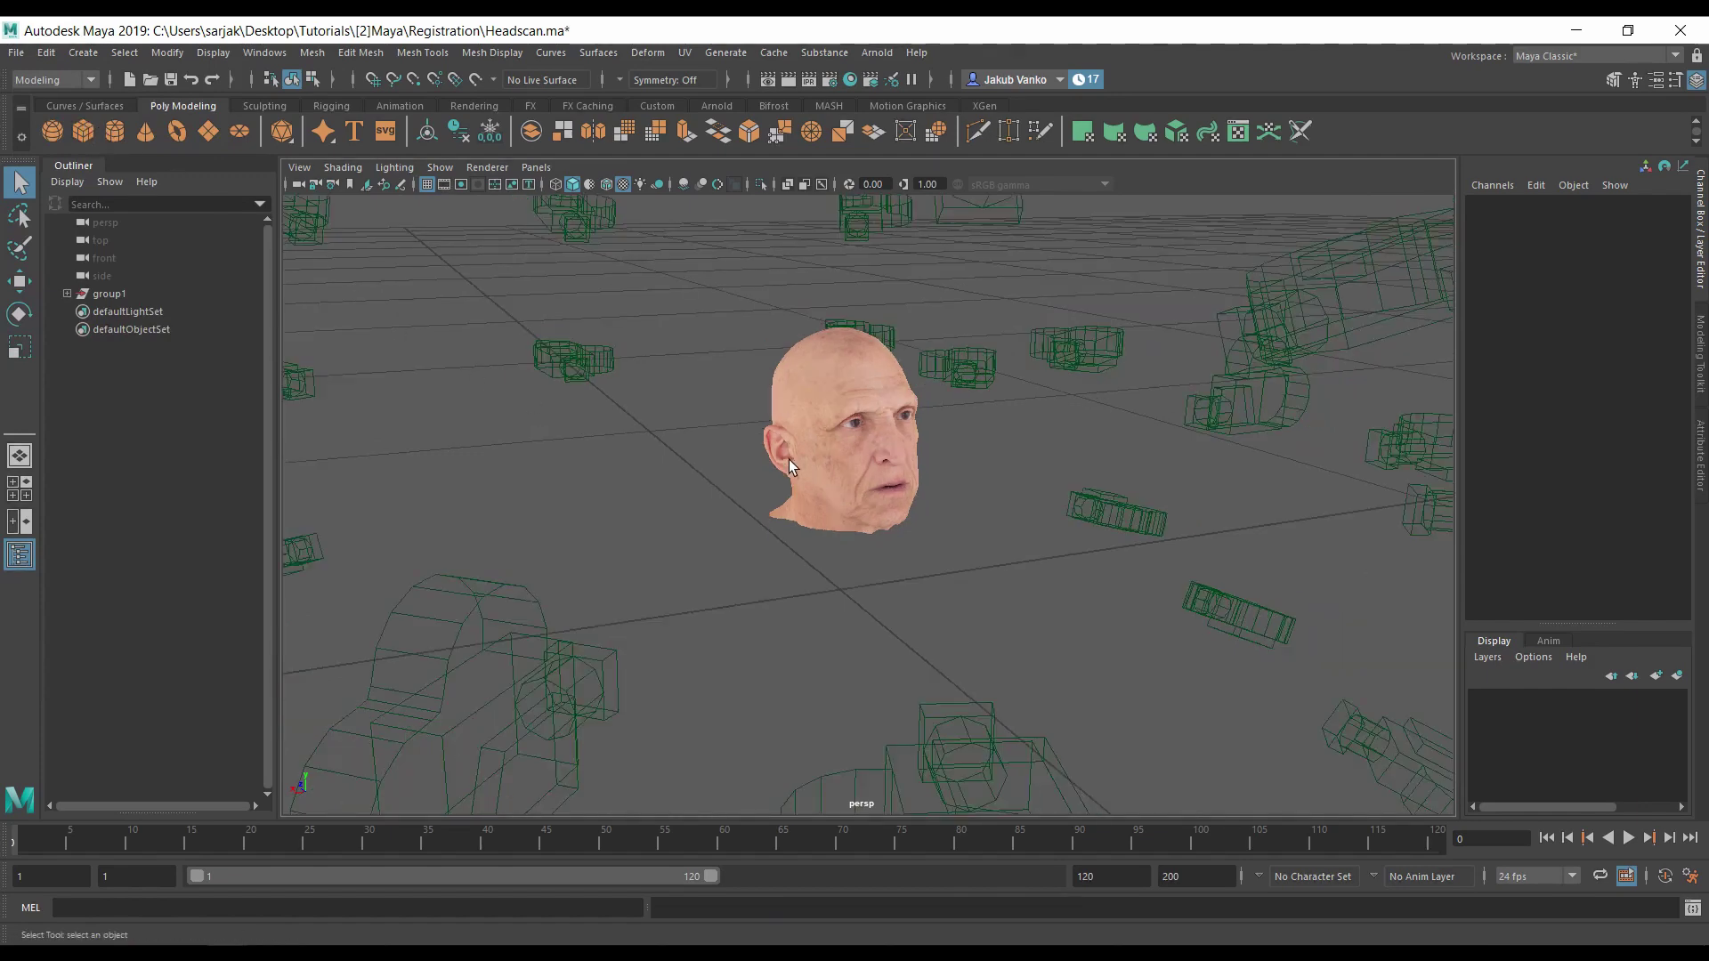
scroll(789, 460, "down", 3)
scroll(781, 460, "down", 2)
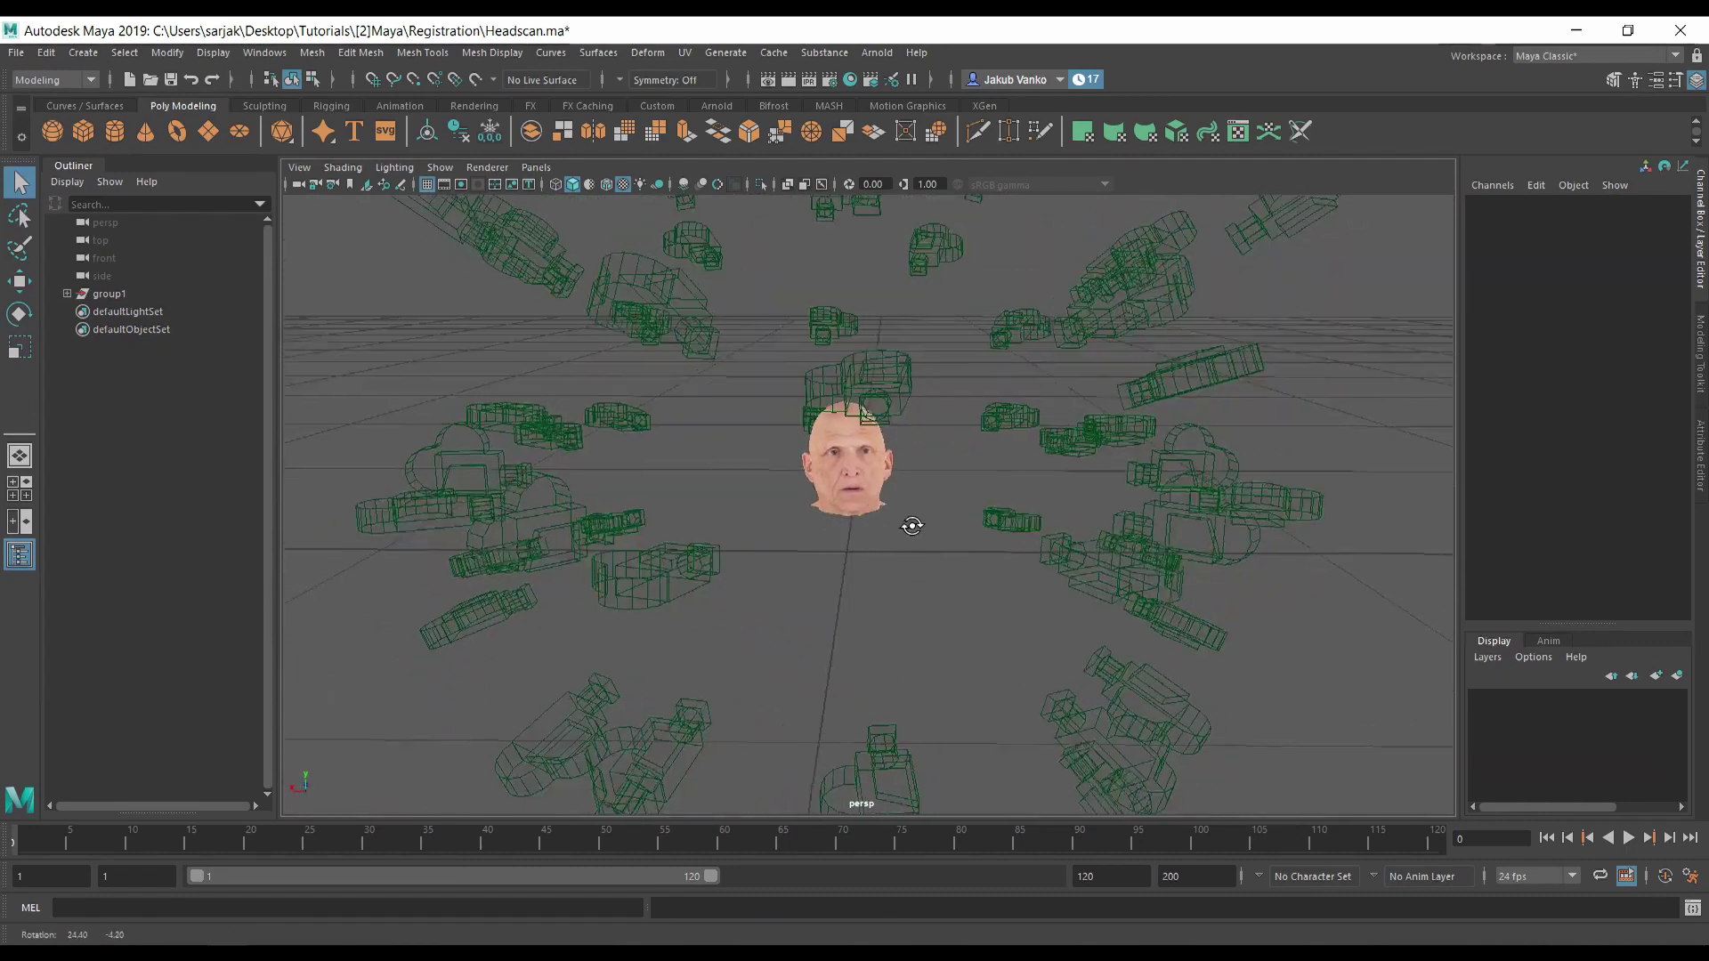
left_click_drag(966, 531, 908, 530, "alt")
left_click(859, 388)
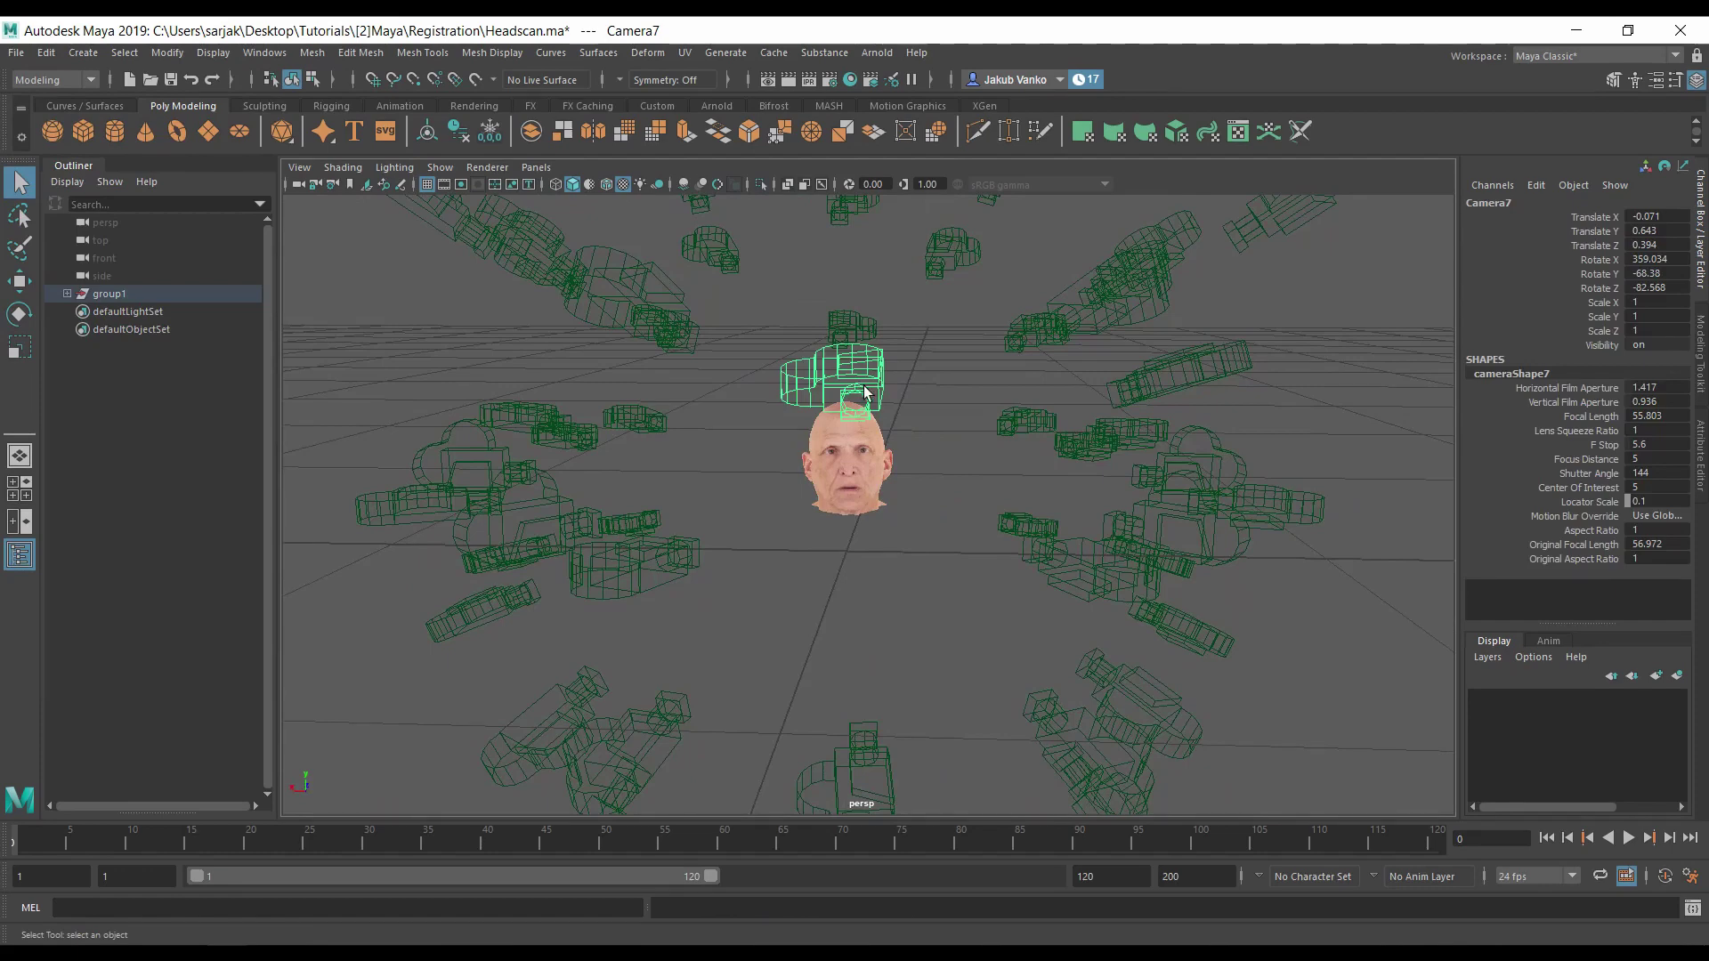
Step: Set imagePlaneShape7's Display to 'in all views' so the 00007.png photo appears
left_click(1700, 467)
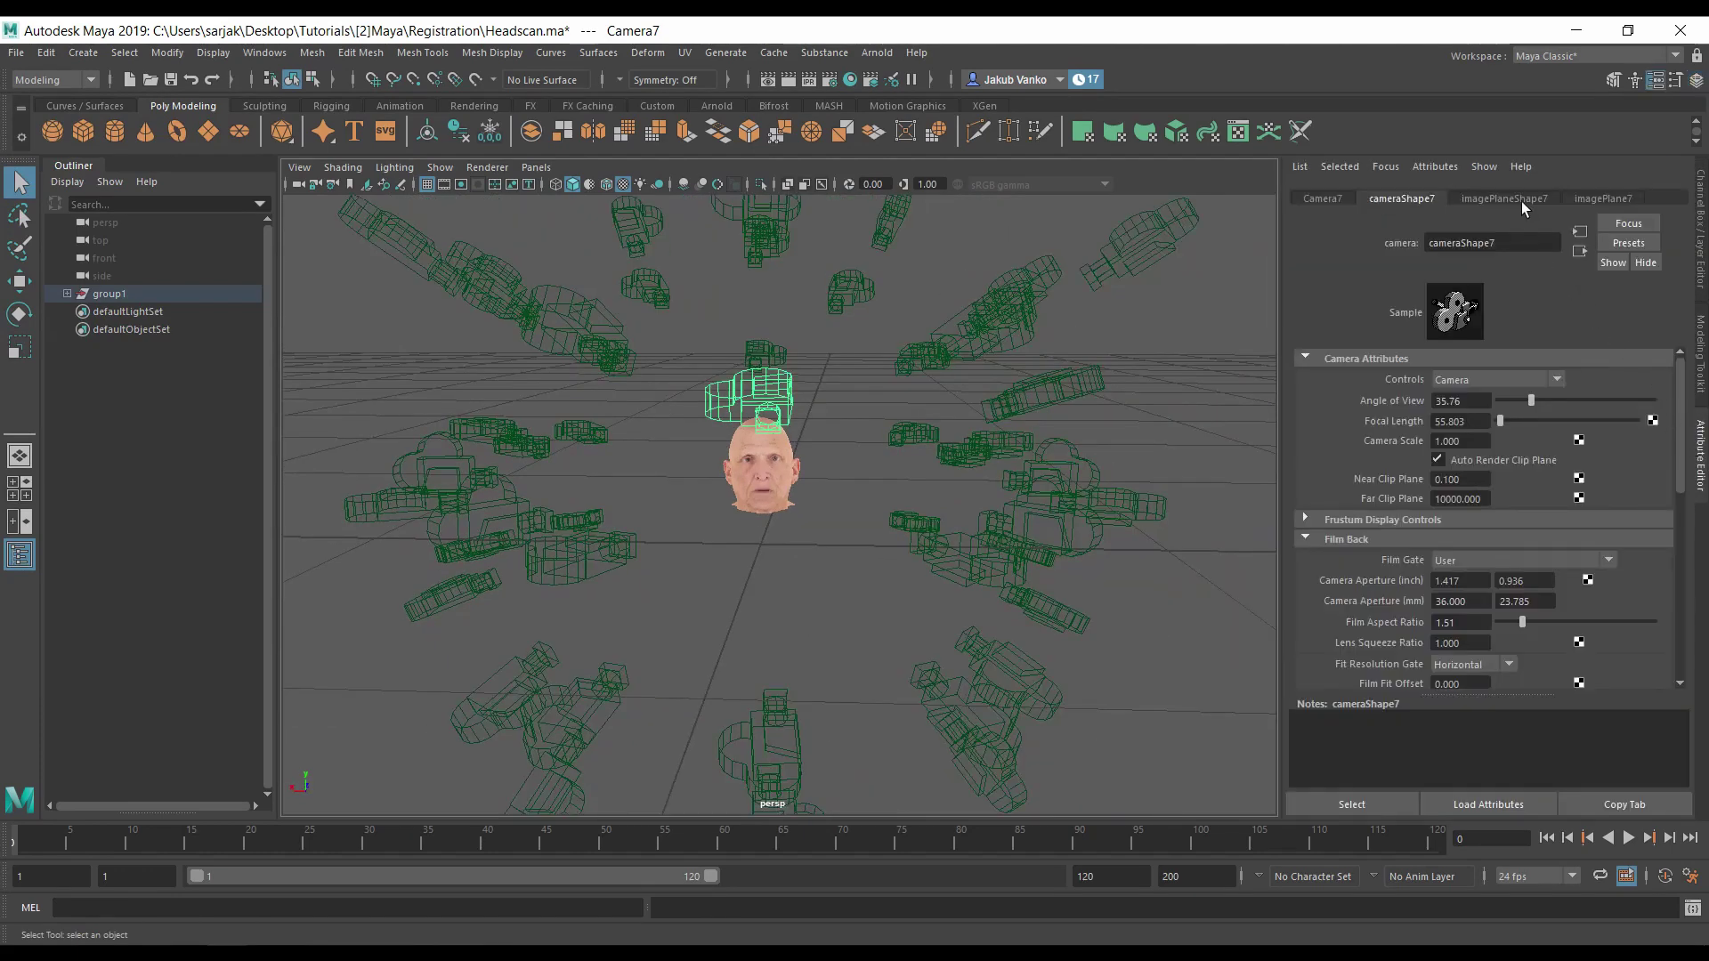
left_click(1523, 199)
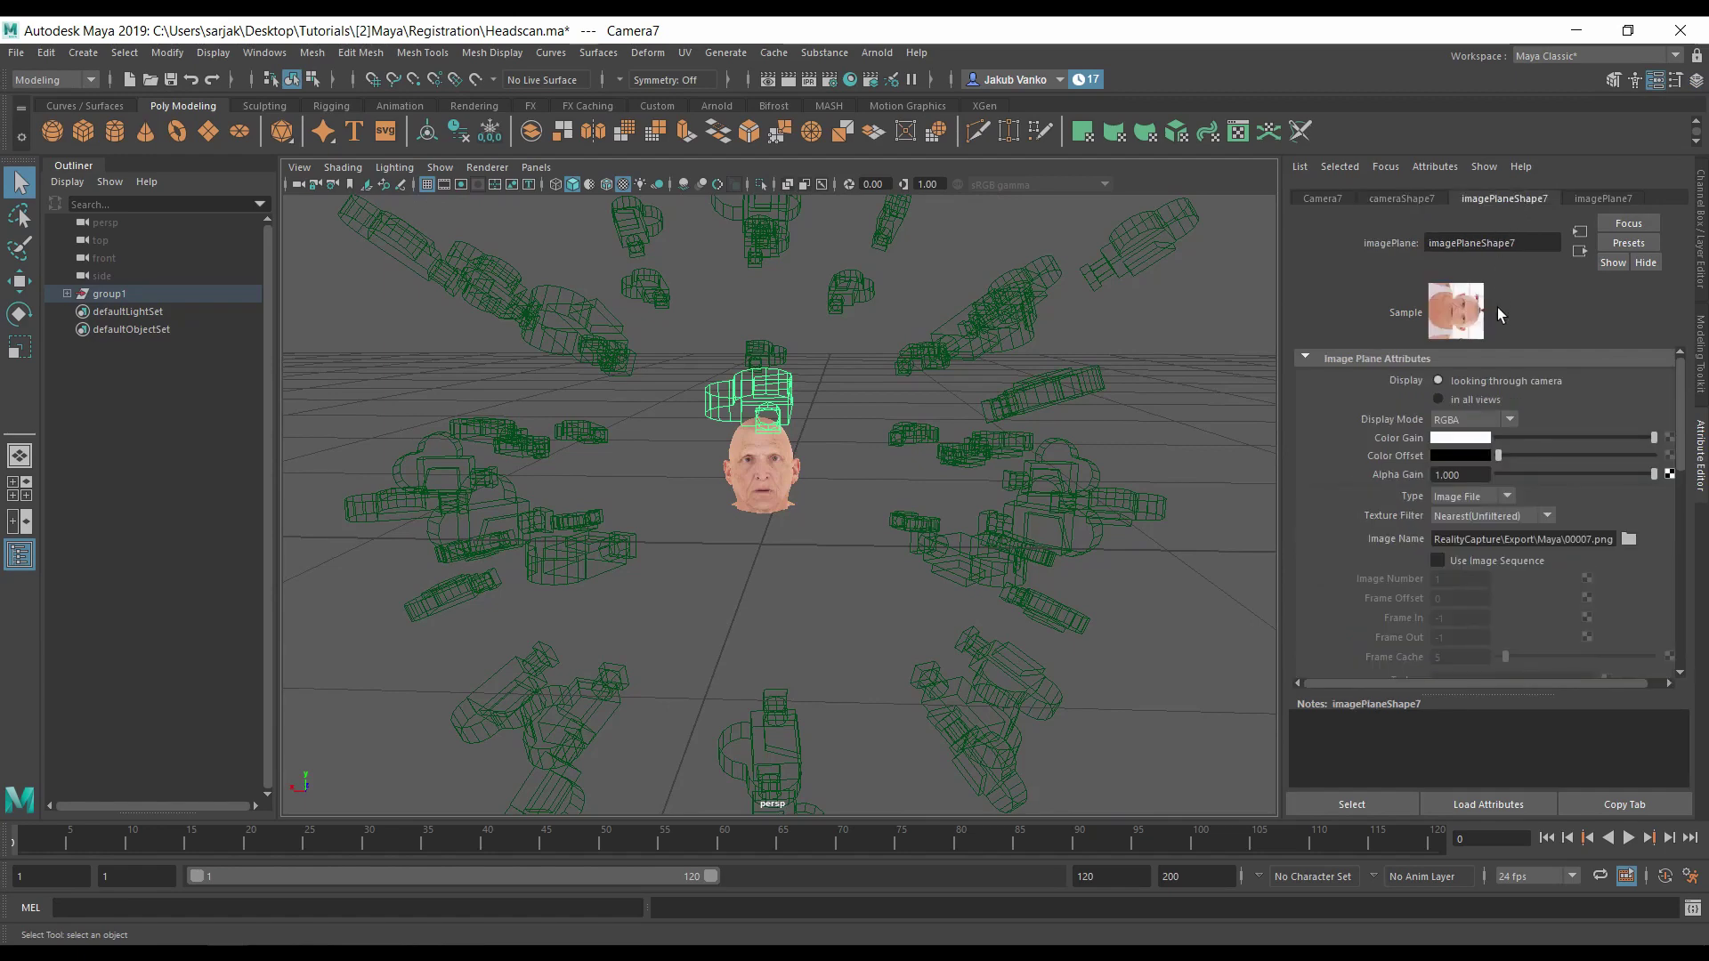
left_click(1485, 400)
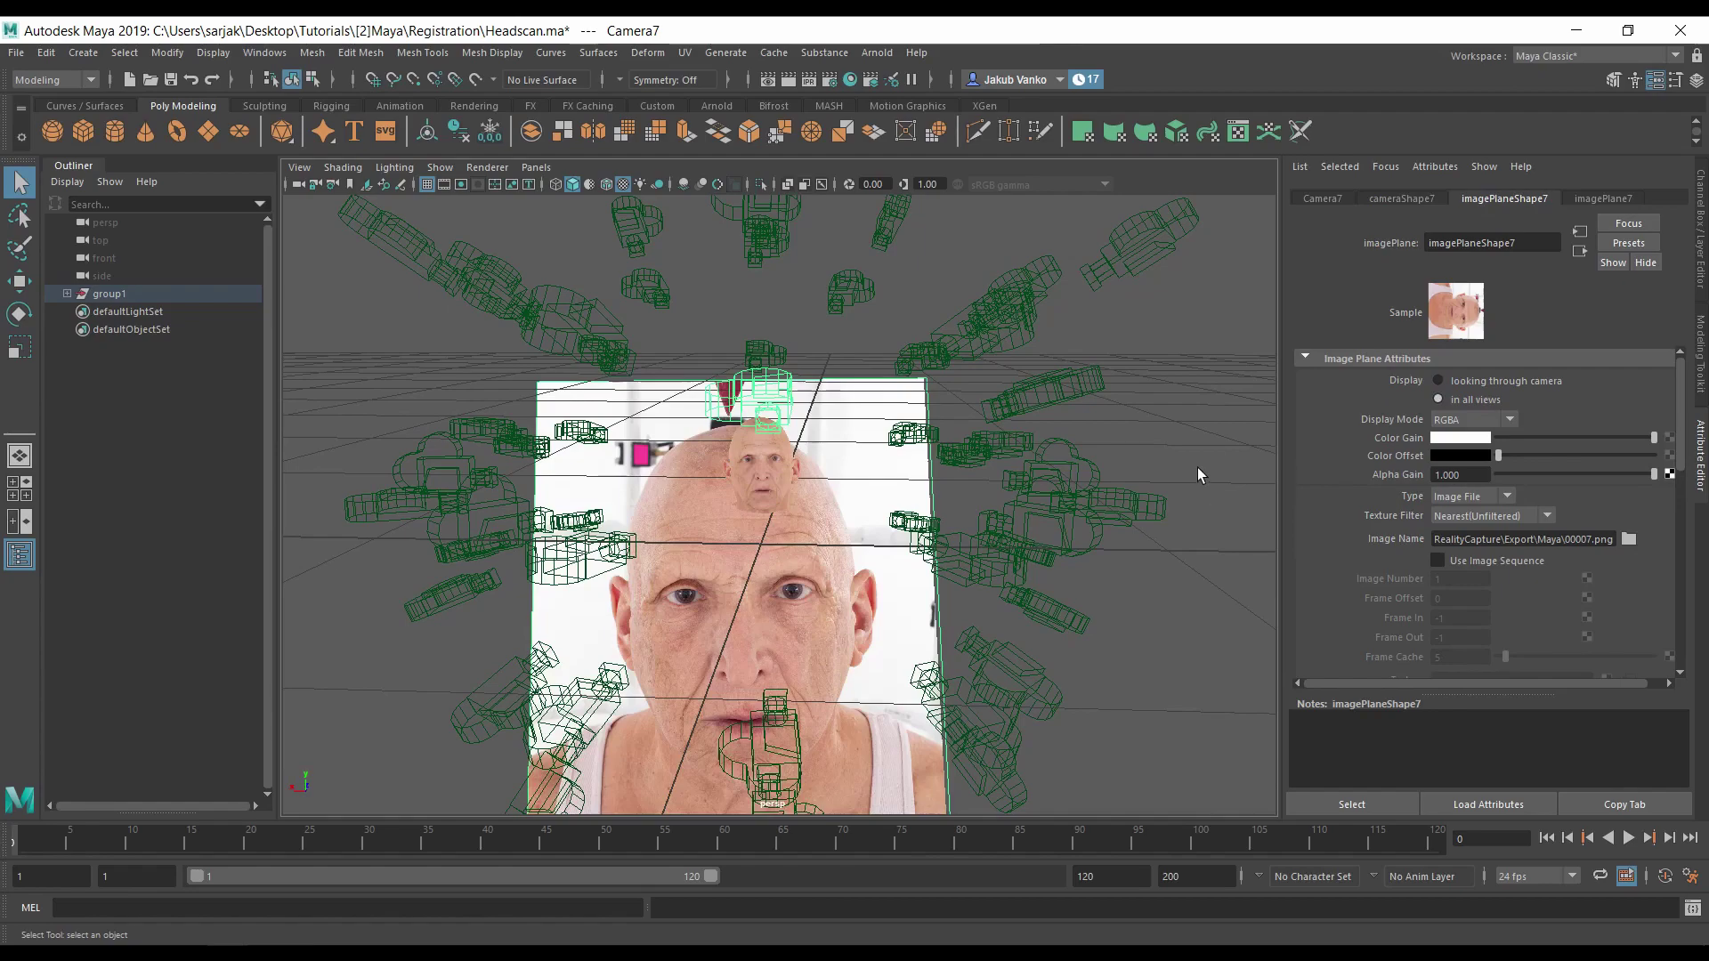
left_click_drag(1198, 473, 1170, 473, "alt")
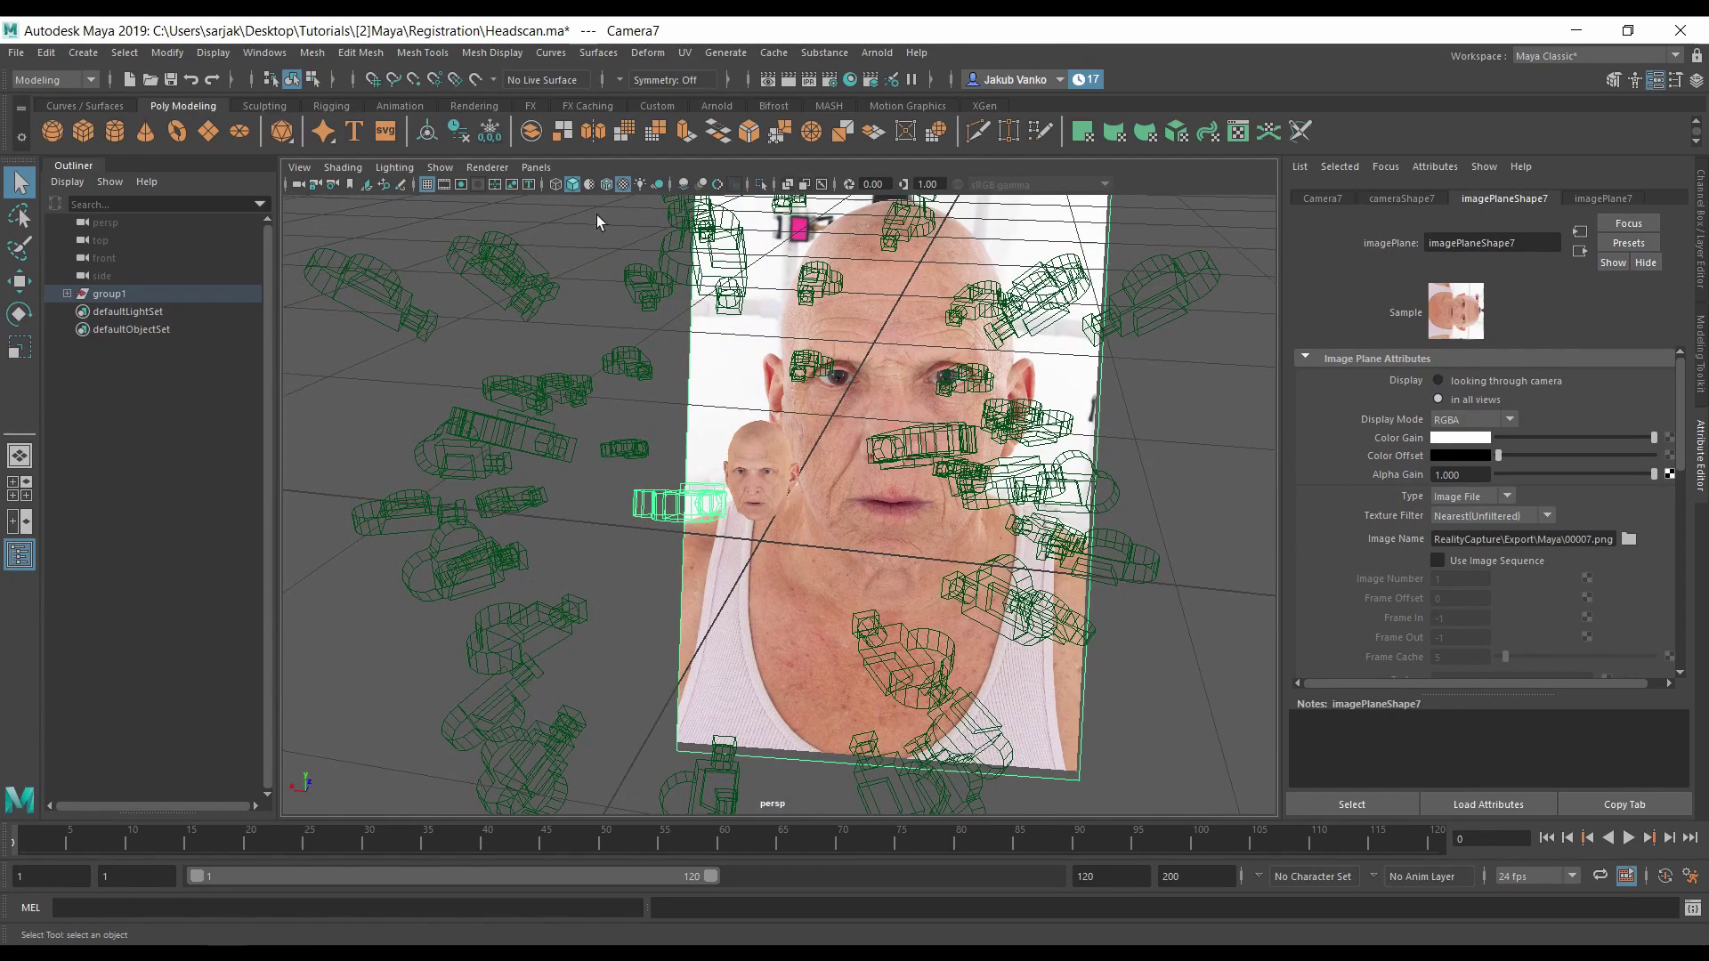
Step: Look through Camera7 with textures off, default lighting, and the film gate shown
left_click(539, 168)
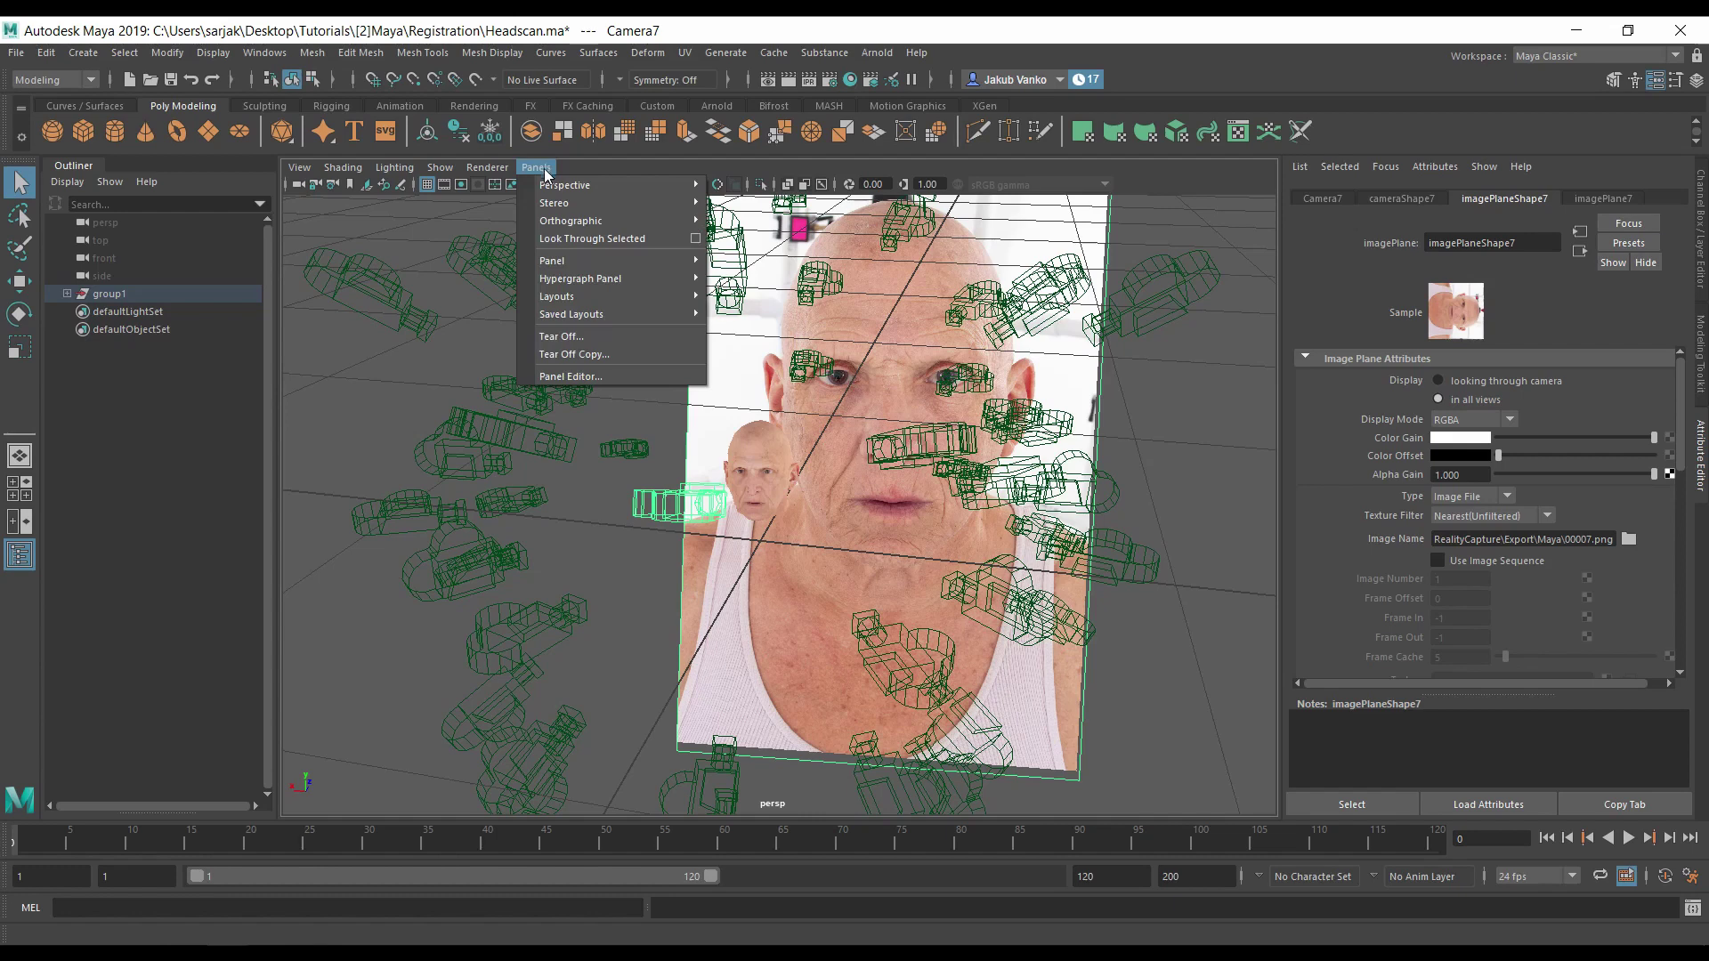
left_click(615, 240)
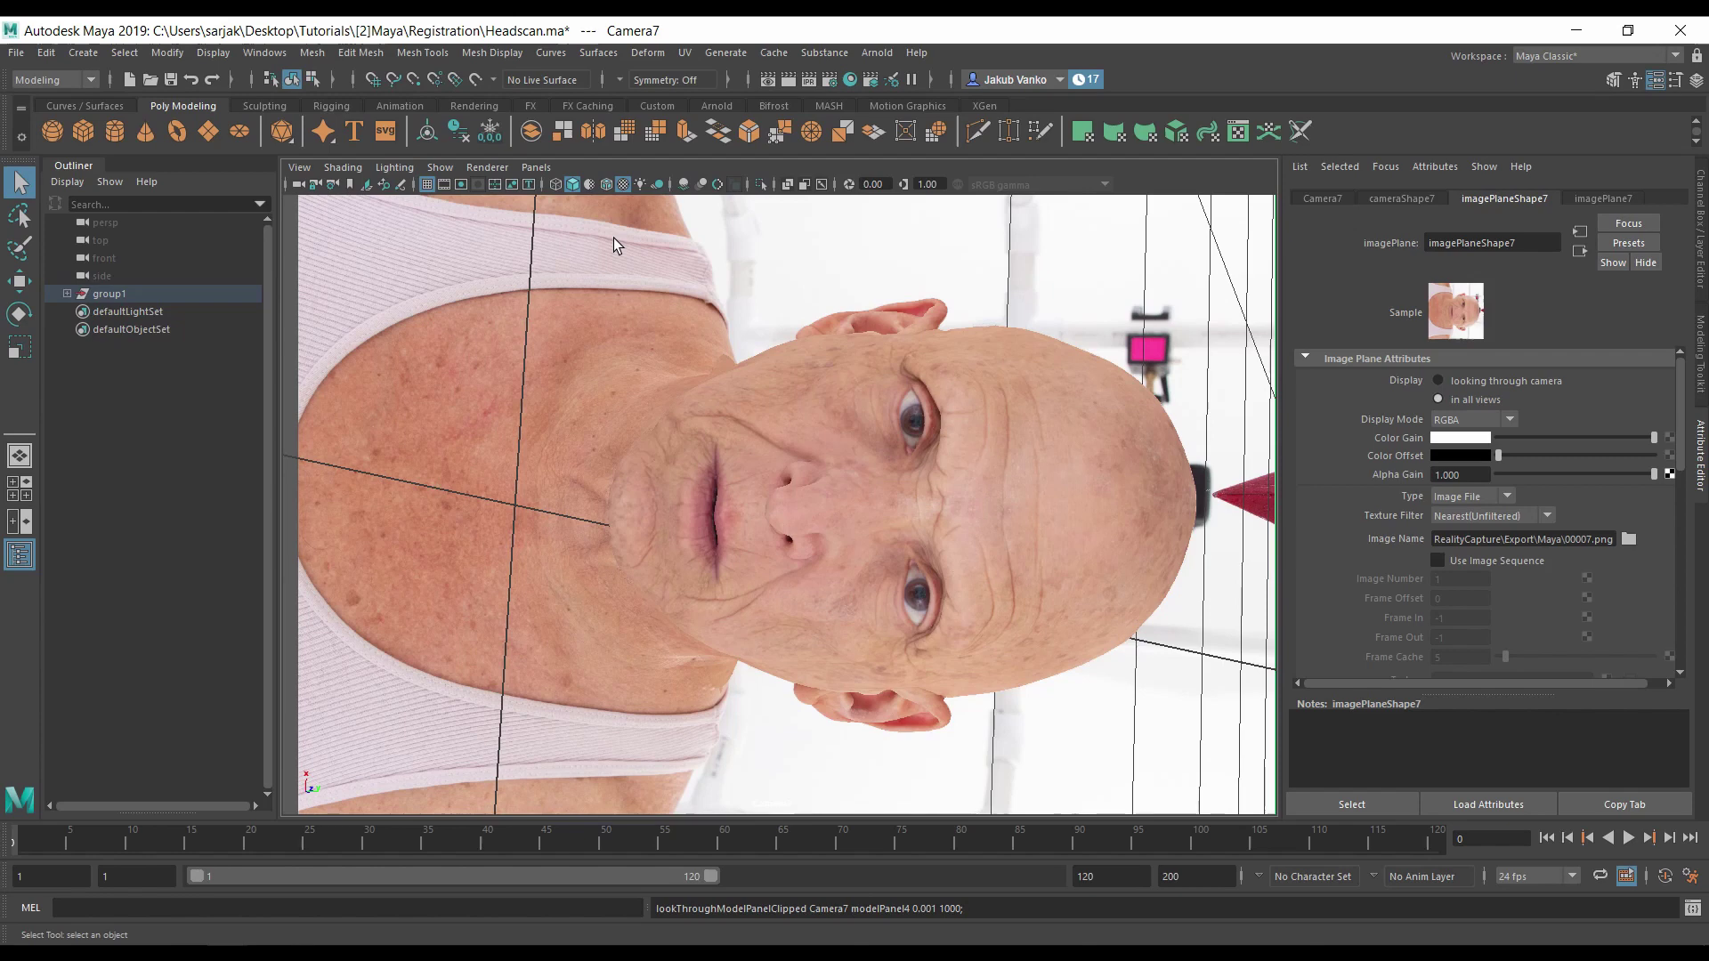
left_click(607, 186)
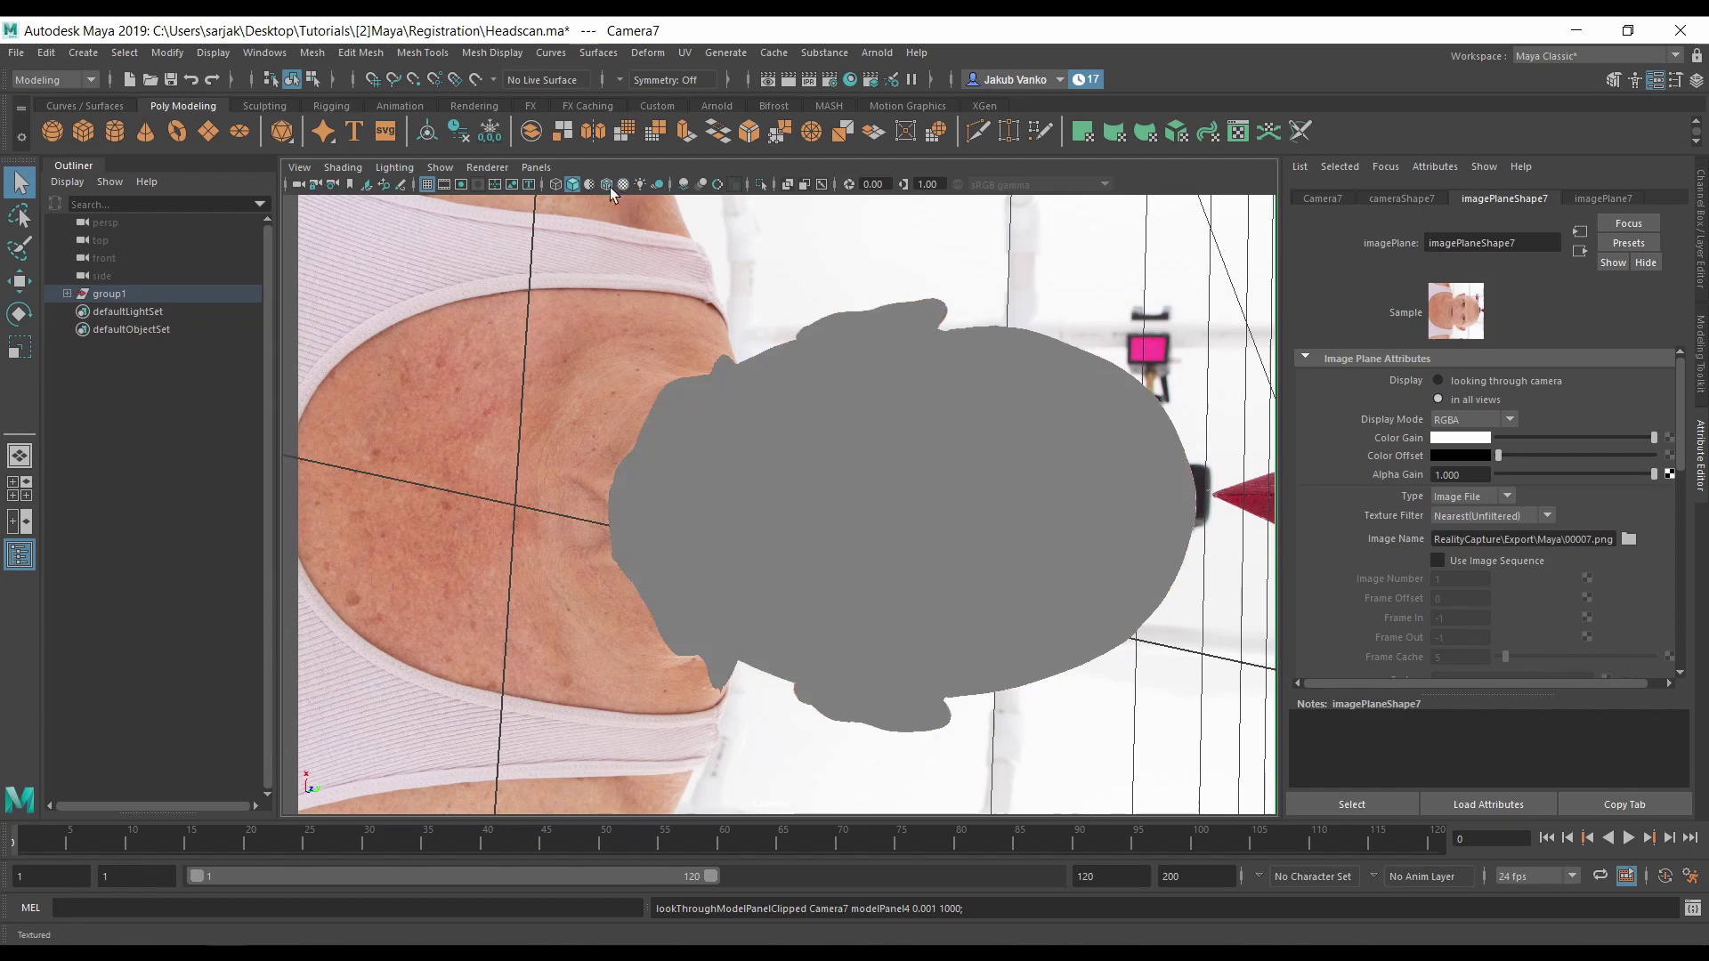
left_click(415, 171)
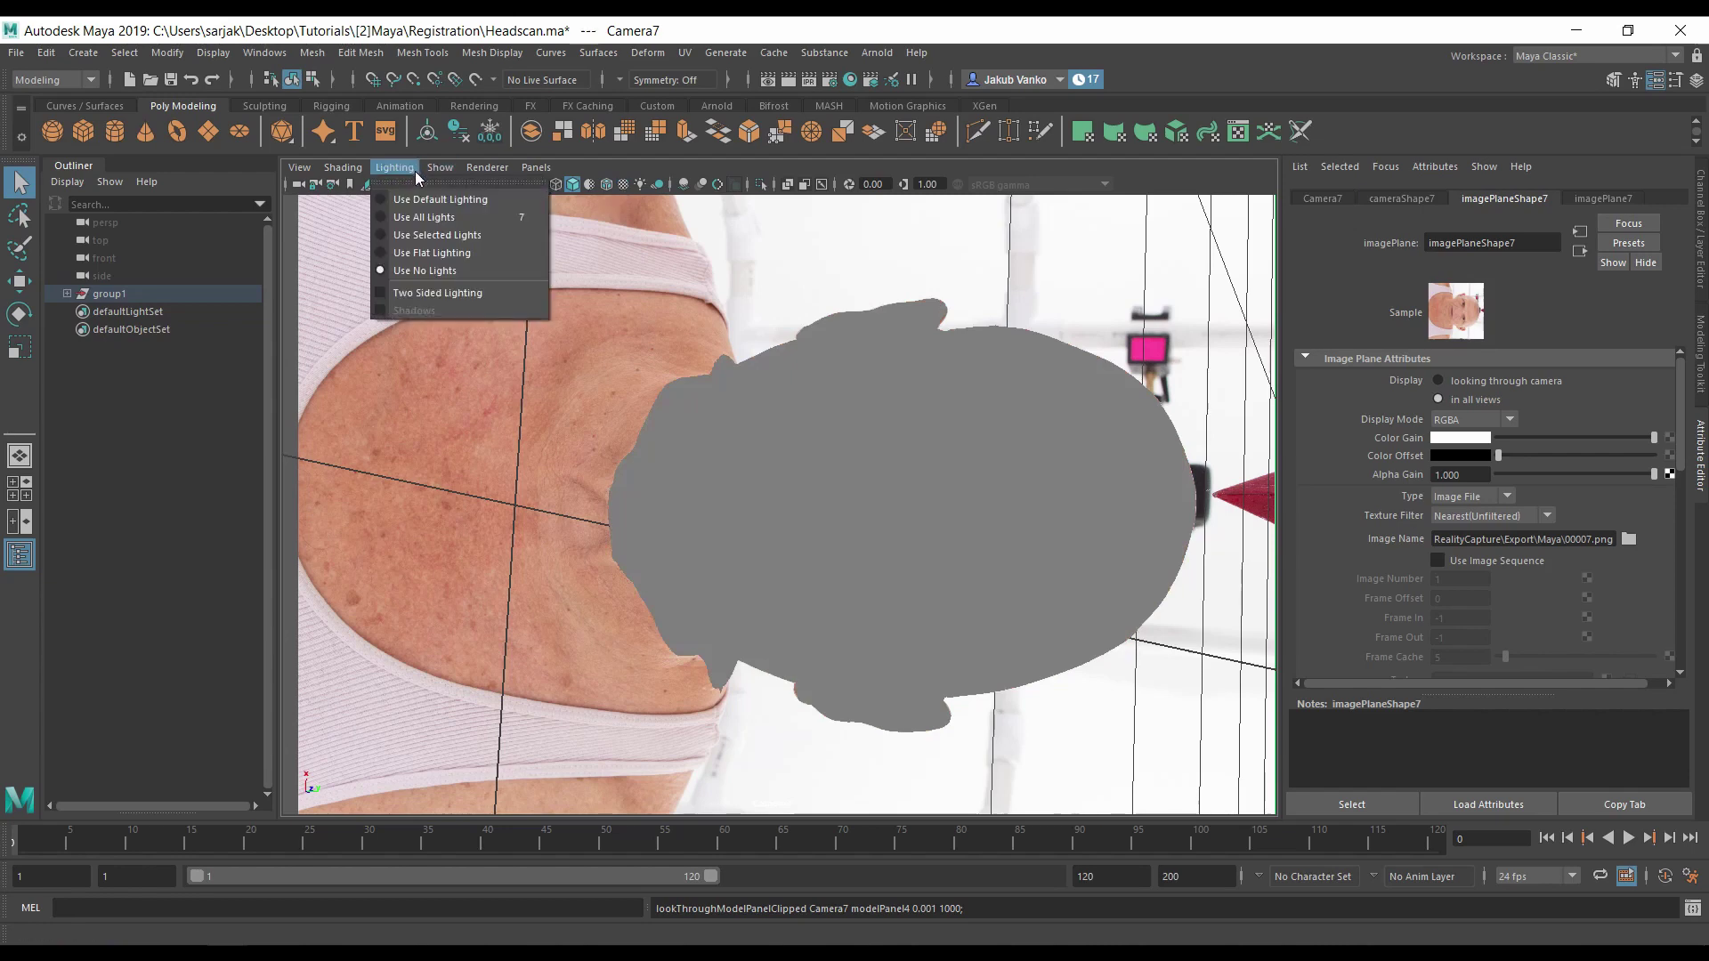
left_click(420, 199)
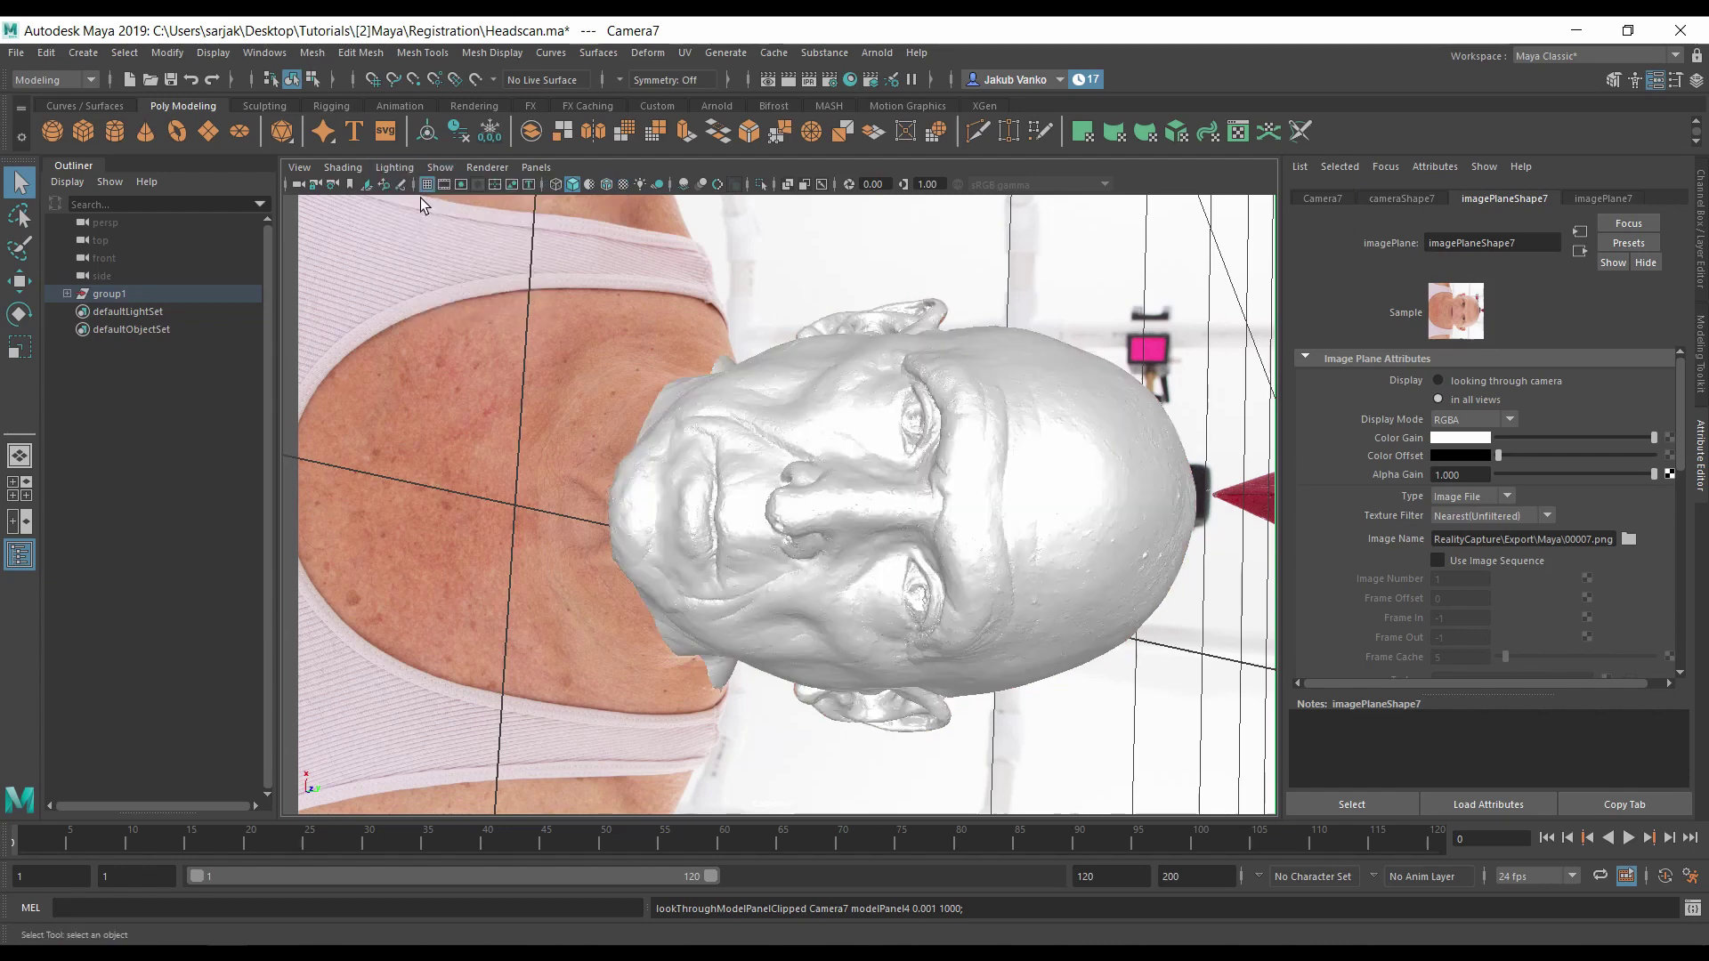
left_click(445, 186)
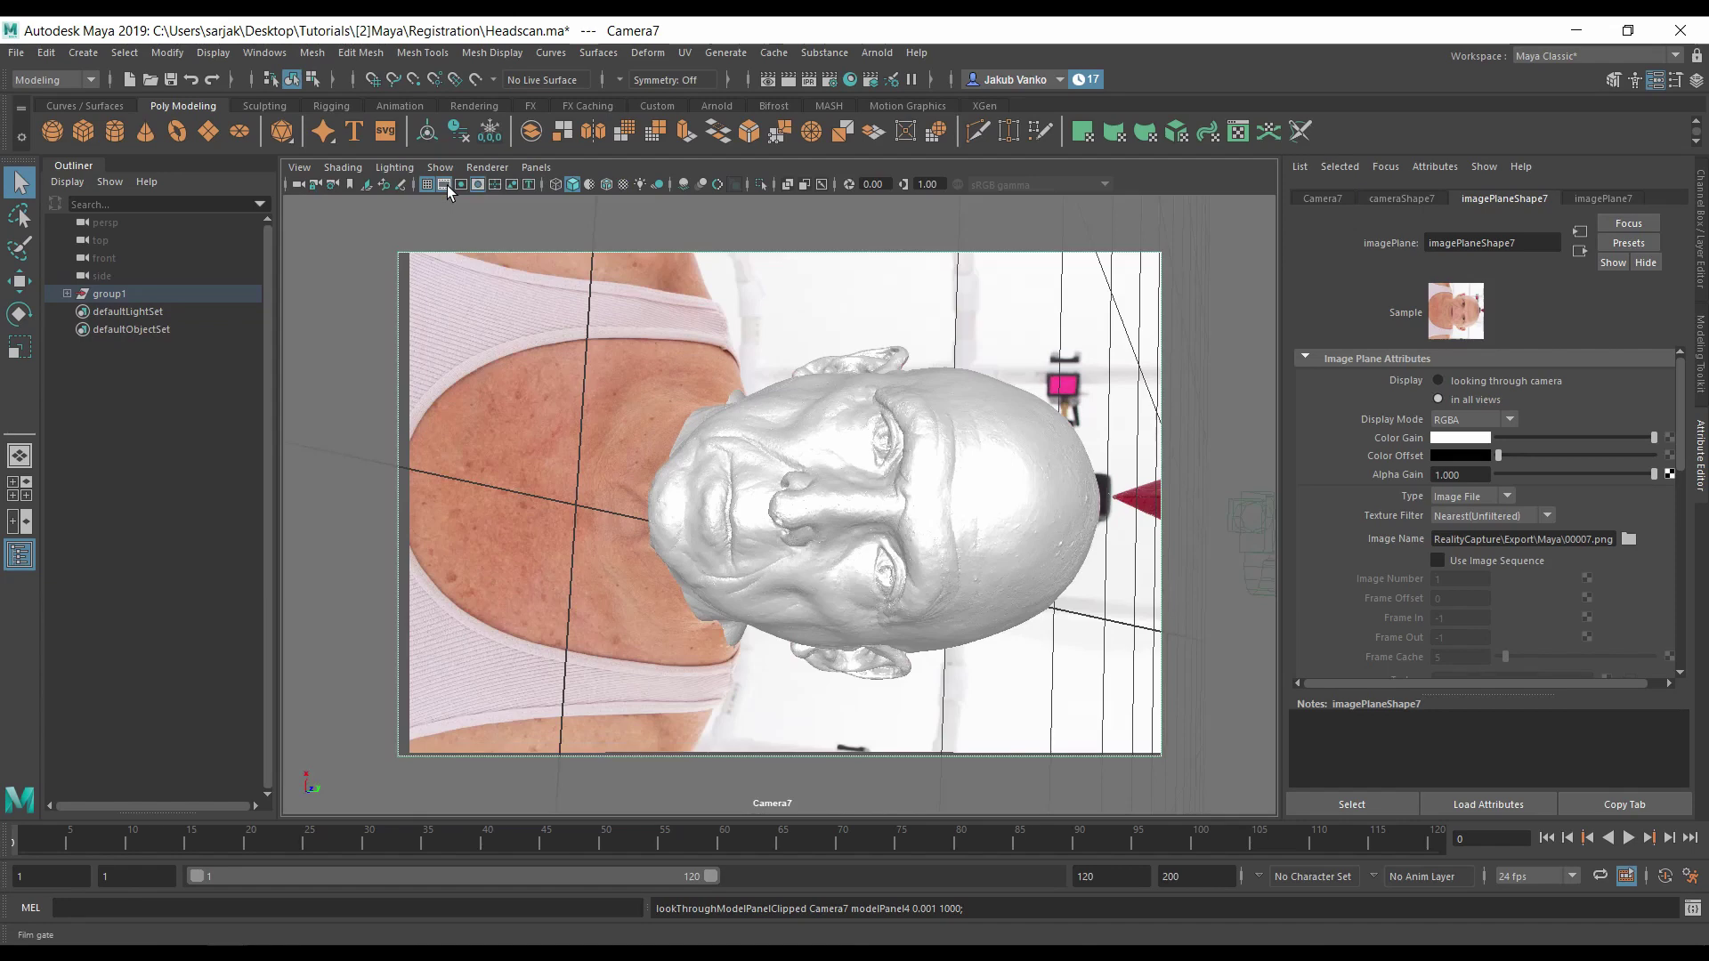
left_click(536, 168)
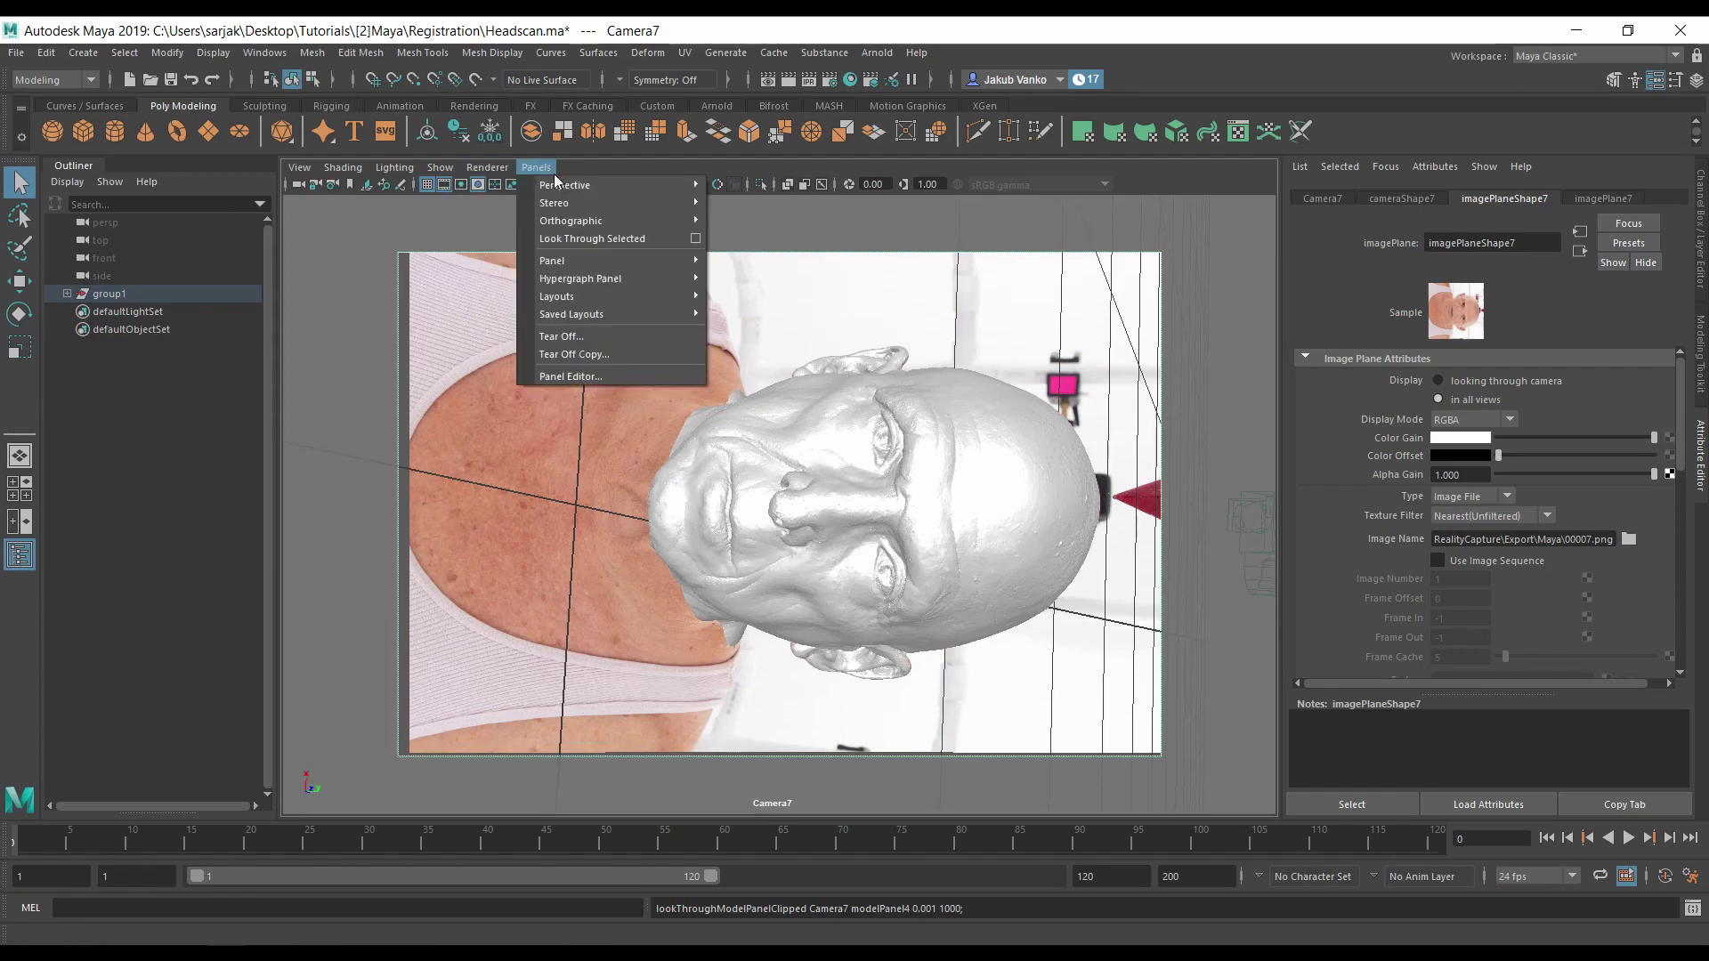
left_click(790, 238)
left_click(534, 168)
mouse_move(614, 184)
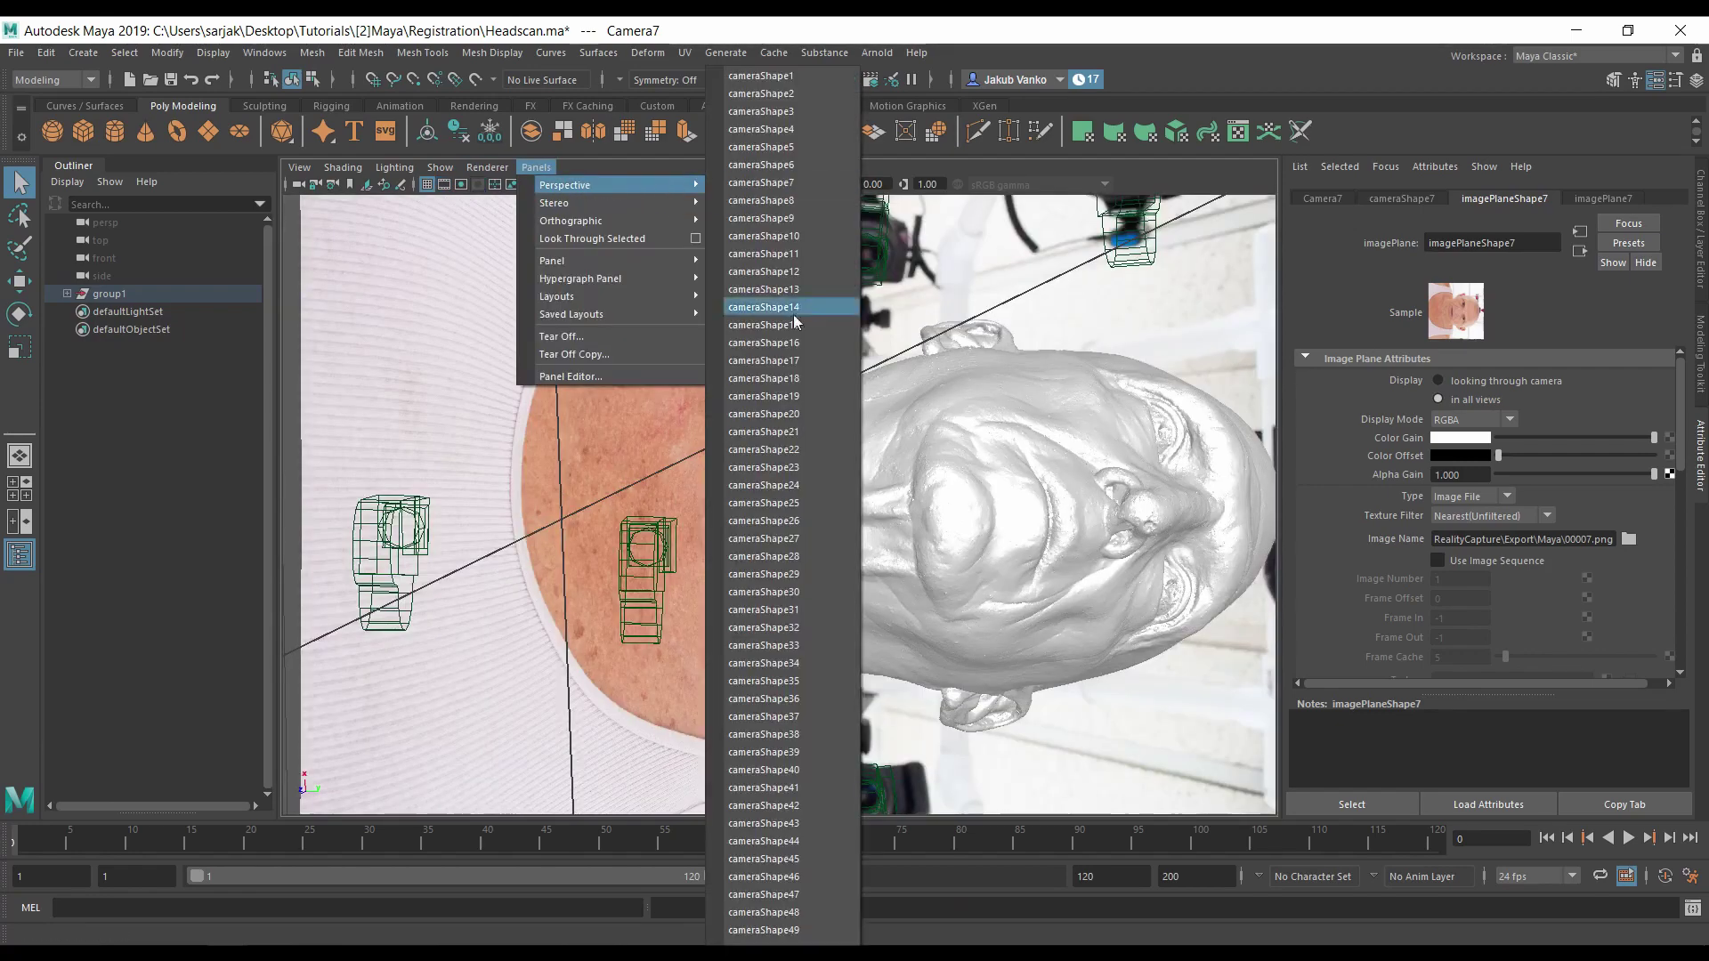
left_click(798, 594)
left_click(535, 168)
left_click(821, 185)
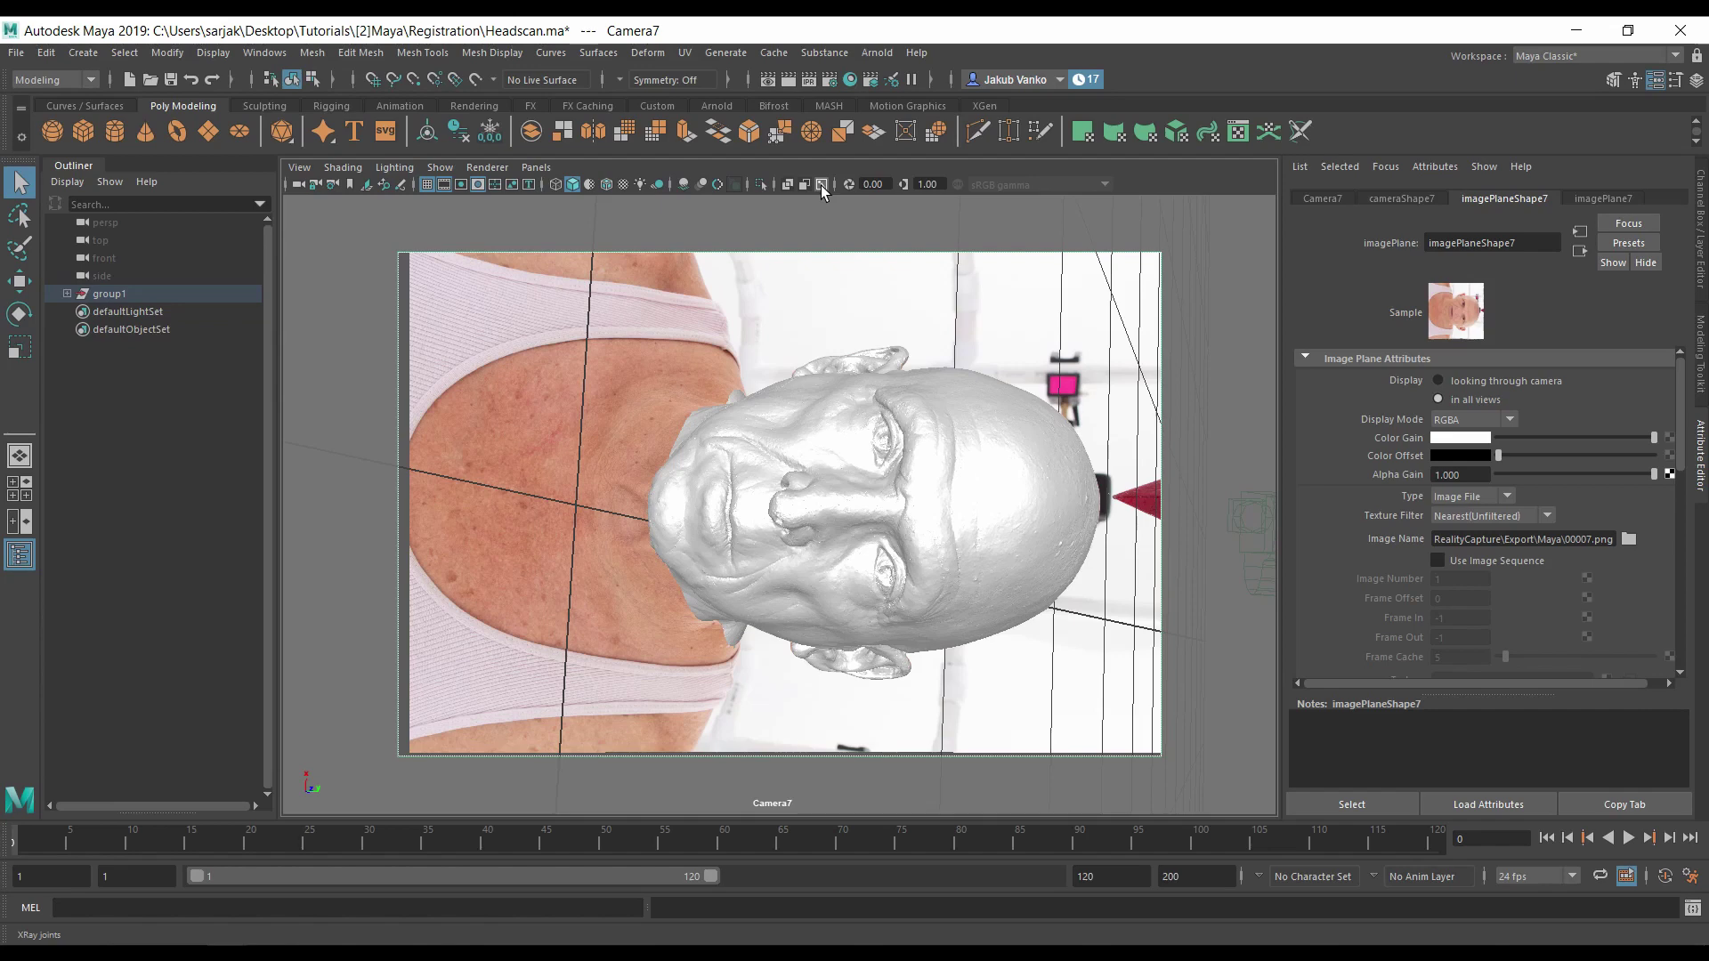
Step: In a maximized Hypershade, create a Lambert named Projection_7 and start adding a Color texture
left_click(848, 79)
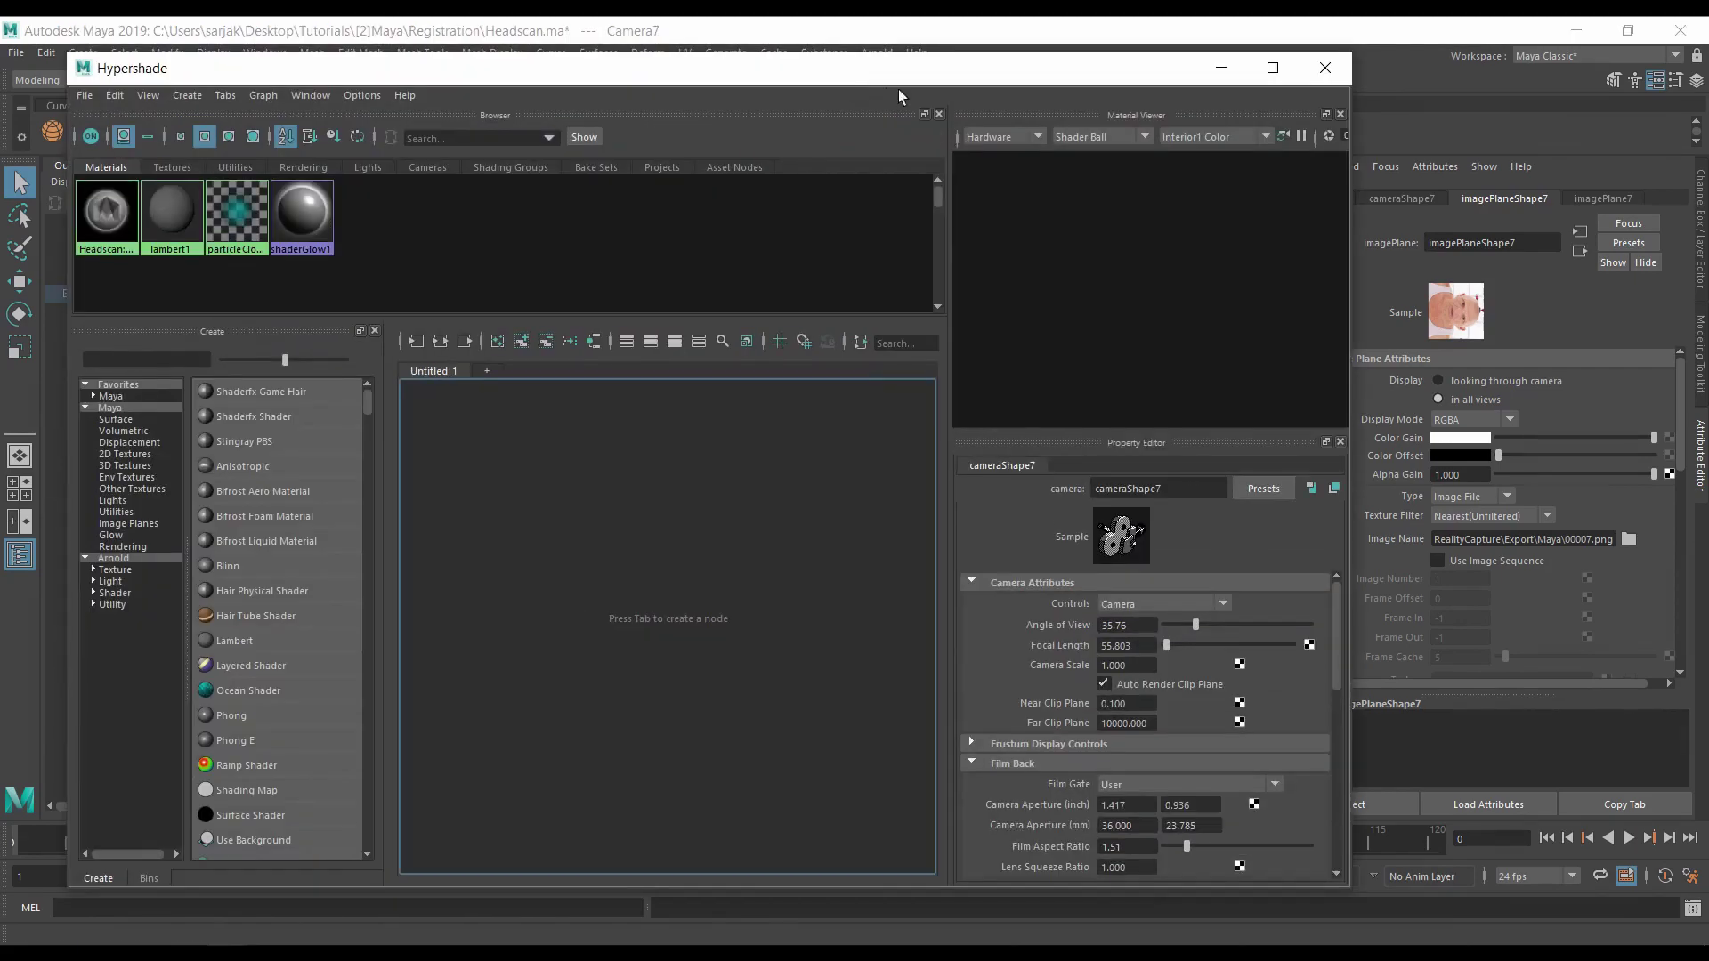
left_click(1260, 74)
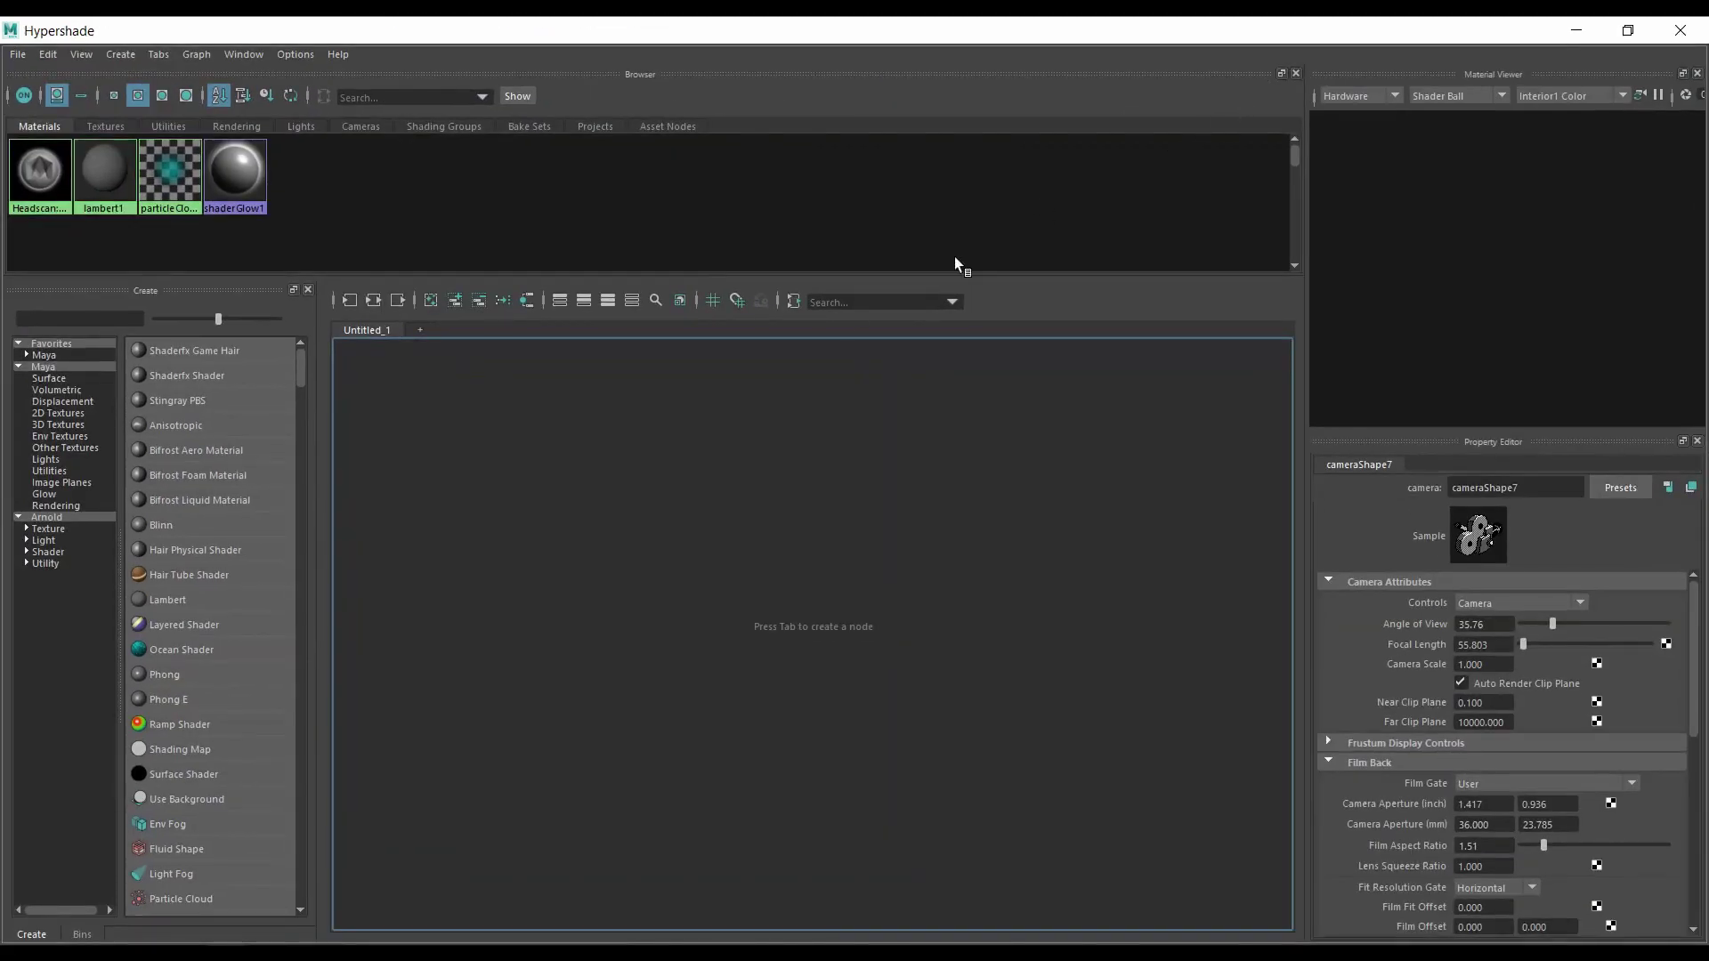
left_click(255, 600)
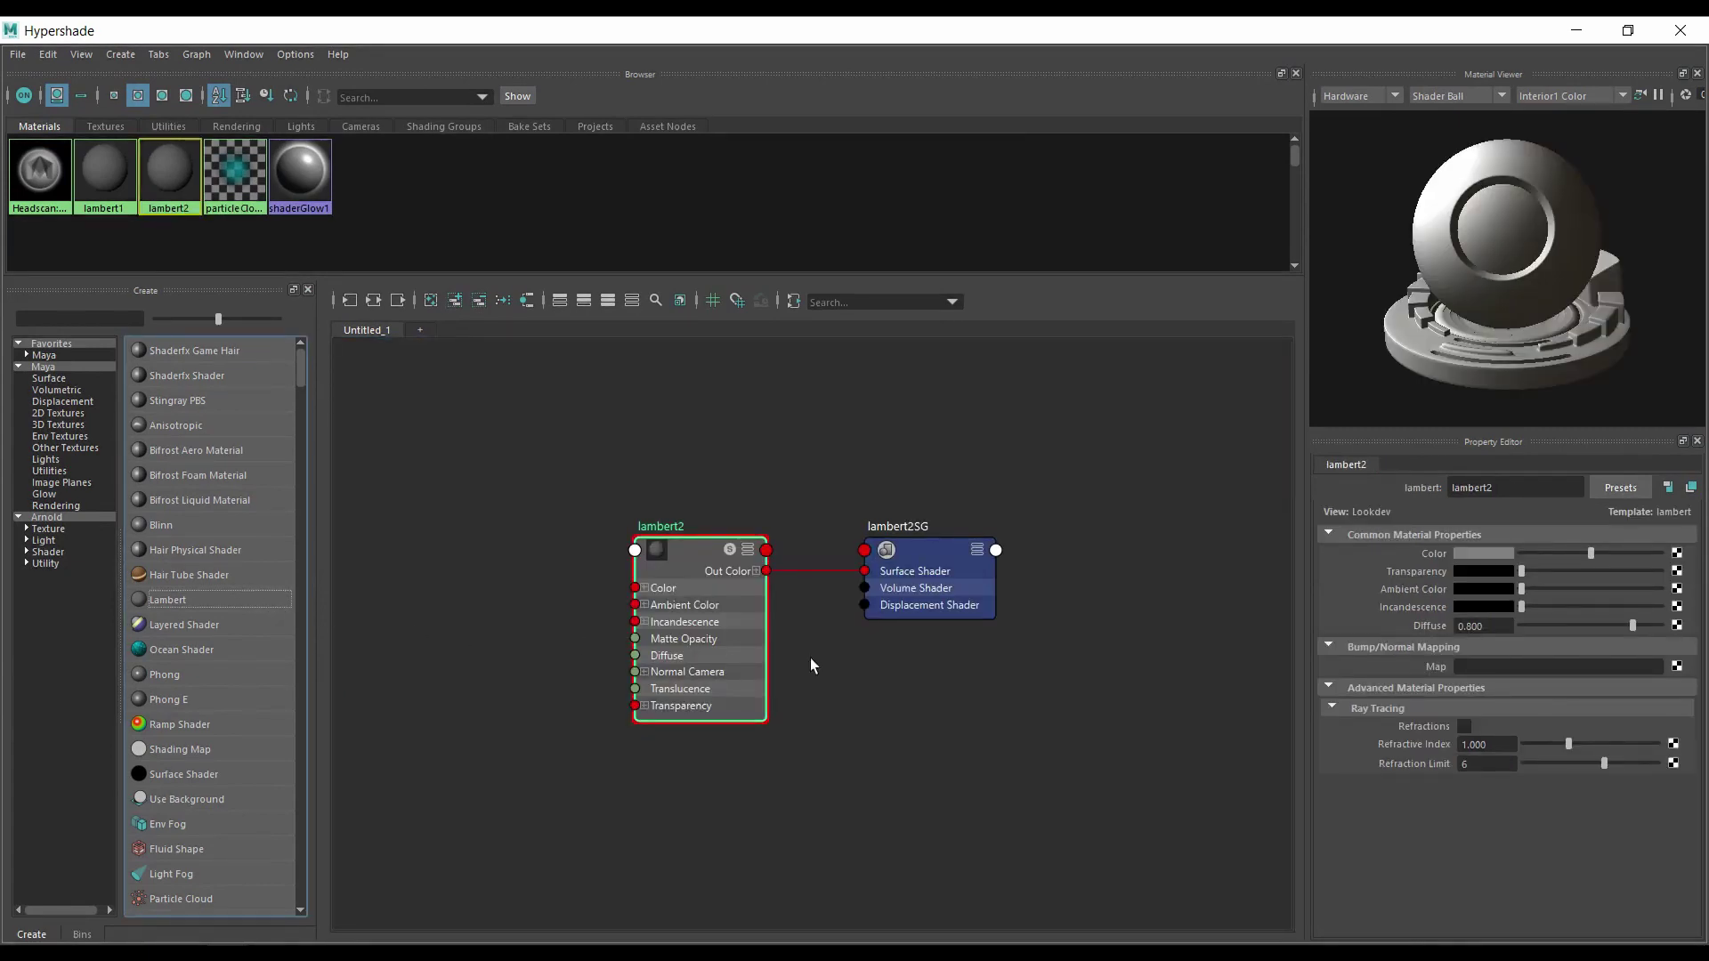
left_click_drag(1506, 493, 1431, 485)
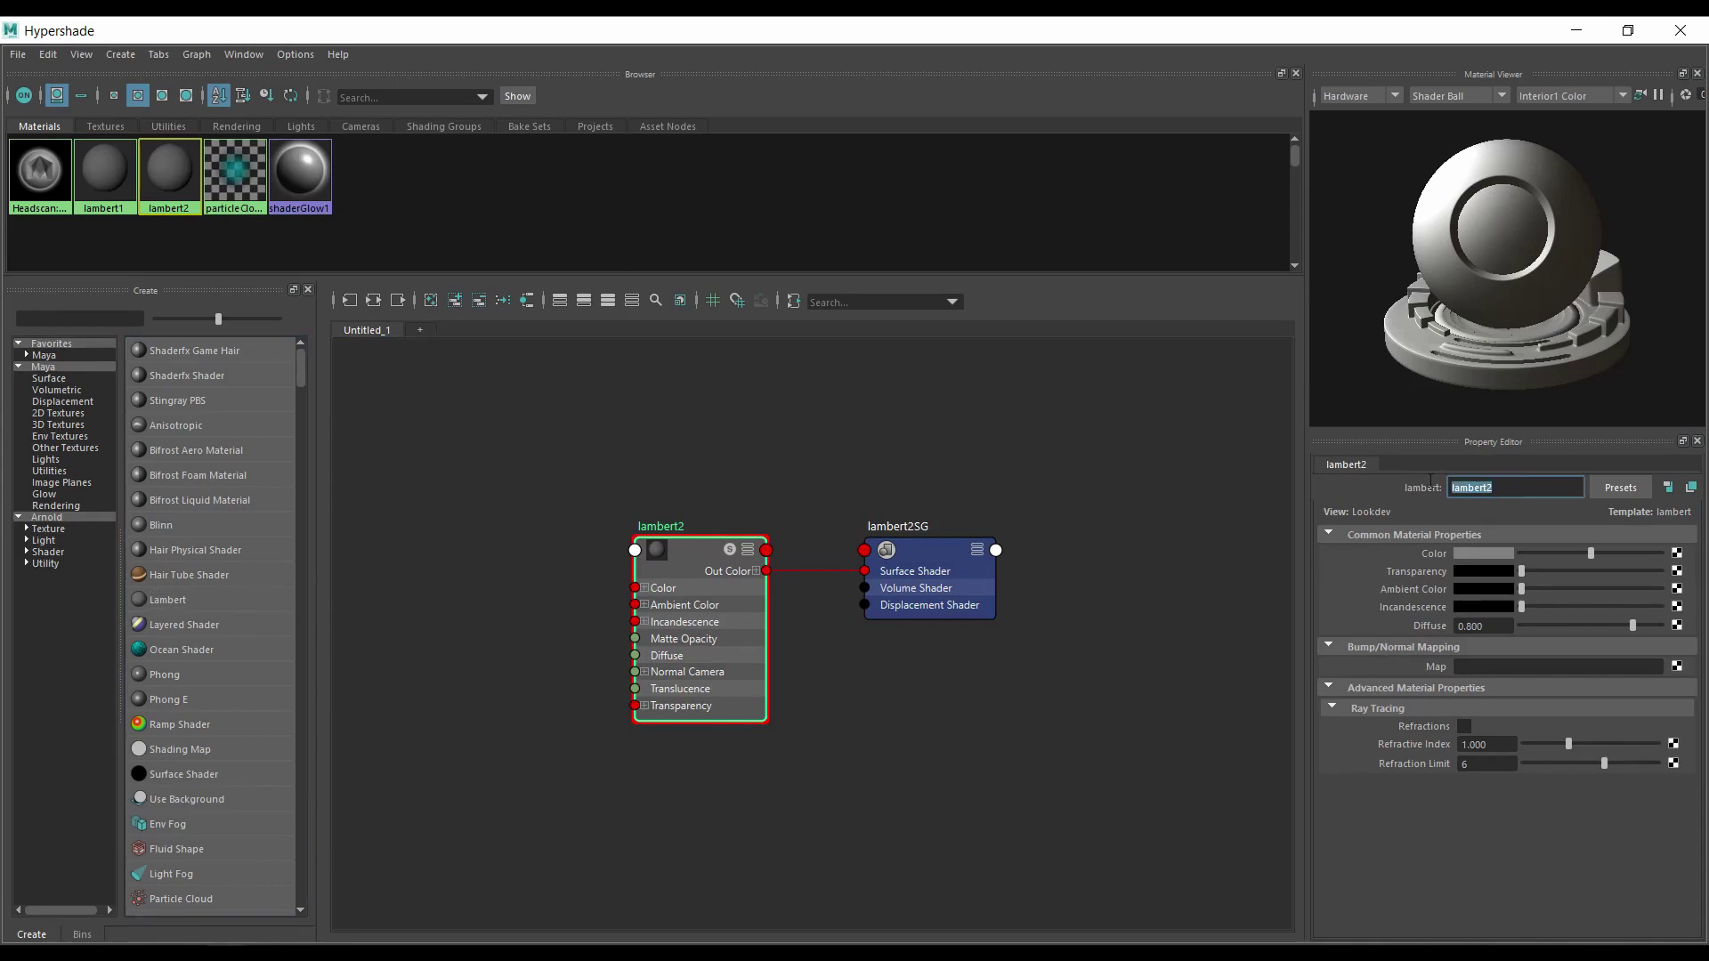
type("Proje")
type("ction_")
type("7")
left_click(1676, 552)
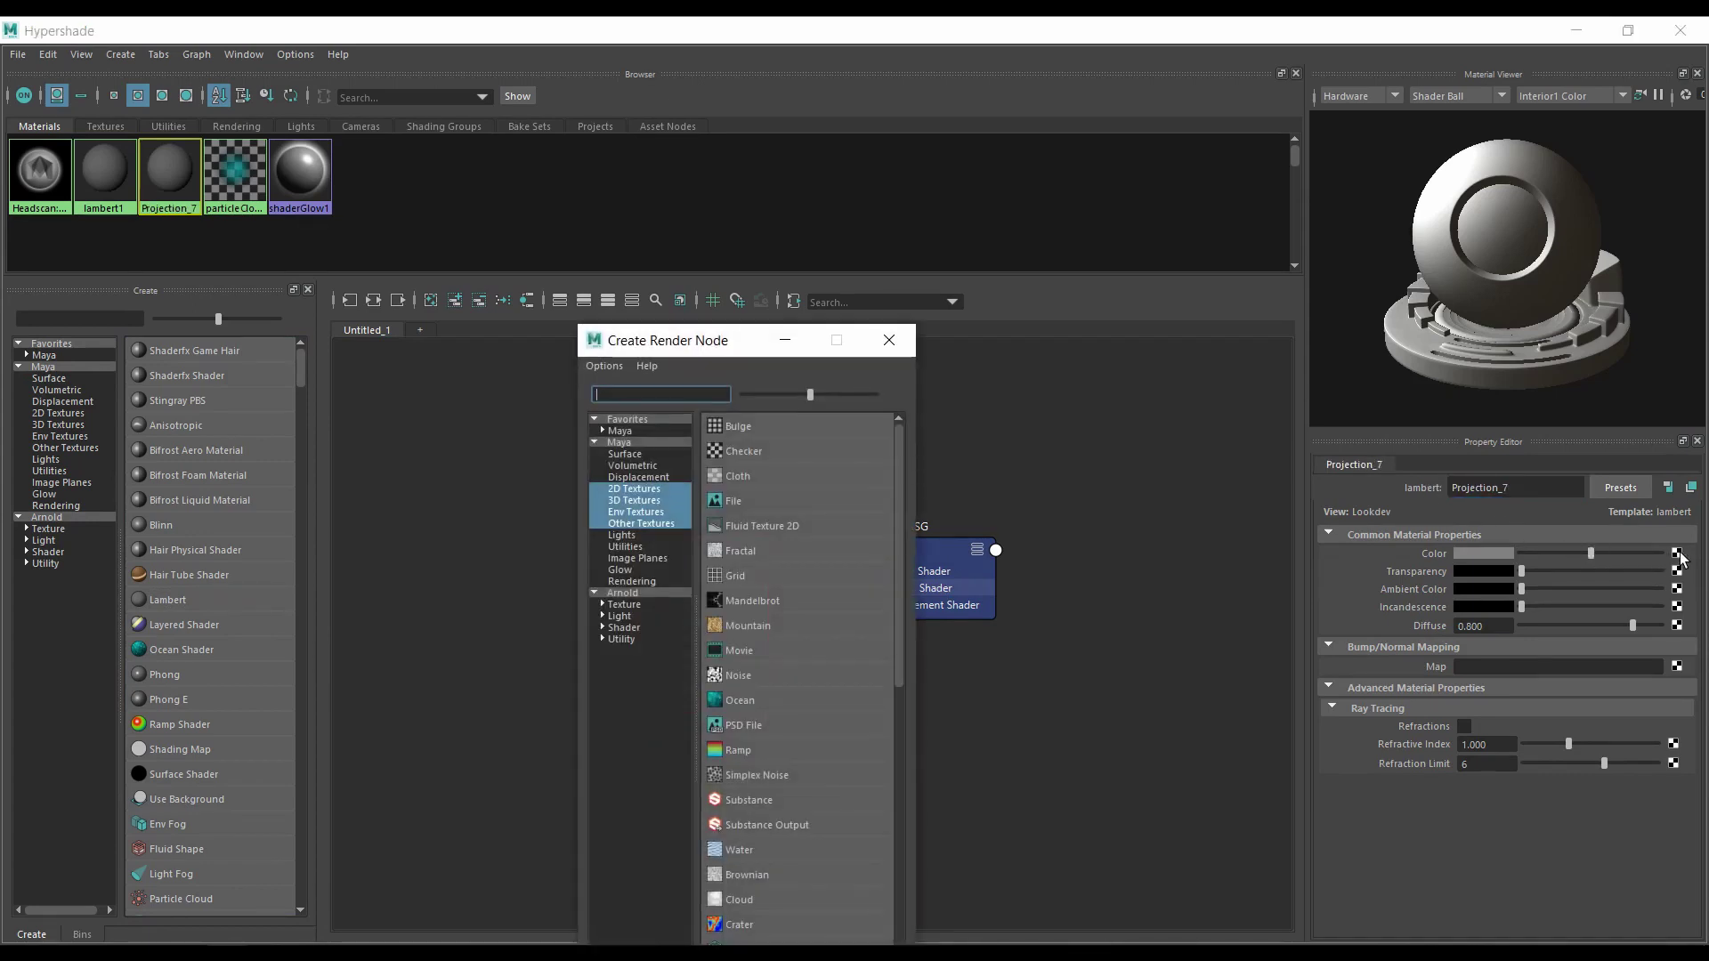
Step: Create a File texture as a projection, with Perspective type linked to cameraShape7
right_click(882, 500)
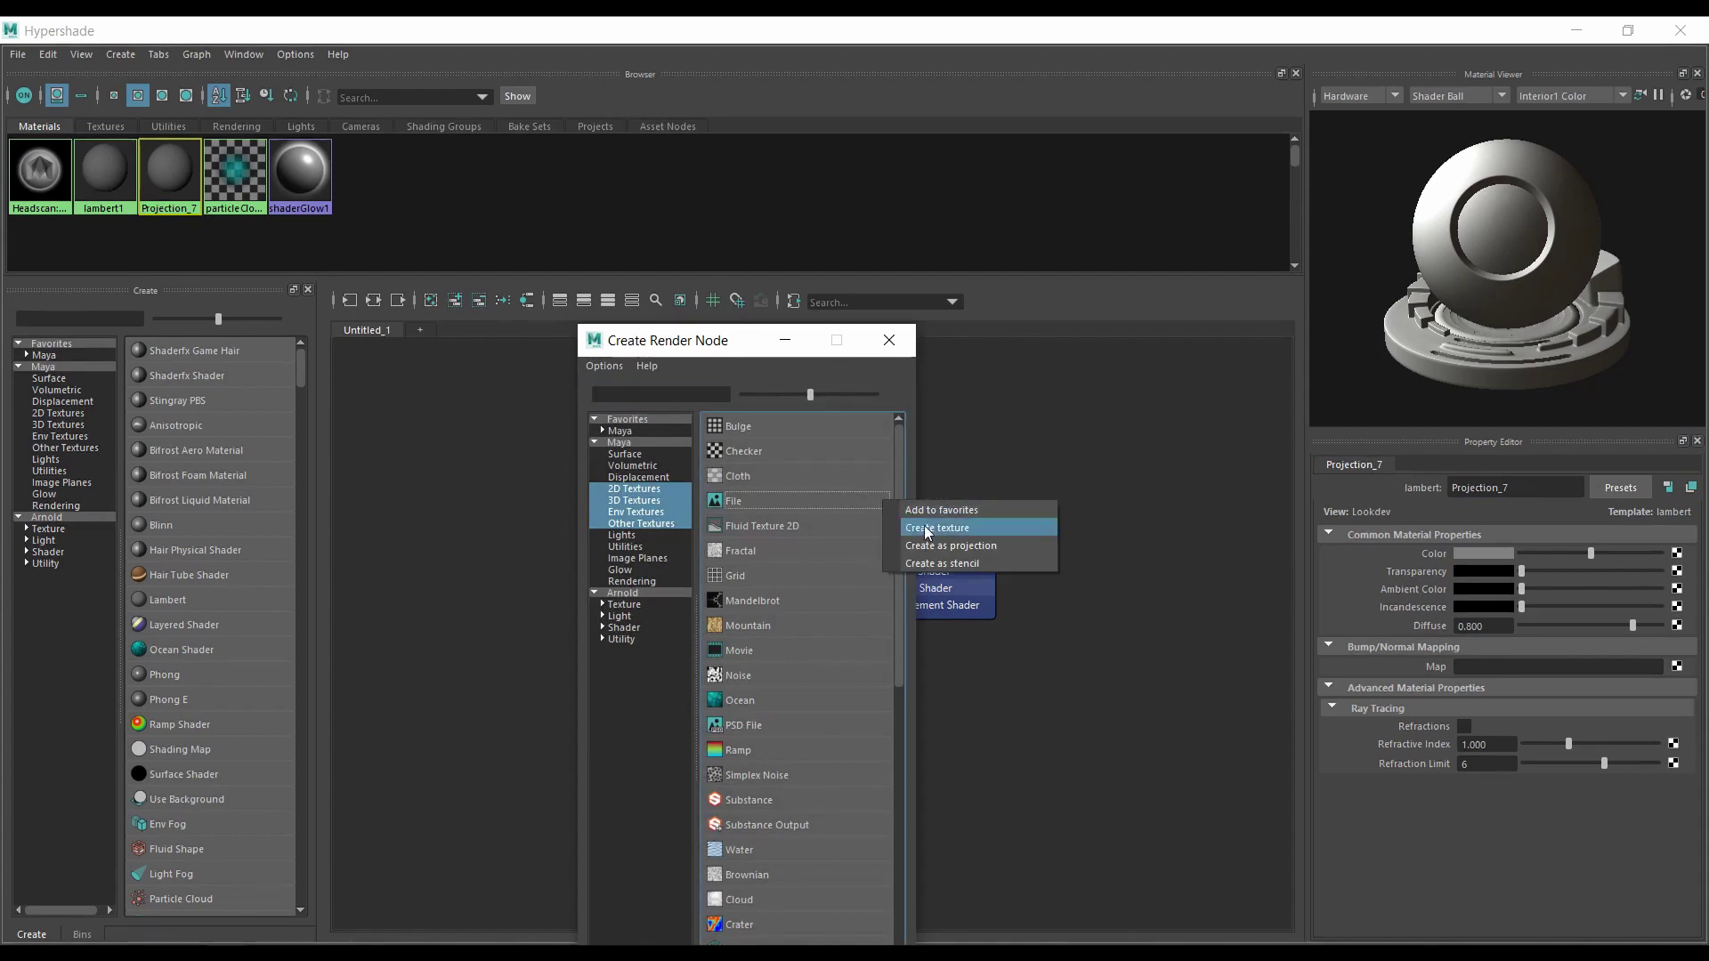
left_click(1019, 546)
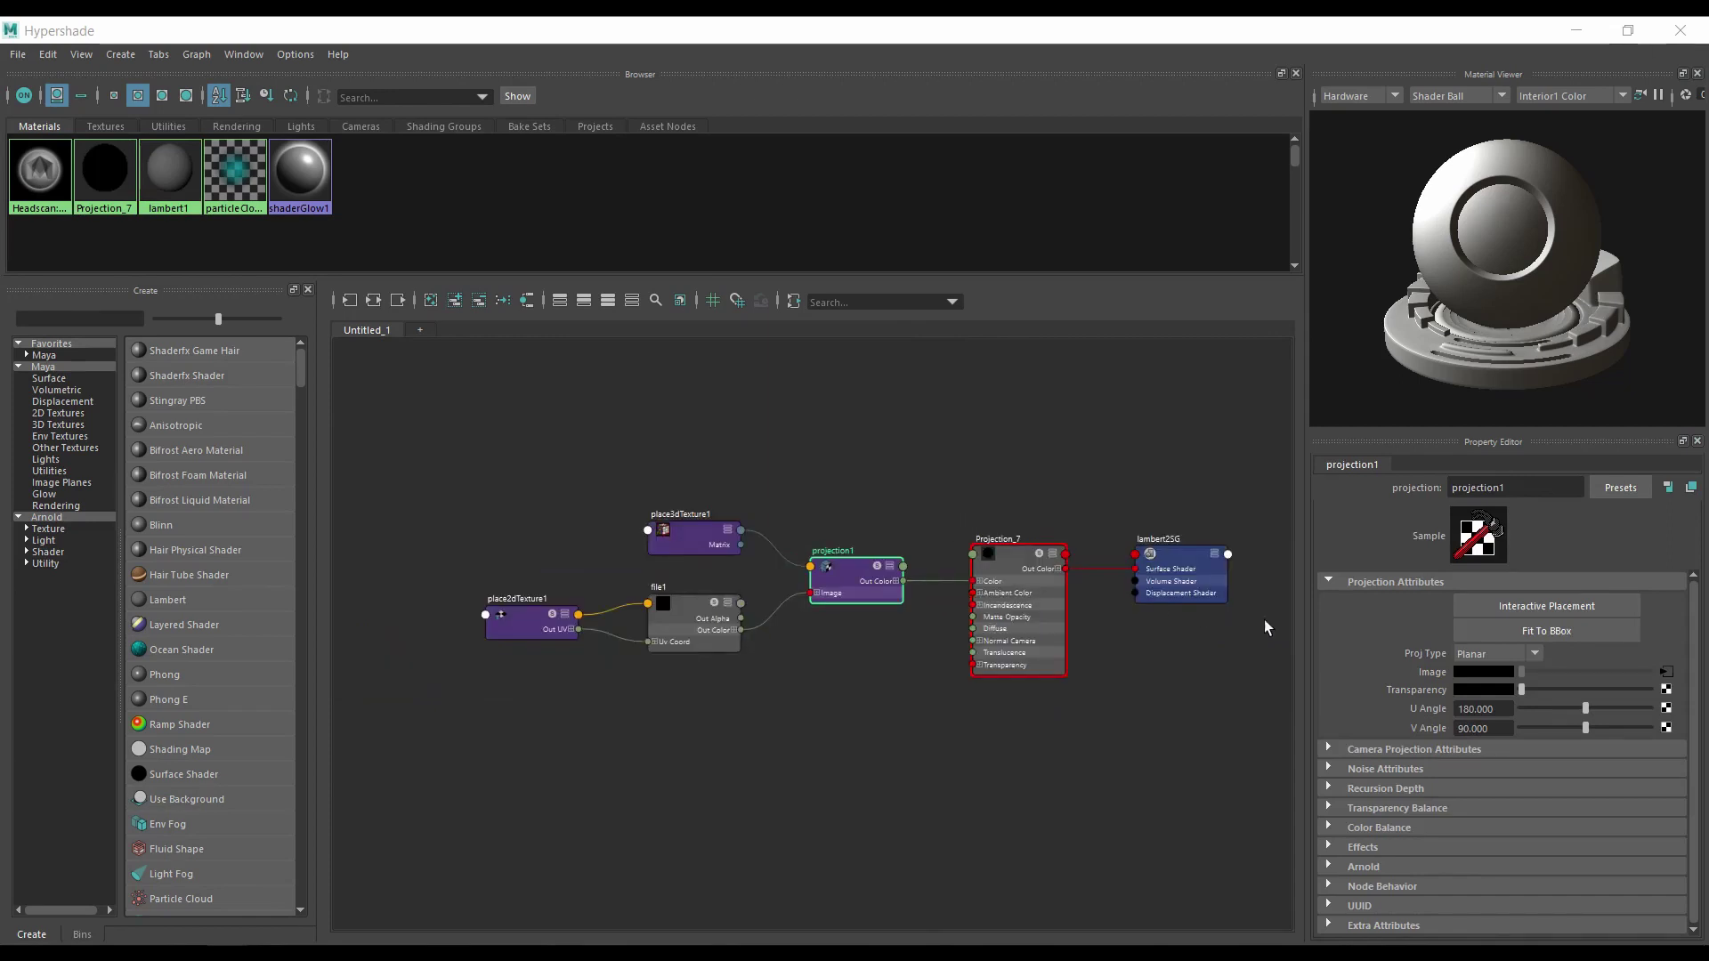
left_click(1535, 655)
left_click(1523, 815)
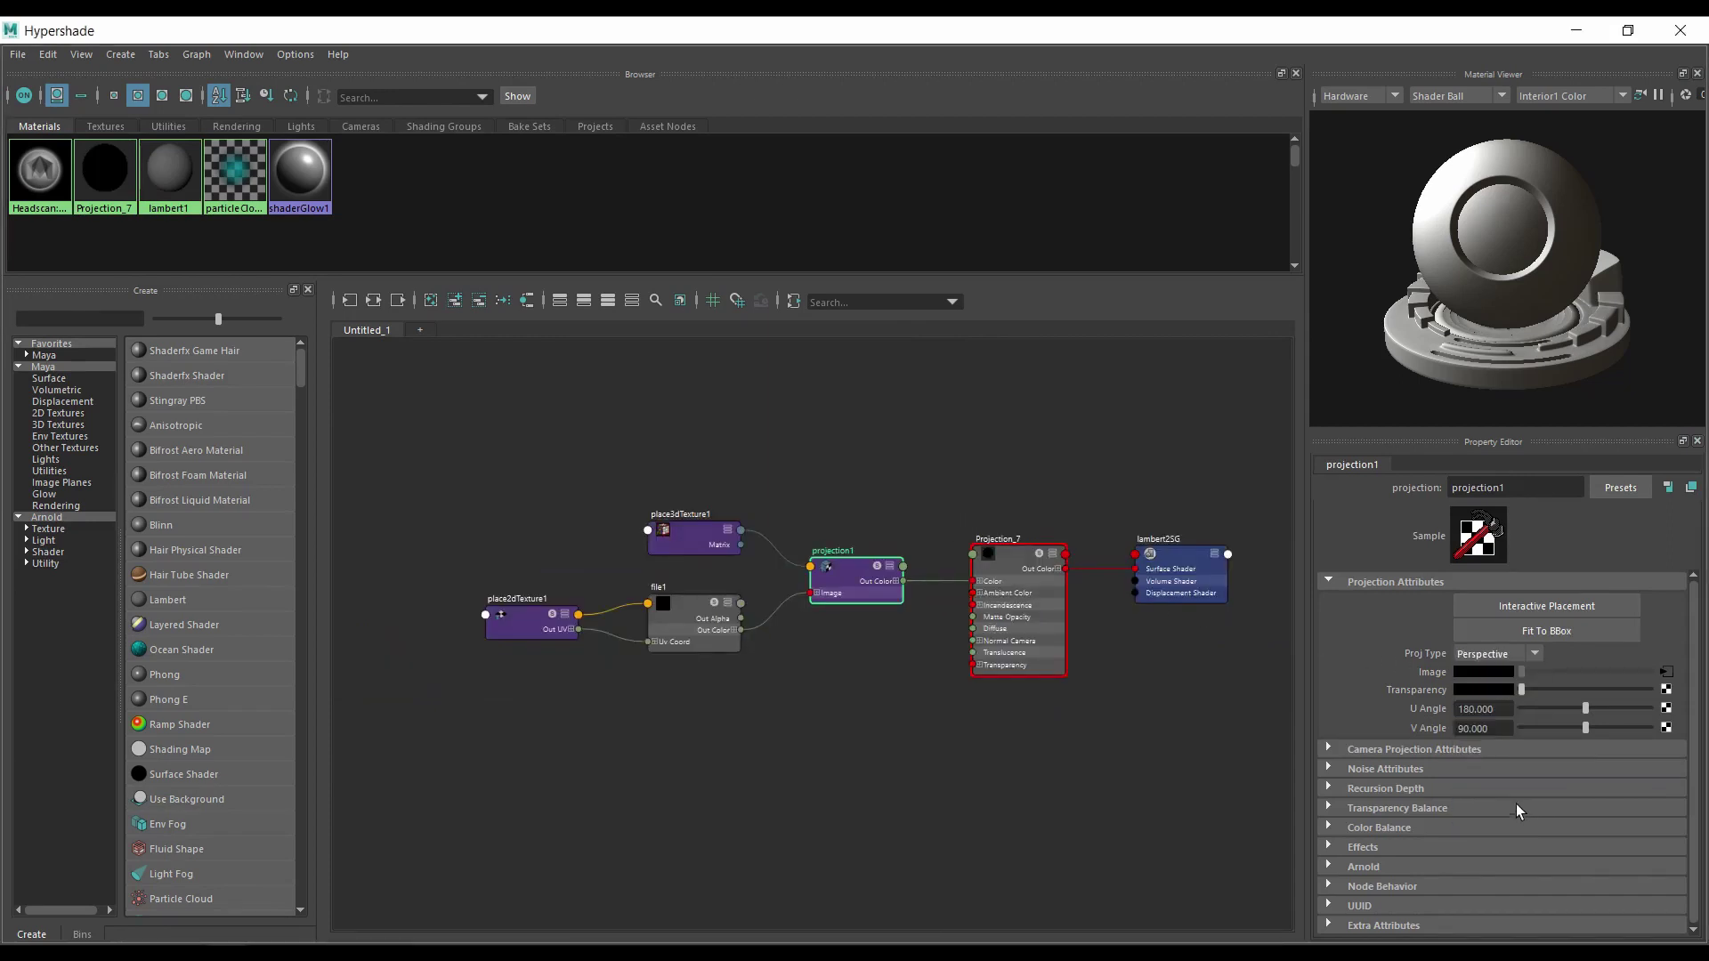
left_click(1328, 749)
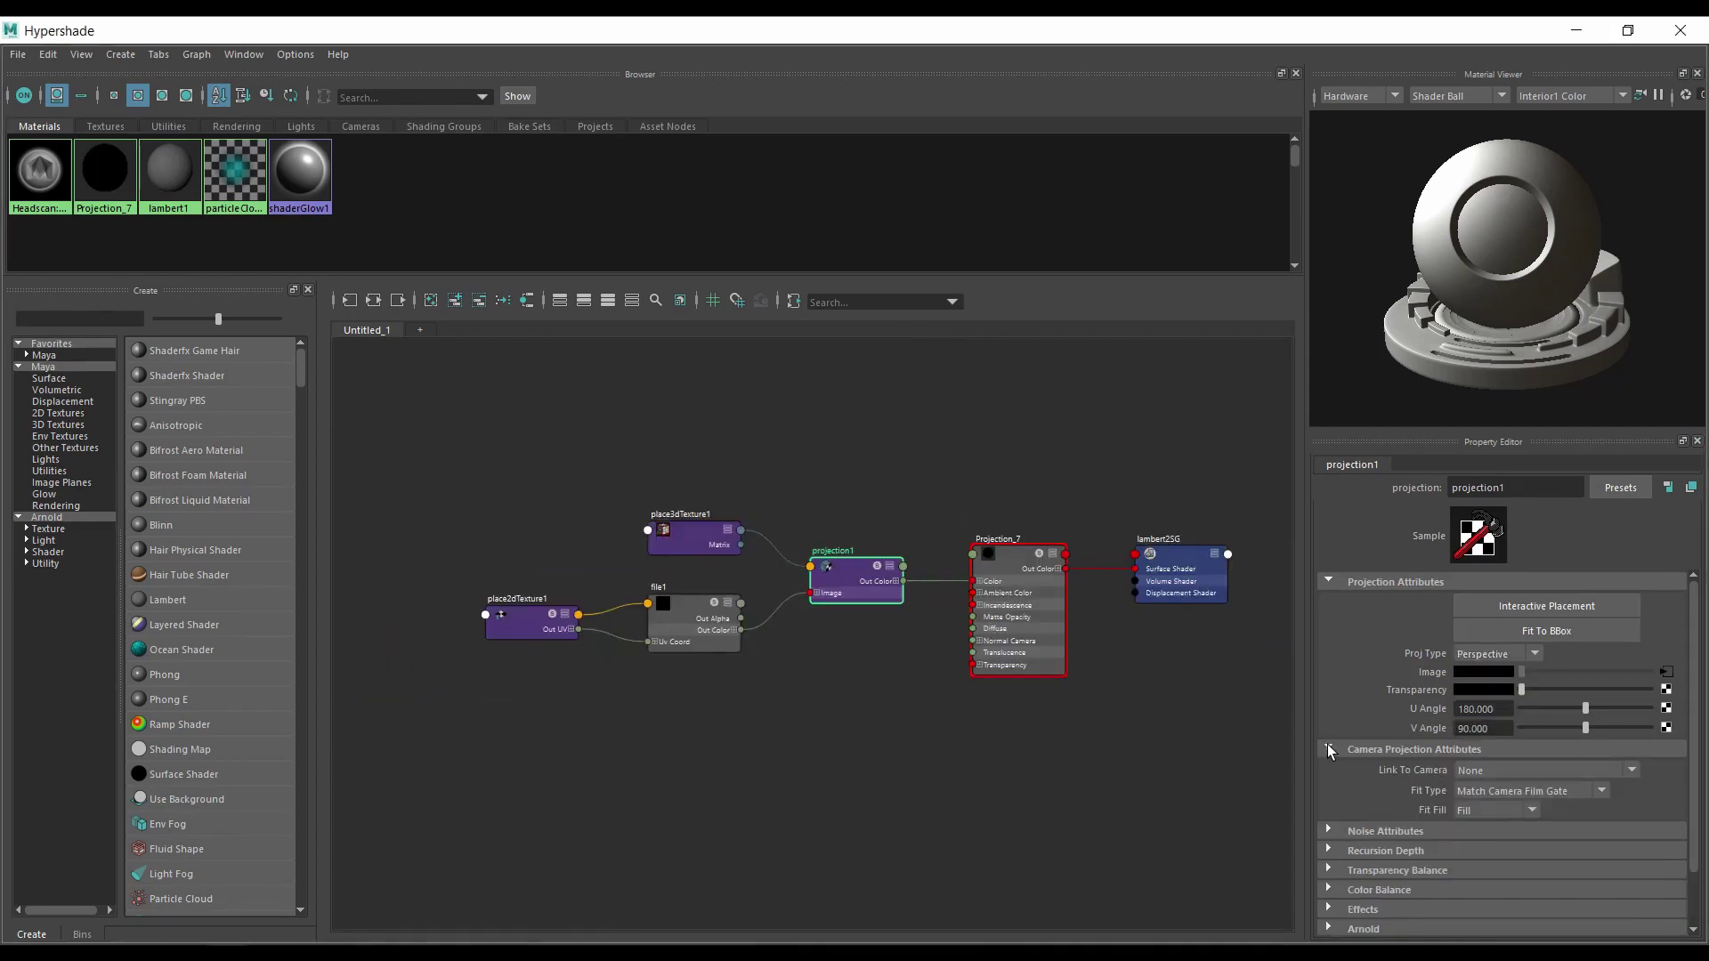
left_click(1632, 771)
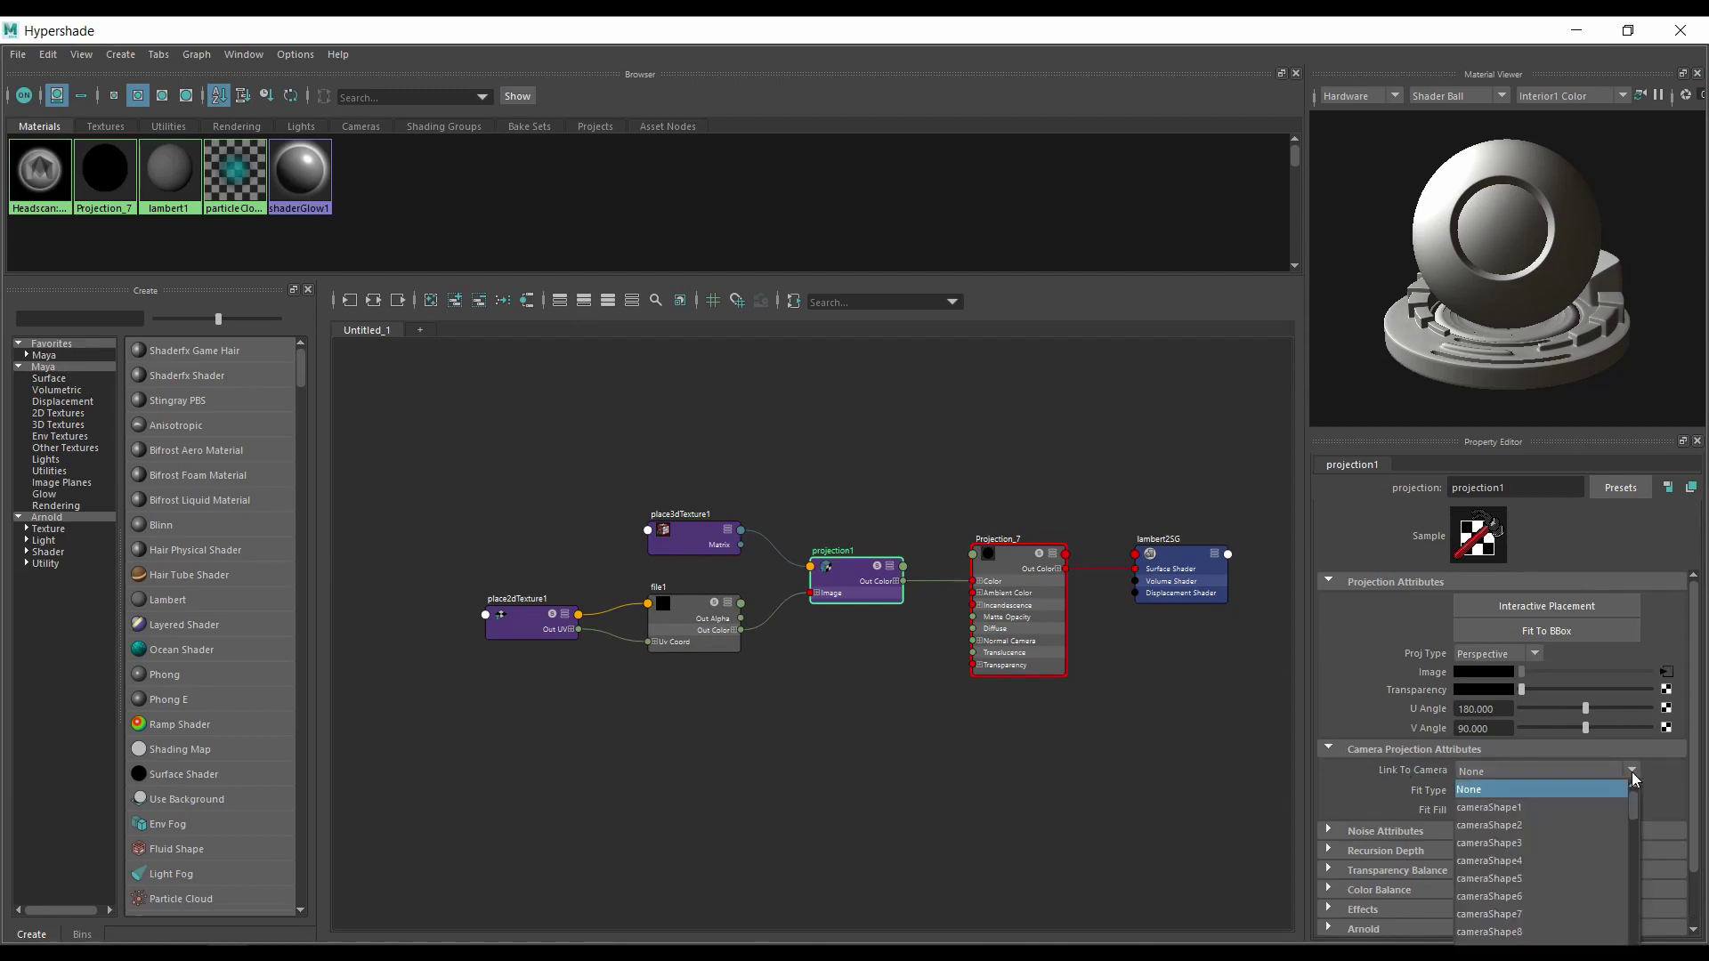
left_click(1579, 916)
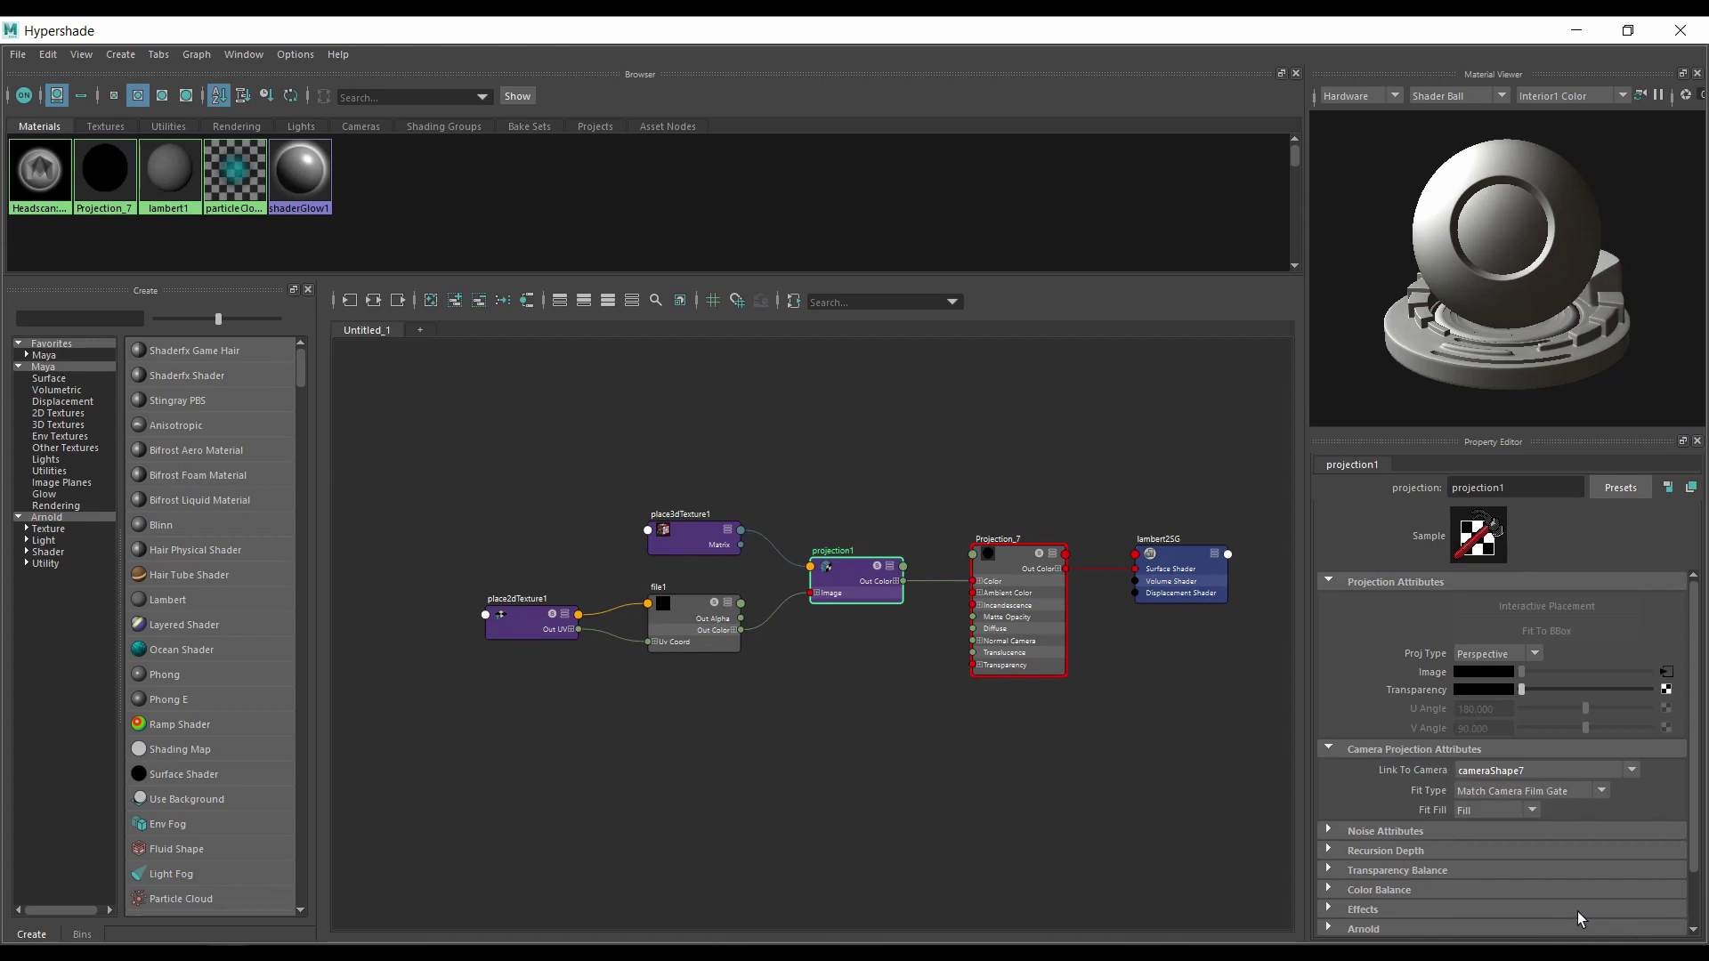
Step: Load Registration\00007.png as file1's Image Name
left_click(695, 606)
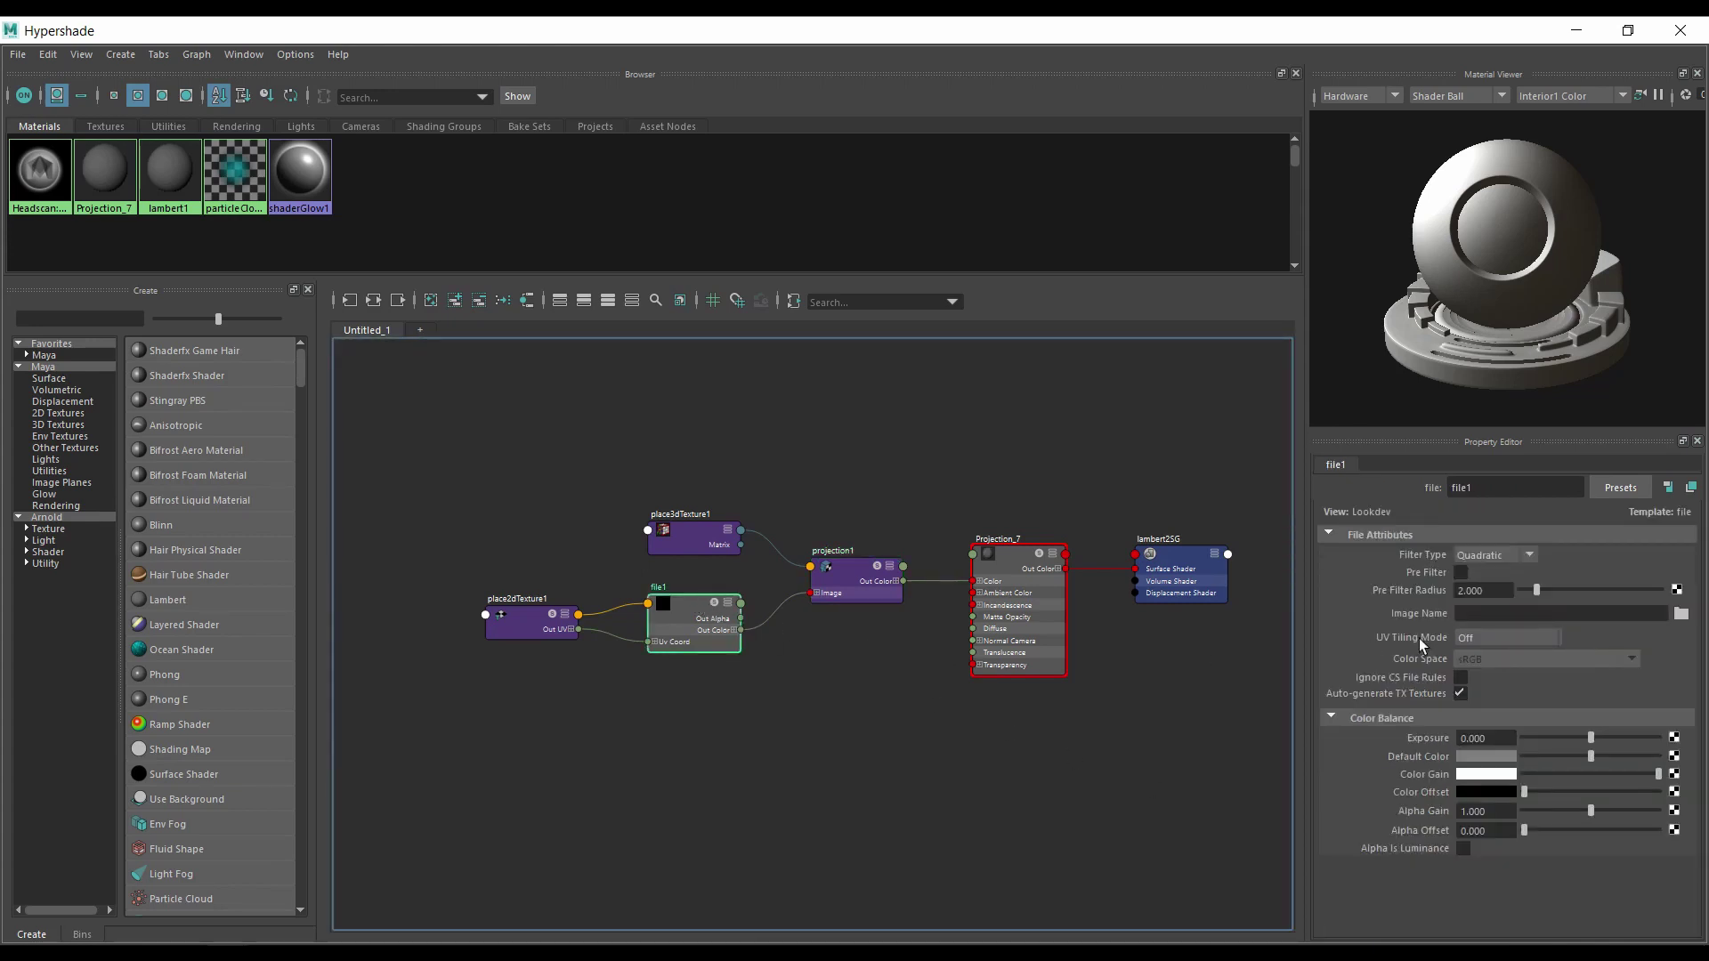
left_click(1683, 613)
left_click(429, 296)
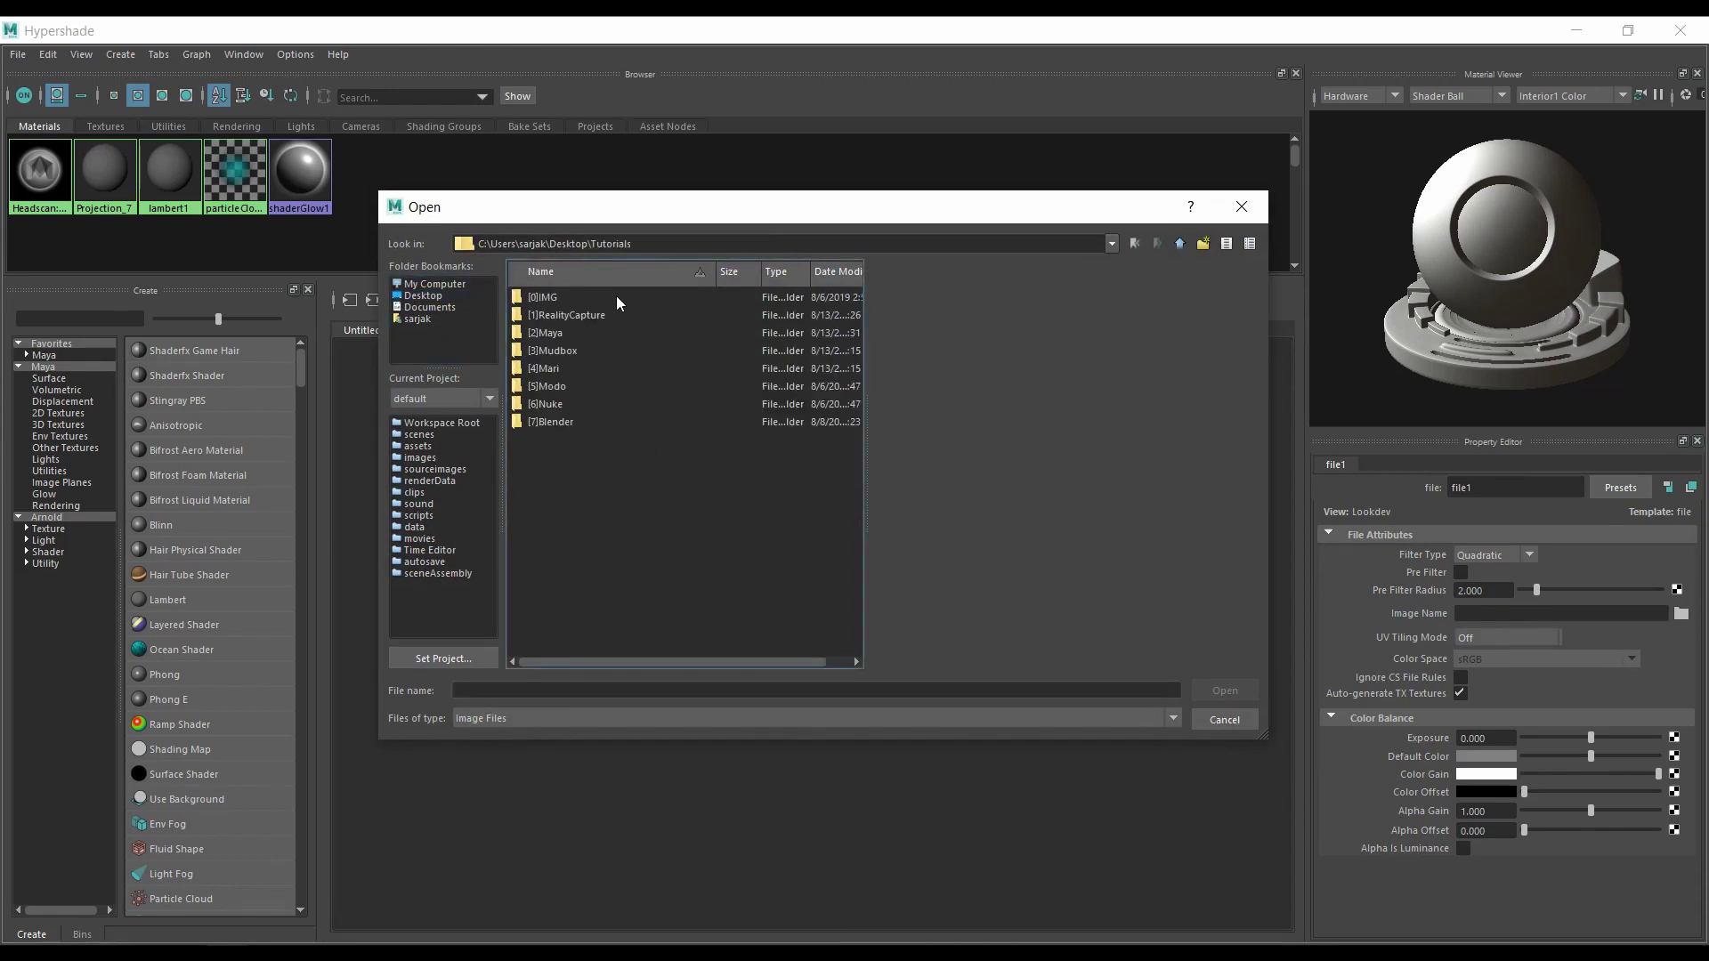
double_click(615, 294)
double_click(555, 315)
left_click(573, 403)
left_click(1211, 690)
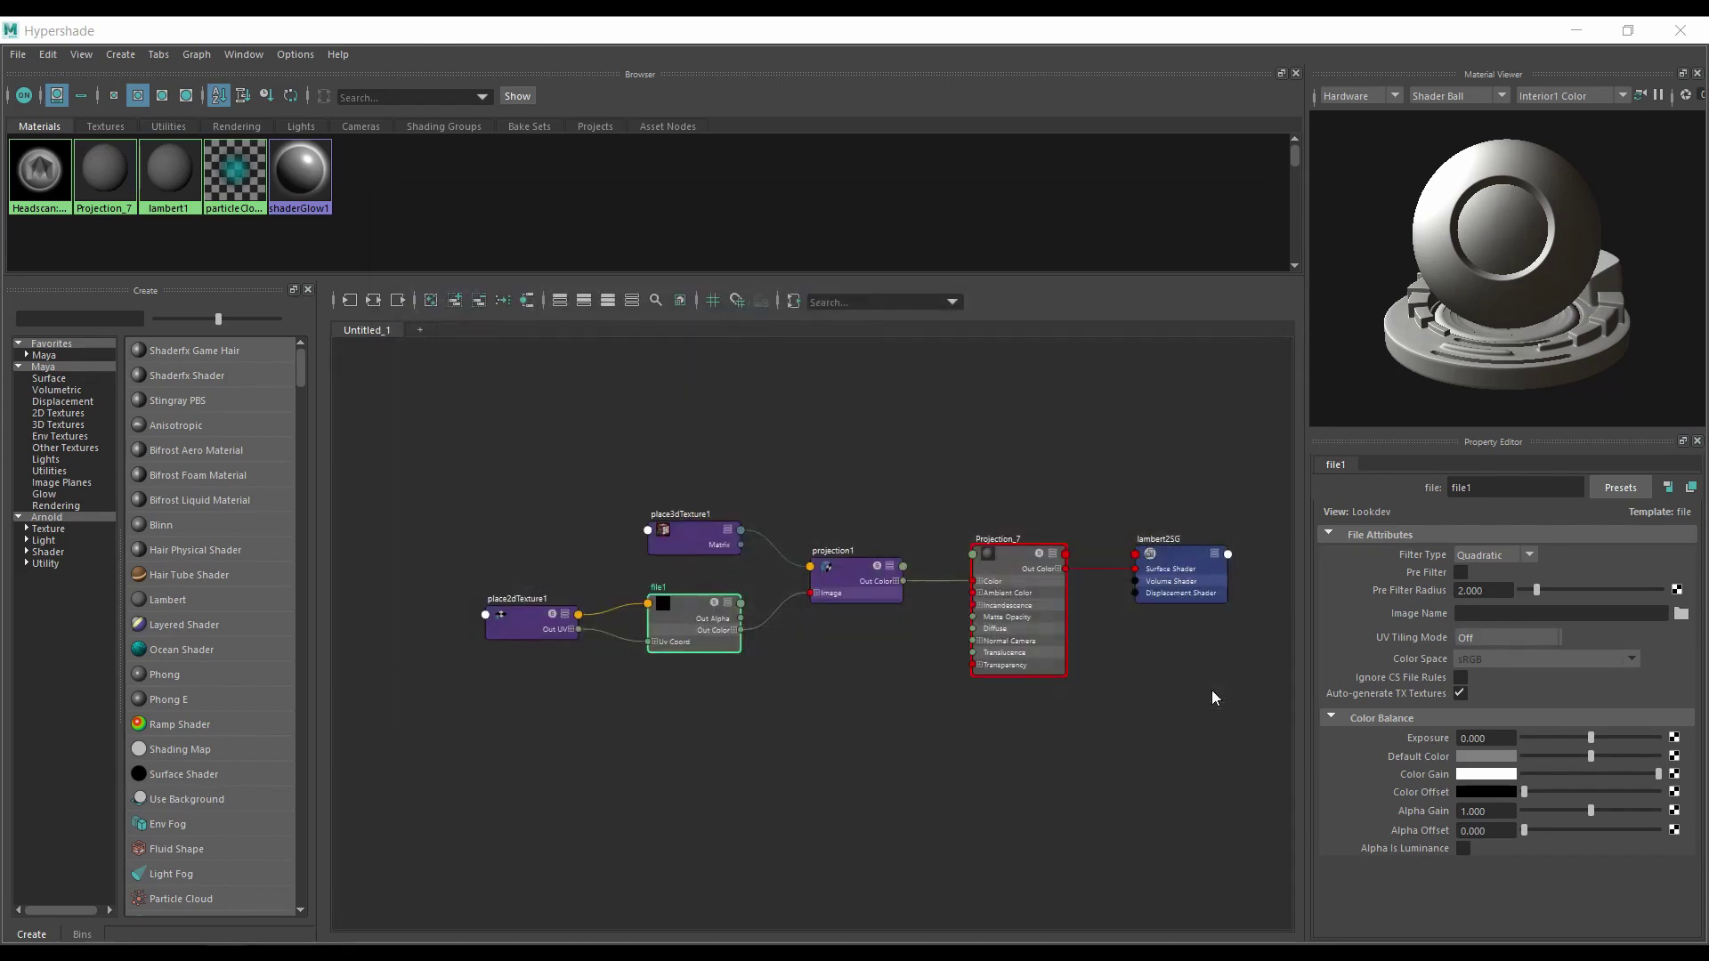
Step: Set file1's Filter Type to Off and close Hypershade
left_click(1529, 555)
left_click(1526, 572)
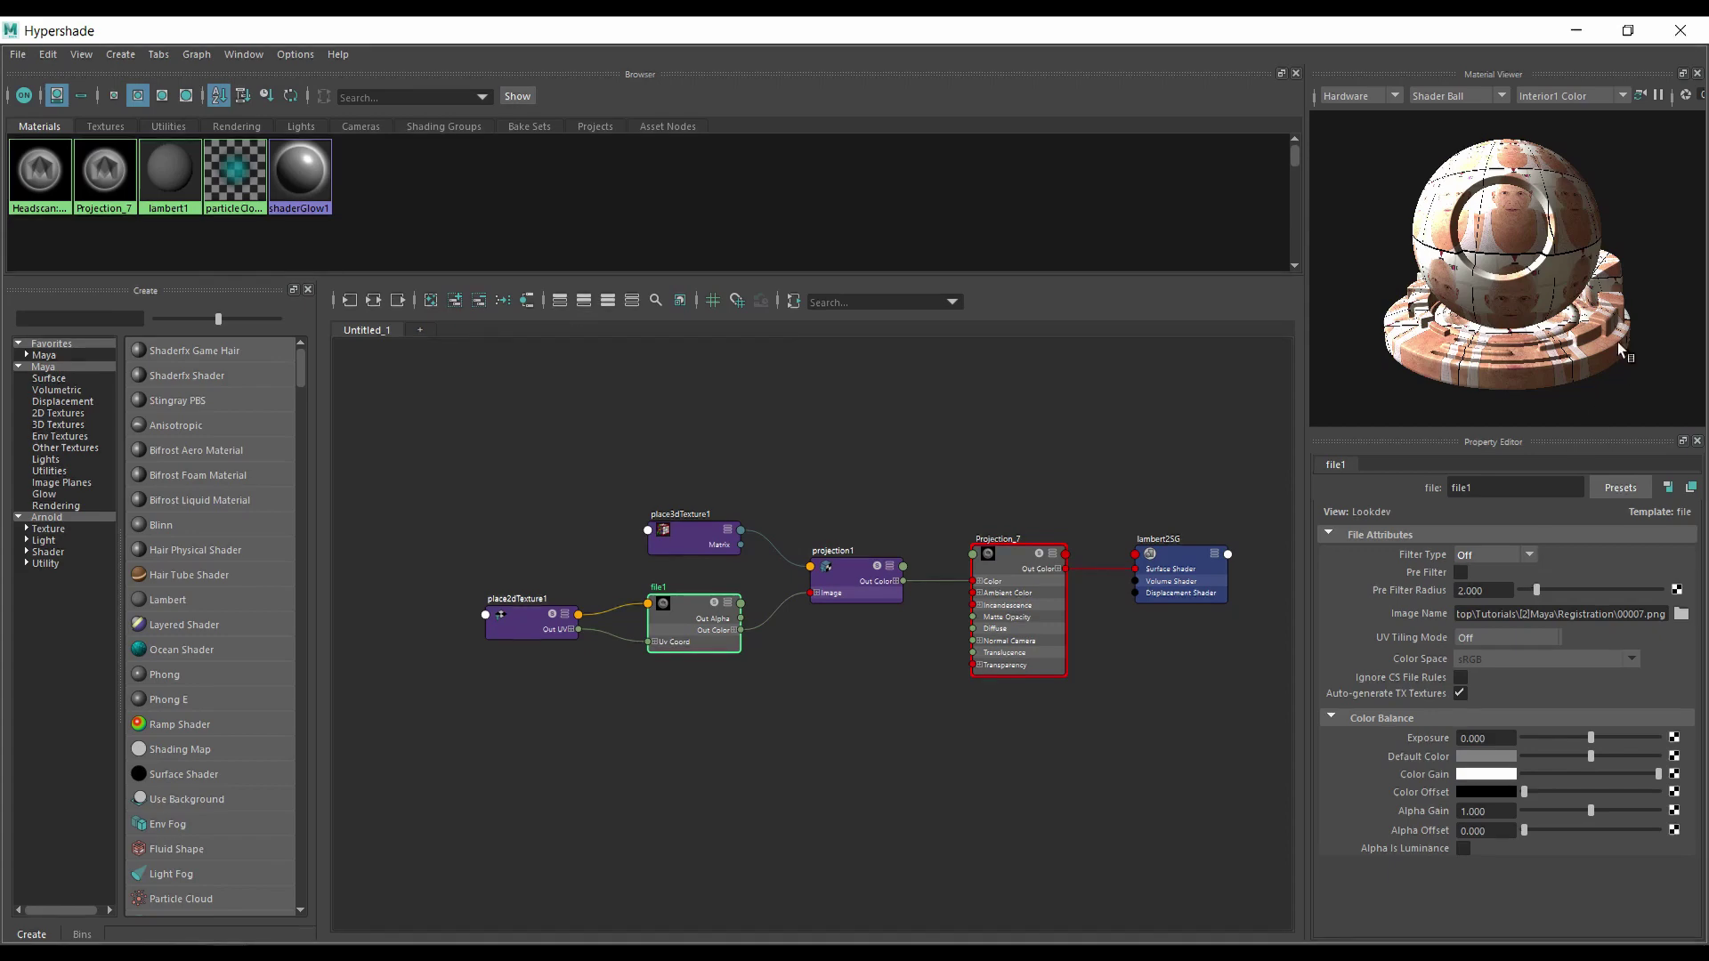
left_click(1689, 41)
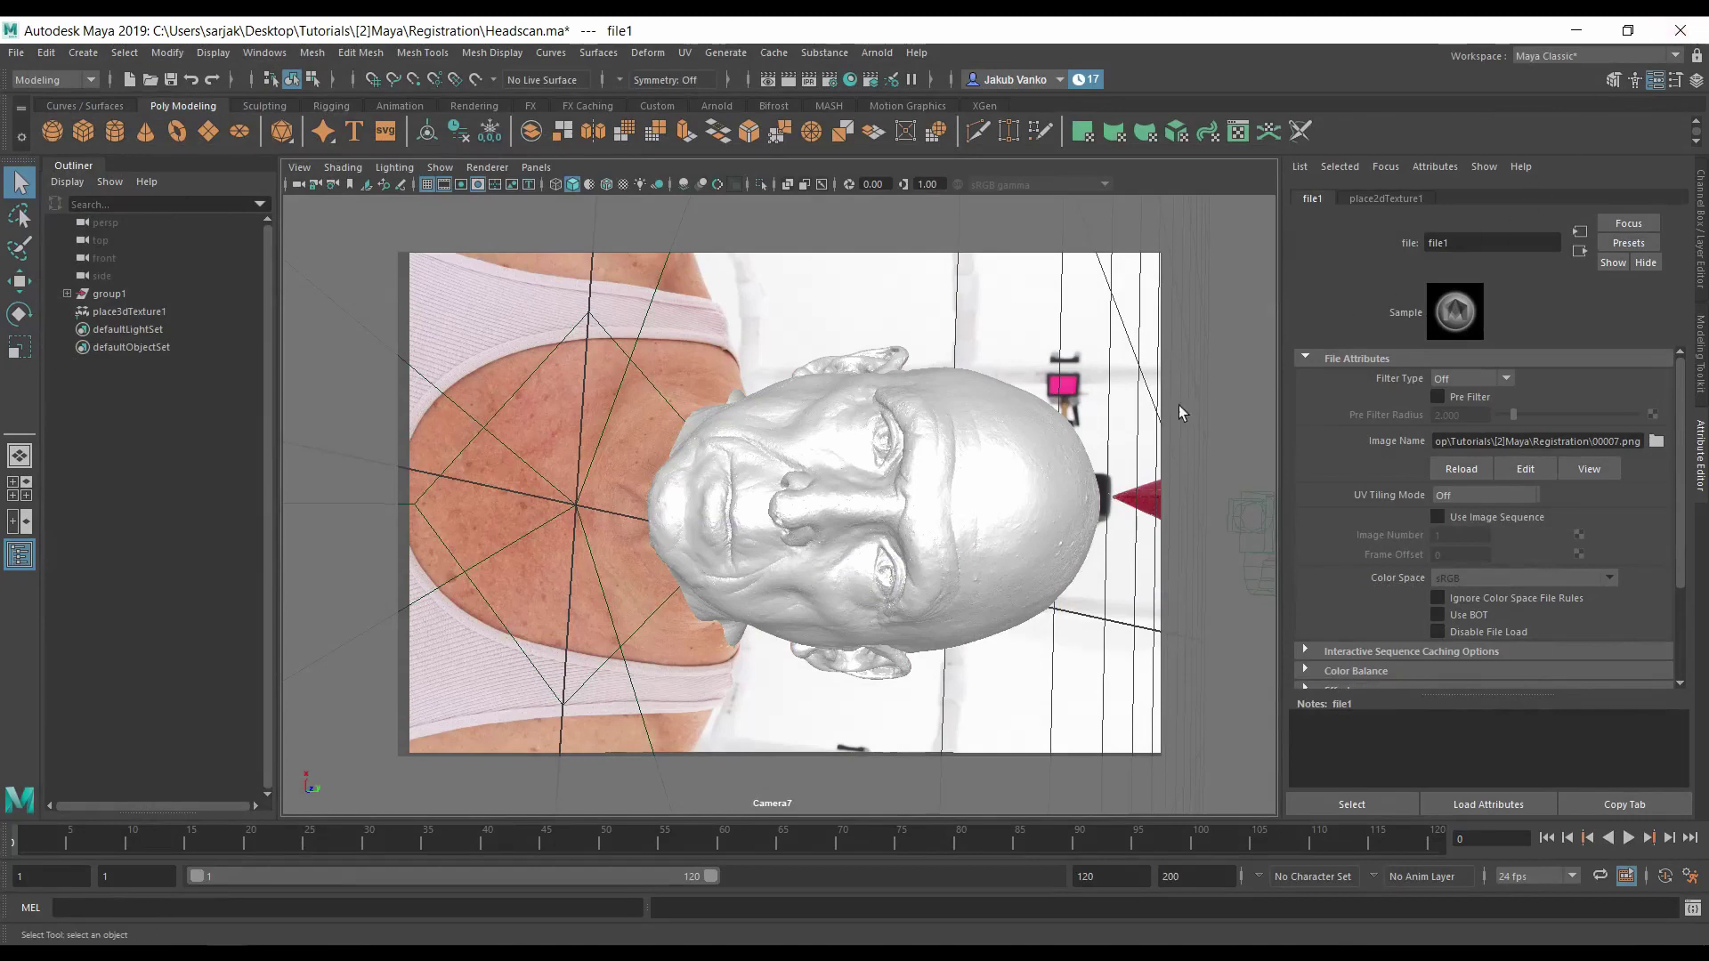
Step: Give the head mesh the existing Projection_7 material, then look through persp
right_click(1046, 482)
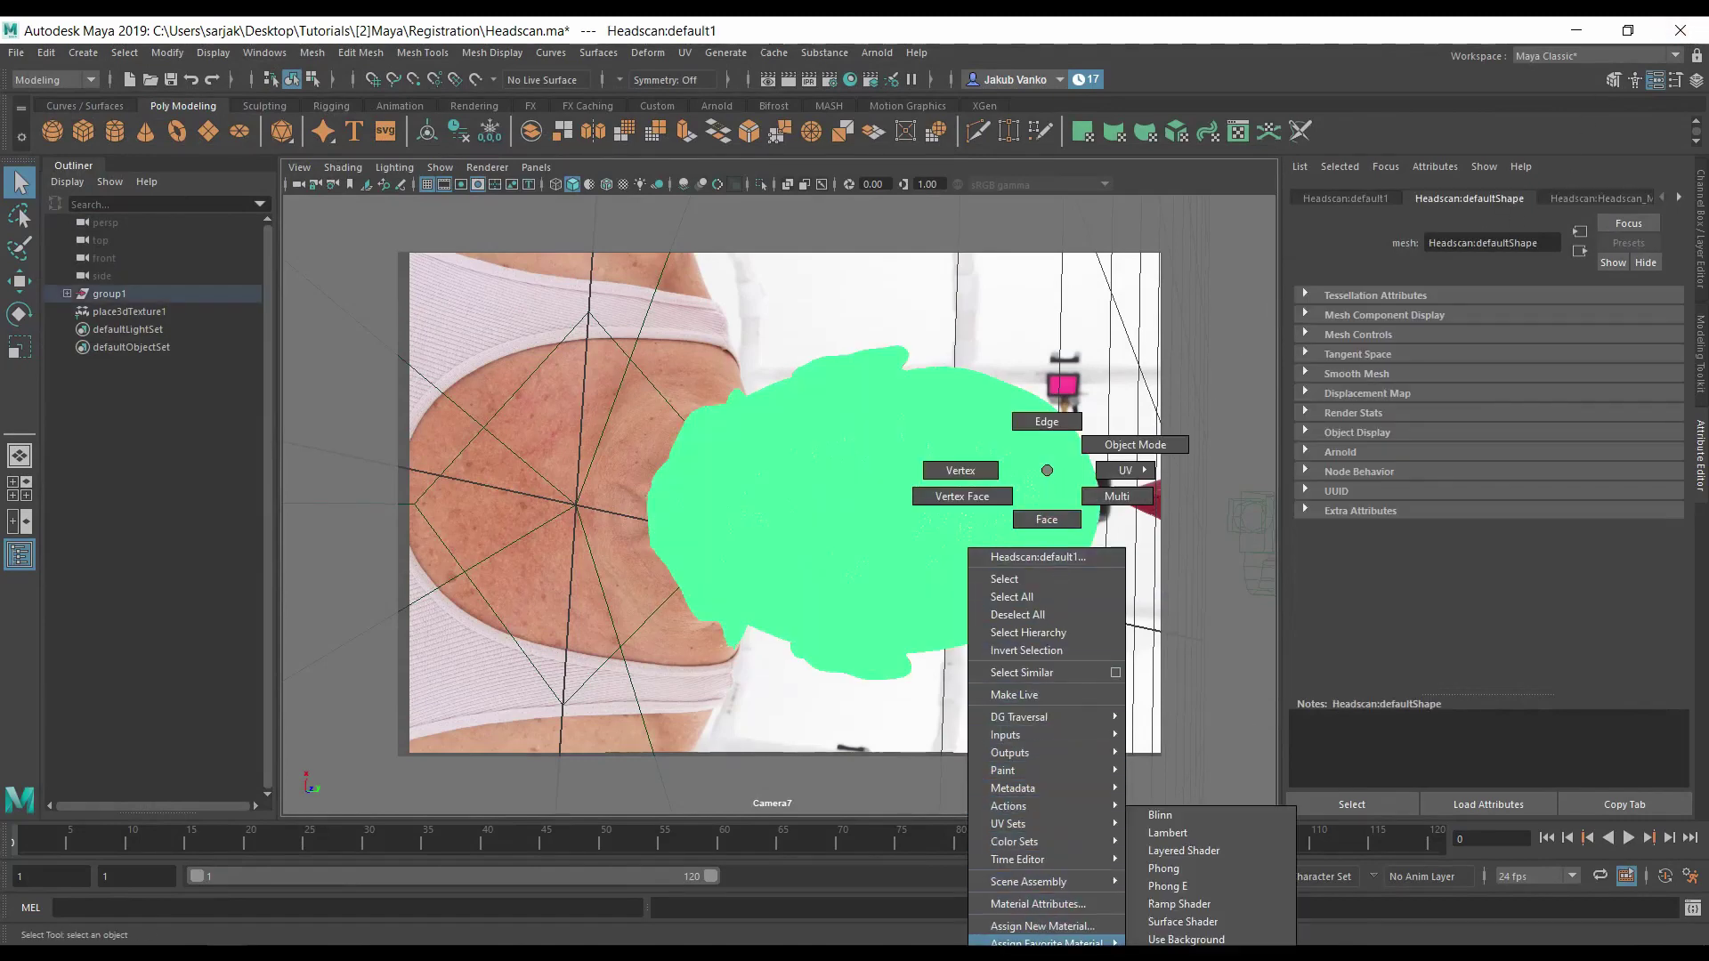
mouse_move(1042, 904)
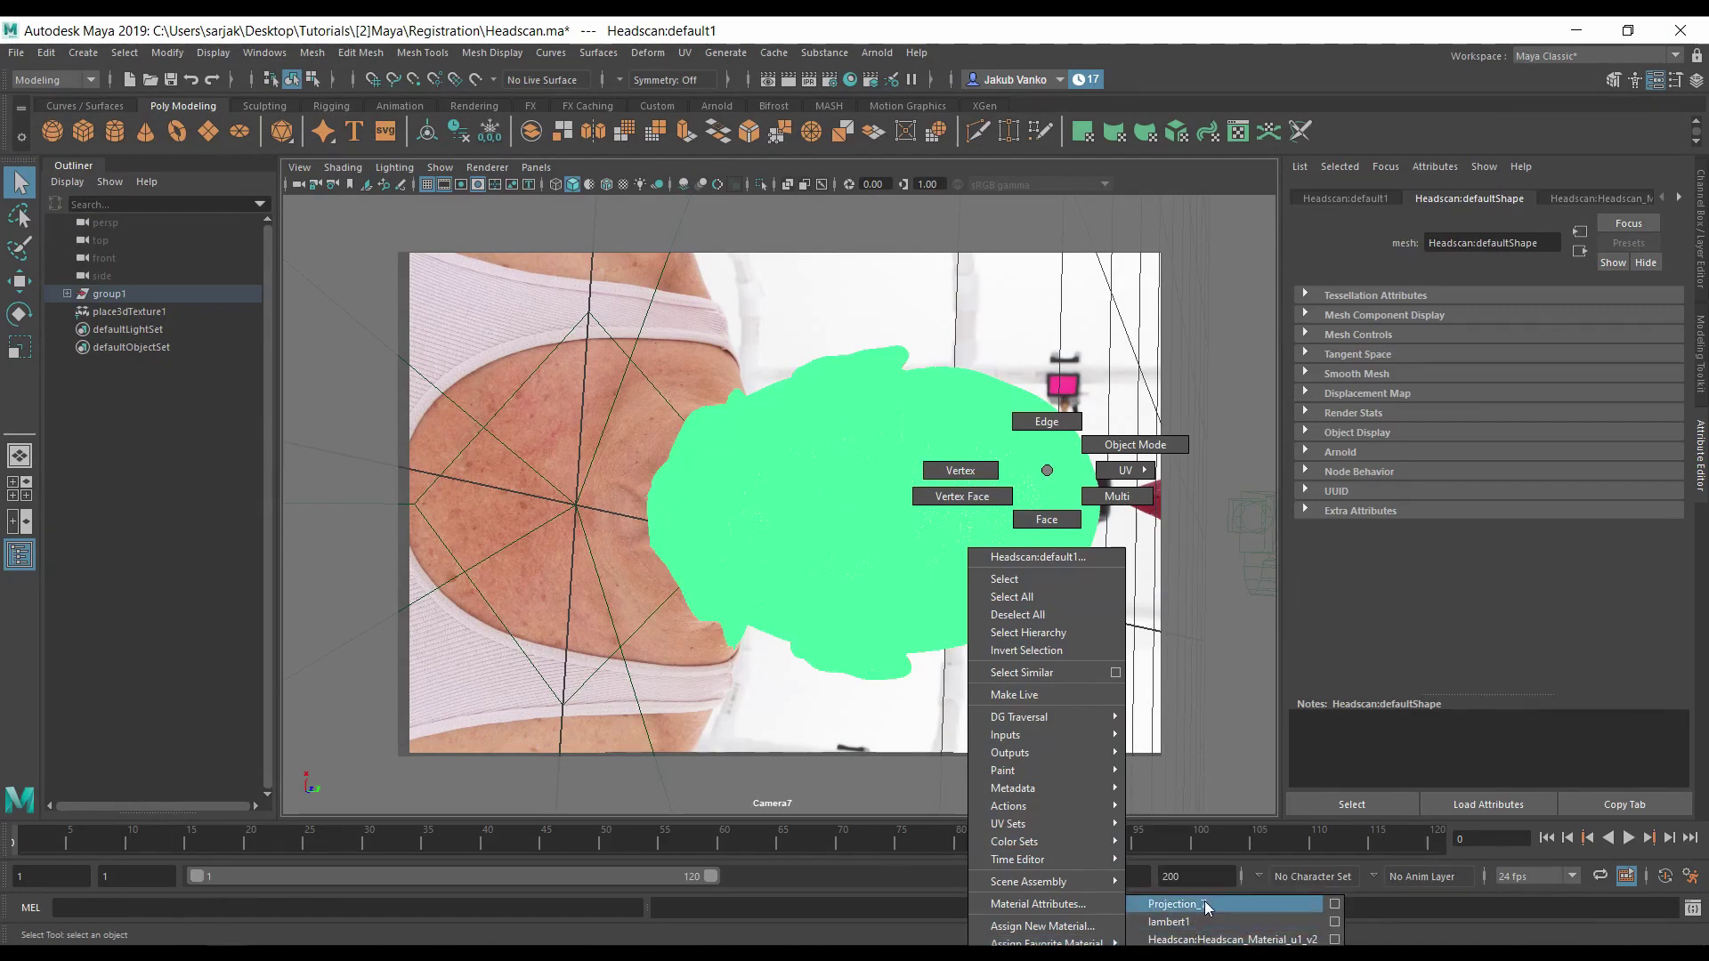
left_click(1204, 903)
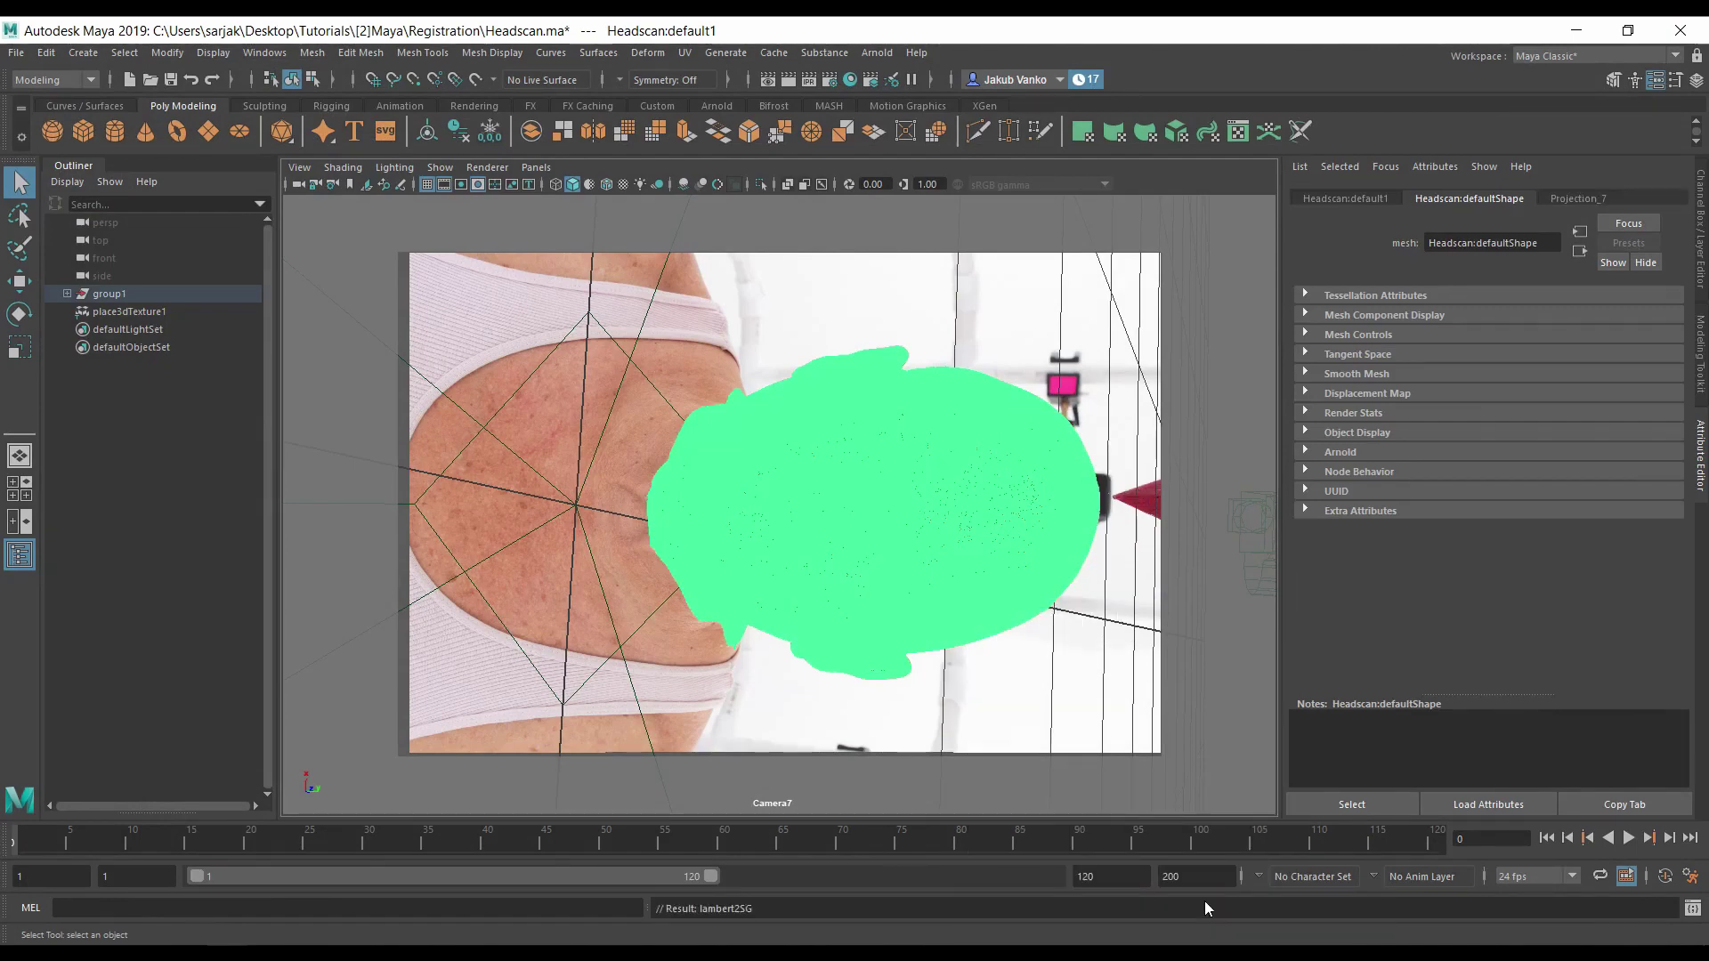
left_click(535, 168)
mouse_move(607, 185)
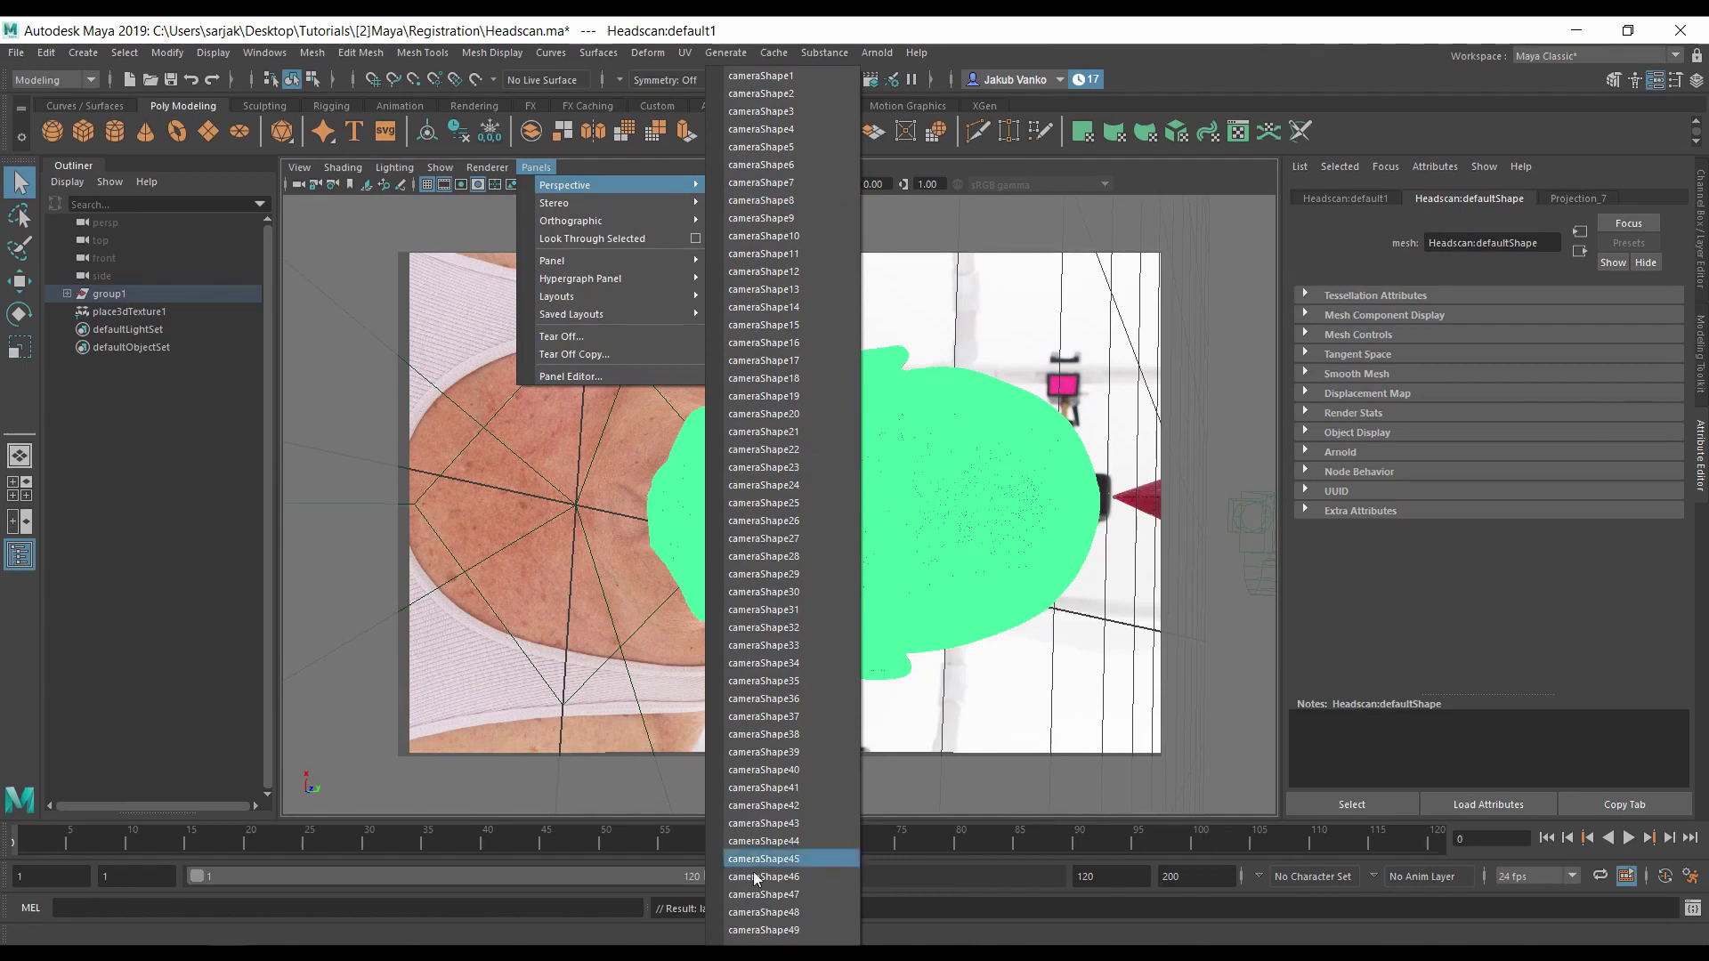
left_click(755, 876)
Step: Turn on Textured and Use Flat Lighting, then orbit to view the projected photo on the head
left_click(635, 526)
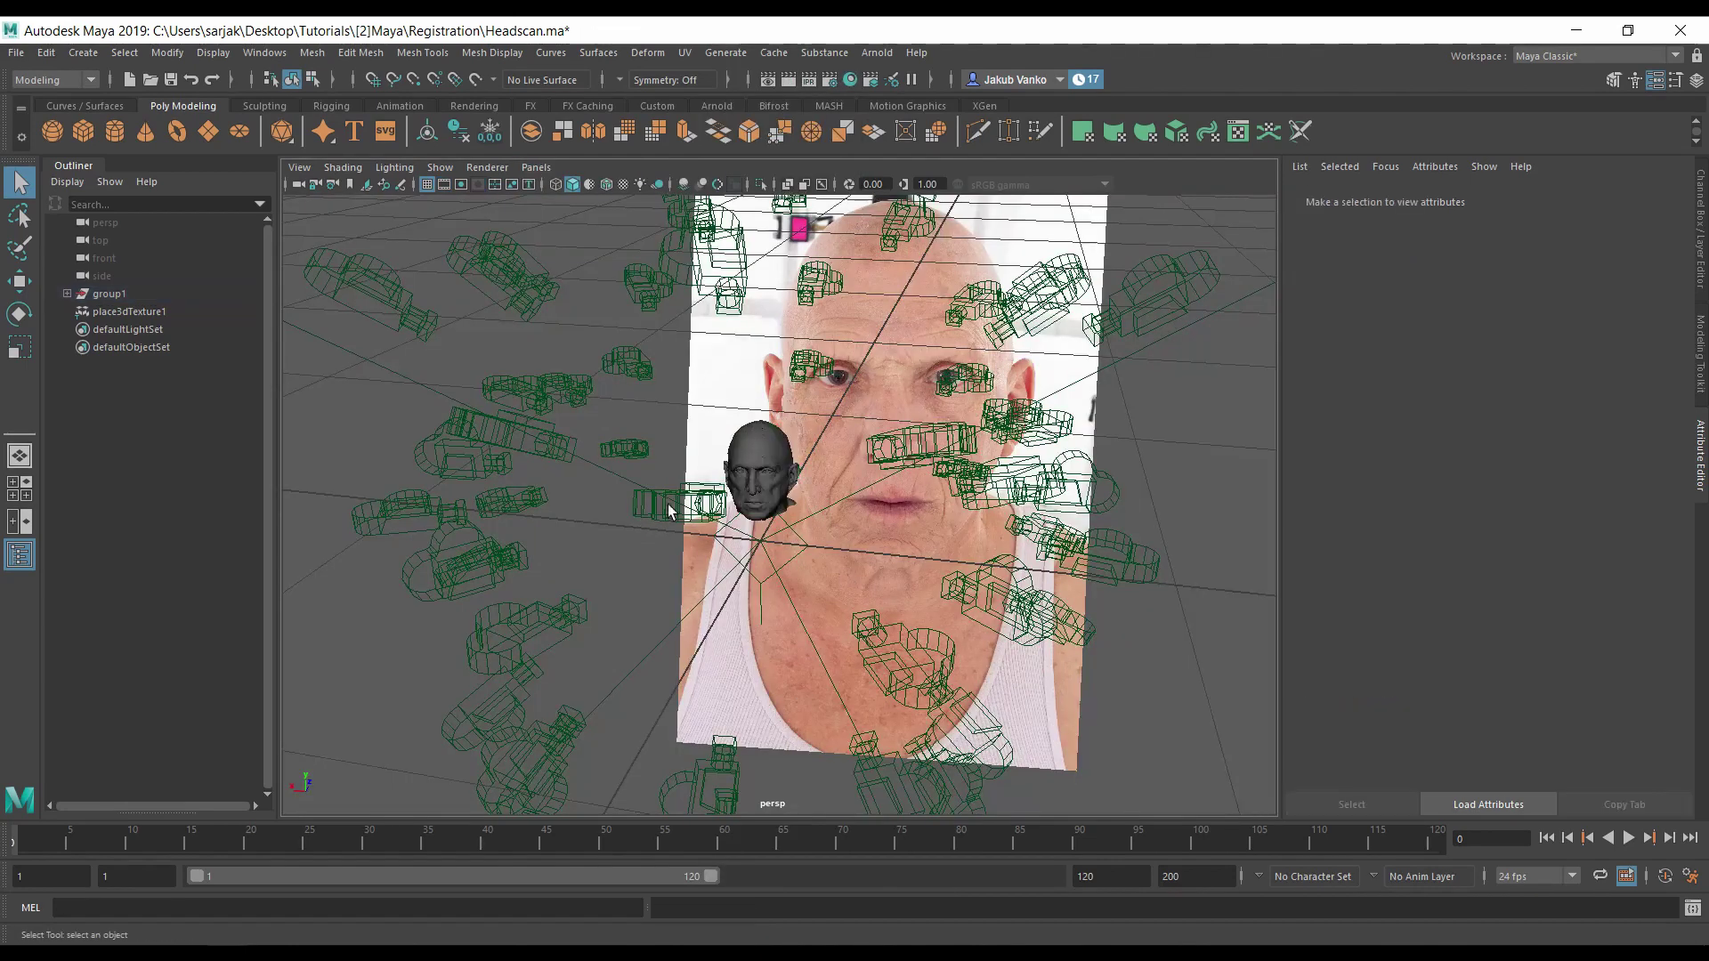
left_click(622, 186)
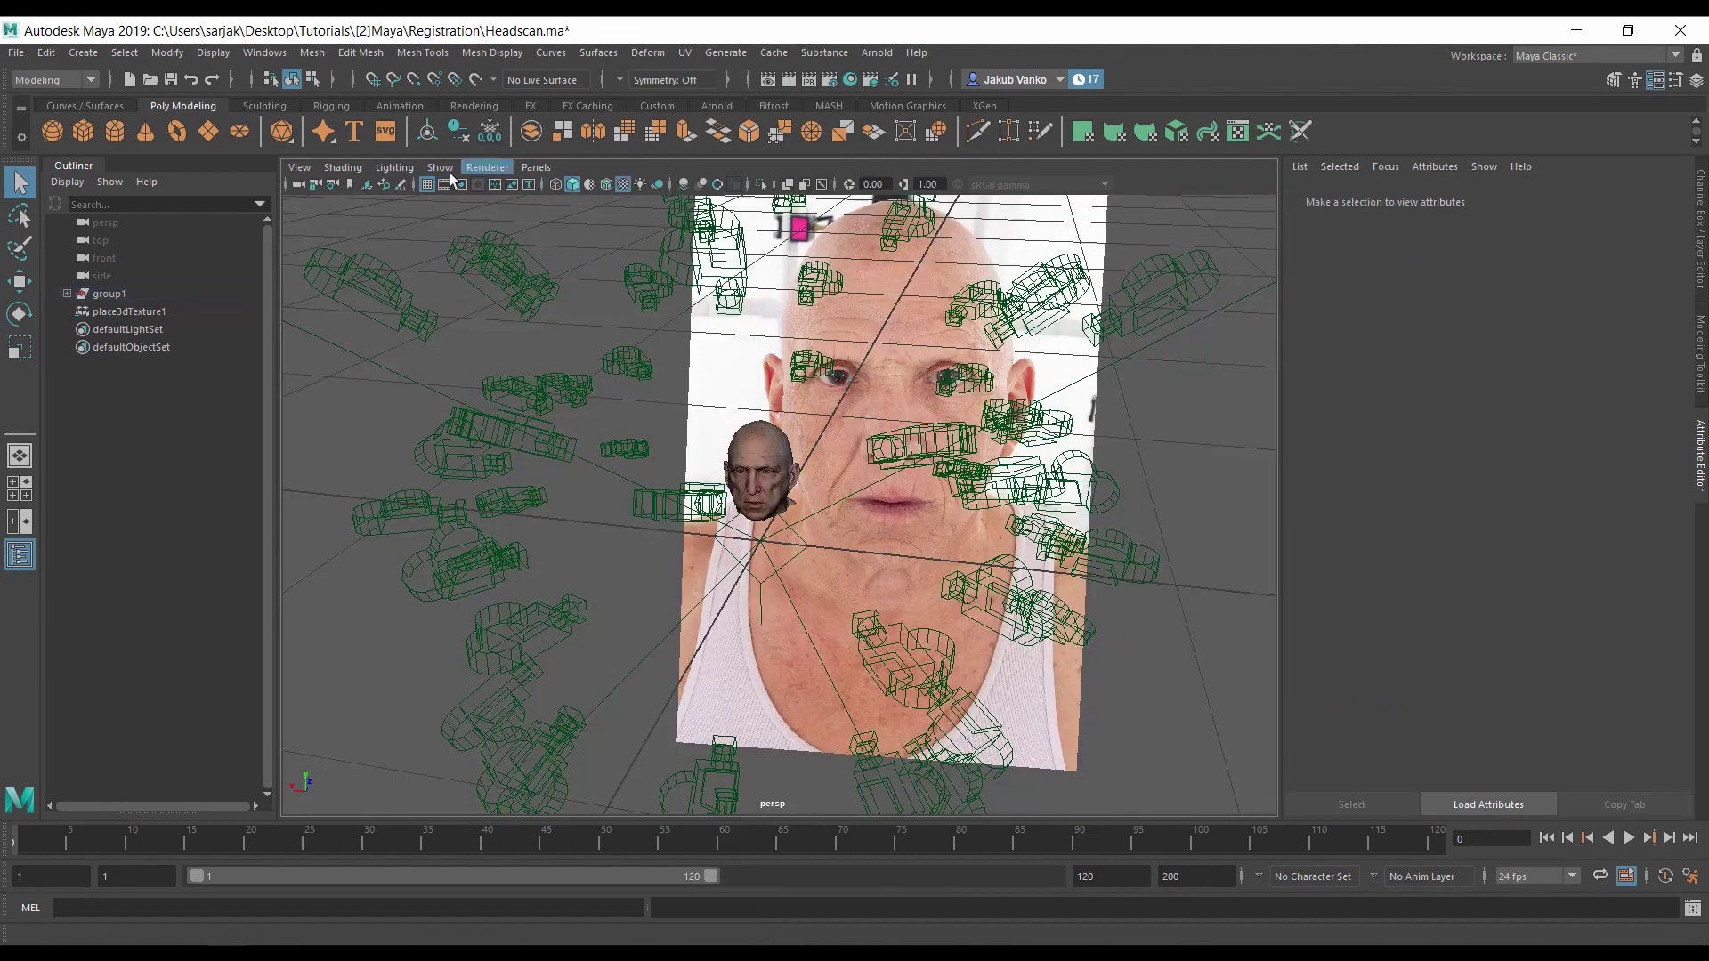
left_click(395, 167)
left_click(492, 251)
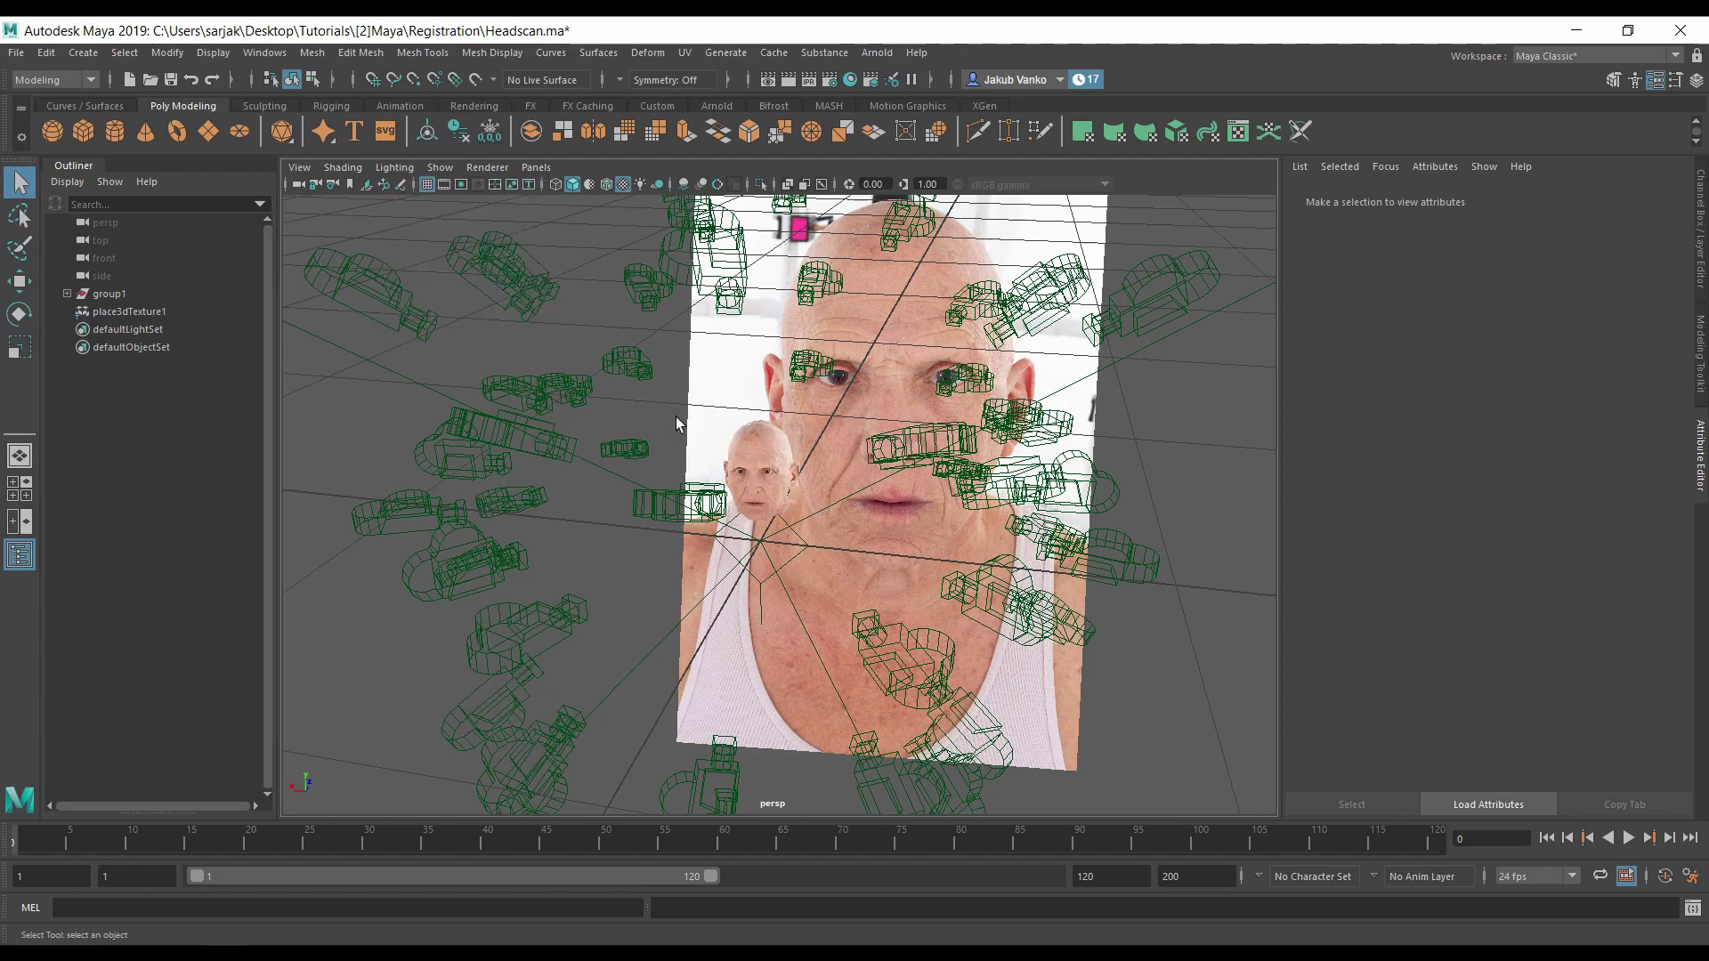
mouse_move(785, 481)
left_mouse_down("alt")
mouse_move(647, 426)
mouse_move(858, 413)
left_mouse_up("alt")
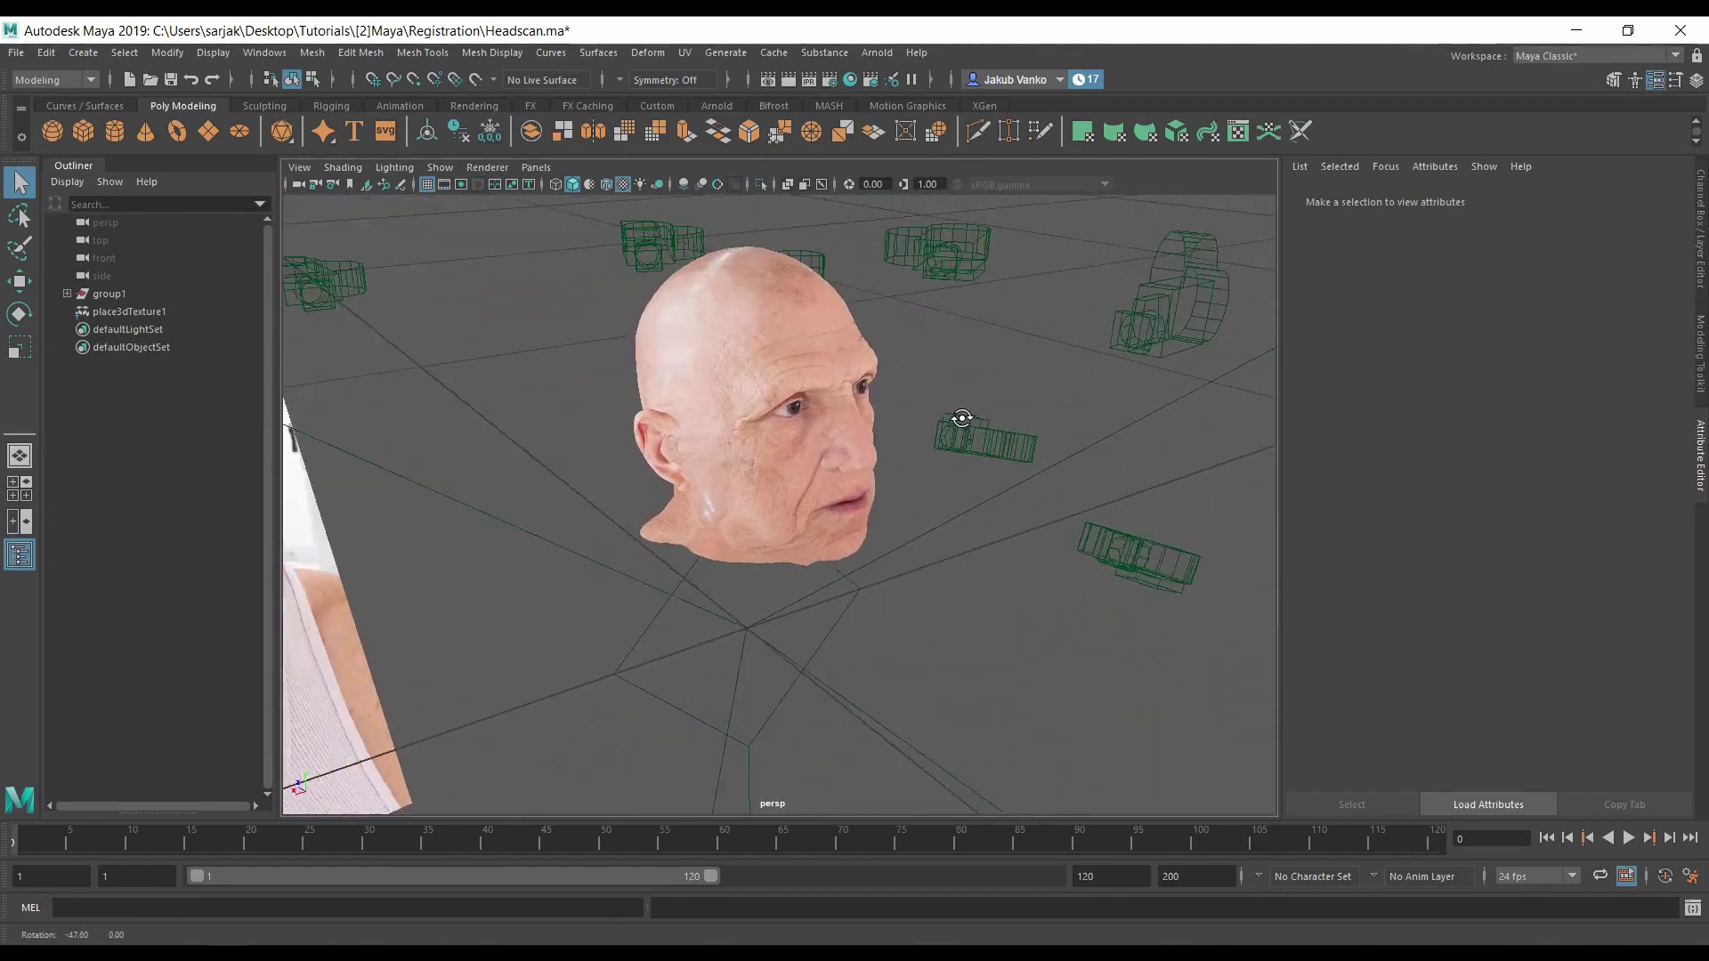
mouse_move(858, 414)
left_mouse_down("alt")
mouse_move(897, 622)
mouse_move(823, 593)
left_mouse_up("alt")
scroll(896, 622, "down", 5)
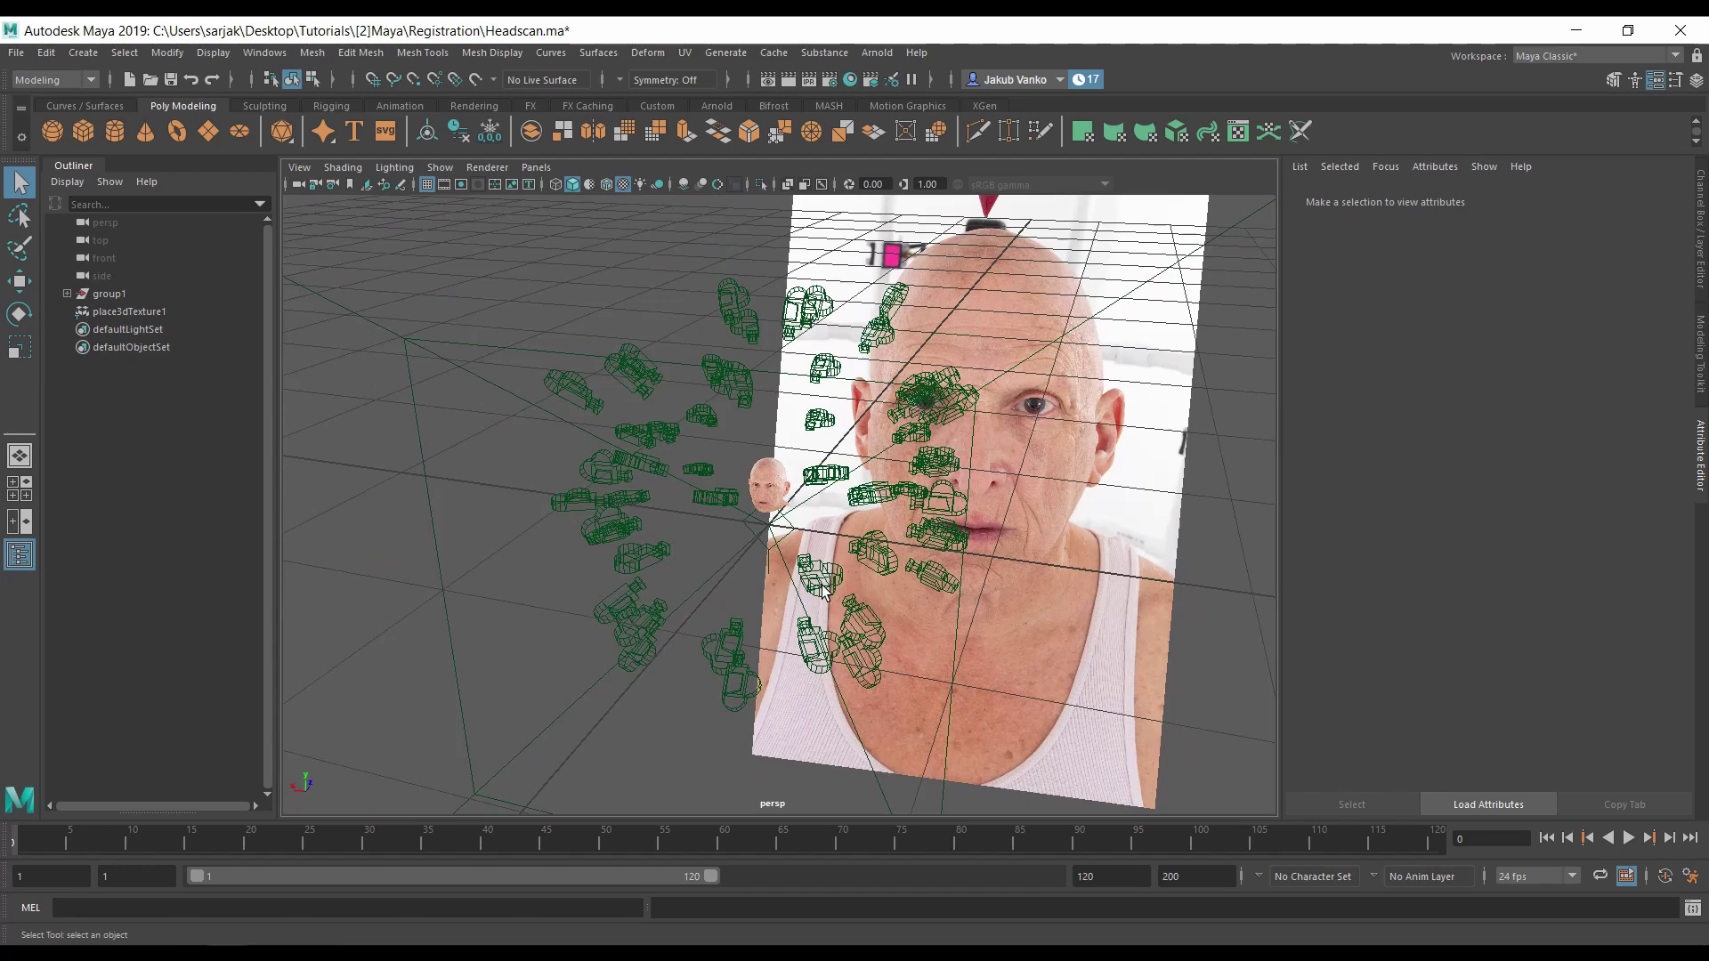